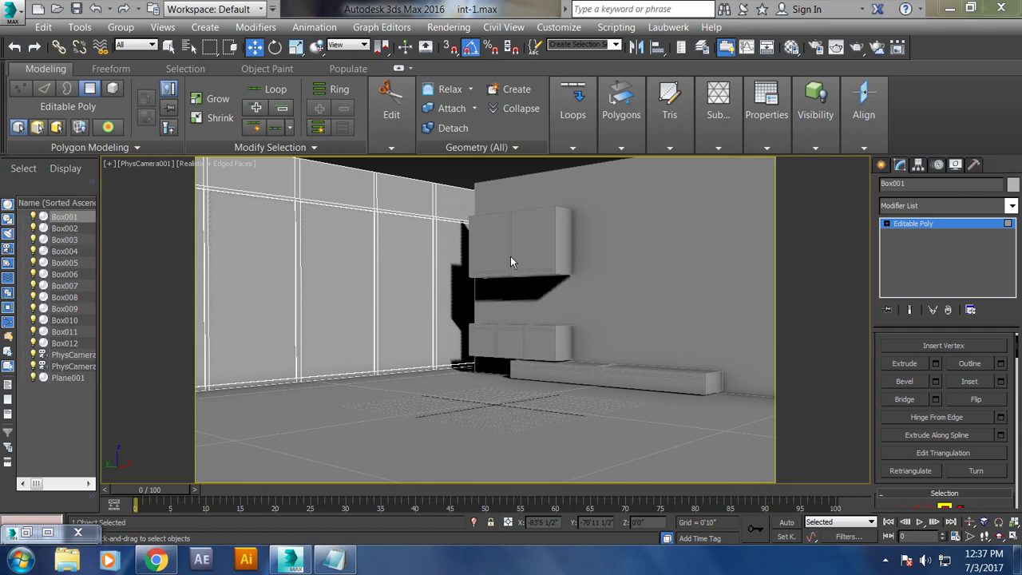
Step: Delete the two closing lines, change the notes heading to Part 2, and minimize Notepad
click(333, 559)
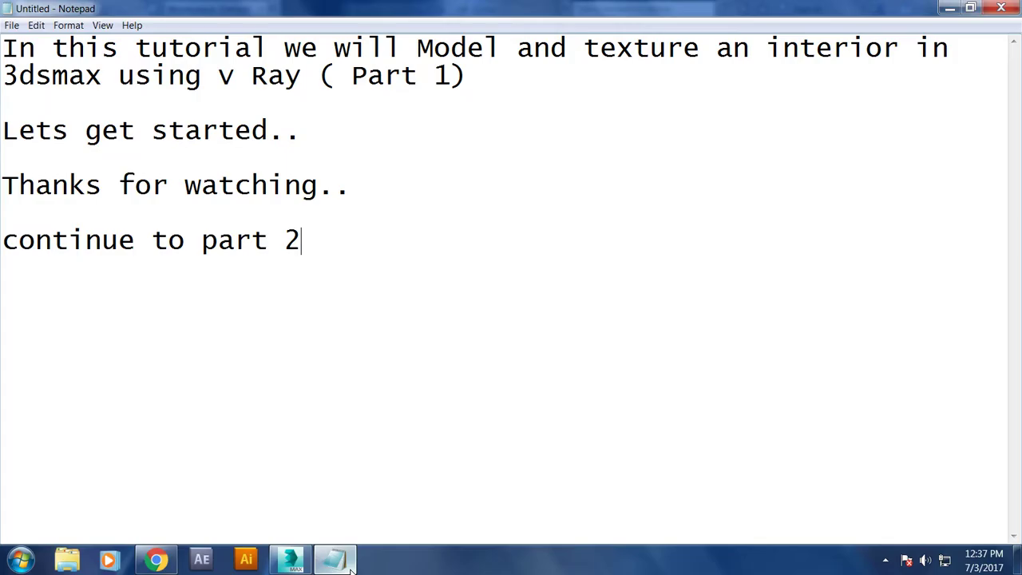
drag(344, 242, 2, 168)
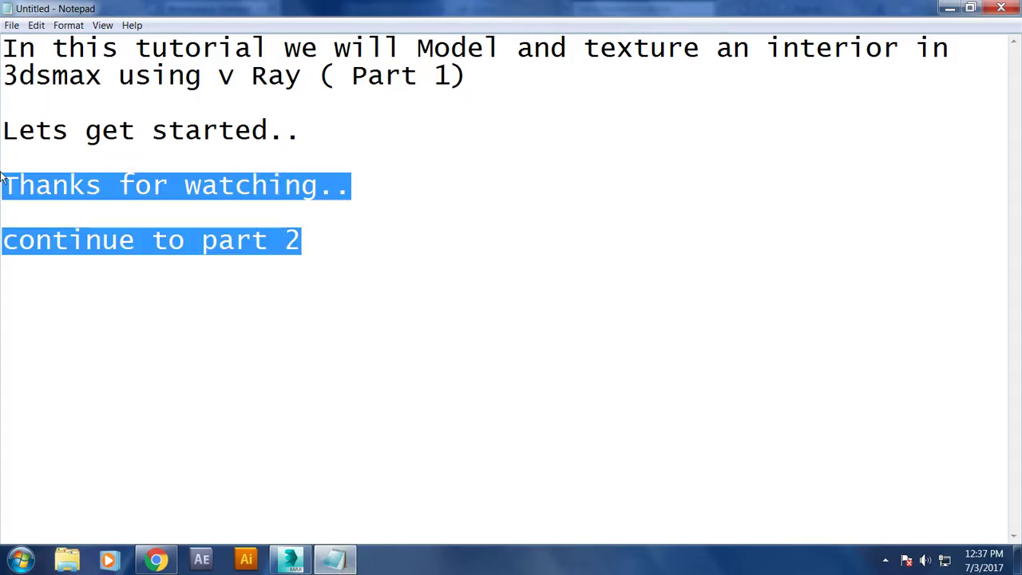
key(BackSpace)
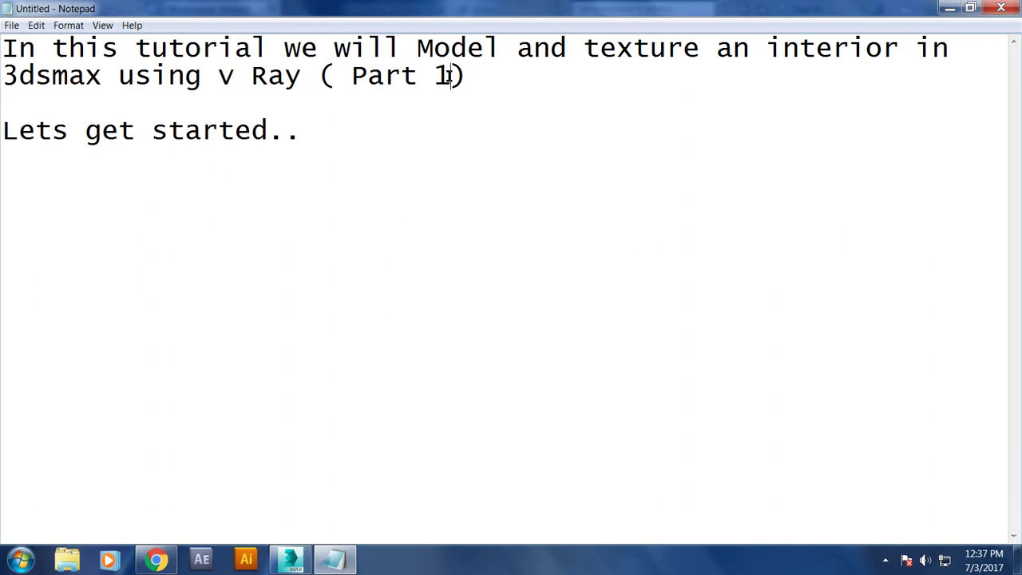
text(2)
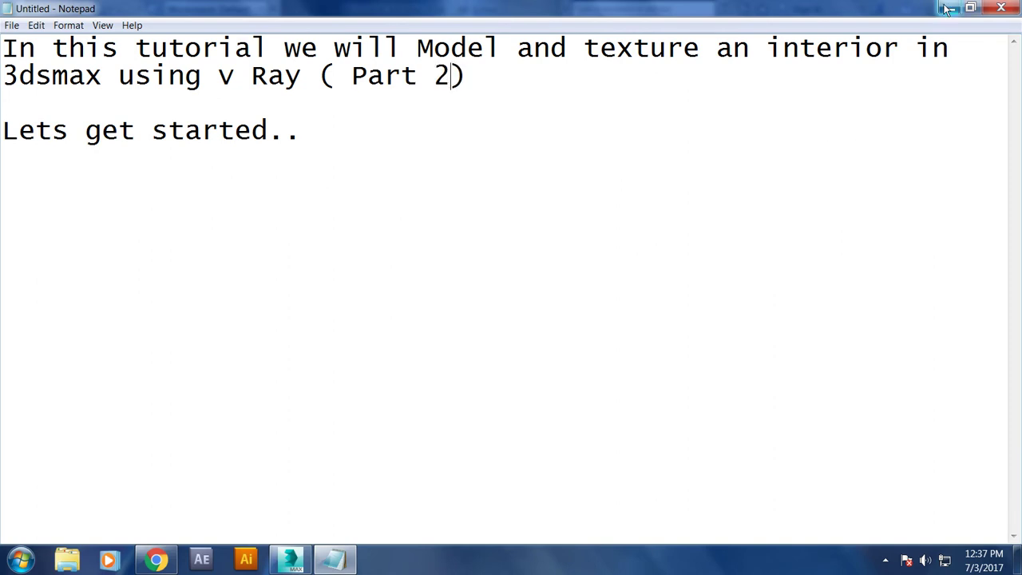
click(950, 8)
Step: Switch to a Perspective view orbited high over the room
key(p)
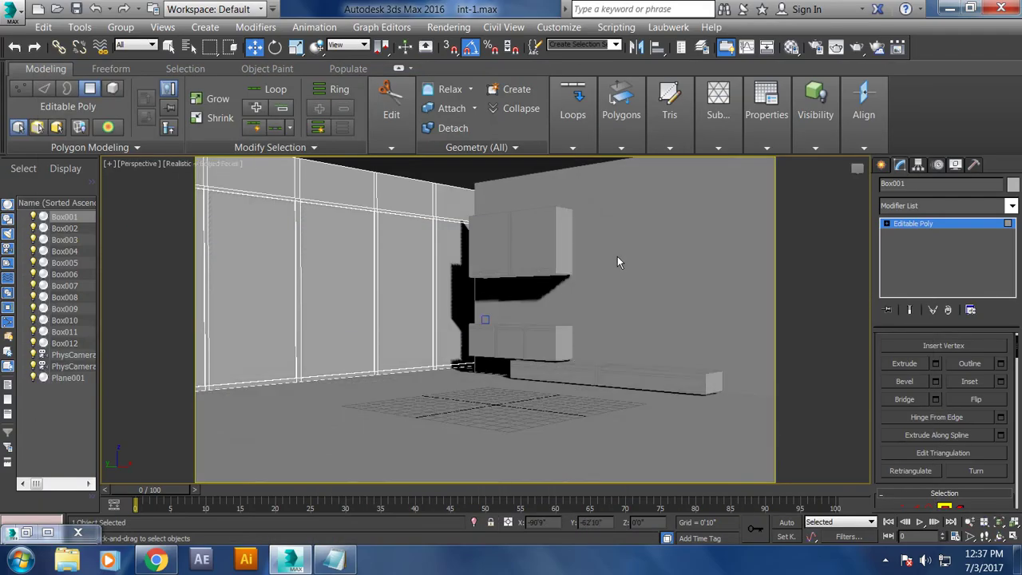
scroll(618, 256, down, 5)
mouse_move(618, 256)
alt+middle_down()
mouse_move(603, 312)
mouse_move(612, 361)
mouse_move(794, 314)
alt+middle_up()
scroll(602, 312, up, 6)
key(4)
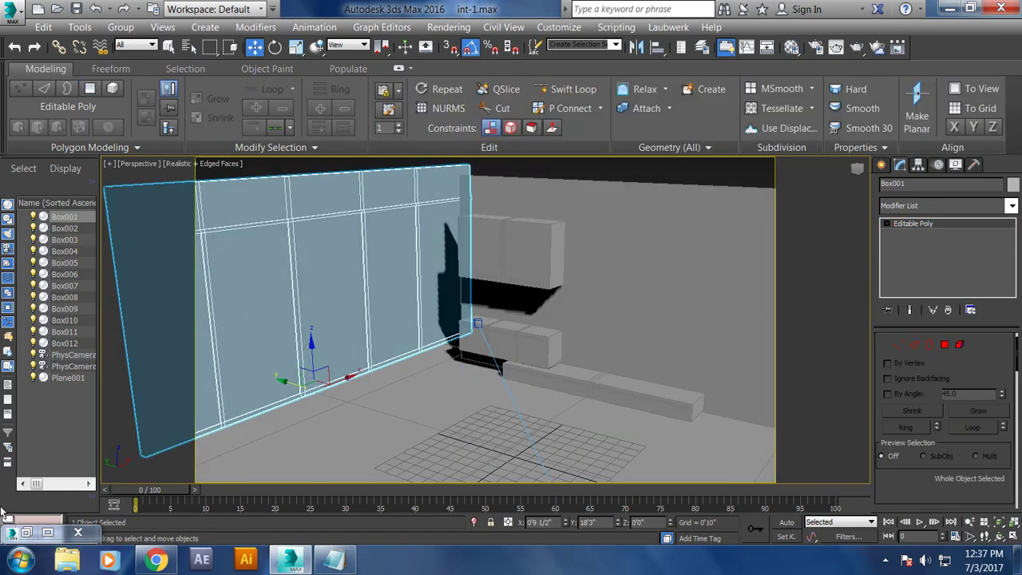
Step: Restore the Untitled.jpg reference beside the scene and select the wall Box002
click(24, 531)
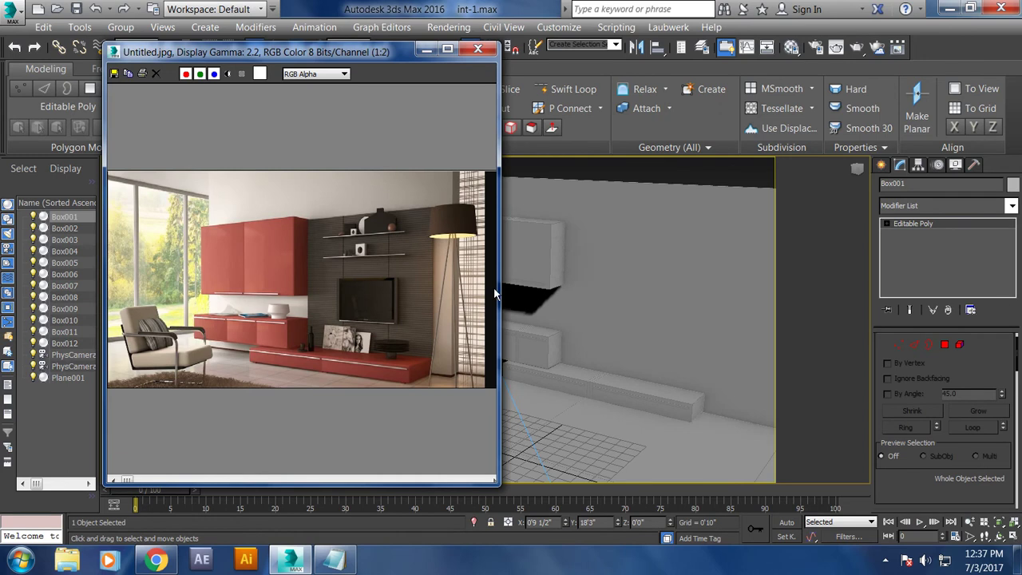
mouse_move(661, 288)
alt+middle_down()
mouse_move(616, 297)
mouse_move(644, 263)
mouse_move(667, 285)
mouse_move(698, 285)
mouse_move(639, 265)
alt+middle_up()
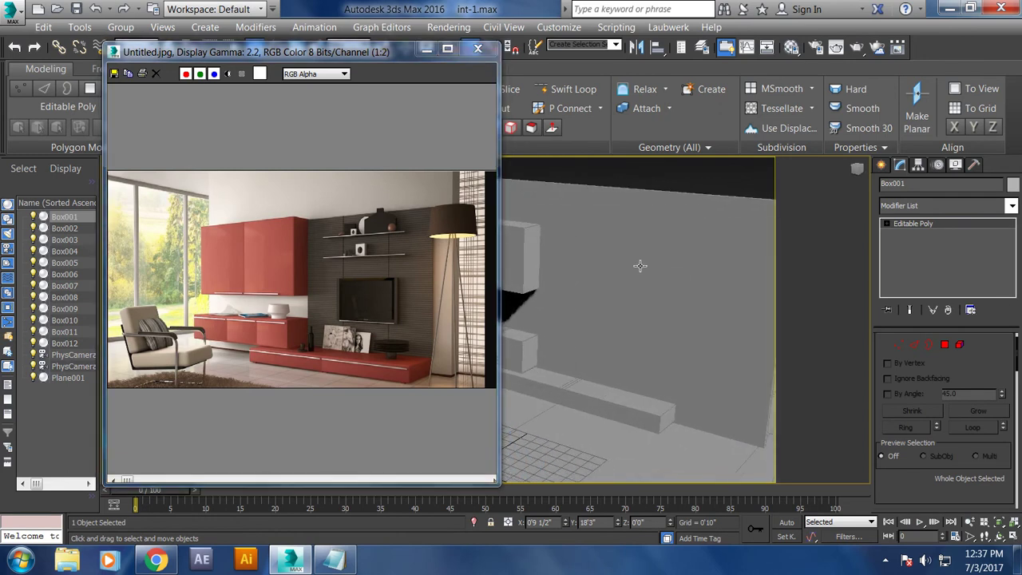
click(637, 255)
mouse_move(619, 210)
alt+middle_down()
mouse_move(616, 271)
mouse_move(607, 250)
alt+middle_up()
alt+middle_drag(726, 250, 779, 195)
Step: Start the Box tool with the Left view maximized and framed on the wall
click(885, 167)
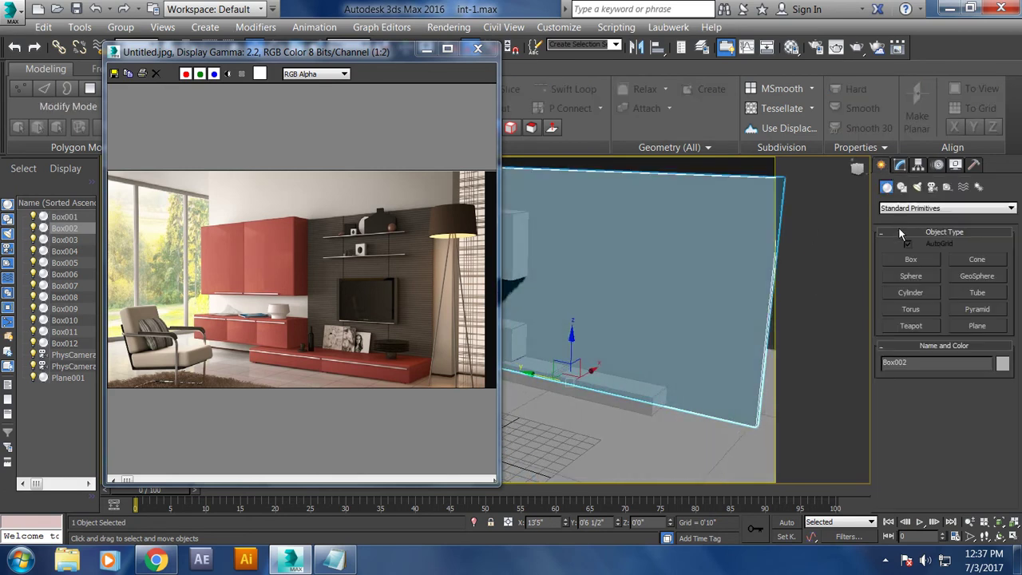
click(910, 258)
key(alt+w)
key(alt+w)
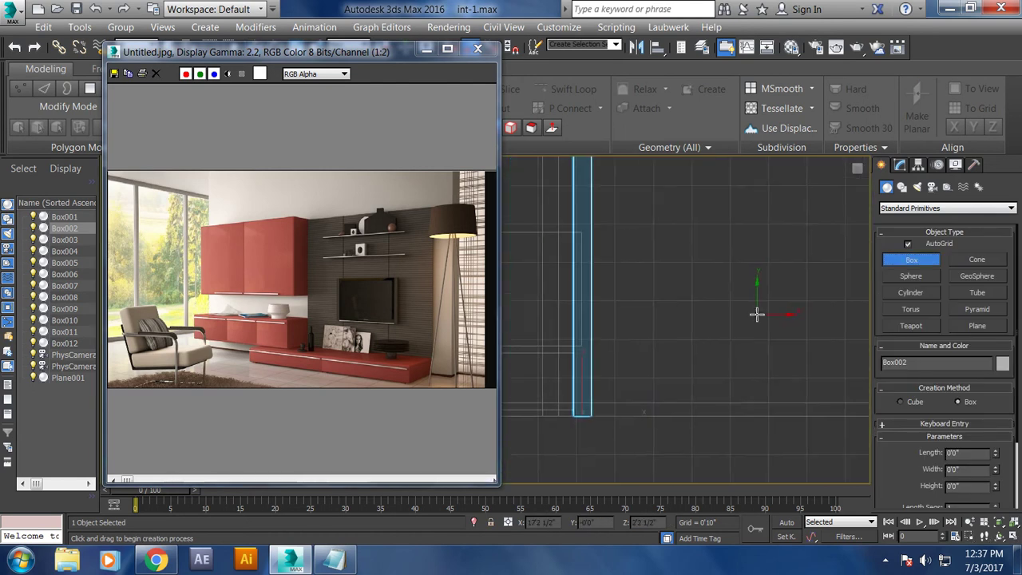
key(alt+w)
key(alt+w)
key(alt+w)
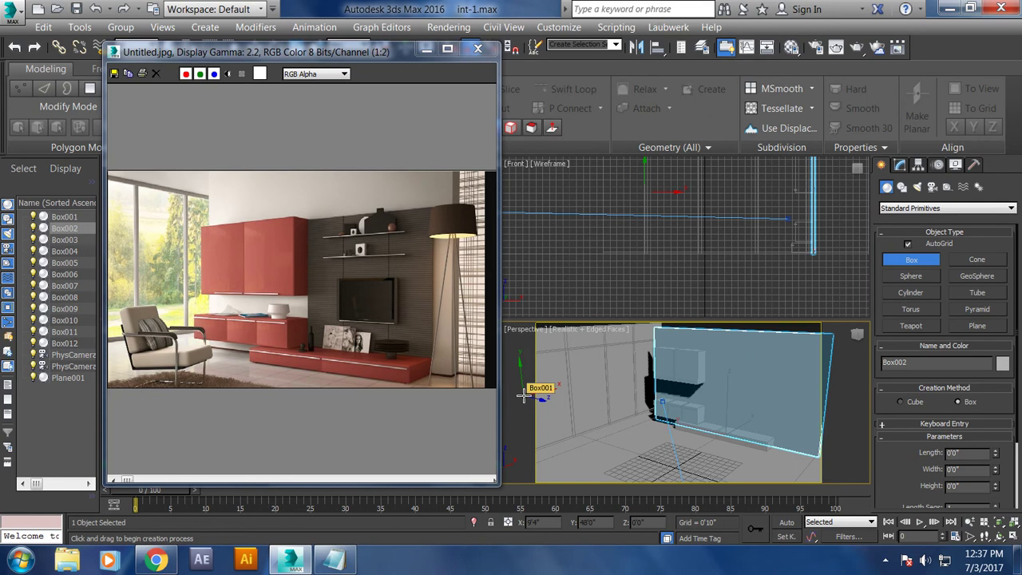
drag(393, 52, 248, 113)
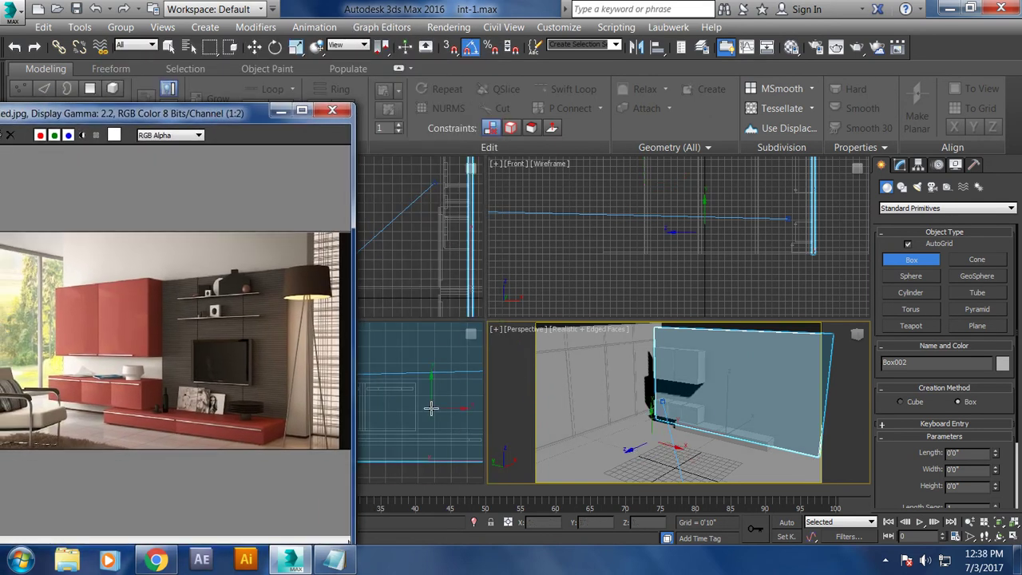
key(alt+w)
key(z)
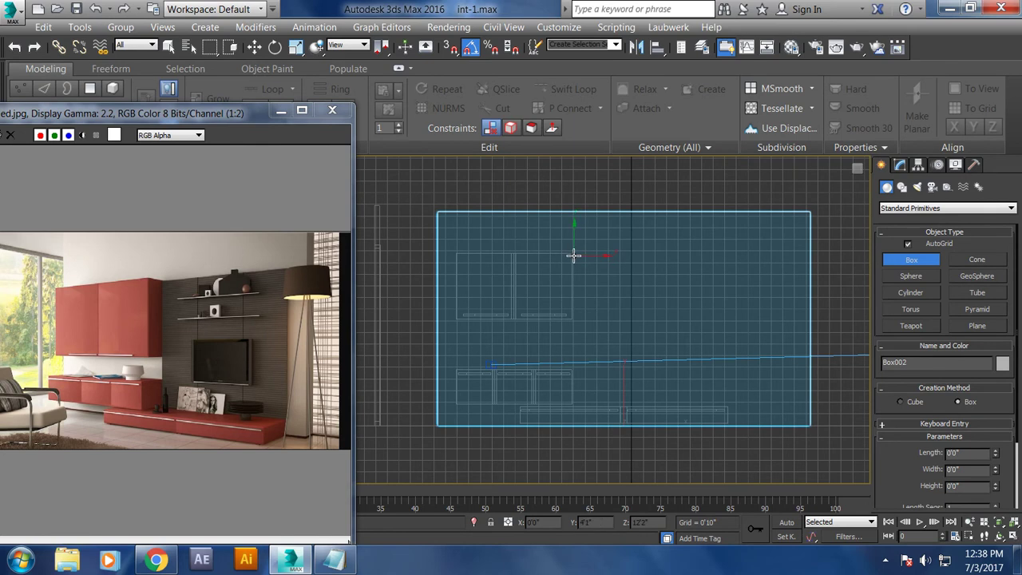
Step: Draw a panel box about 10'9 1/2" by 10'10 1/2", 0'5" deep, then maximize Perspective
drag(574, 255, 727, 406)
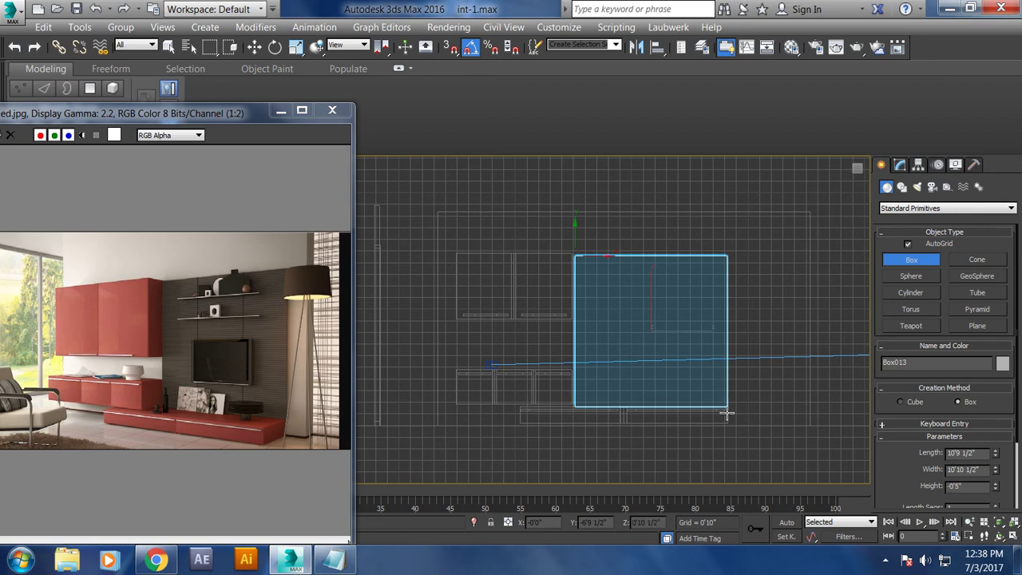
click(727, 413)
key(w)
key(alt+w)
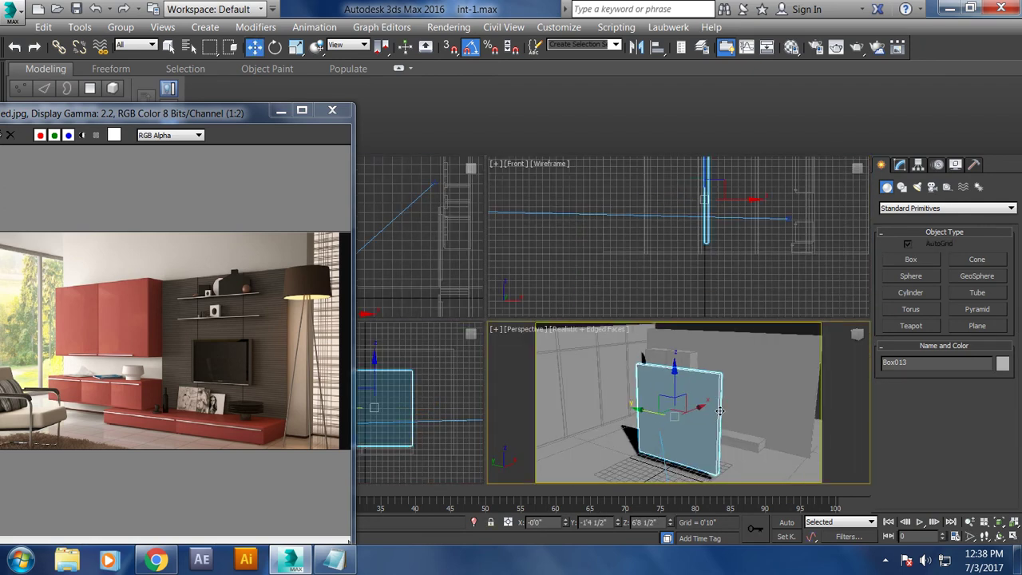
key(alt+w)
Step: Slide Box013 right along X beside the cabinets, then nudge it slightly left
mouse_move(530, 332)
mouse_down()
mouse_move(695, 331)
mouse_move(697, 345)
mouse_up()
mouse_move(650, 303)
alt+middle_down()
mouse_move(607, 362)
mouse_move(589, 296)
mouse_move(607, 356)
alt+middle_up()
scroll(607, 362, up, 3)
click(708, 242)
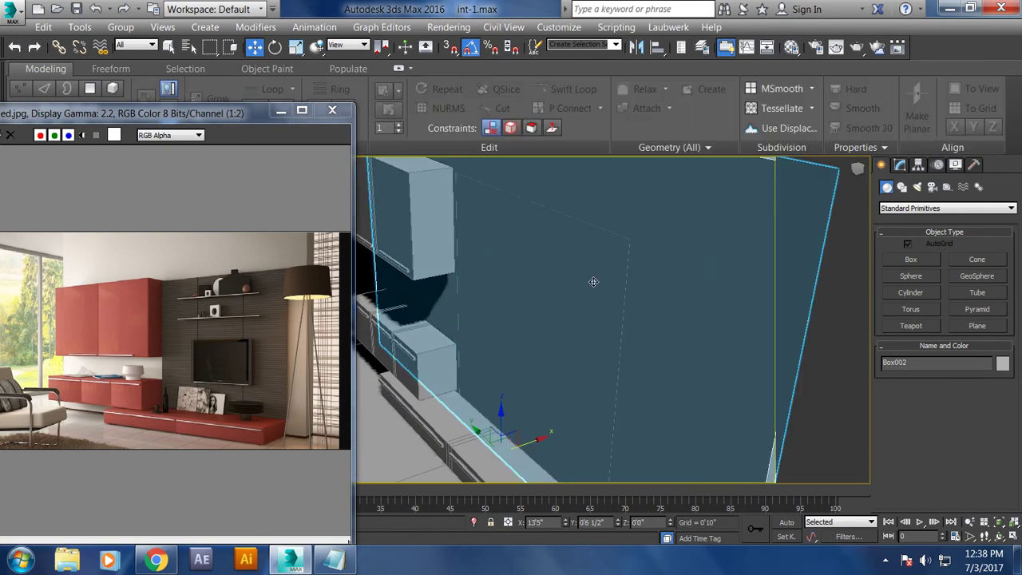
click(629, 239)
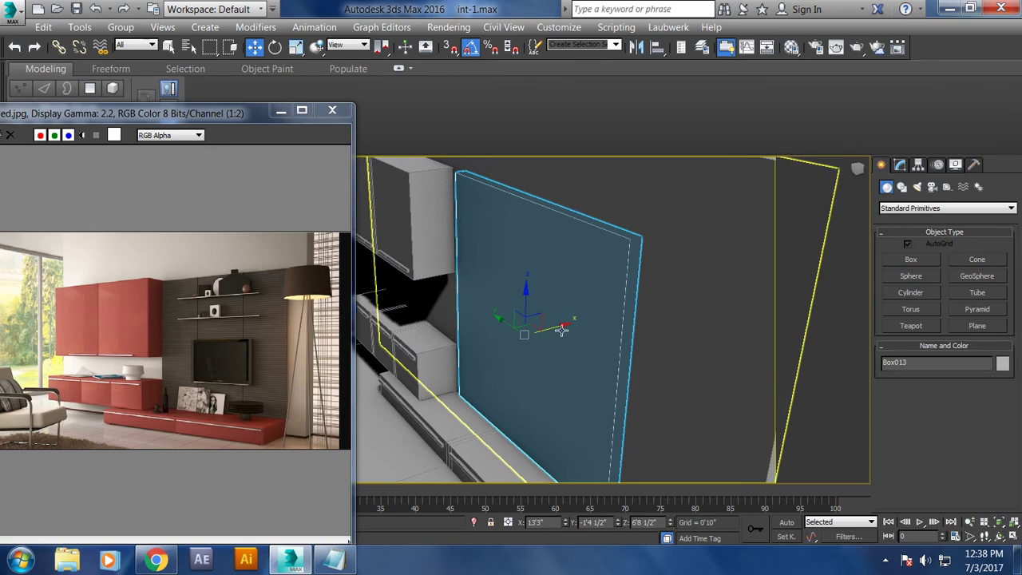
drag(556, 327, 549, 327)
alt+middle_drag(549, 328, 590, 300)
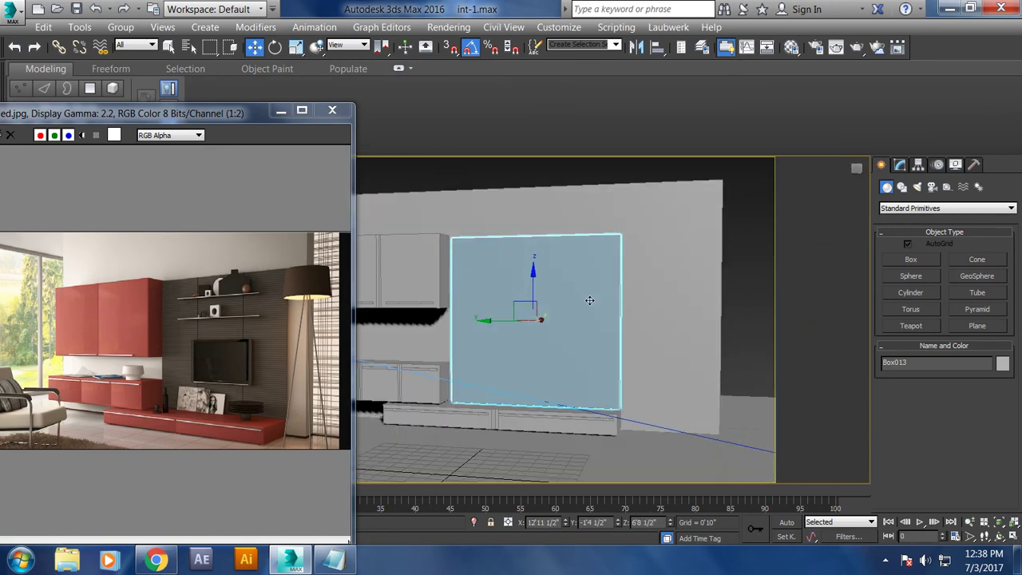
Step: Convert the Box013 panel to an Editable Poly
right_click(589, 289)
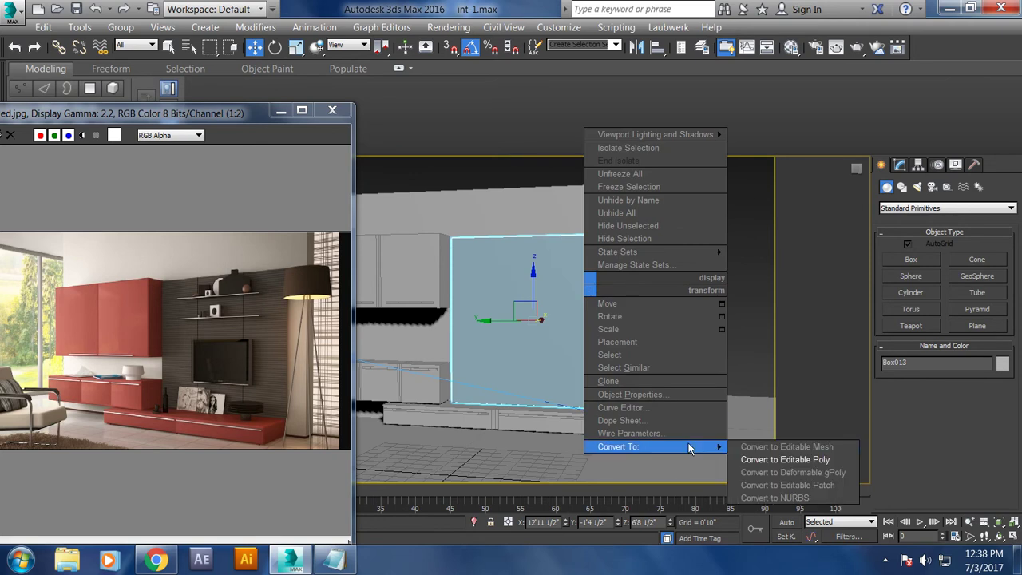
click(788, 457)
middle_drag(551, 335, 574, 356)
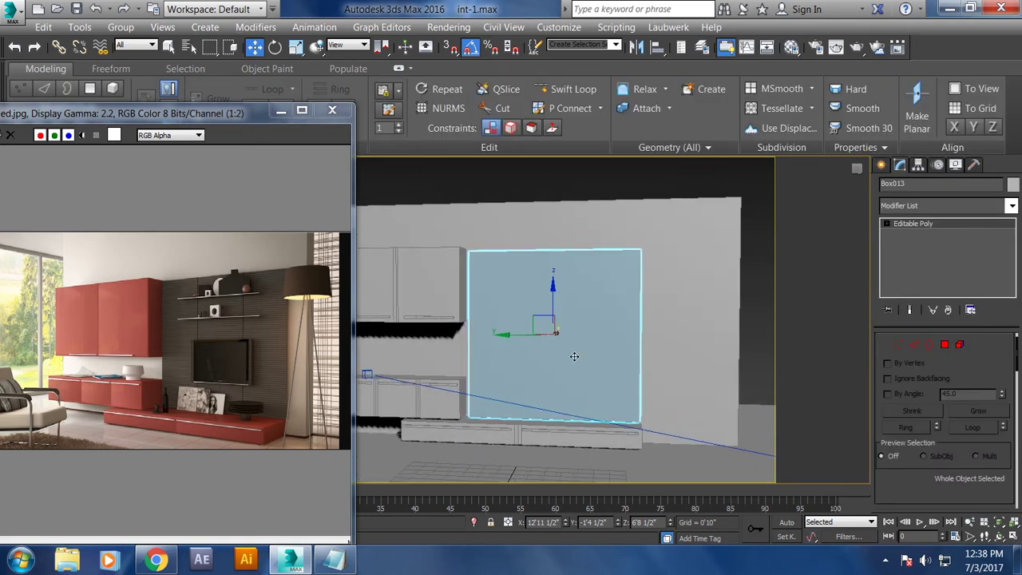
click(882, 165)
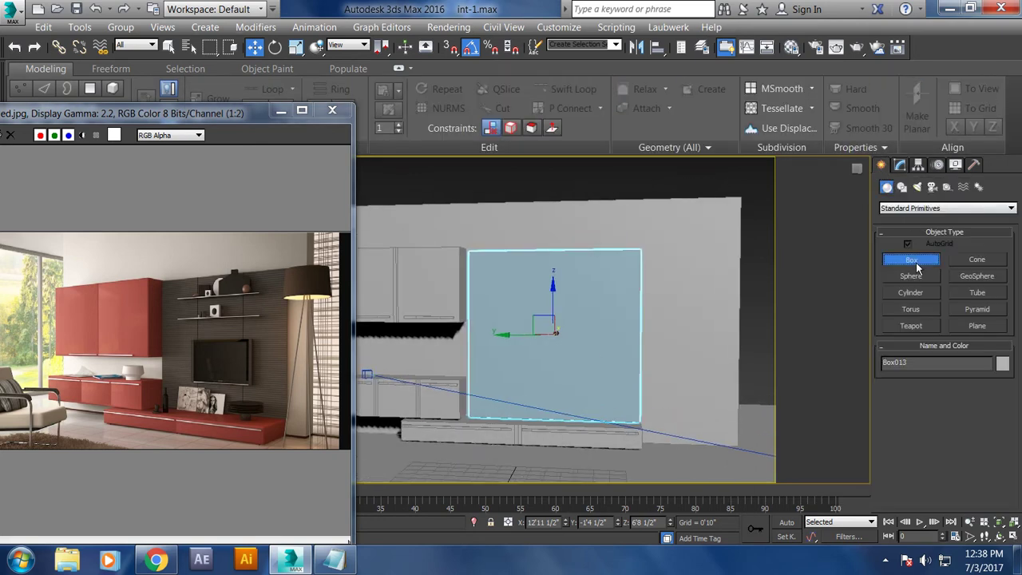
Step: Draw a long thin shelf box, Box014, on the panel
click(912, 259)
key(z)
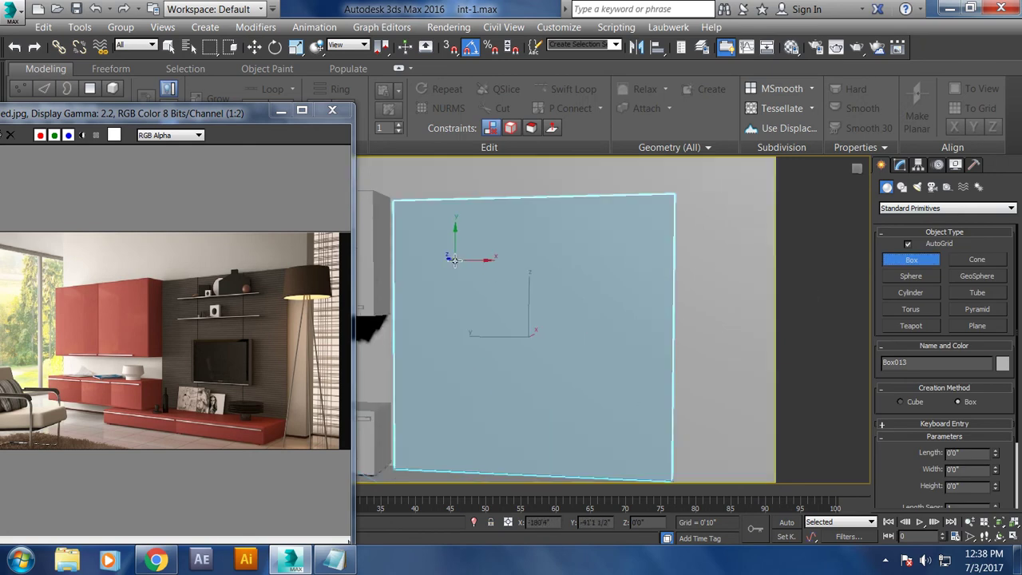
drag(458, 248, 620, 249)
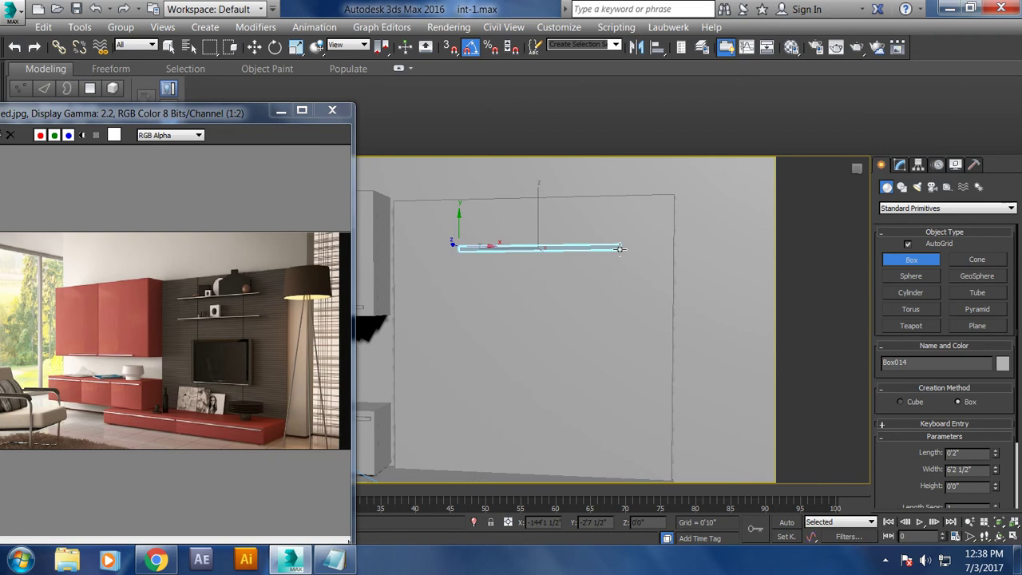
click(602, 324)
key(w)
Step: Shift-drag the shelf about 1'11 1/2" lower to clone a second shelf
mouse_move(612, 319)
alt+middle_down()
mouse_move(534, 279)
mouse_move(582, 258)
alt+middle_up()
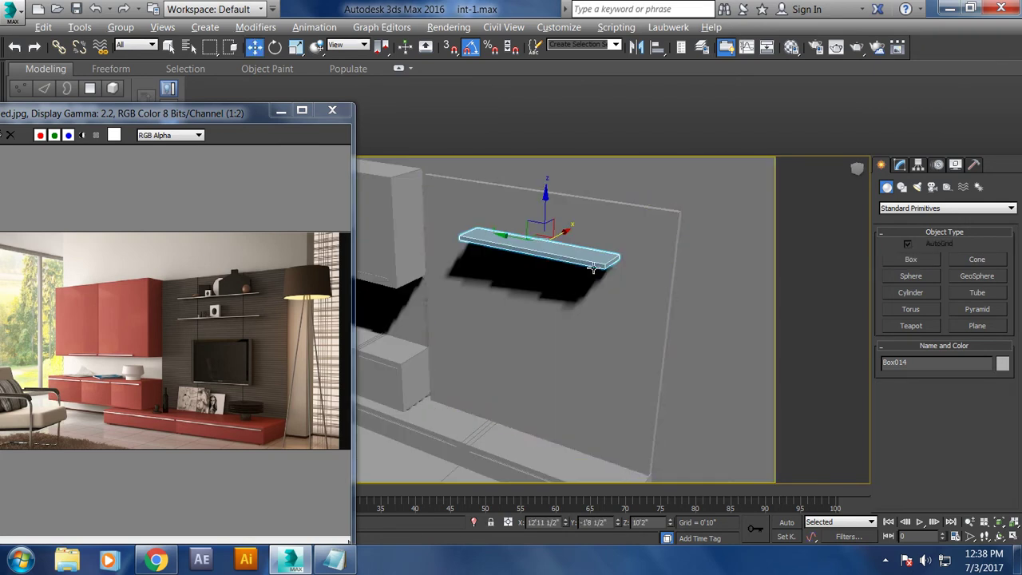
scroll(583, 258, up, 3)
key(r)
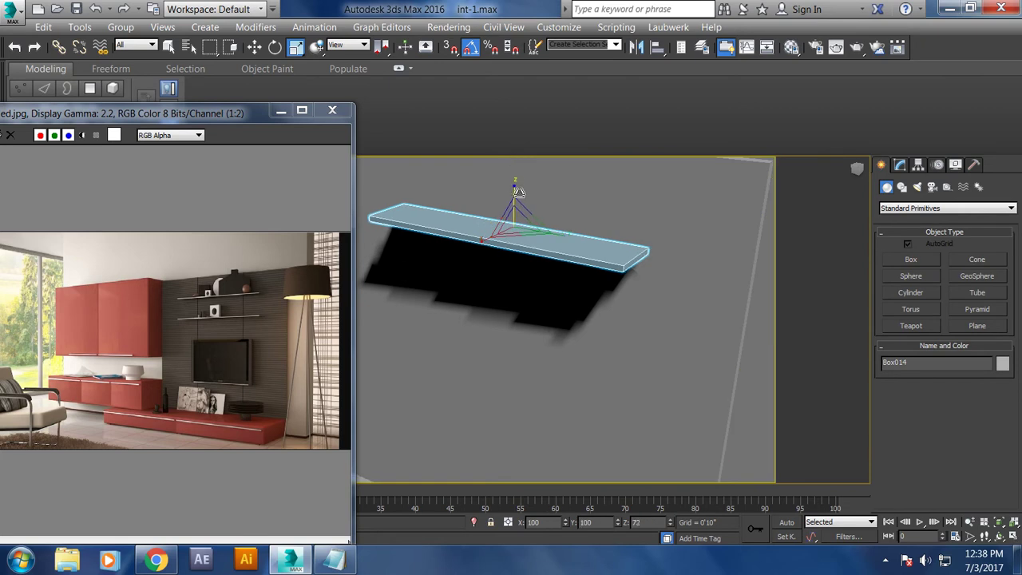
key(w)
mouse_move(497, 219)
alt+middle_down()
mouse_move(521, 217)
mouse_move(519, 233)
alt+middle_up()
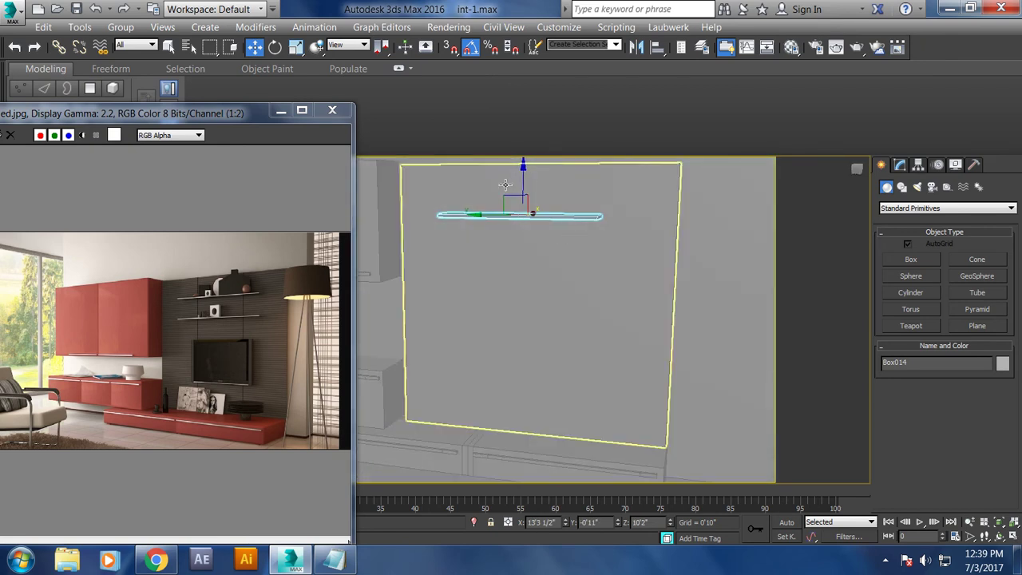
shift+drag(520, 172, 525, 222)
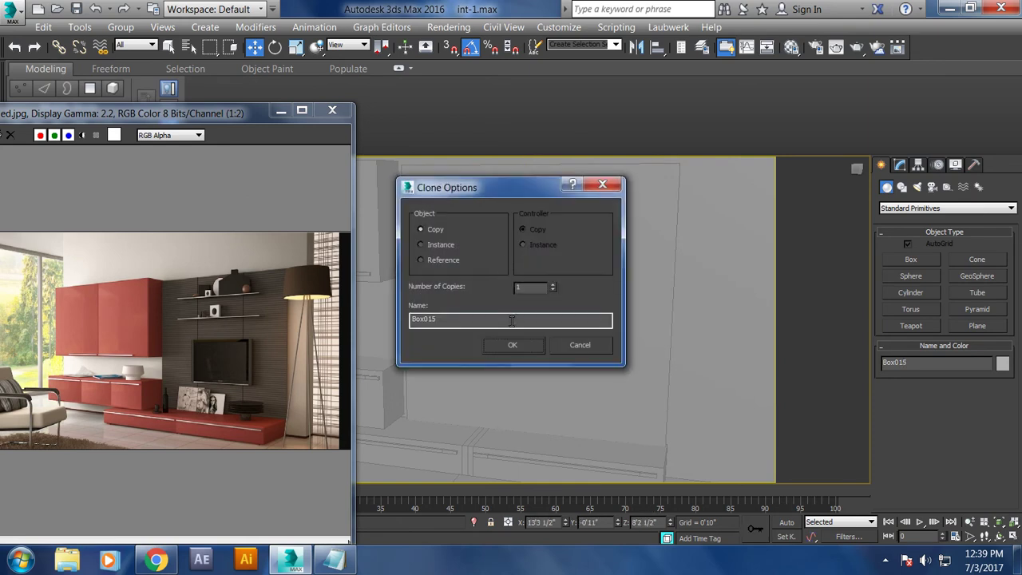
Step: Accept the copy as Box015, then select both shelves and raise them slightly together
click(519, 342)
alt+middle_drag(519, 342, 558, 226)
ctrl+click(559, 221)
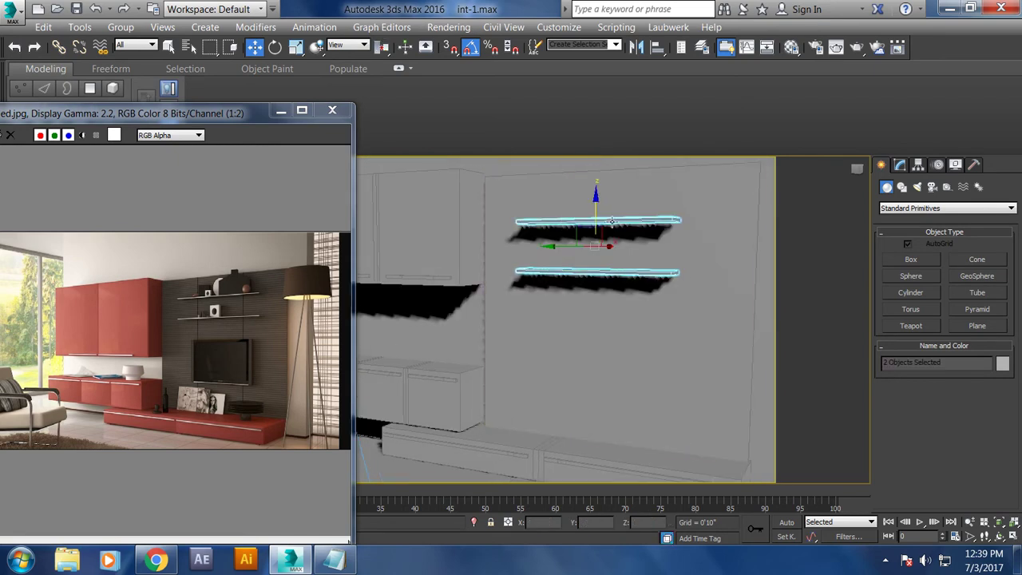
drag(593, 202, 604, 190)
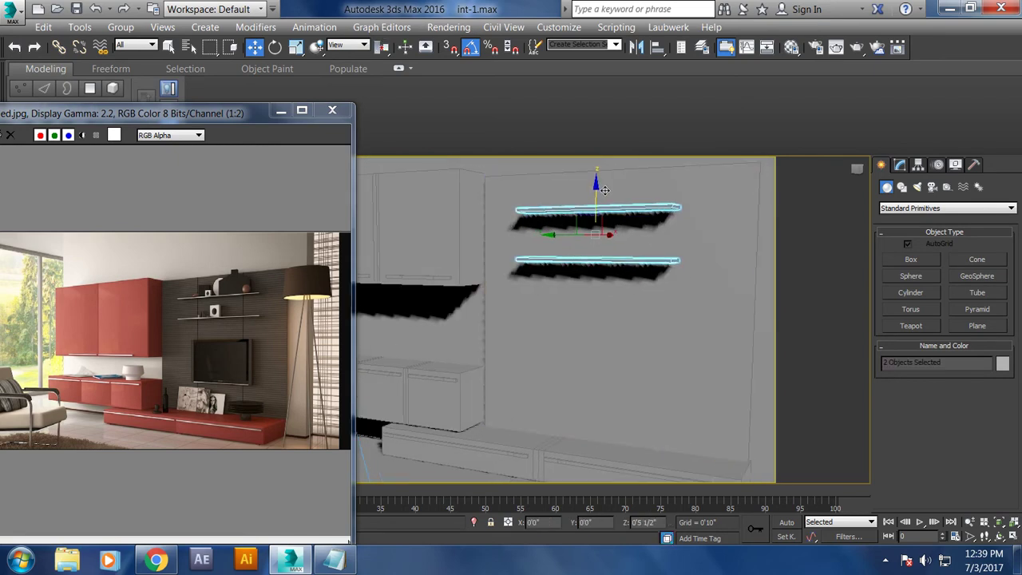
alt+middle_drag(594, 250, 600, 241)
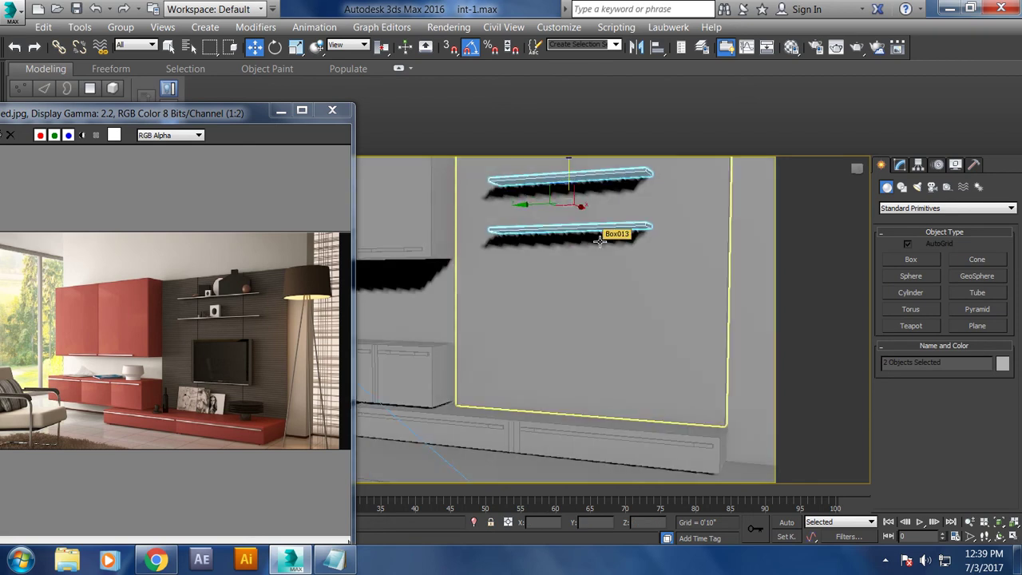
Step: Draw Box016 below the shelves, about 3'0 1/2" by 4'10 1/2", scaled thin and shifted along X
click(912, 260)
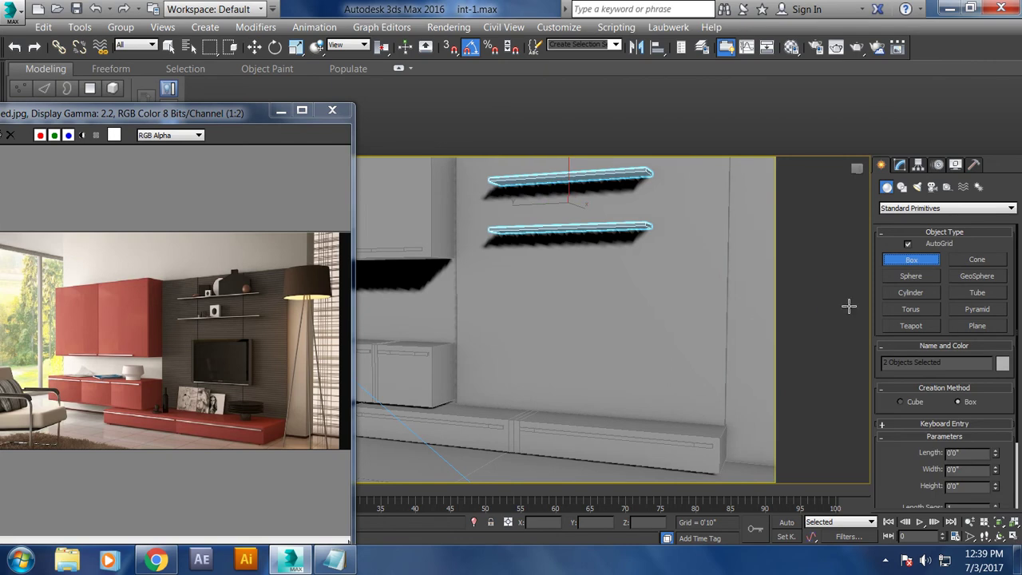
drag(524, 296, 647, 377)
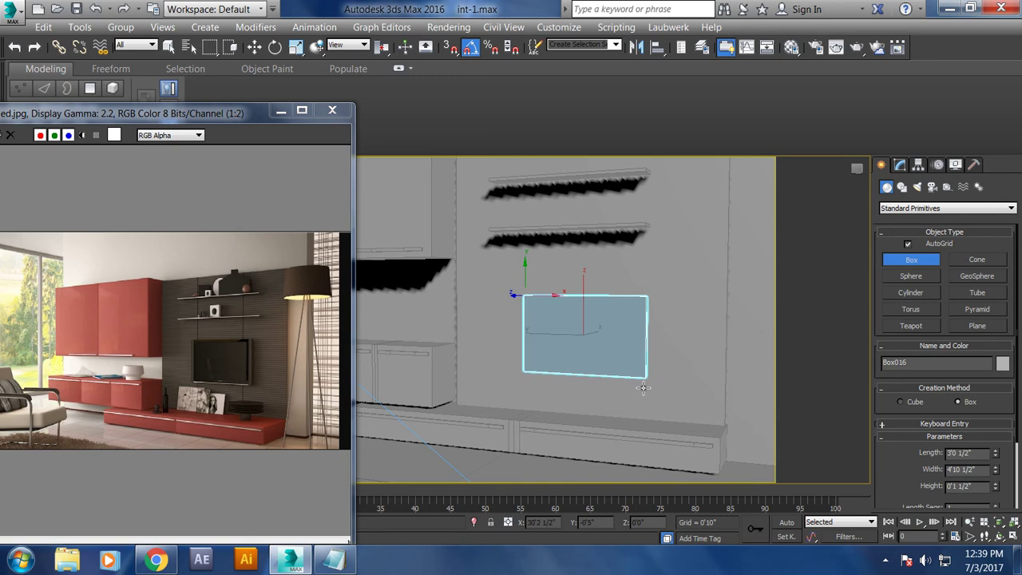
mouse_move(639, 403)
alt+middle_down()
mouse_move(662, 360)
mouse_move(612, 397)
mouse_move(576, 388)
alt+middle_up()
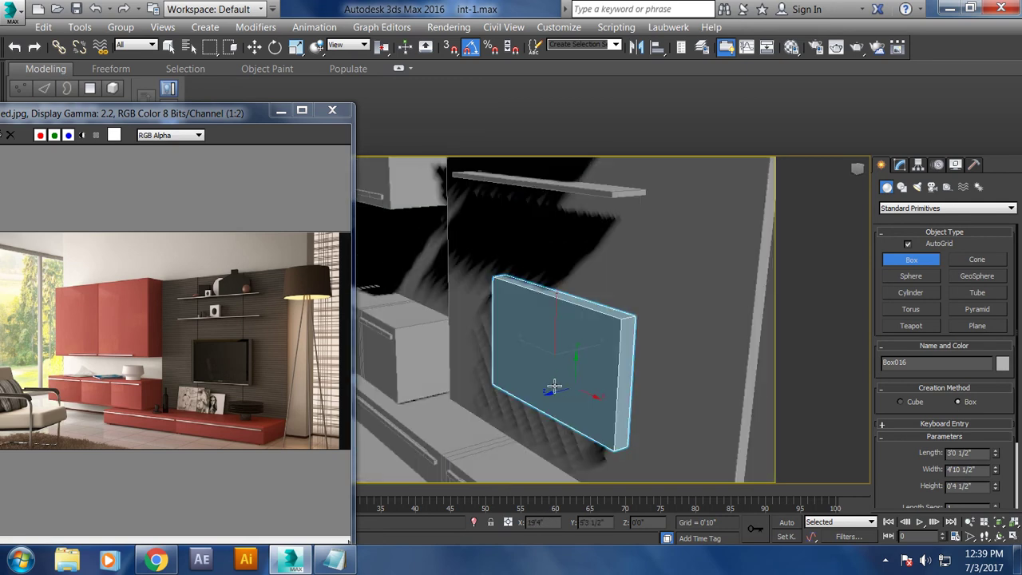
key(r)
drag(548, 363, 545, 360)
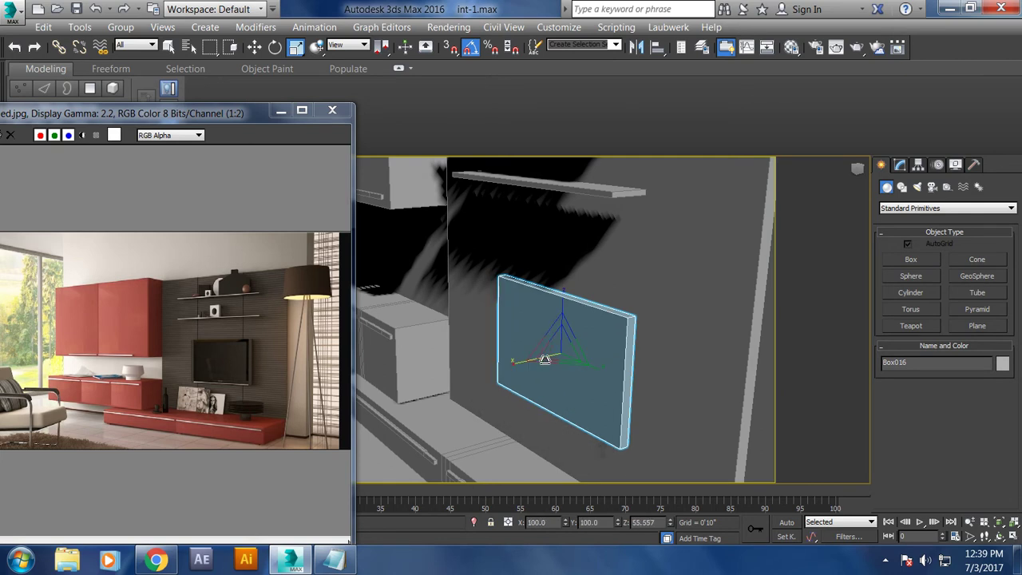
key(w)
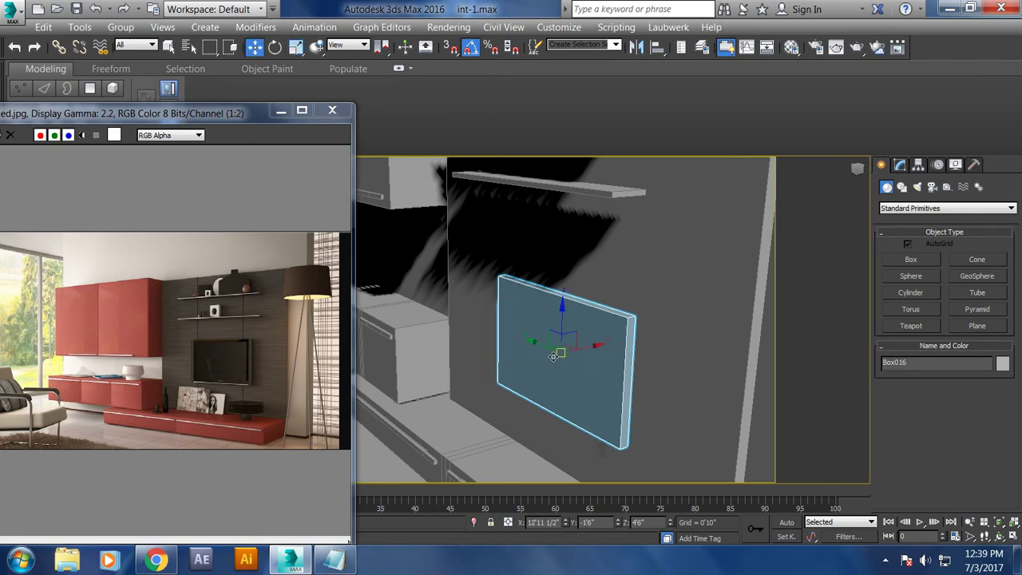
alt+middle_drag(551, 359, 576, 349)
drag(600, 350, 584, 353)
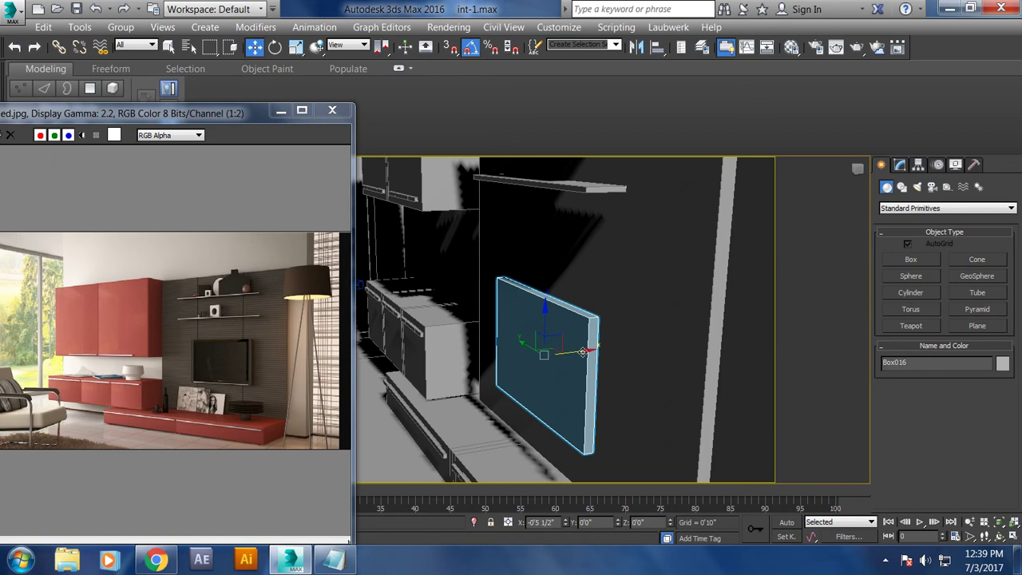
key(z)
mouse_move(582, 352)
alt+middle_down()
mouse_move(490, 337)
mouse_move(501, 375)
mouse_move(532, 345)
alt+middle_up()
Step: Convert Box016 to Editable Poly and bevel its front face out 0'5" with a -0'1 1/2" outline
right_click(531, 345)
mouse_move(591, 417)
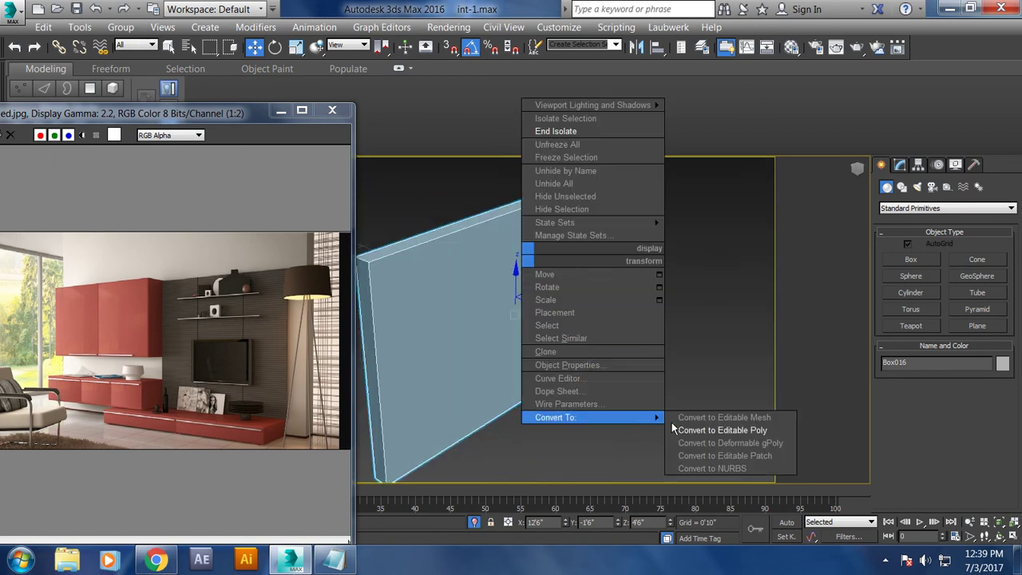
click(730, 434)
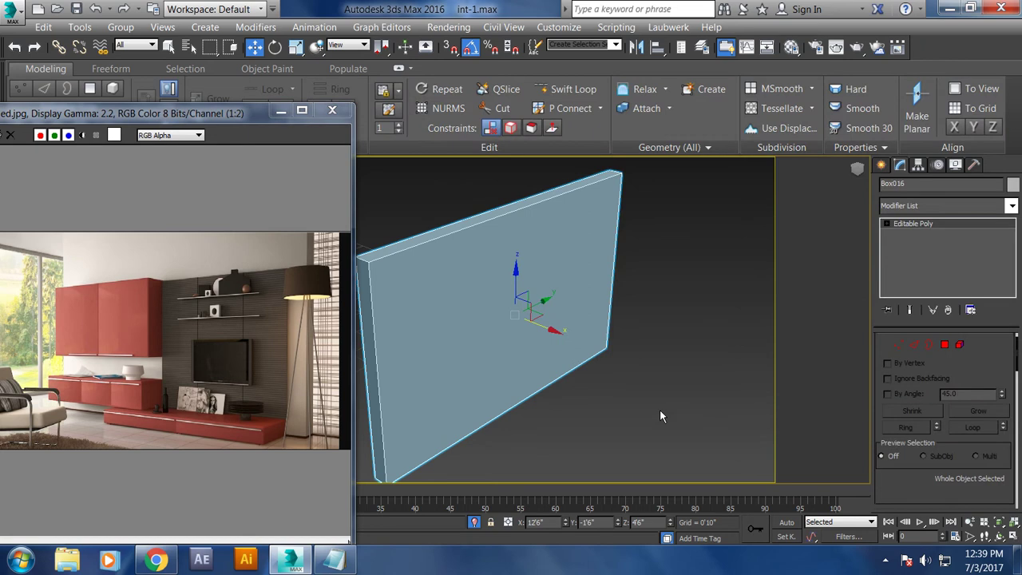
click(945, 345)
click(464, 294)
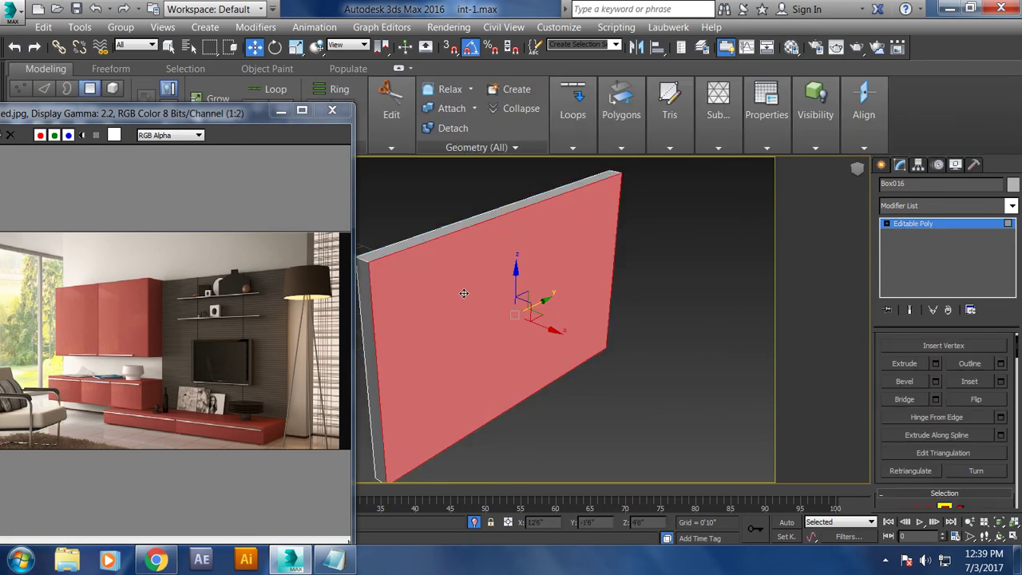
click(936, 382)
drag(495, 345, 496, 364)
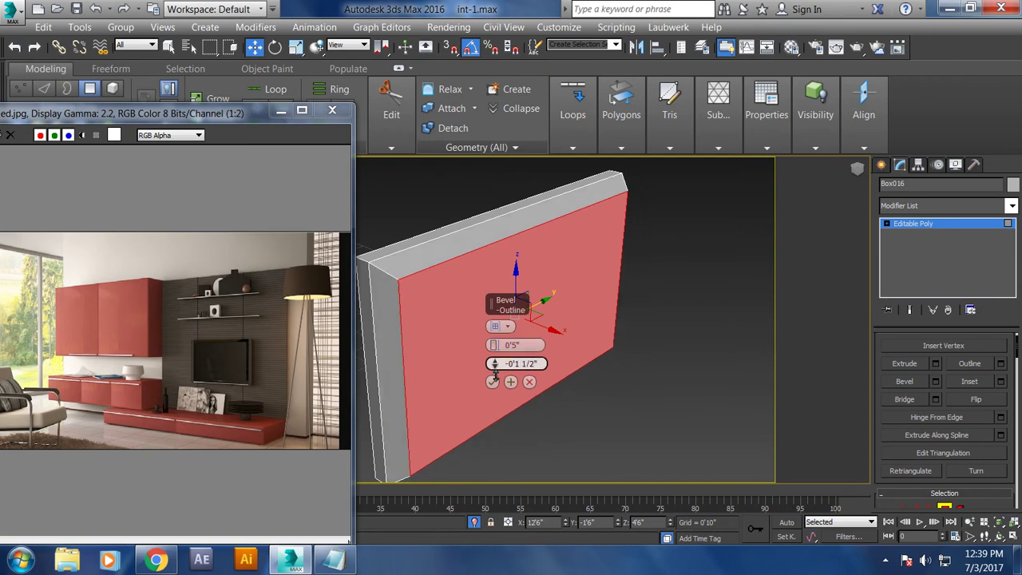
click(493, 382)
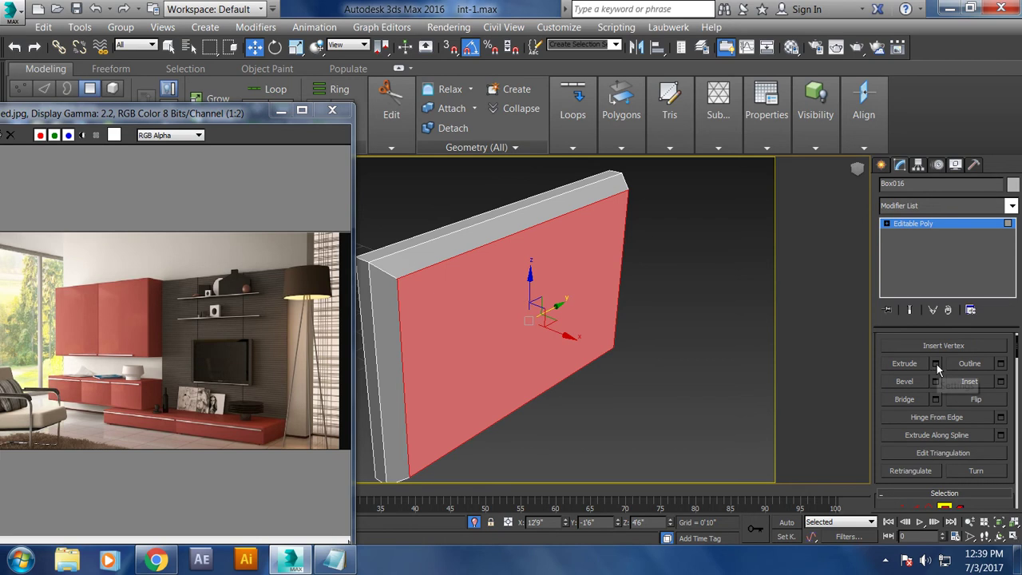
alt+middle_drag(702, 352, 561, 338)
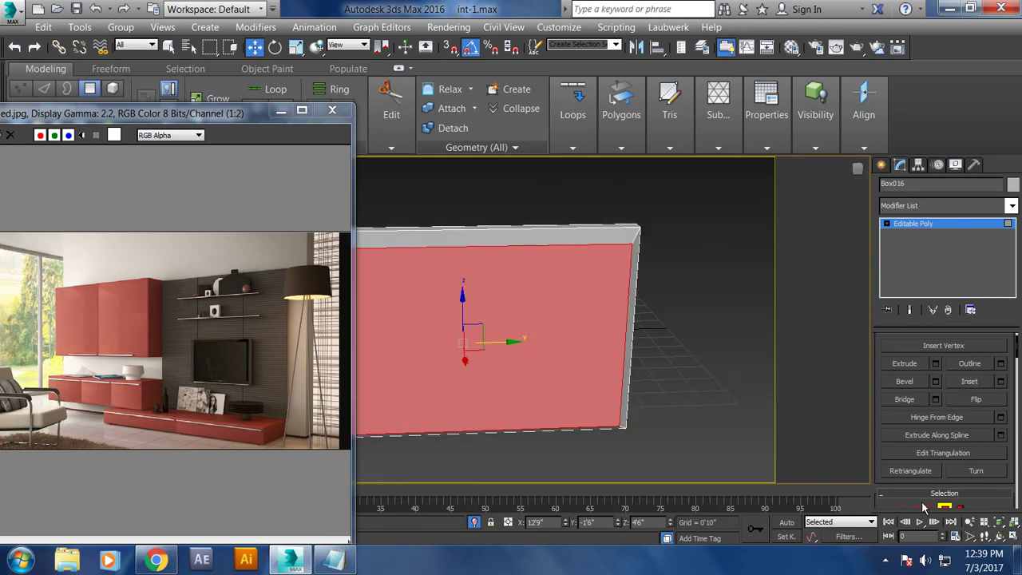
Step: Connect the panel's top and bottom edges with 2 segments, adding two vertical cut lines
click(919, 507)
drag(473, 181, 490, 482)
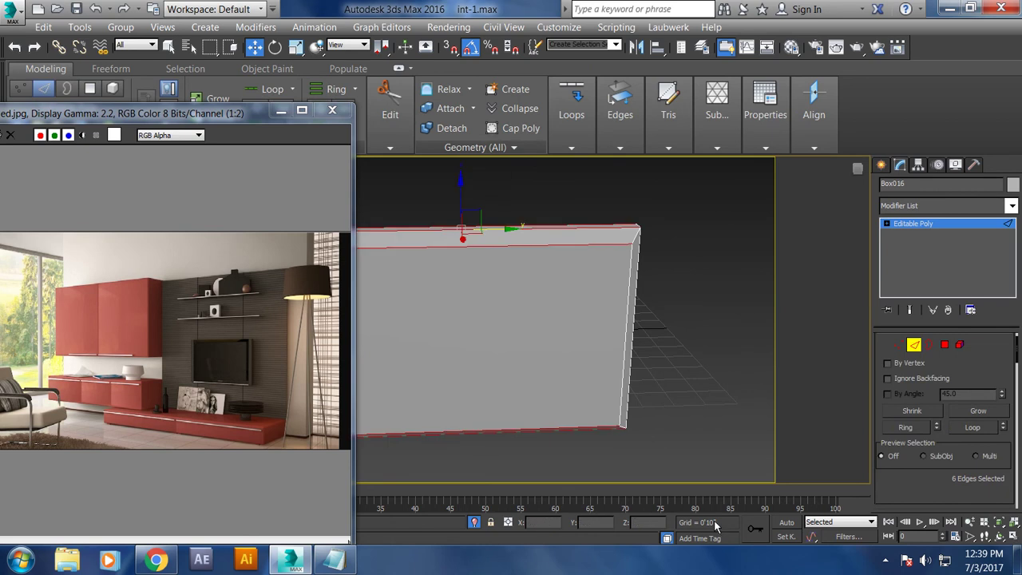
scroll(894, 489, down, 3)
click(999, 505)
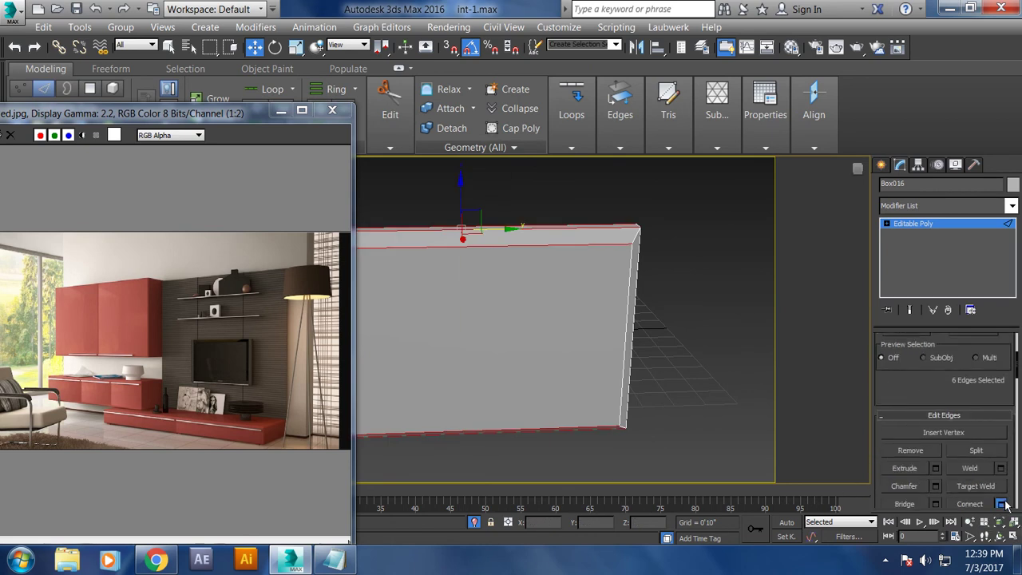
click(495, 325)
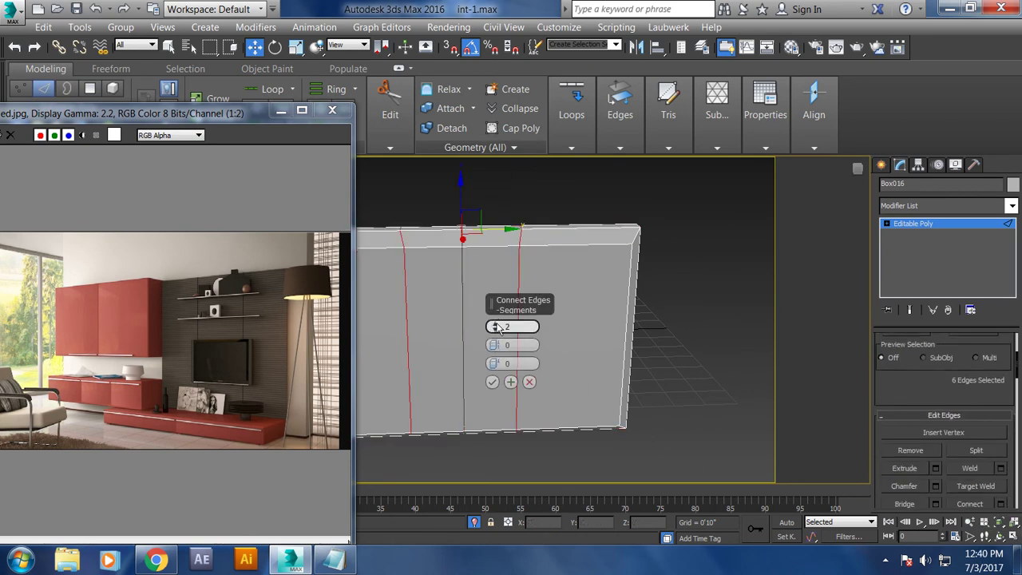
alt+middle_drag(662, 325, 612, 341)
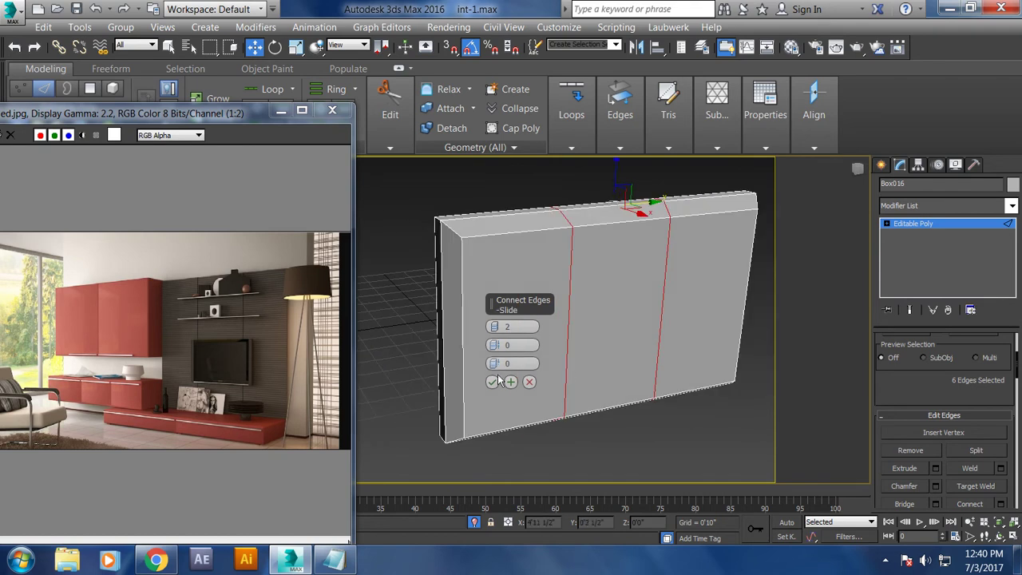
drag(496, 334, 493, 292)
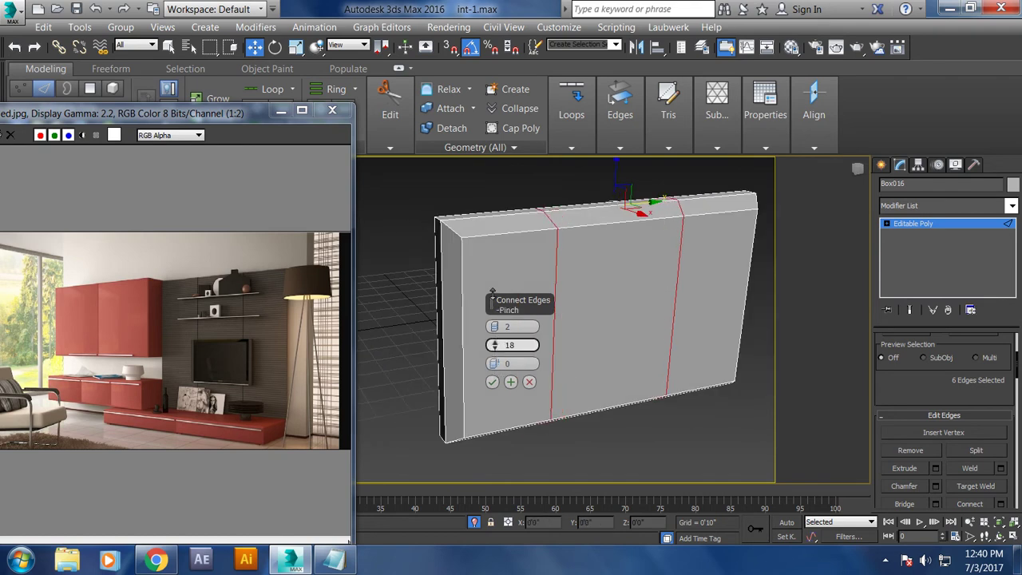
click(492, 382)
alt+middle_drag(496, 381, 479, 330)
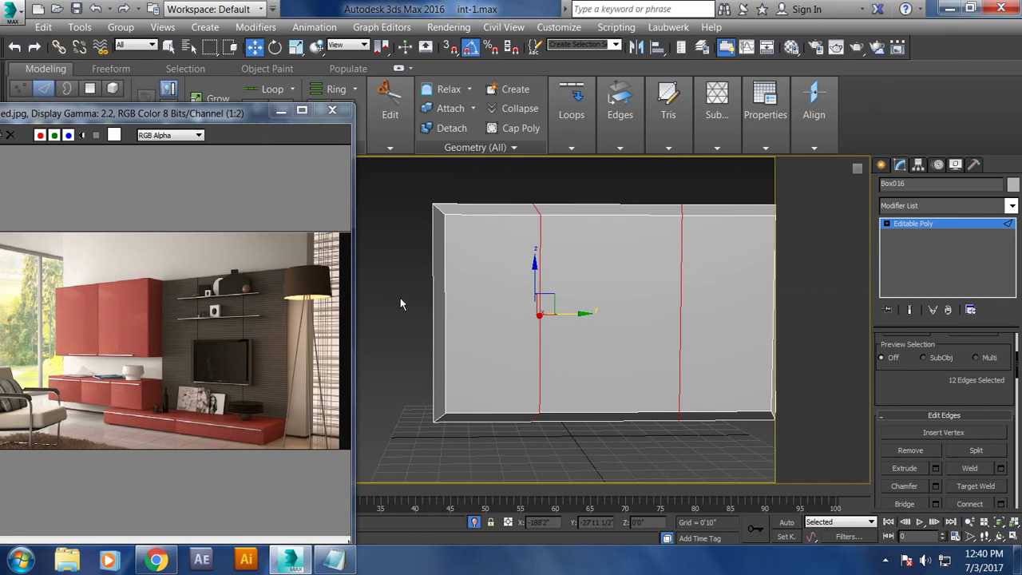
Step: Connect the new vertical edges with 2 spread-apart segments for two horizontal cut lines
scroll(548, 347, down, 3)
scroll(501, 343, down, 5)
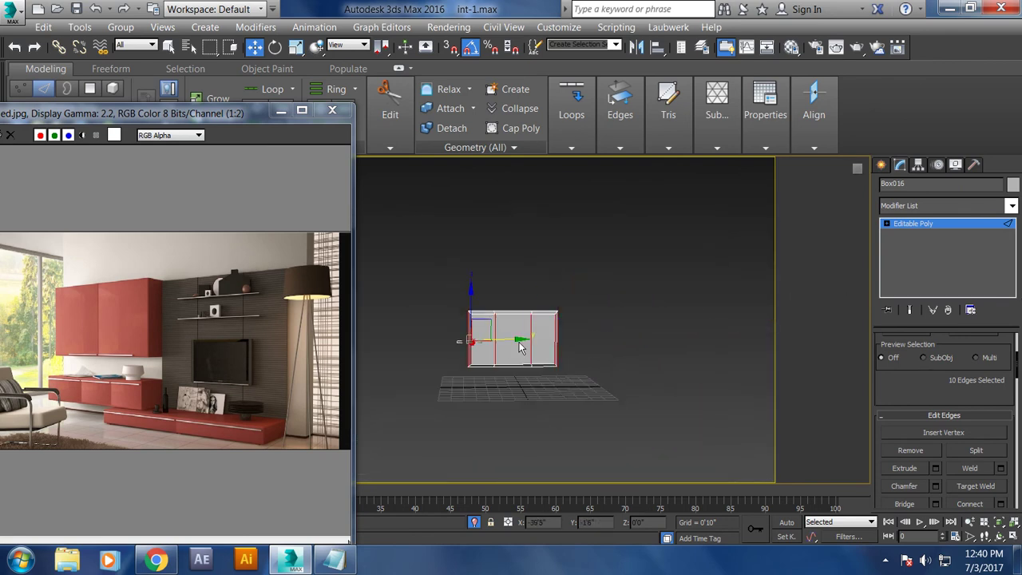
scroll(559, 347, up, 3)
alt+middle_drag(600, 349, 532, 384)
scroll(560, 387, up, 4)
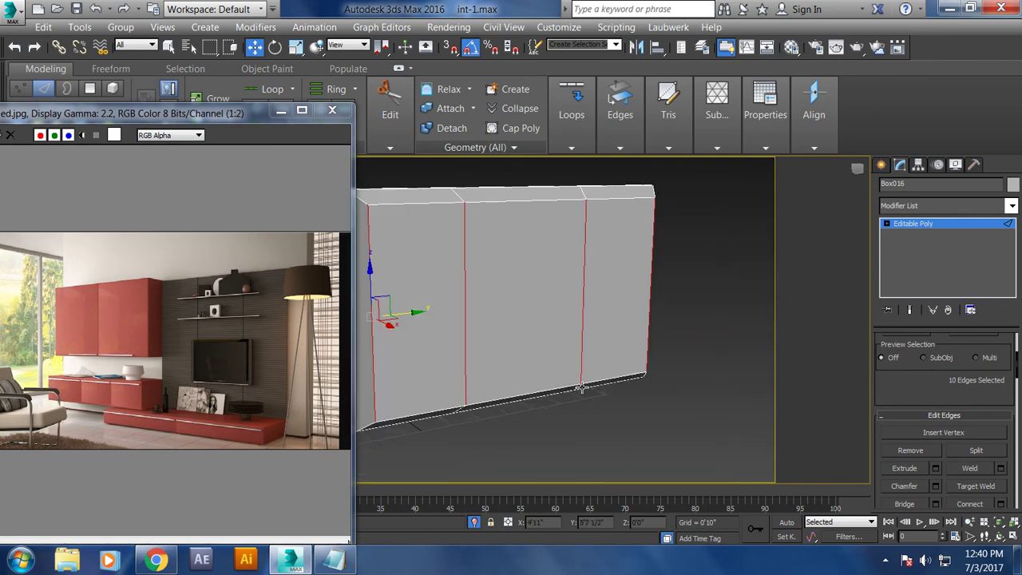
click(1000, 504)
drag(493, 351, 472, 229)
click(493, 382)
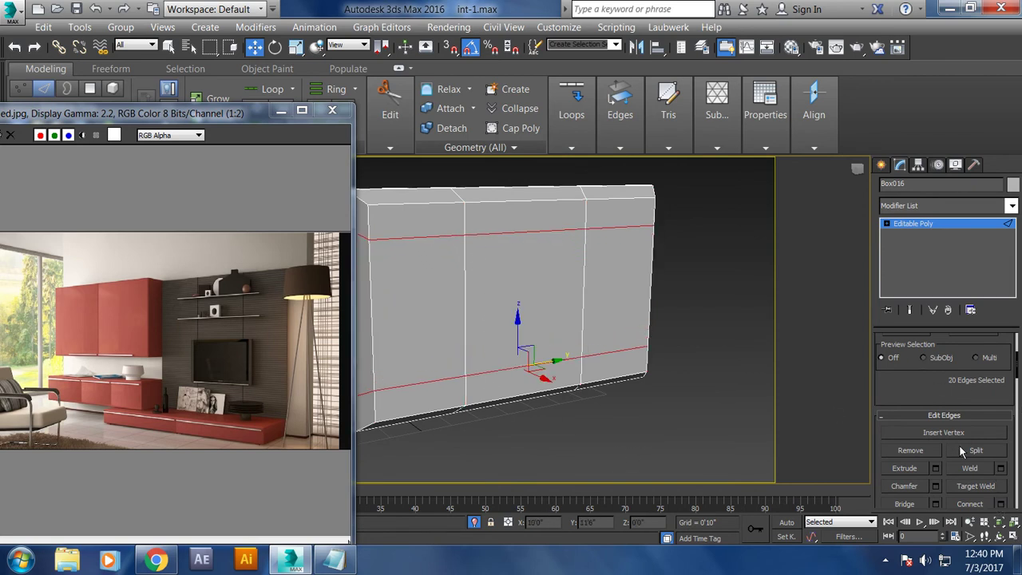
Step: Select the three middle-row faces and bevel them 0'5" with a -0'2" outline
key(4)
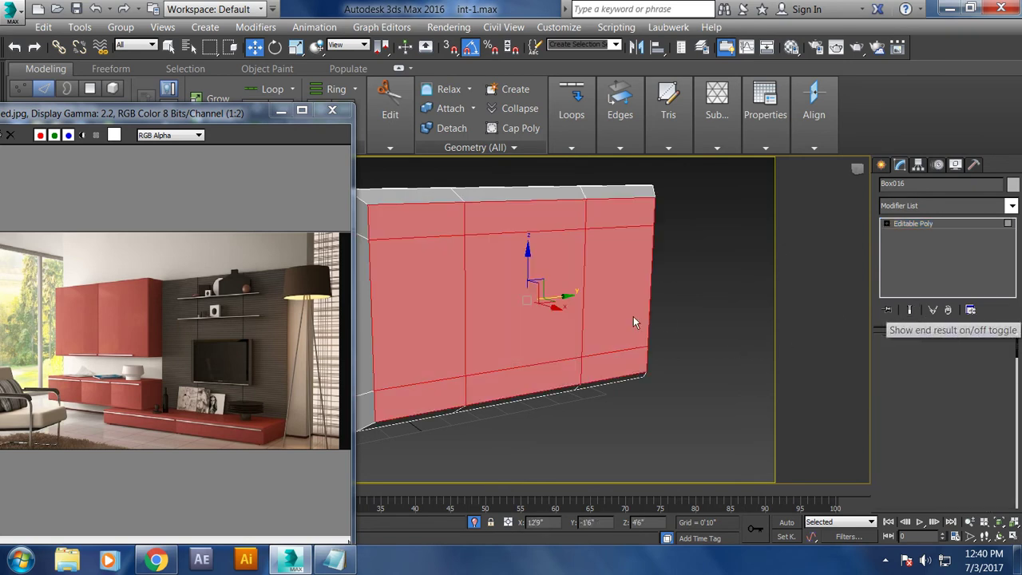
click(423, 316)
ctrl+click(492, 322)
ctrl+click(615, 319)
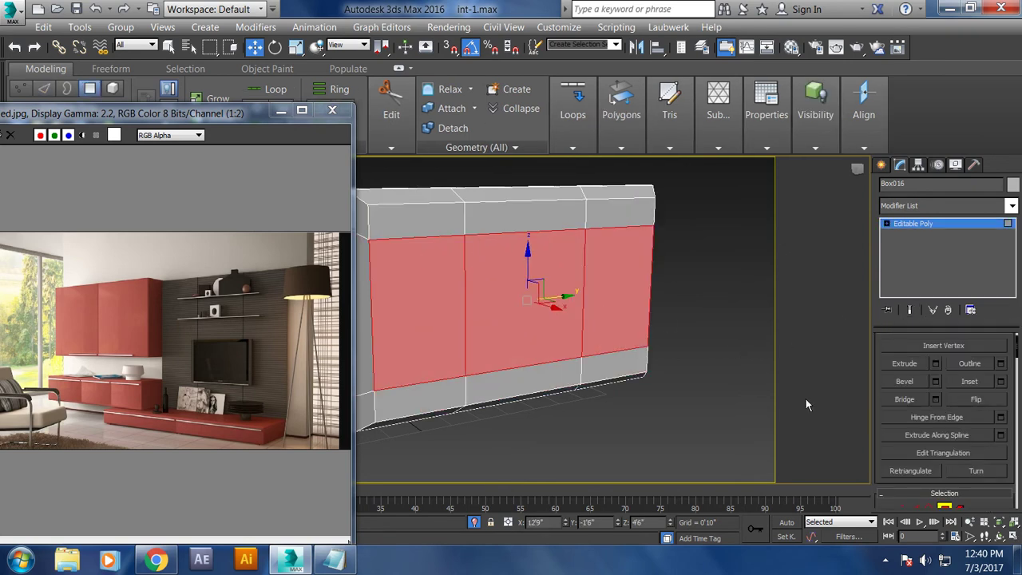
click(936, 382)
mouse_move(719, 348)
alt+middle_down()
mouse_move(772, 346)
mouse_move(749, 348)
alt+middle_up()
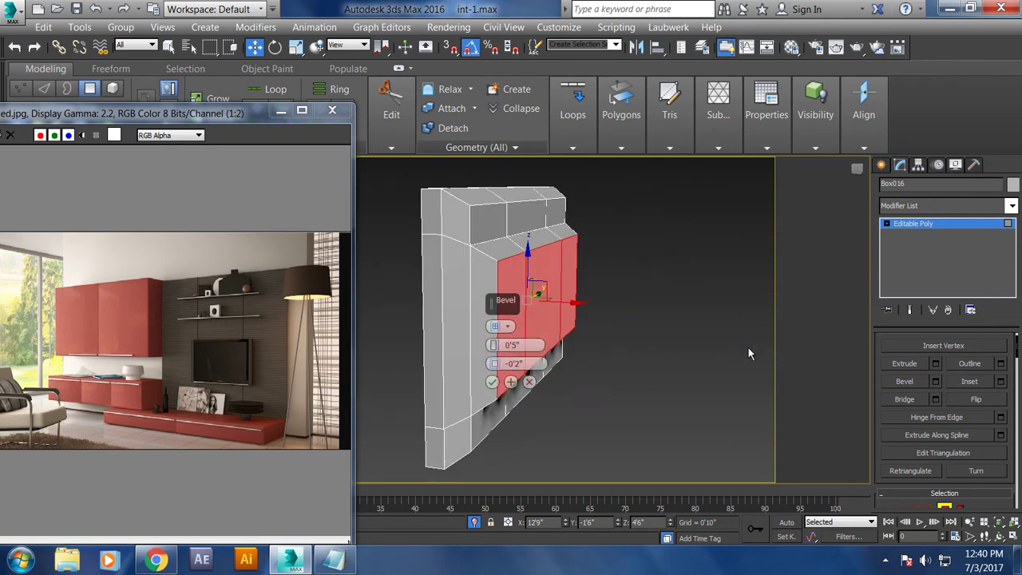
click(493, 382)
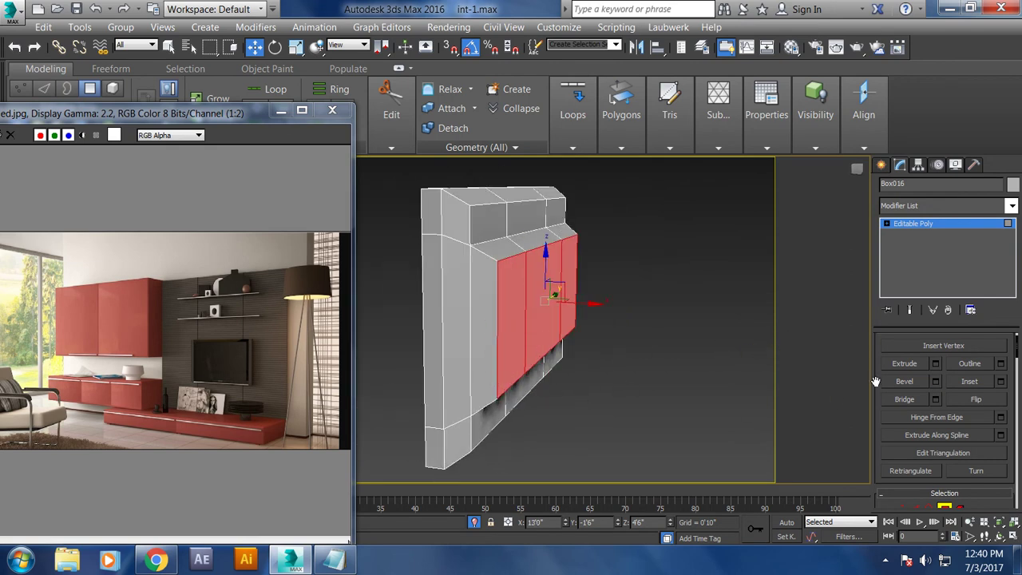
Step: Extrude the middle-row faces a further 0'10"
click(936, 364)
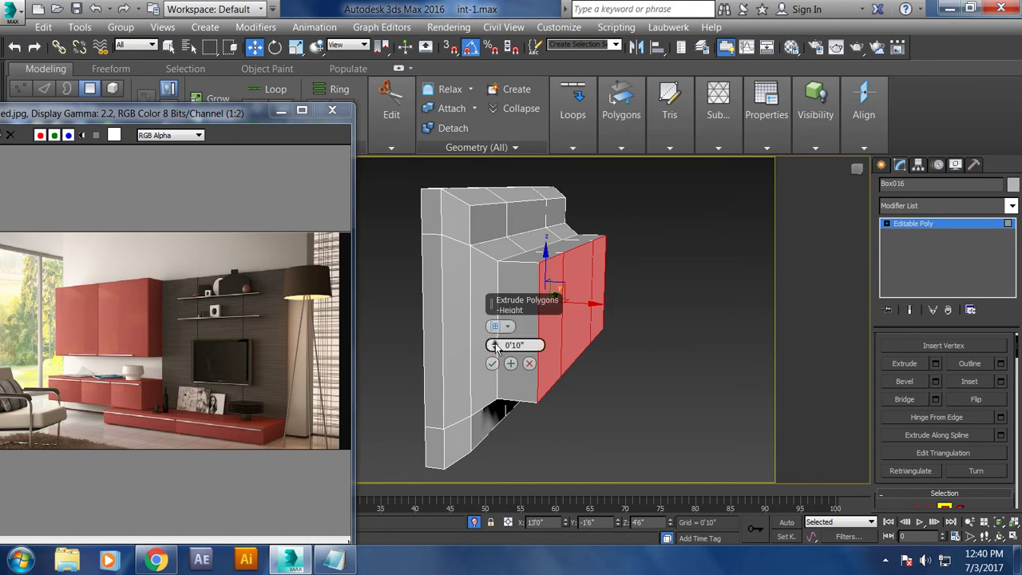
drag(495, 346, 495, 361)
click(493, 364)
mouse_move(520, 336)
alt+middle_down()
mouse_move(630, 302)
mouse_move(552, 322)
alt+middle_up()
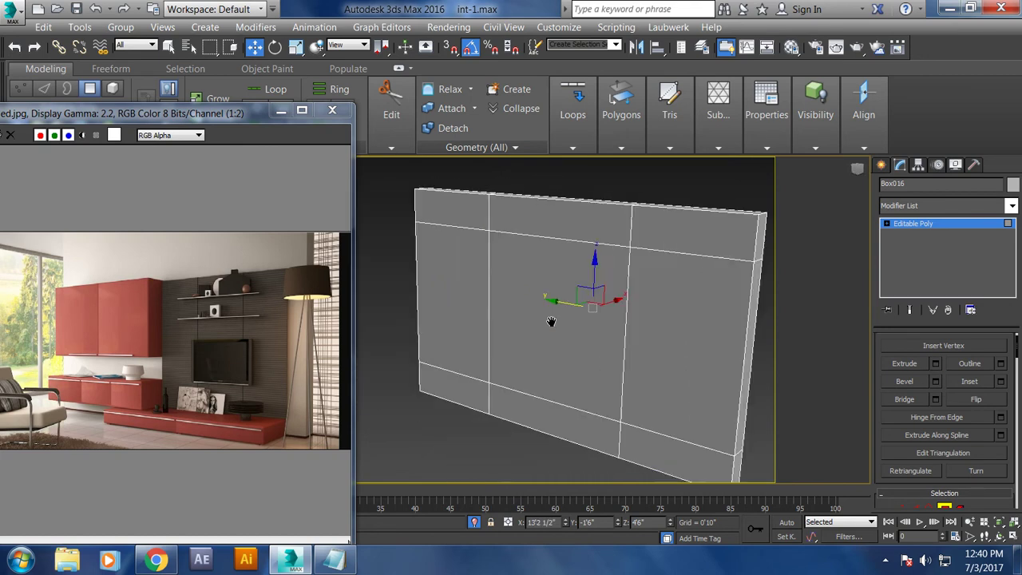
Step: Select the nine front grid faces of the TV panel Box016
scroll(507, 224, up, 3)
click(506, 224)
ctrl+click(566, 230)
ctrl+click(719, 232)
ctrl+click(679, 281)
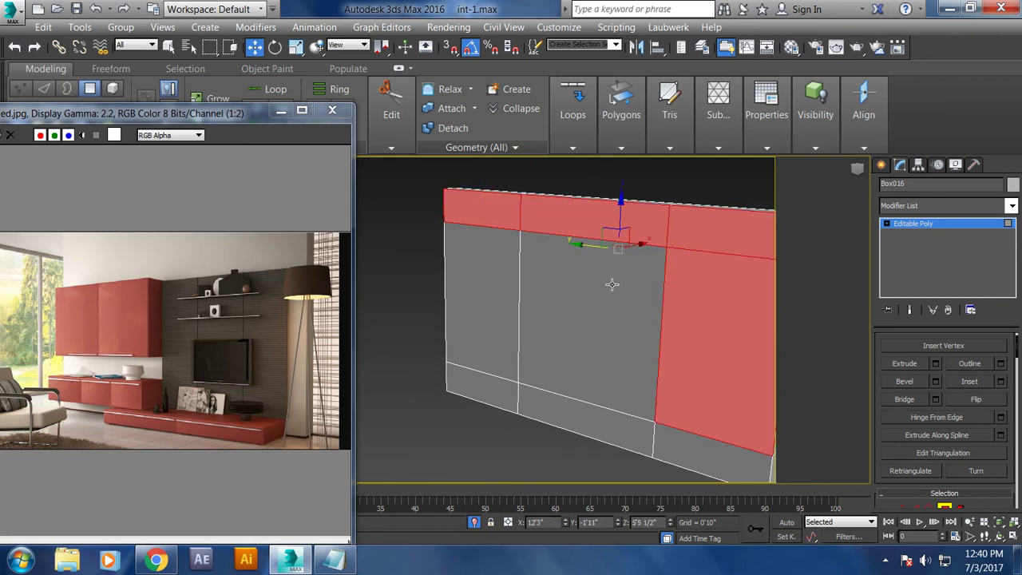
ctrl+click(612, 285)
ctrl+click(501, 279)
ctrl+click(508, 397)
ctrl+click(628, 443)
ctrl+click(699, 463)
mouse_move(699, 463)
alt+middle_down()
mouse_move(627, 404)
mouse_move(634, 414)
mouse_move(634, 403)
alt+middle_up()
scroll(633, 402, up, 2)
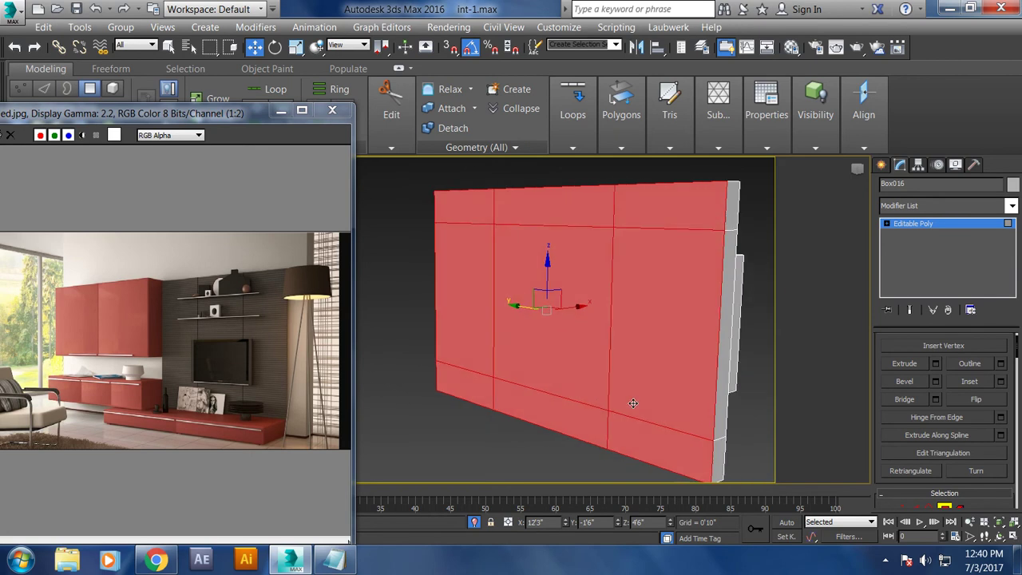
Step: Inset the selected front faces by 0'1"
click(1001, 382)
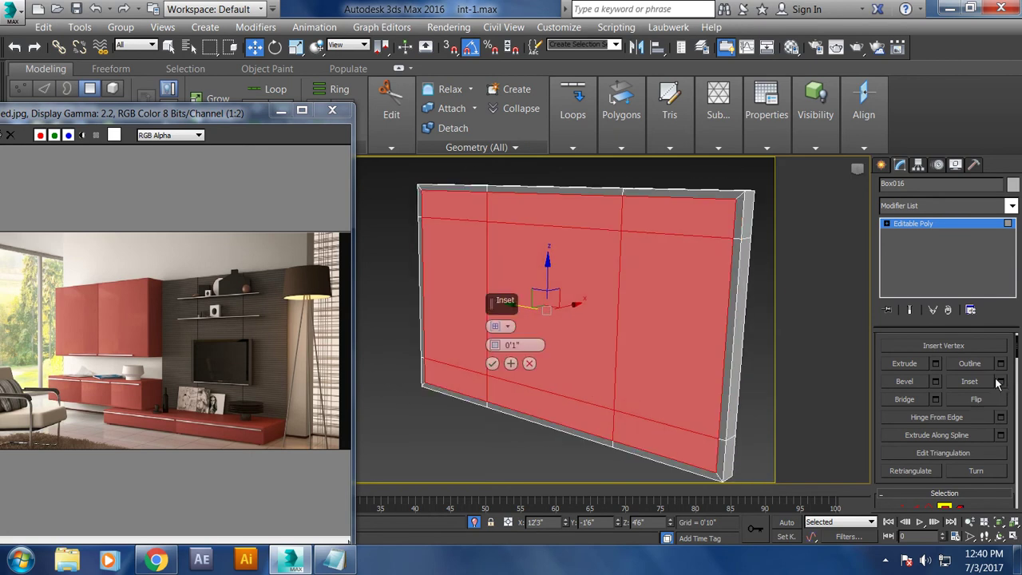
click(492, 364)
alt+middle_drag(492, 364, 572, 329)
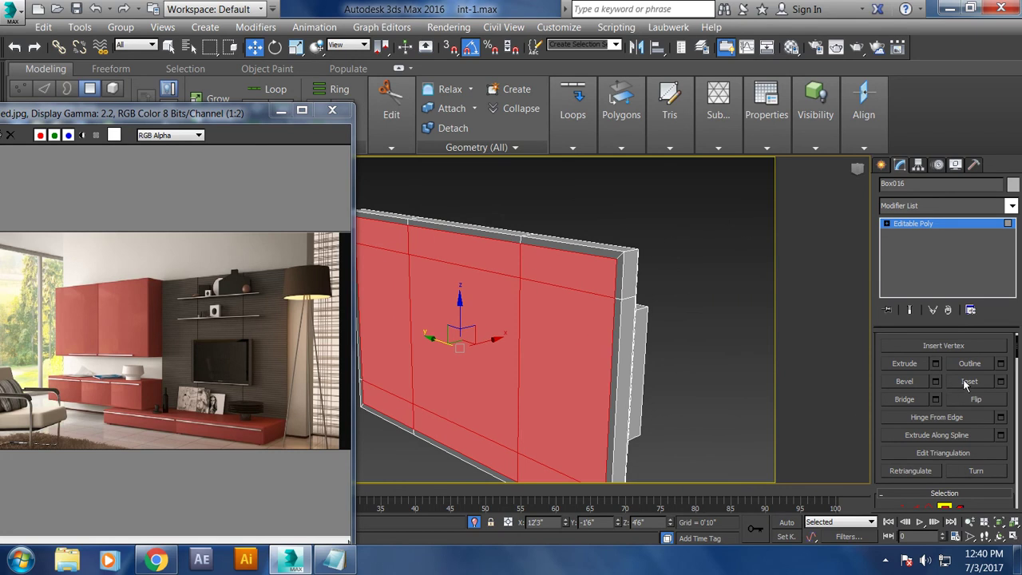
Step: Bevel the inset faces with -0'1" height and -0'0 1/2" outline to recess them
click(935, 381)
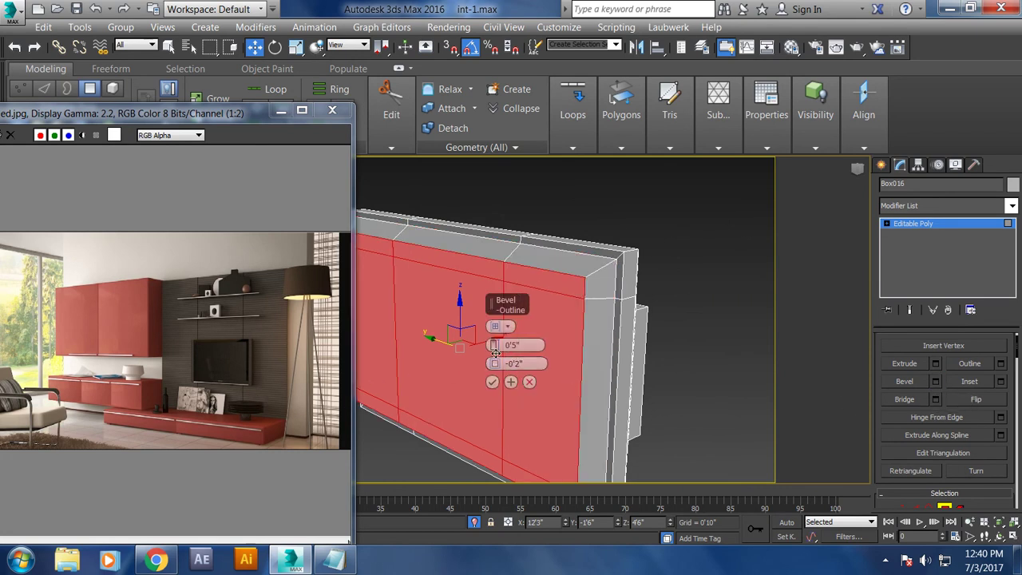
click(511, 382)
drag(492, 363, 496, 364)
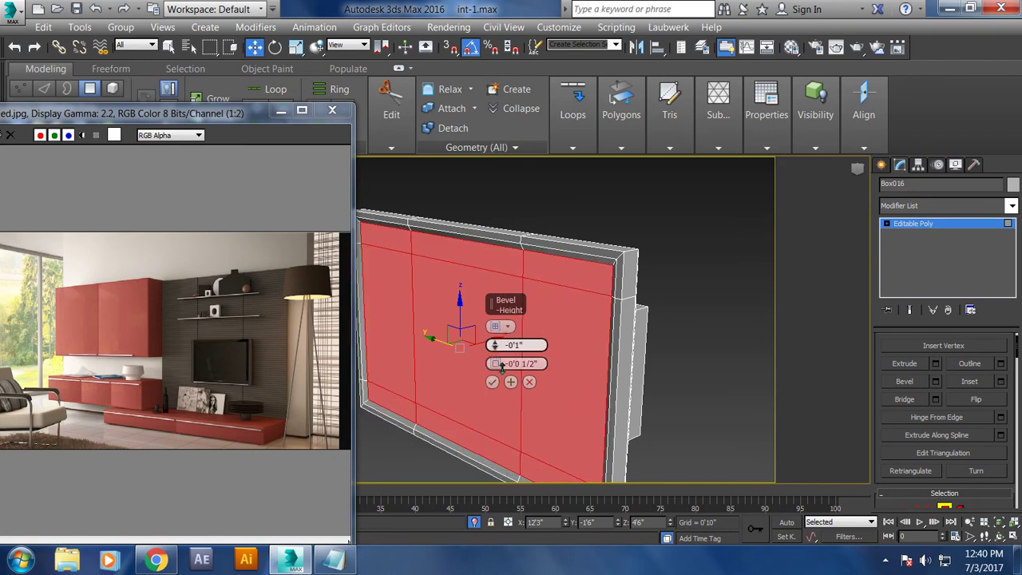
click(492, 382)
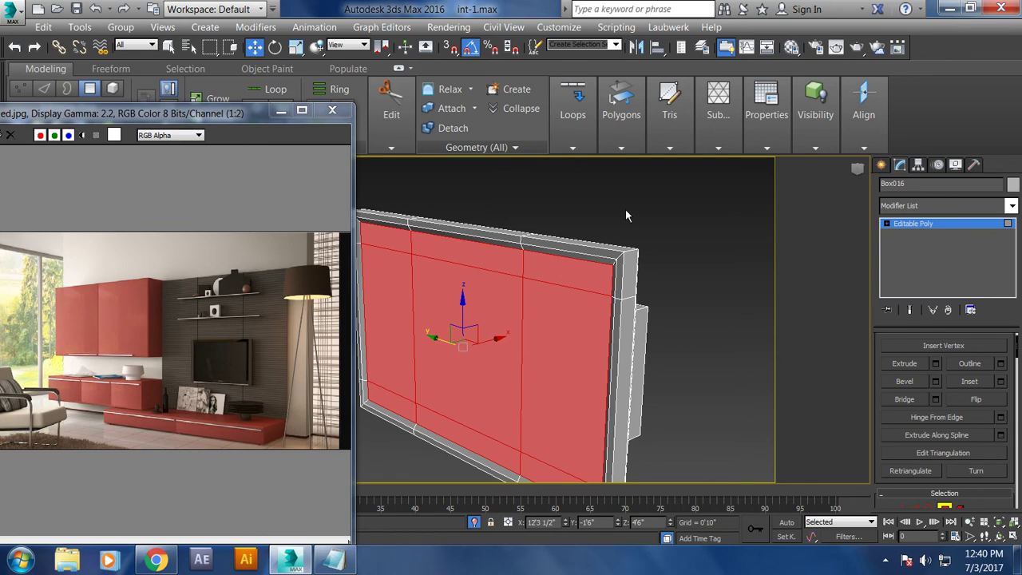
right_click(582, 217)
Step: End isolation to show the whole scene and view the TV panel from the front
click(639, 99)
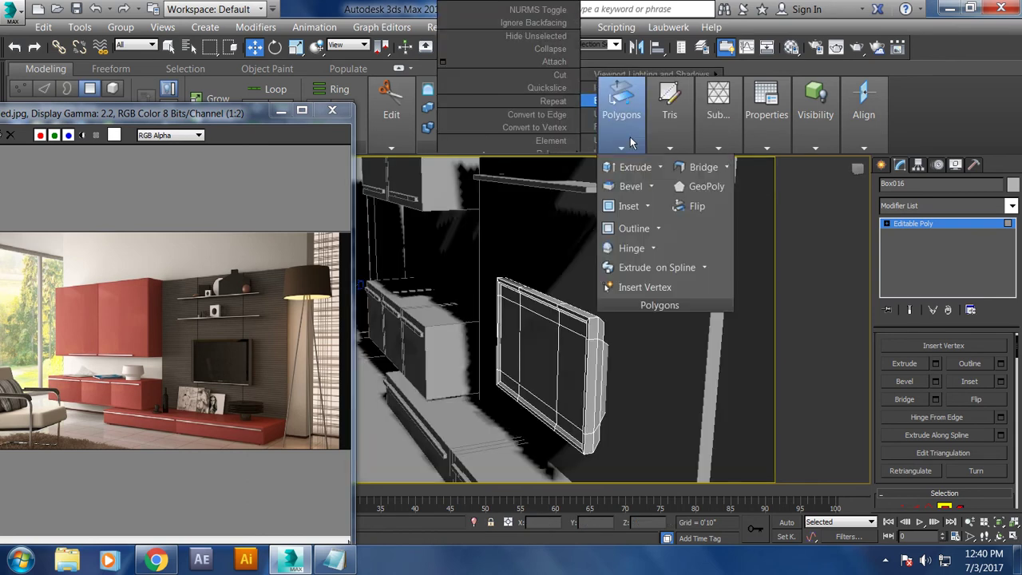
mouse_move(650, 425)
alt+middle_down()
mouse_move(651, 407)
mouse_move(632, 408)
alt+middle_up()
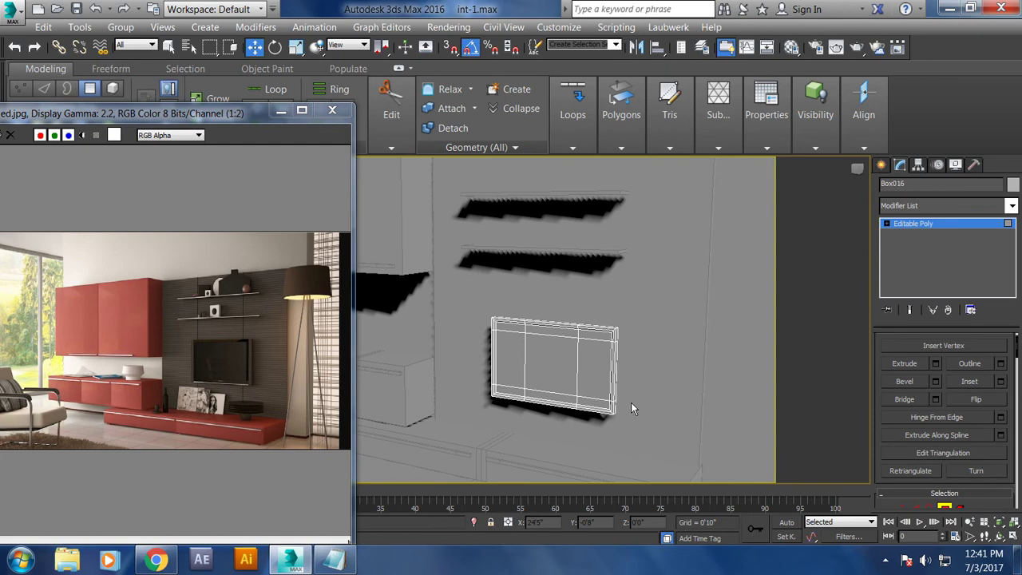
scroll(631, 408, down, 2)
scroll(625, 401, down, 3)
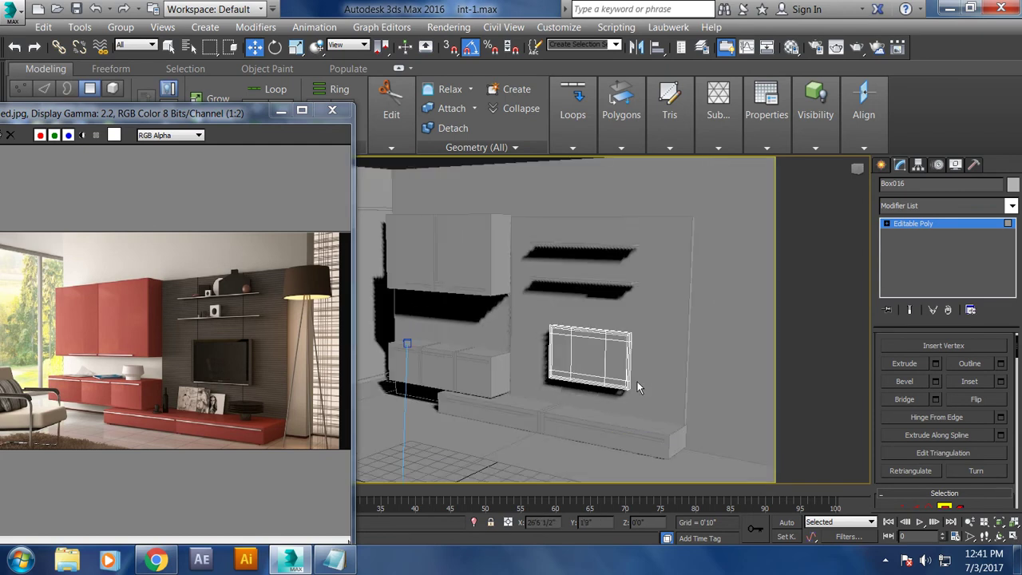
Step: In the camera view, move the TV up from 4'6" to about 4'10" height
key(shift+z)
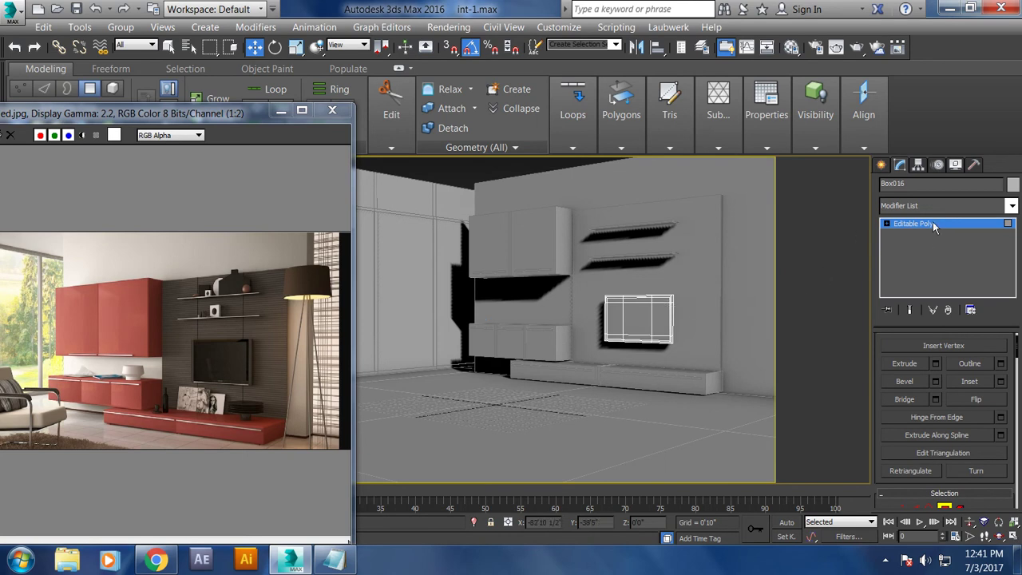
key(4)
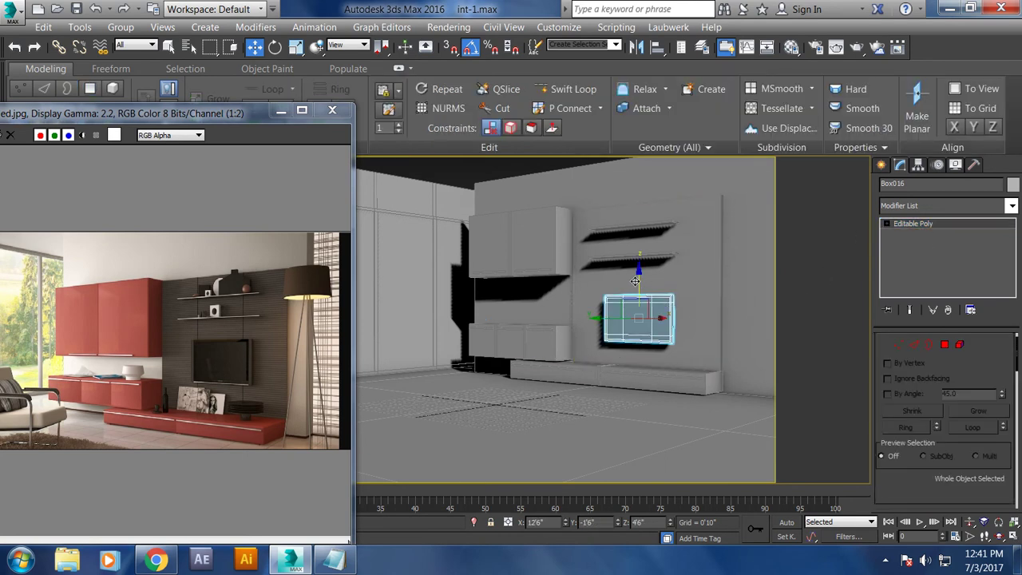
drag(635, 281, 638, 276)
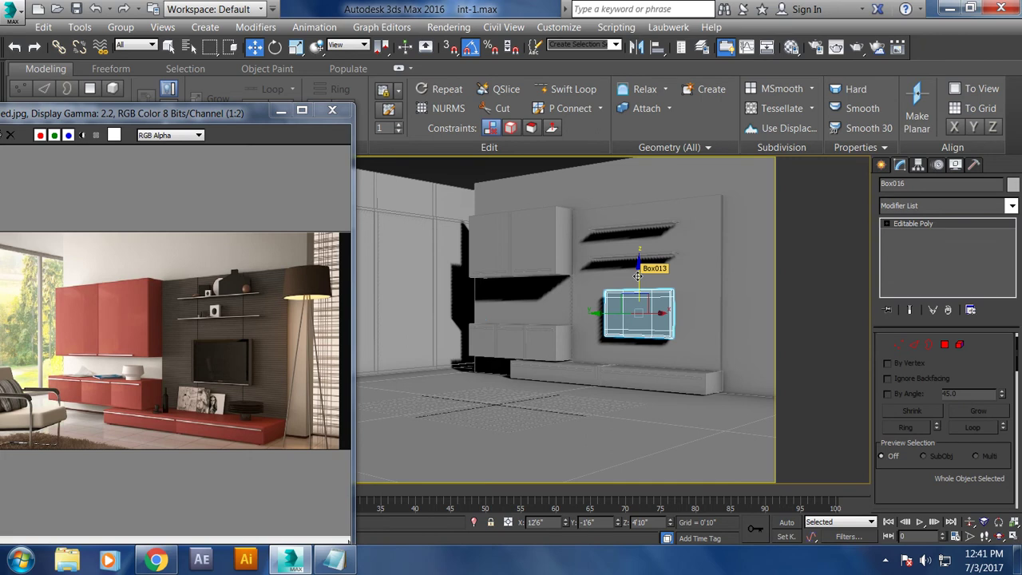
click(886, 560)
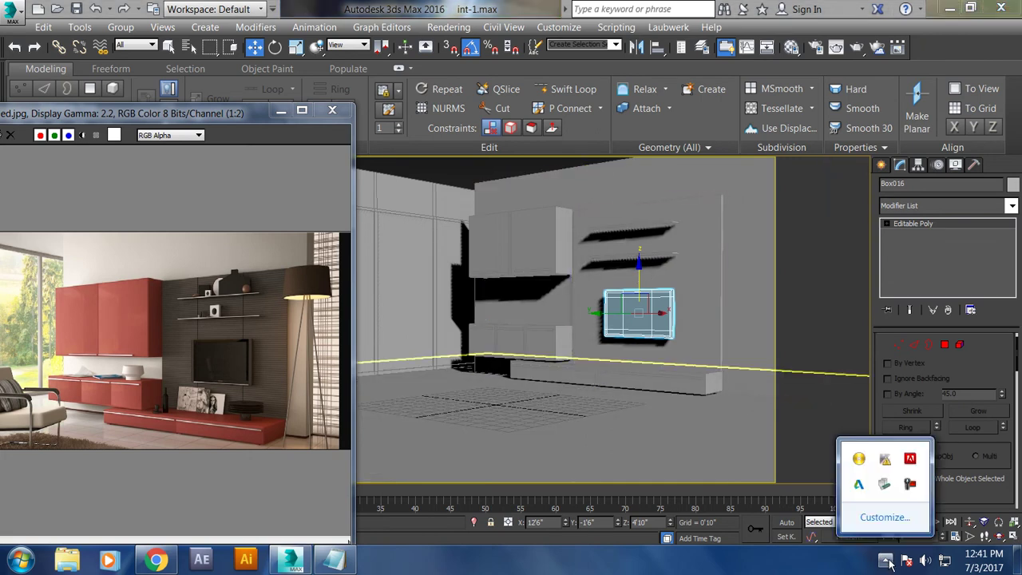
click(887, 561)
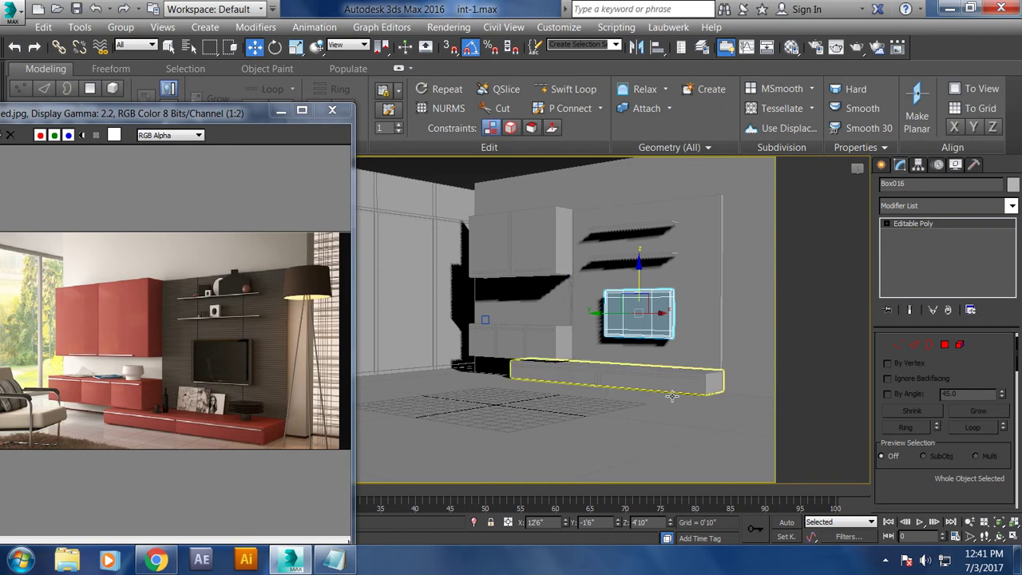
Step: Select the Box013 wall panel behind the TV and enter its Editable Poly Vertex level
click(684, 336)
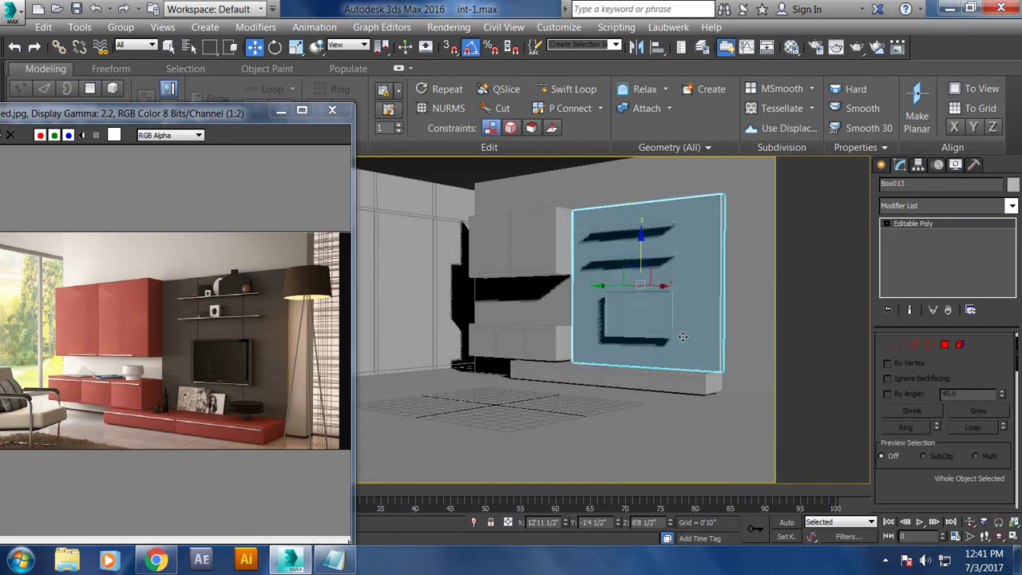
drag(213, 115, 214, 131)
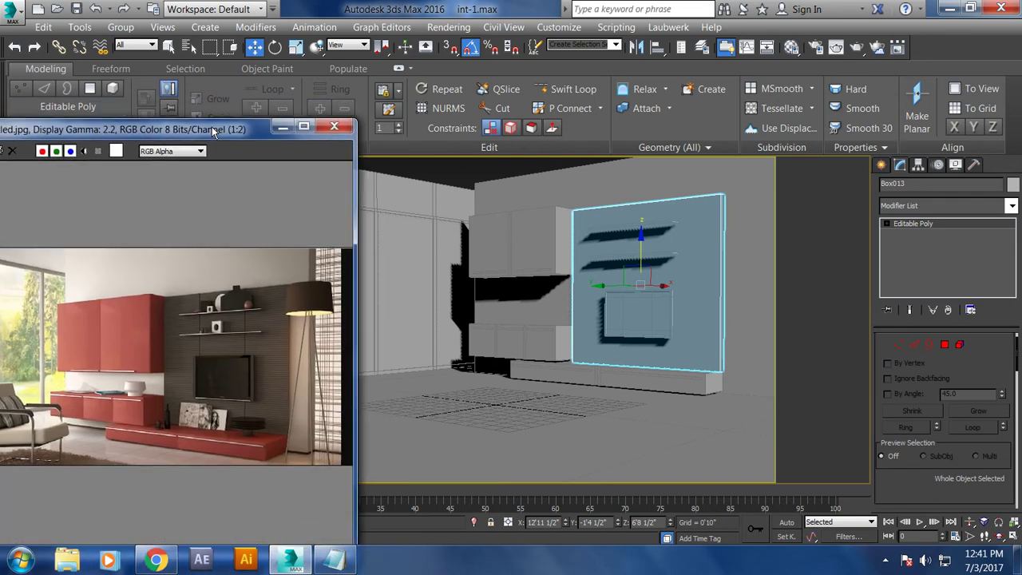
click(666, 277)
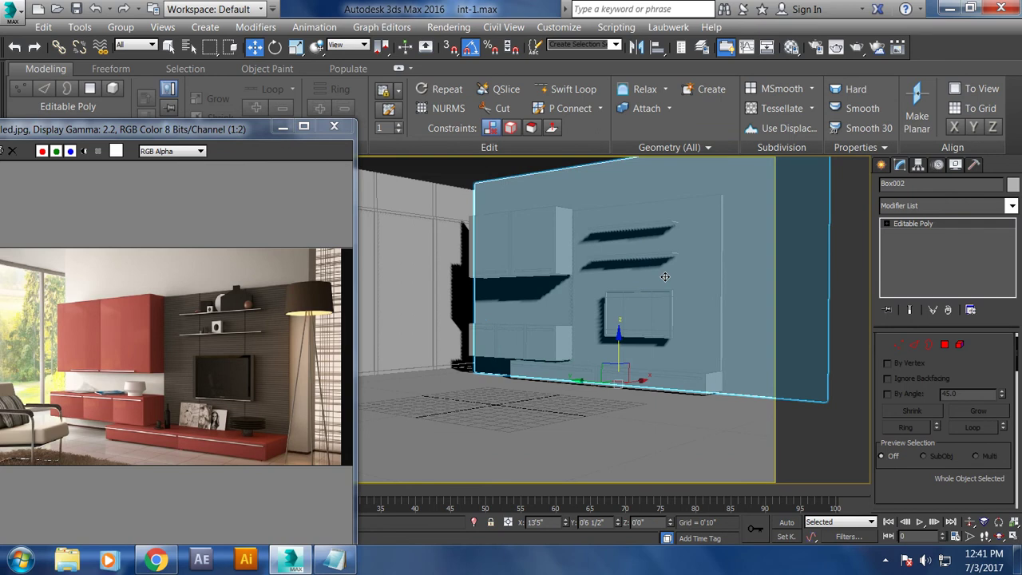
click(465, 162)
click(578, 229)
alt+middle_drag(578, 229, 556, 192)
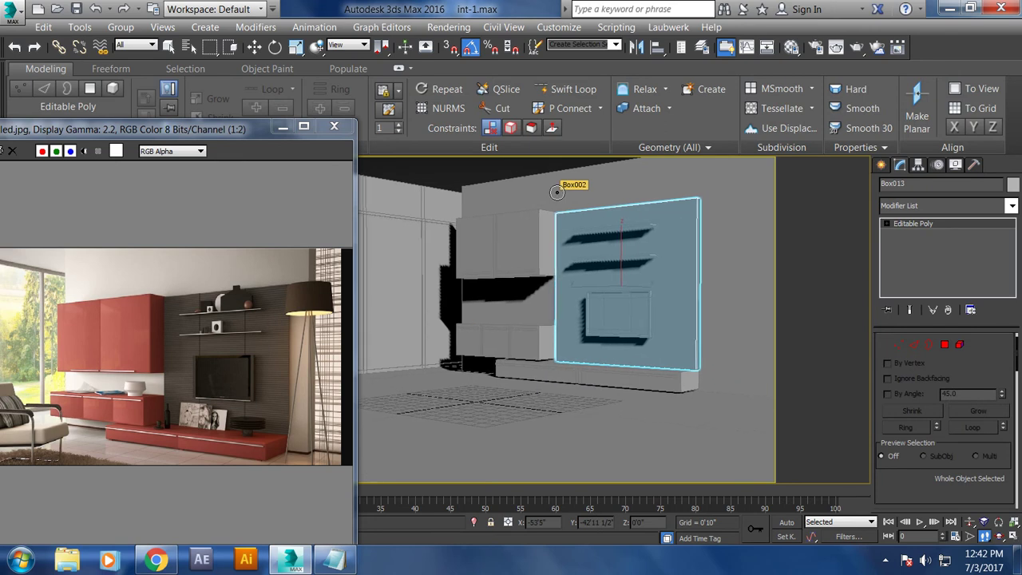
mouse_move(250, 128)
mouse_down()
mouse_move(254, 376)
mouse_move(259, 117)
mouse_up()
alt+middle_drag(666, 285, 667, 284)
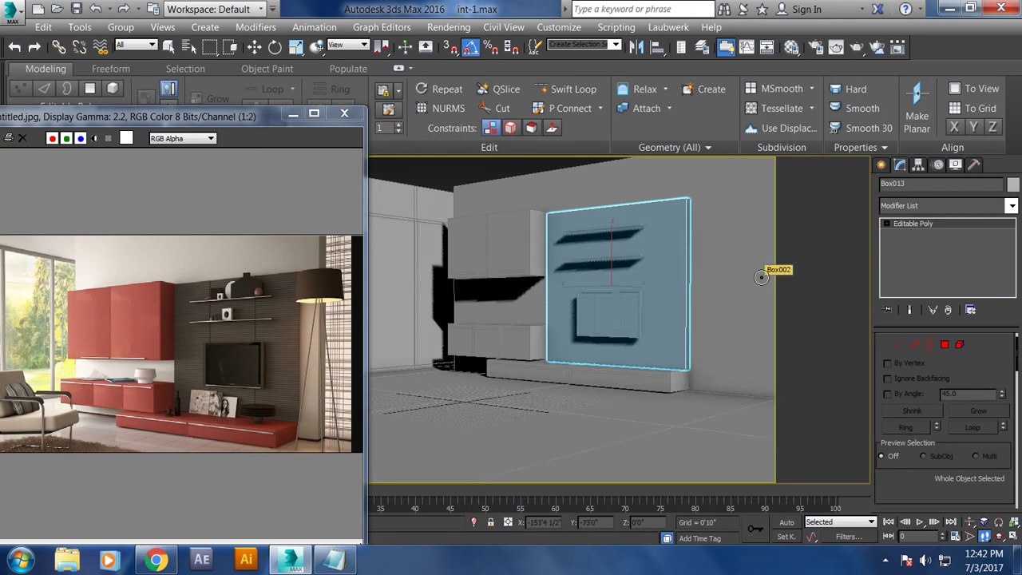
click(943, 225)
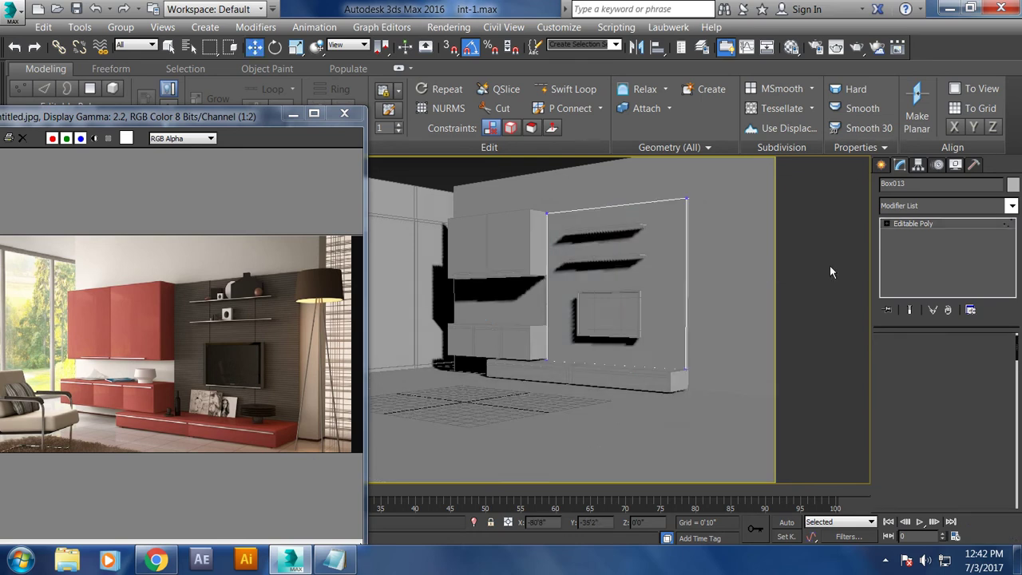
Step: Move the back wall Box002's right-edge vertices left to narrow the wall
click(919, 223)
click(739, 272)
scroll(717, 292, down, 3)
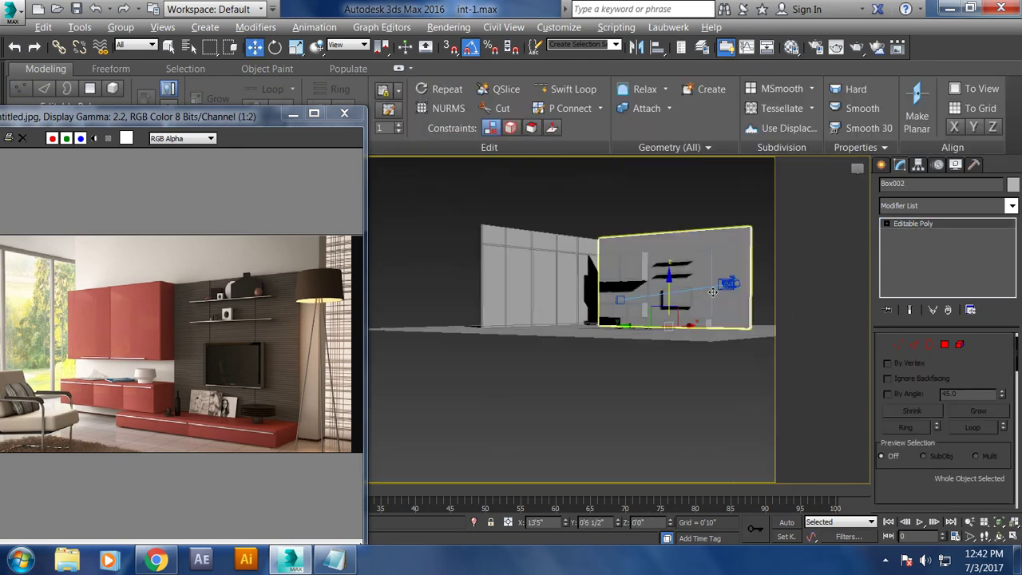
alt+middle_drag(716, 292, 629, 336)
key(1)
drag(584, 228, 687, 391)
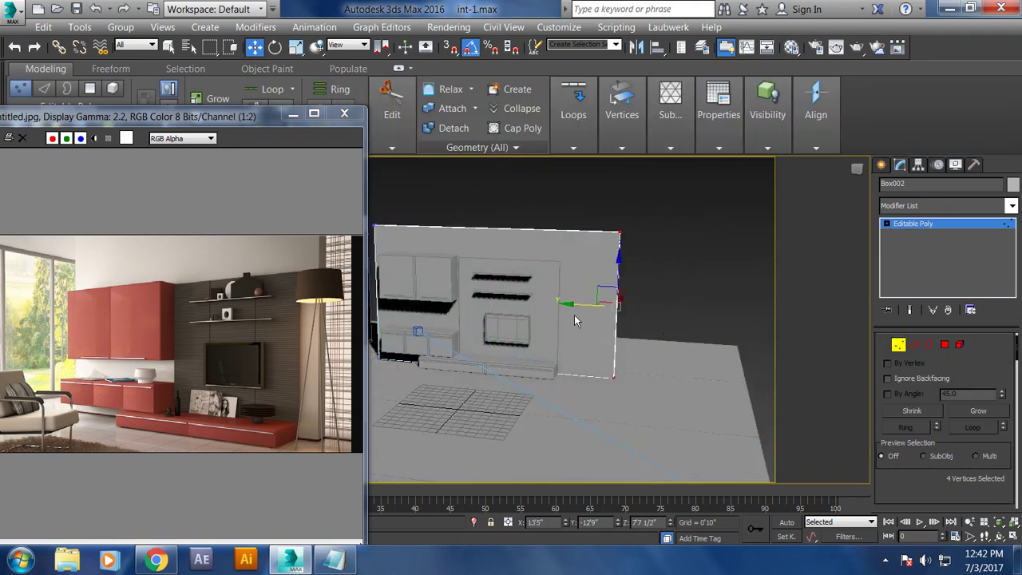
drag(575, 305, 529, 305)
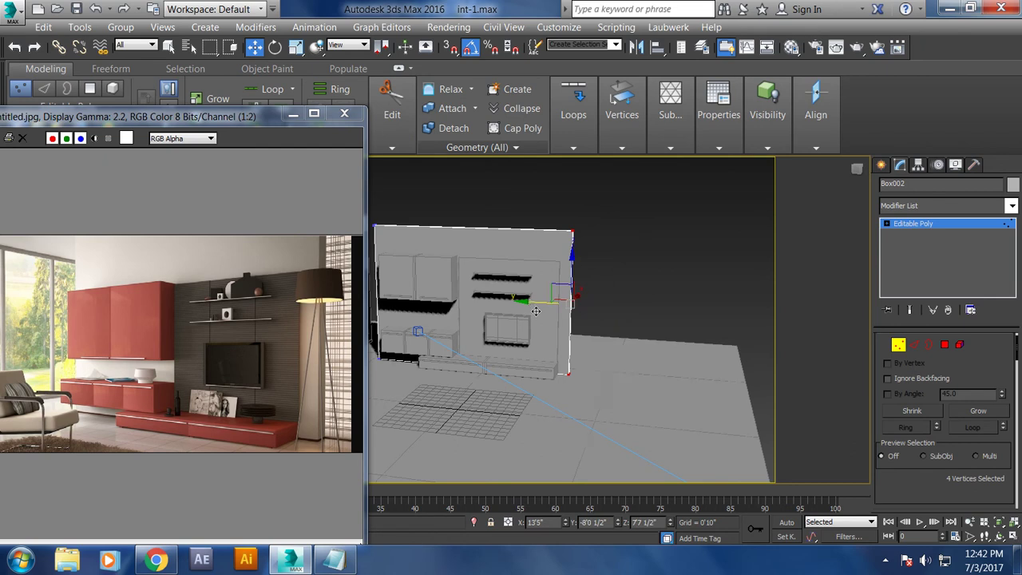
alt+middle_drag(530, 305, 525, 338)
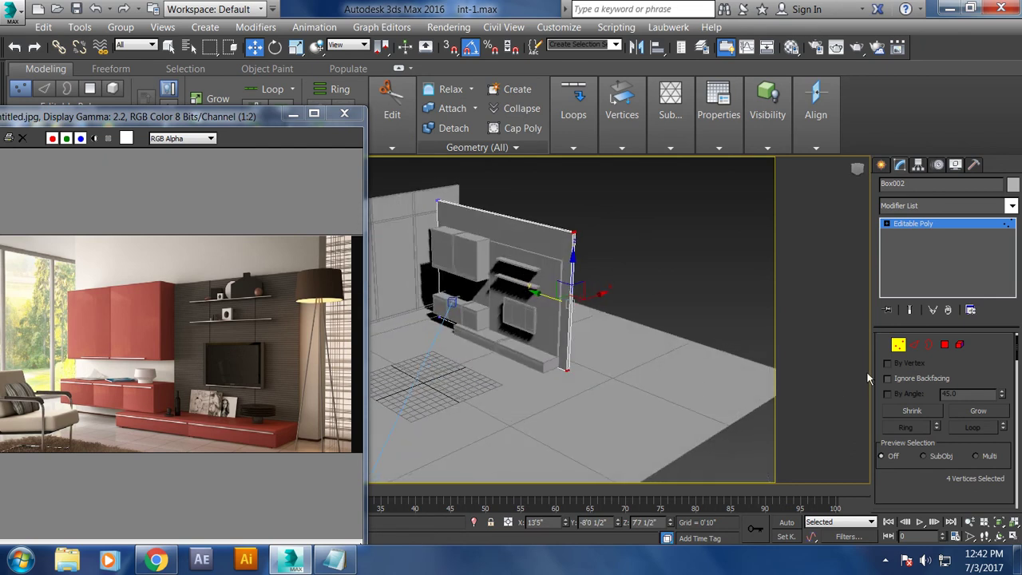
Step: Extrude the wall's right side polygon outward by 5'0"
key(4)
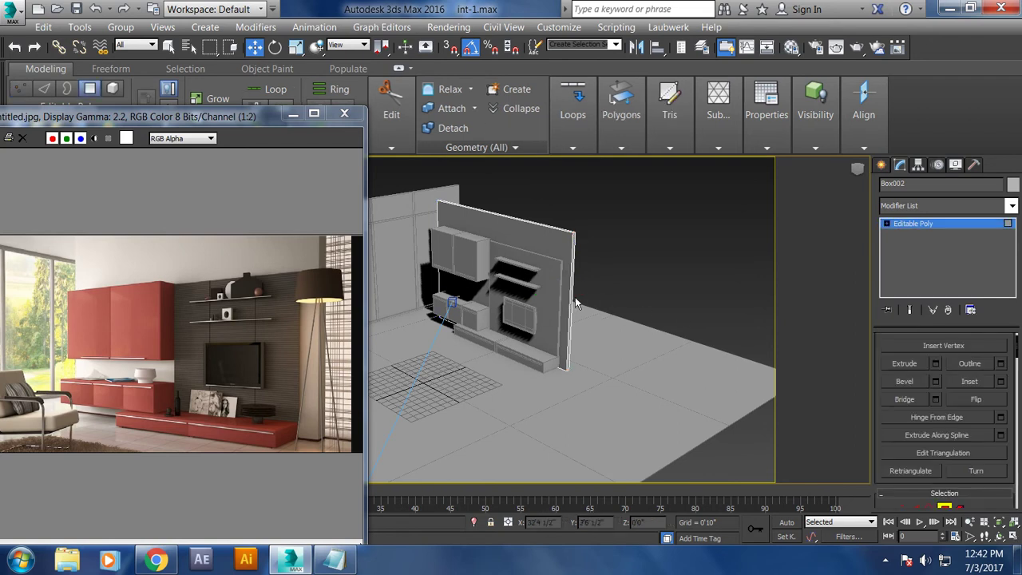
click(572, 285)
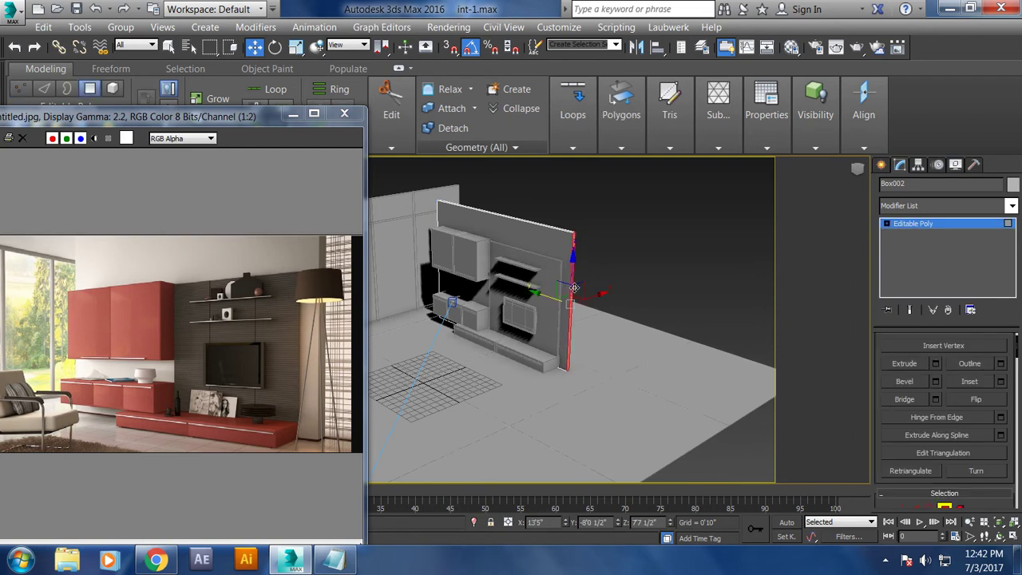
click(936, 363)
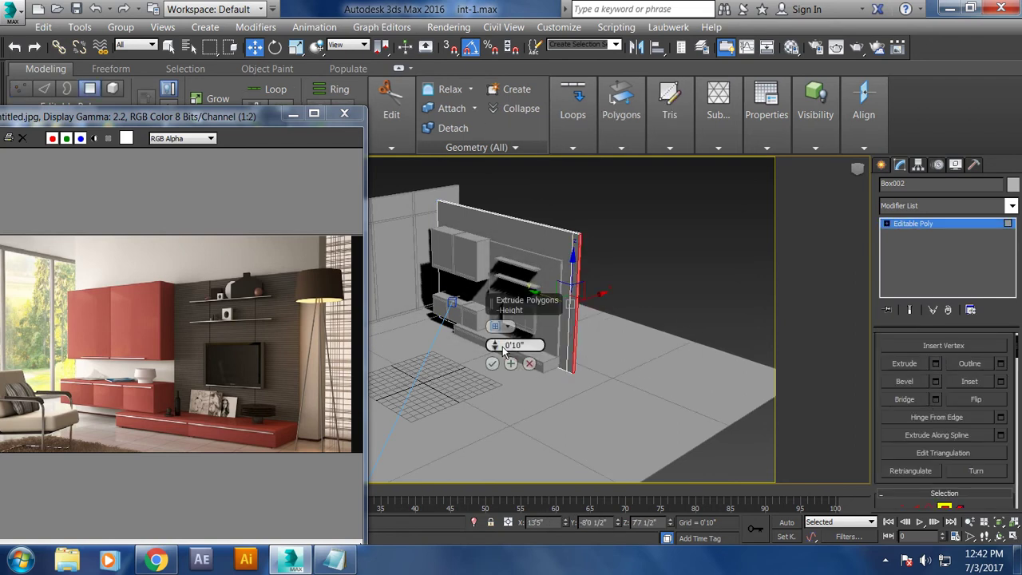
mouse_move(493, 345)
mouse_down()
mouse_move(472, 58)
mouse_move(506, 326)
mouse_up()
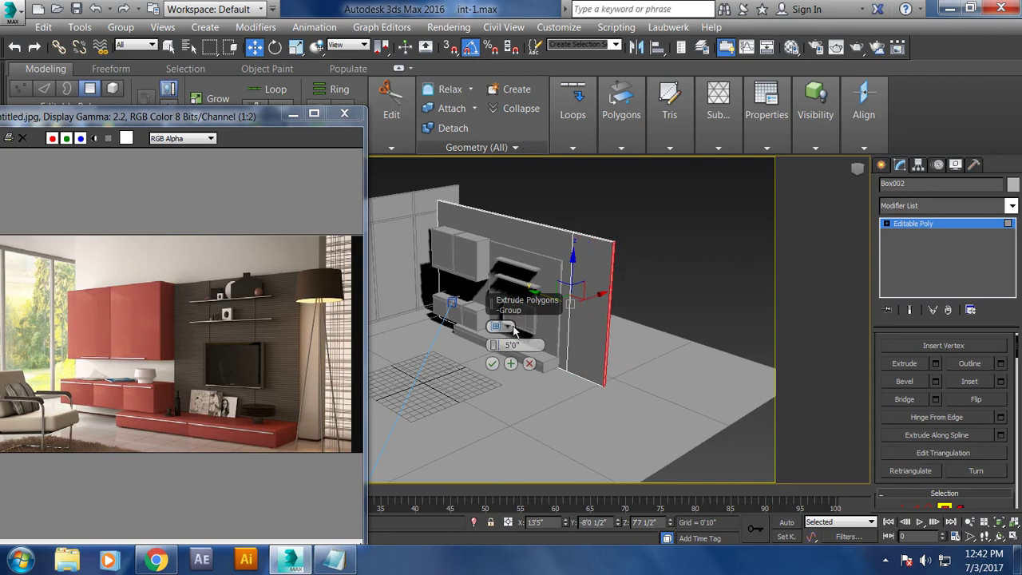
click(511, 363)
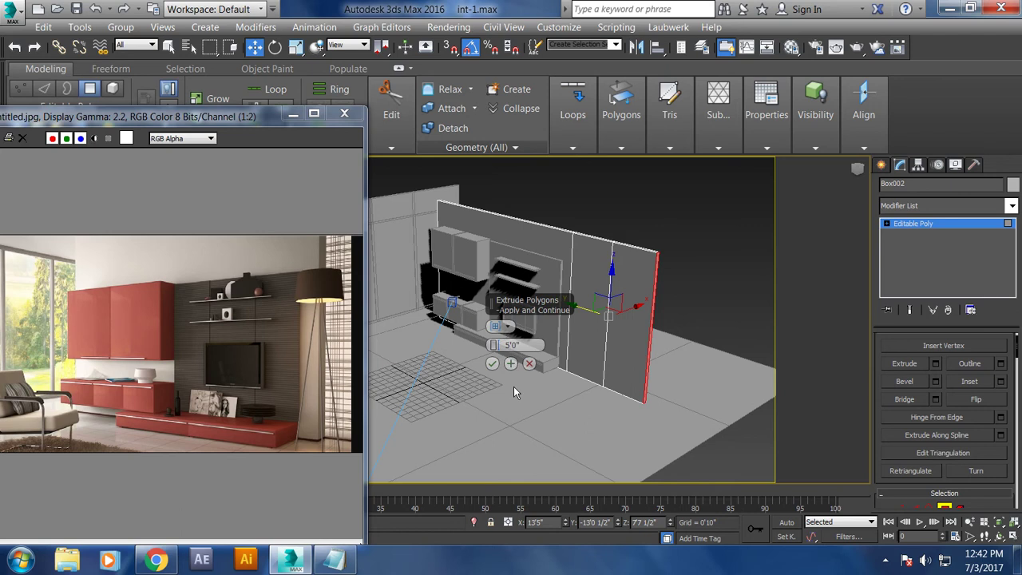
click(492, 363)
Step: Switch to the camera view and display all four viewports
key(c)
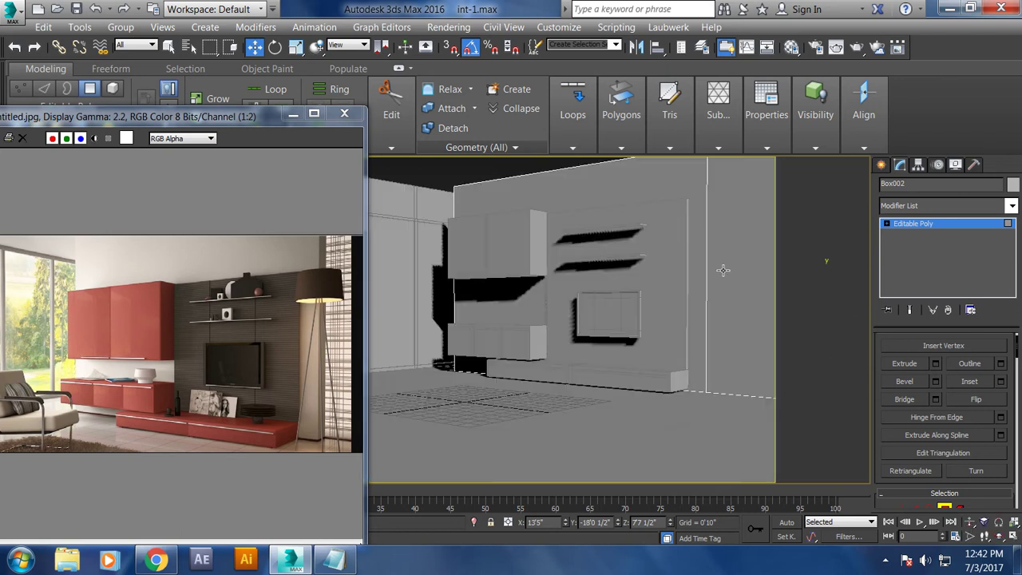
key(alt+w)
scroll(415, 413, down, 3)
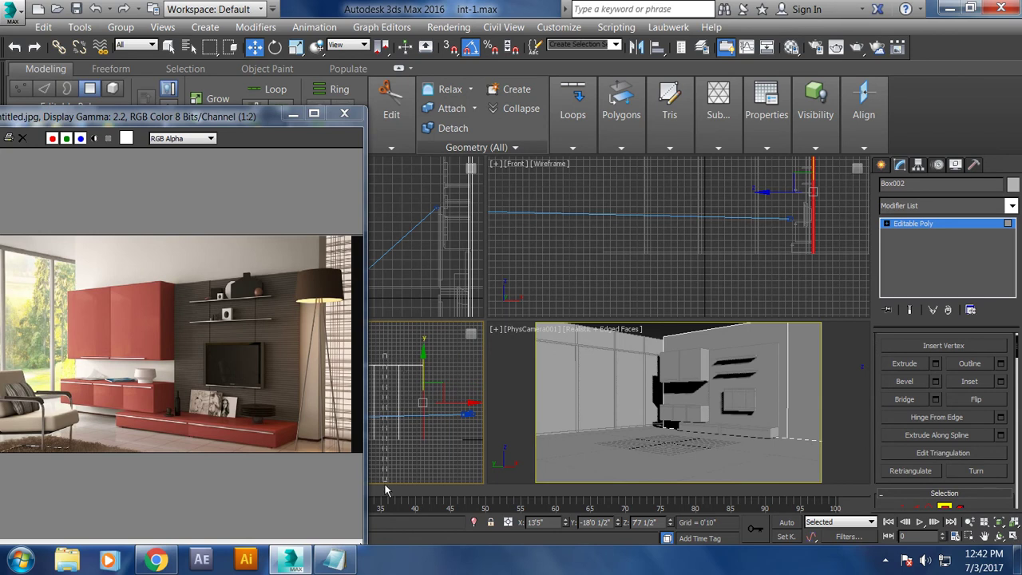
Step: Turn the Left viewport into a maximized Perspective view with shaded, edged-faces display
key(ctrl+a)
key(Delete)
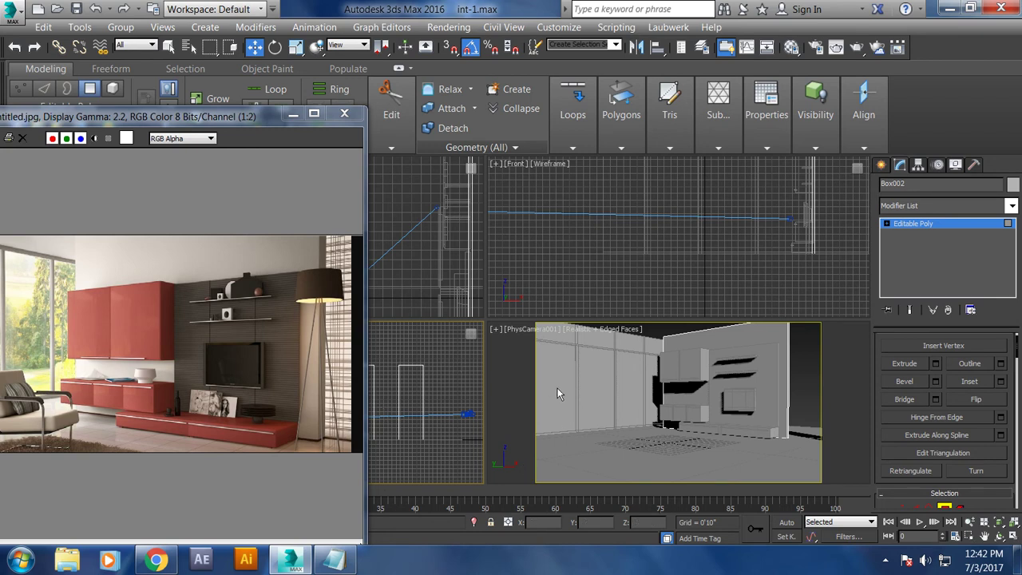
key(p)
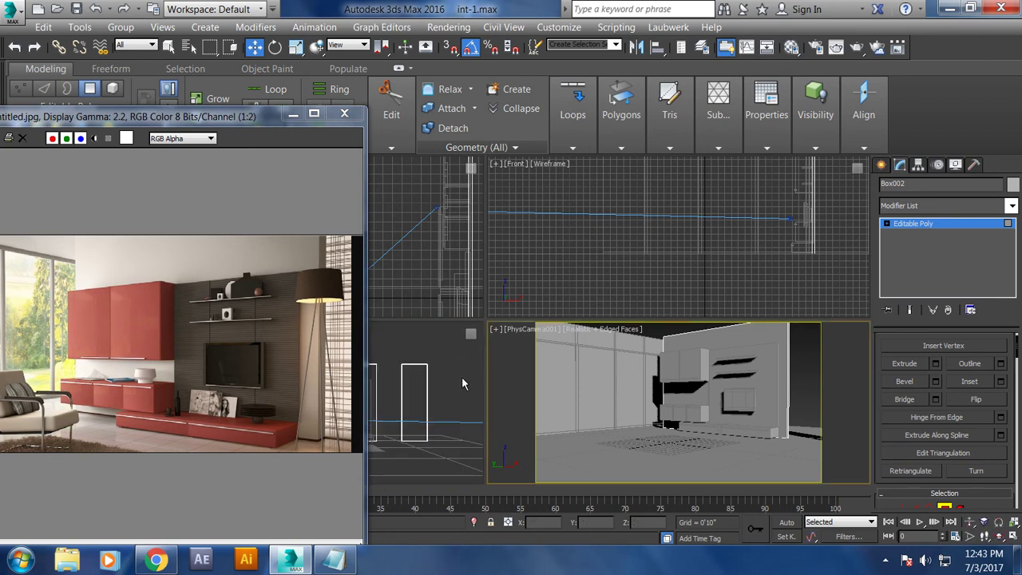
key(alt+w)
mouse_move(462, 377)
alt+middle_down()
mouse_move(669, 359)
mouse_move(609, 382)
mouse_move(559, 336)
mouse_move(580, 285)
mouse_move(558, 270)
alt+middle_up()
key(F3)
key(F4)
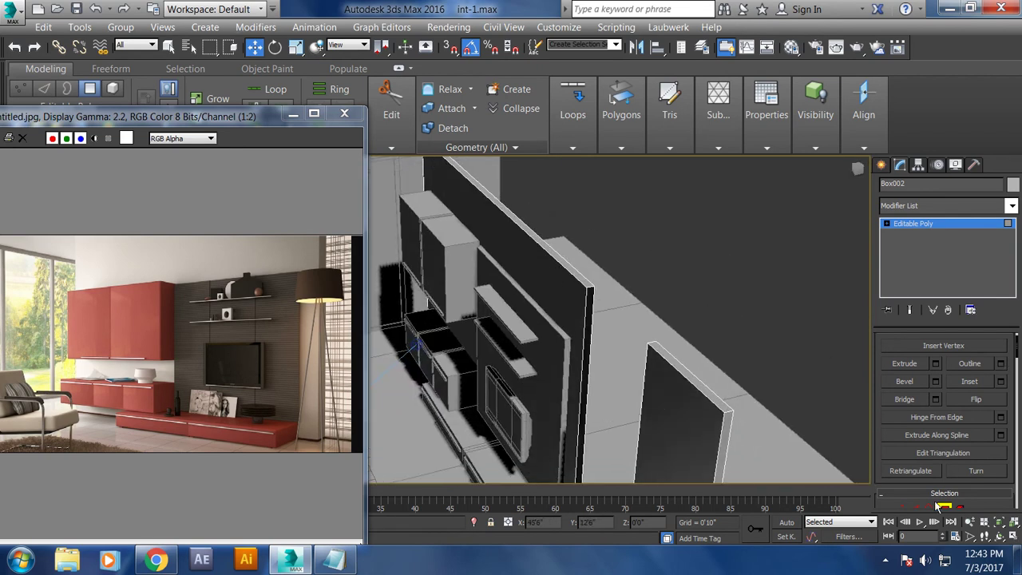
Step: Select the right panel's vertical edge in Edge mode, view both panels from above, and start Swift Loop
click(931, 508)
click(588, 318)
alt+middle_drag(610, 358, 634, 304)
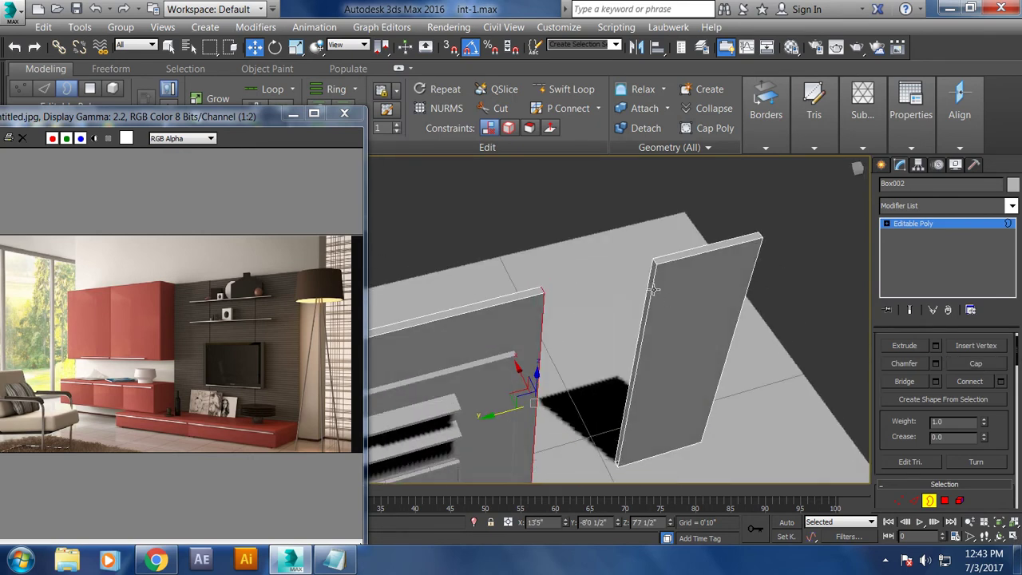
click(654, 298)
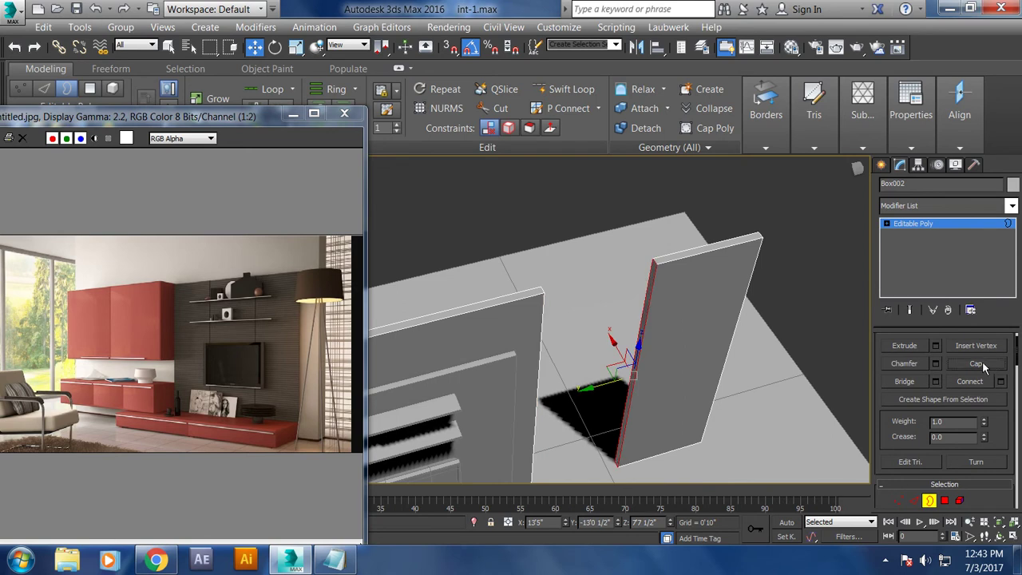
alt+middle_drag(705, 405, 646, 382)
scroll(646, 382, down, 3)
scroll(655, 349, up, 3)
mouse_move(701, 347)
alt+middle_down()
mouse_move(655, 354)
mouse_move(680, 404)
mouse_move(653, 400)
mouse_move(835, 318)
mouse_move(676, 343)
mouse_move(688, 342)
alt+middle_up()
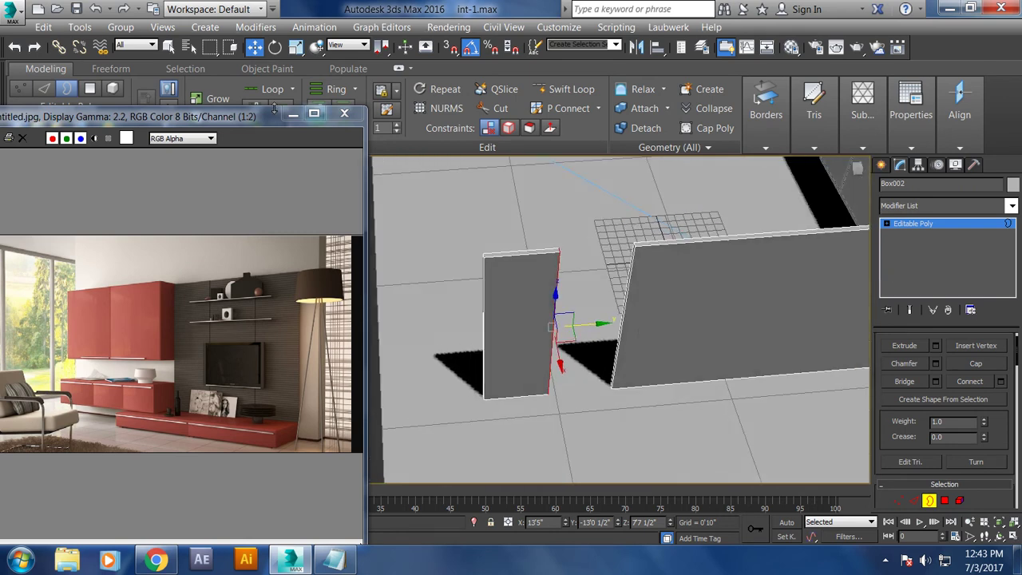
click(591, 89)
alt+middle_drag(522, 272, 535, 275)
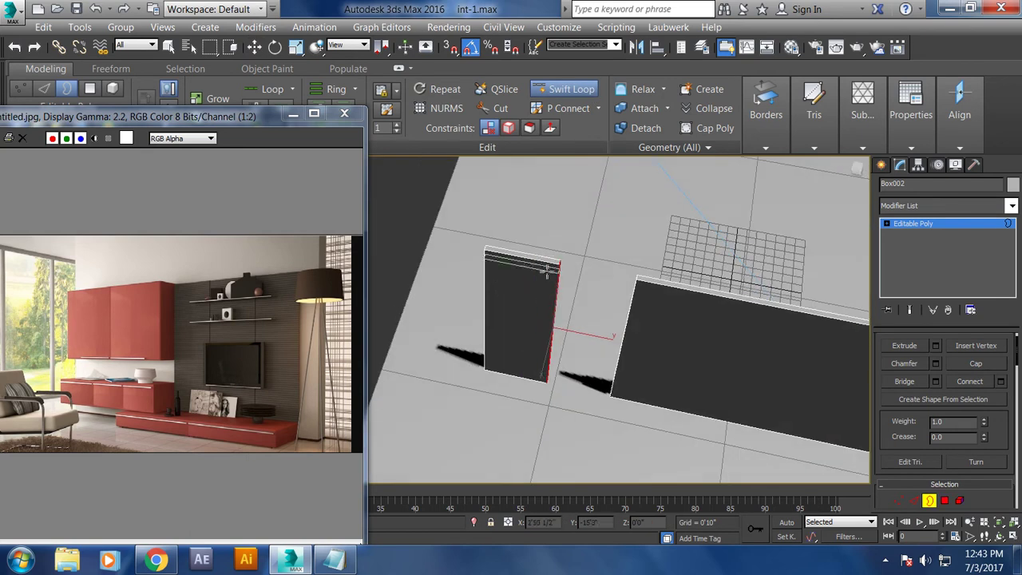
Step: Add a vertical loop to each side panel and extrude both narrow end strips outward
click(544, 273)
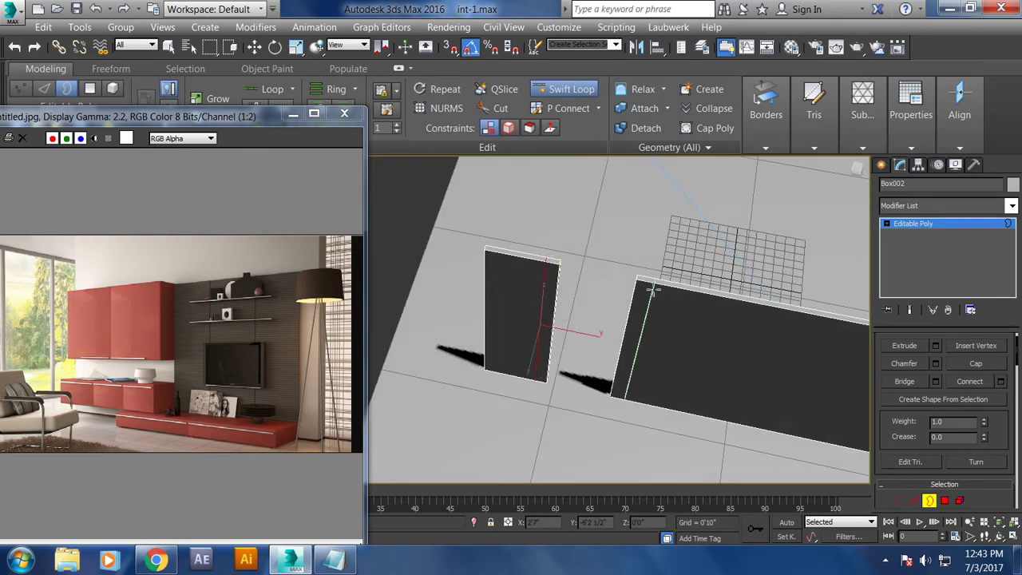
click(653, 289)
right_click(652, 290)
key(4)
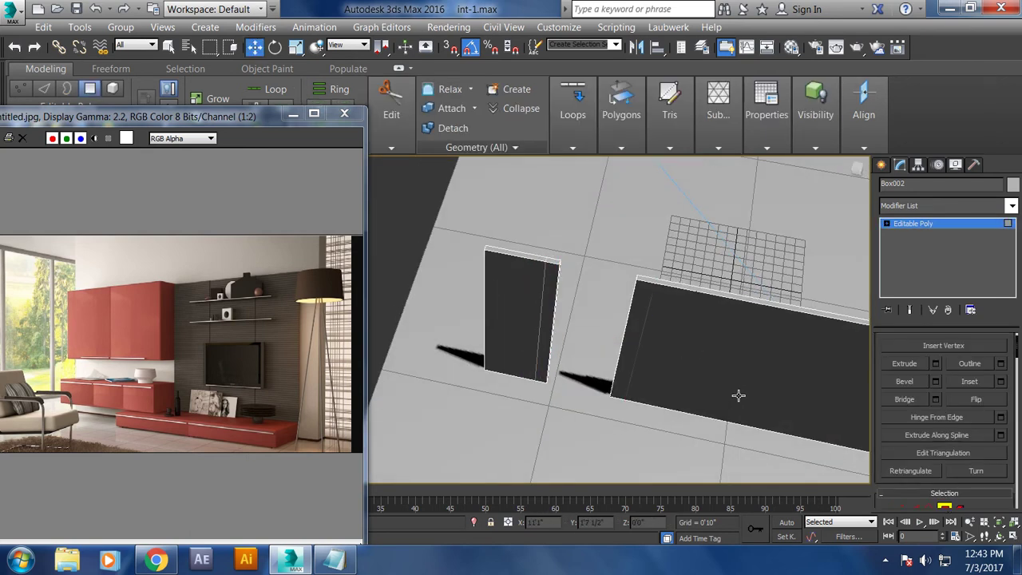
click(633, 352)
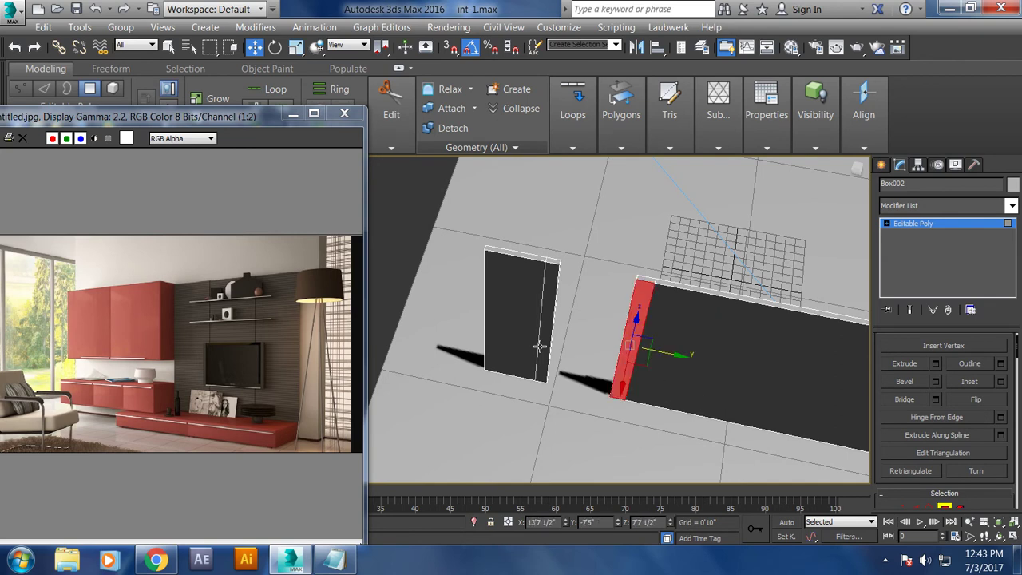
ctrl+click(545, 351)
shift+click(896, 369)
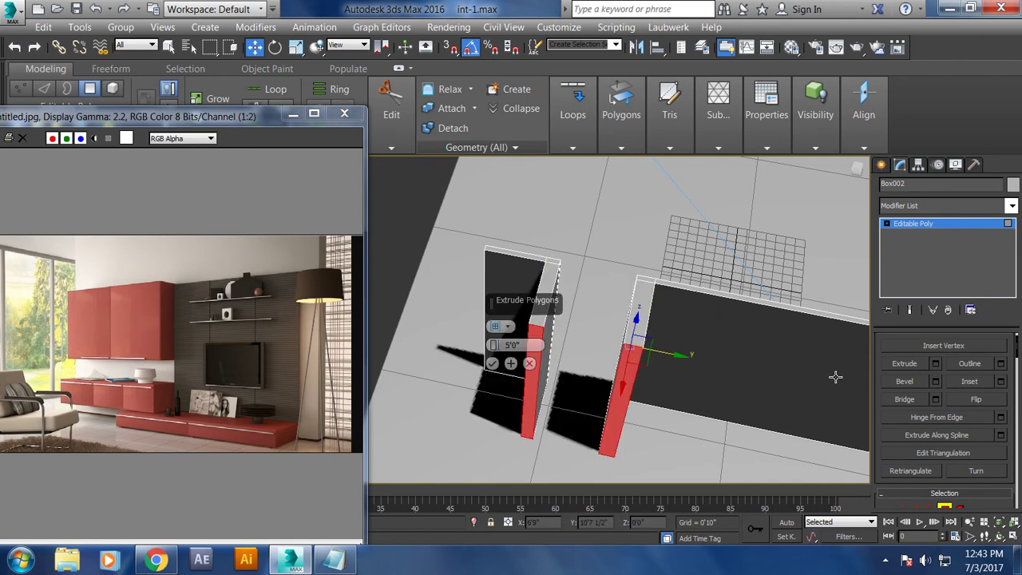
alt+middle_drag(604, 354, 559, 352)
drag(495, 345, 543, 474)
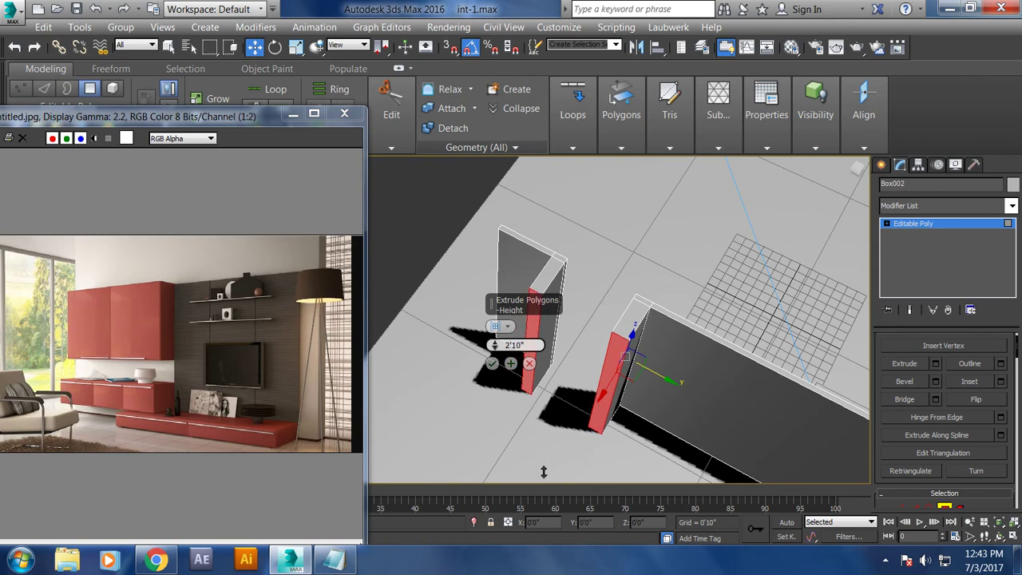
click(492, 363)
mouse_move(492, 363)
alt+middle_down()
mouse_move(503, 352)
mouse_move(489, 348)
alt+middle_up()
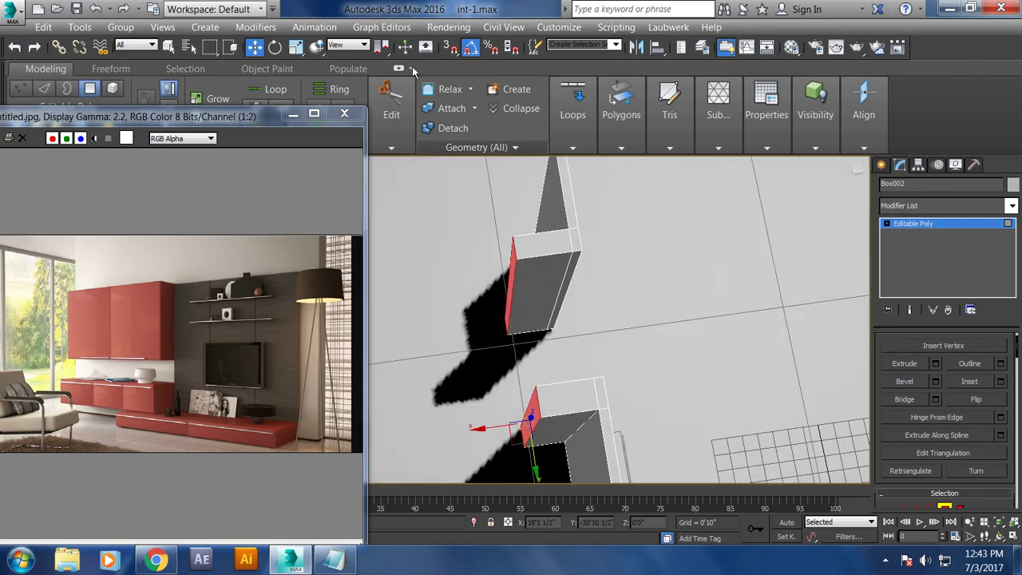
Step: Ring-select edges on both extruded boxes and connect them with a new middle edge
click(914, 508)
click(546, 255)
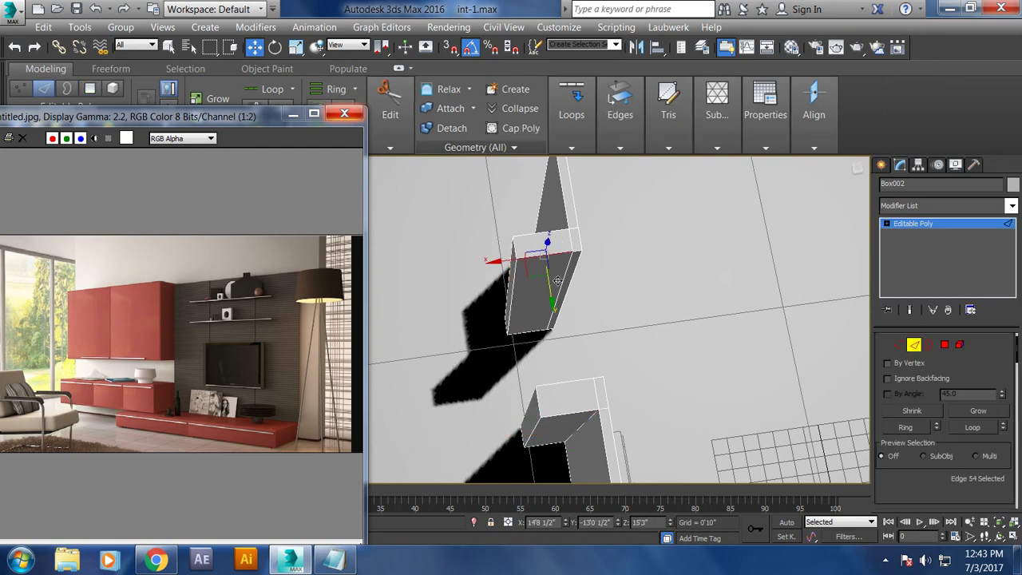
ctrl+click(568, 414)
key(alt+r)
scroll(998, 423, down, 3)
scroll(1004, 424, down, 3)
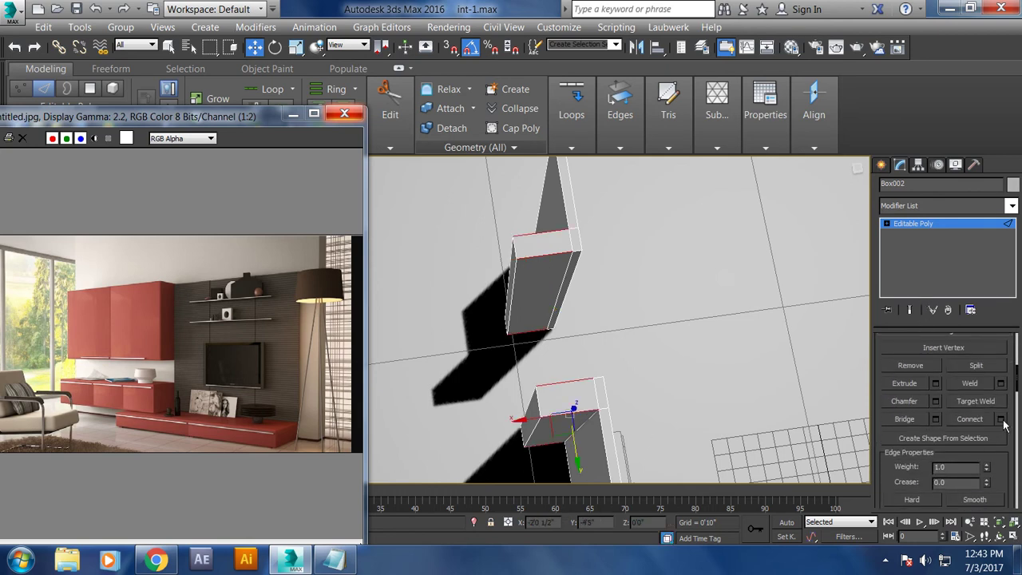
click(1001, 419)
click(491, 383)
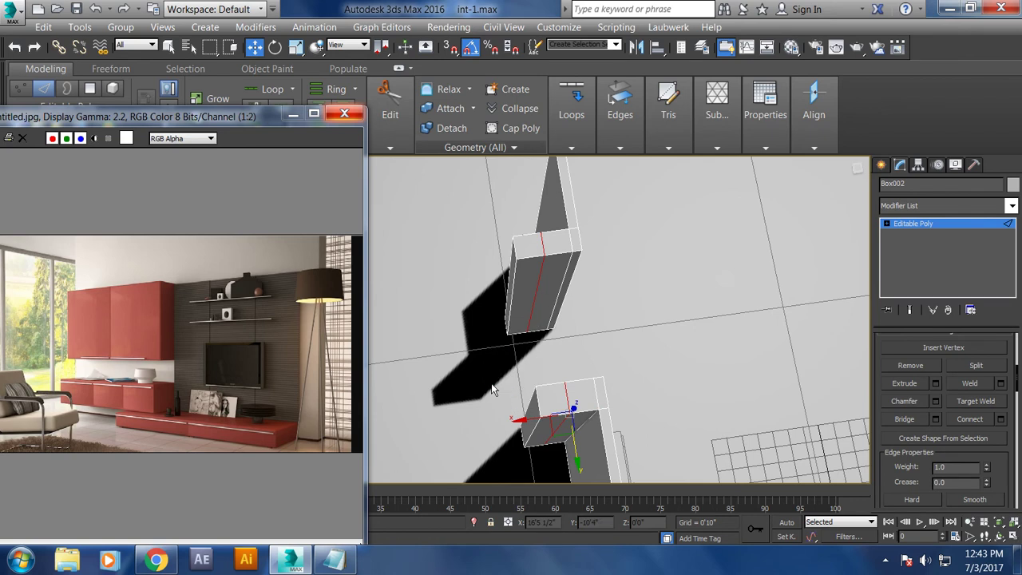
Step: Select a face of the upper box and view the whole cabinet
key(4)
click(534, 290)
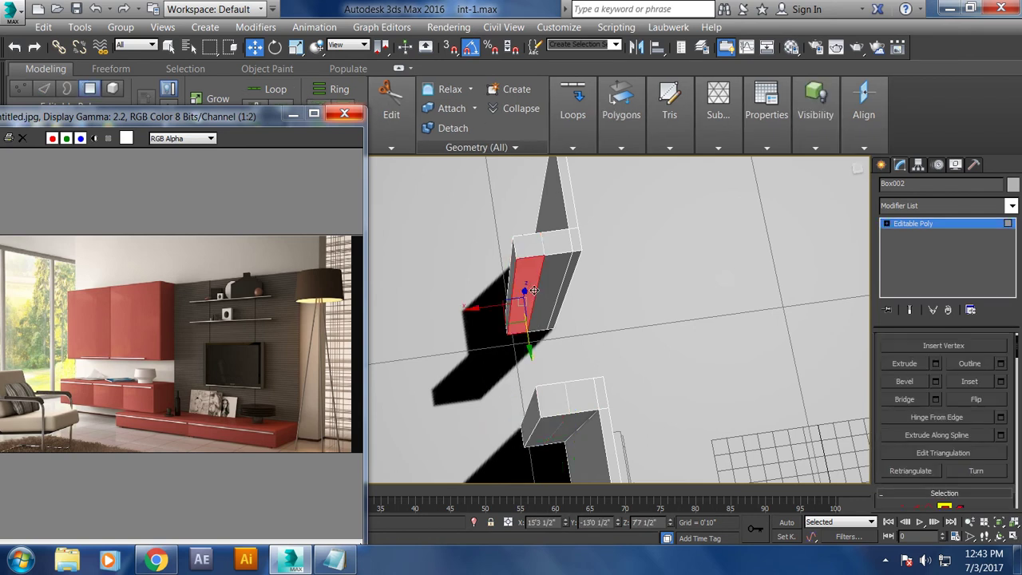
alt+middle_drag(533, 290, 766, 295)
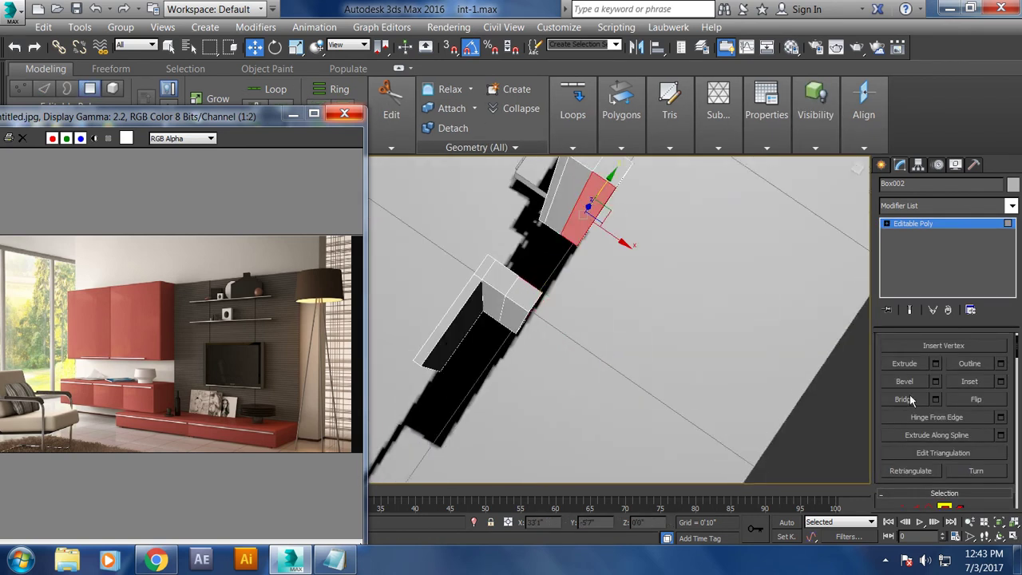
mouse_move(725, 341)
alt+middle_down()
mouse_move(778, 301)
mouse_move(703, 333)
mouse_move(716, 319)
mouse_move(694, 311)
mouse_move(719, 344)
mouse_move(703, 337)
alt+middle_up()
scroll(711, 328, up, 3)
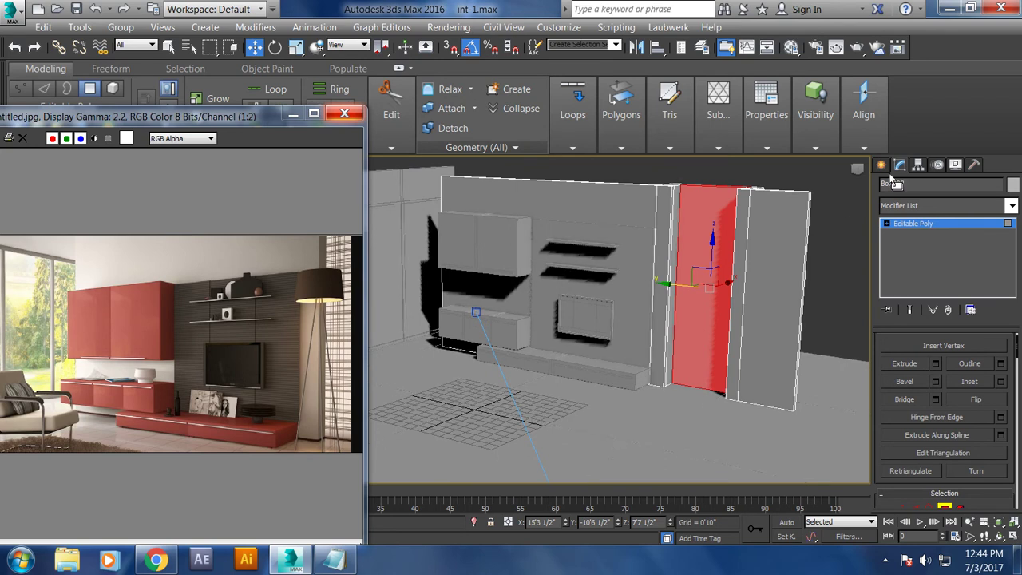
Step: Create a cylinder Cylinder001 on the floor
click(881, 165)
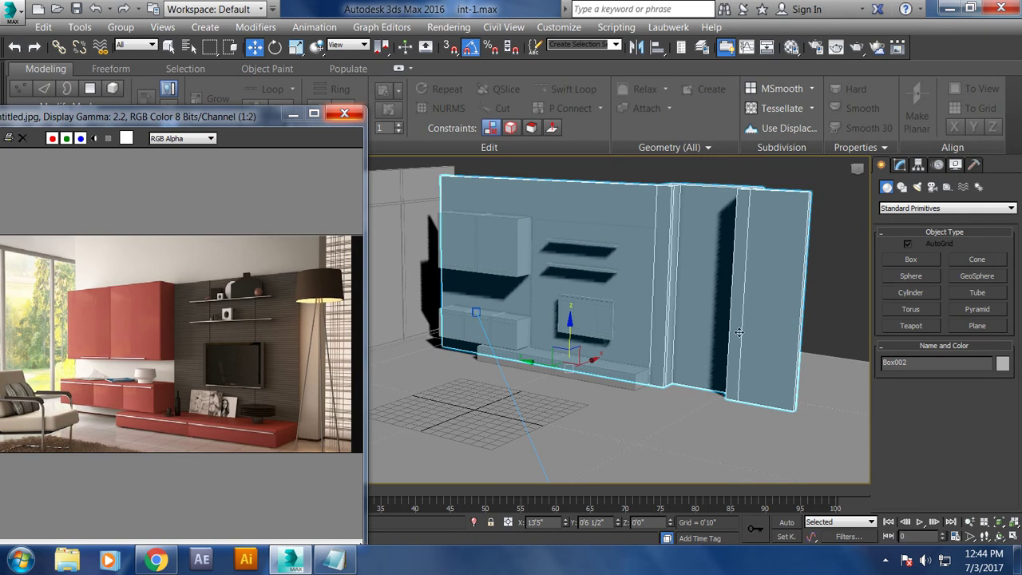
click(924, 293)
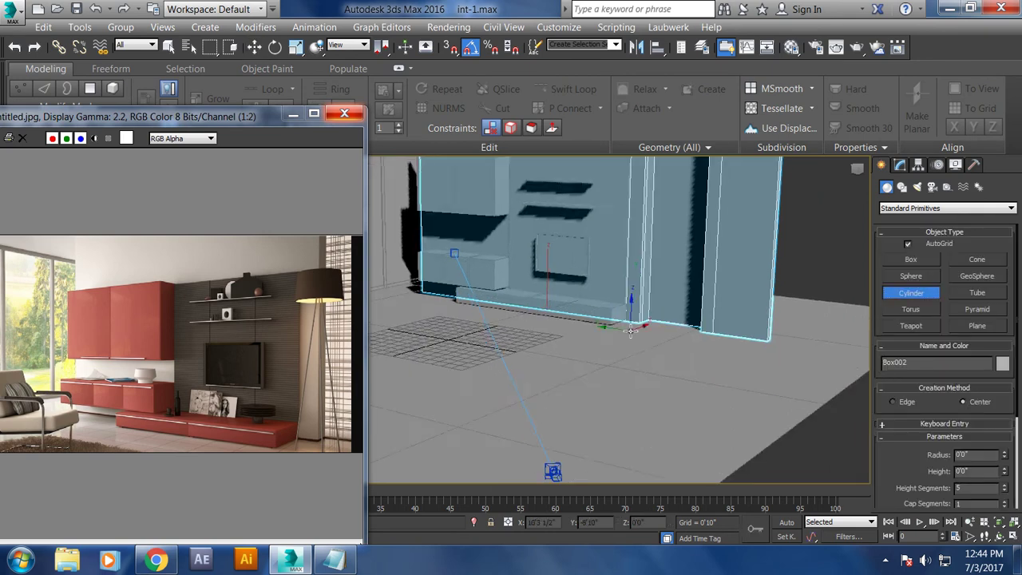
scroll(634, 359, down, 3)
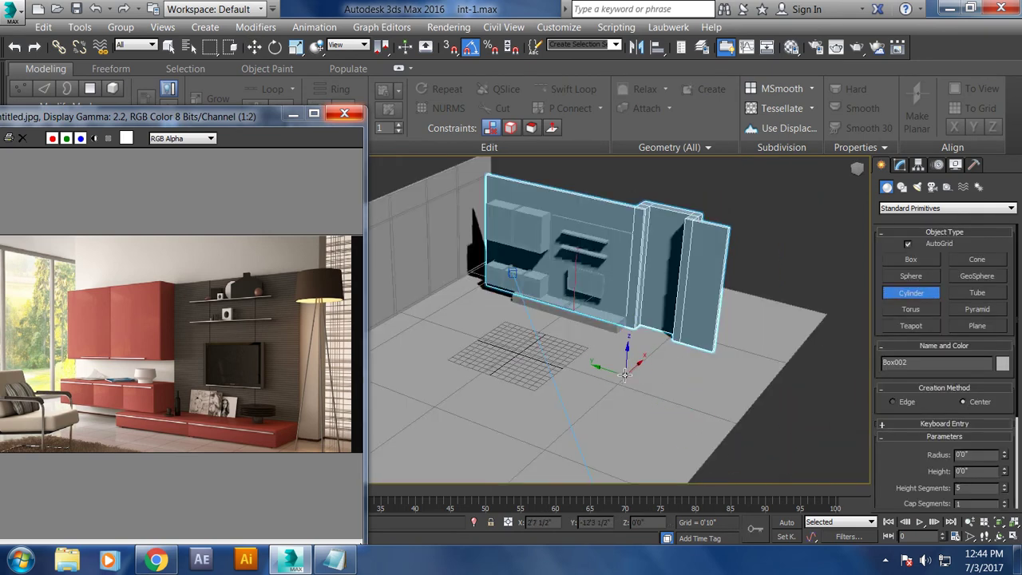
drag(626, 375, 628, 387)
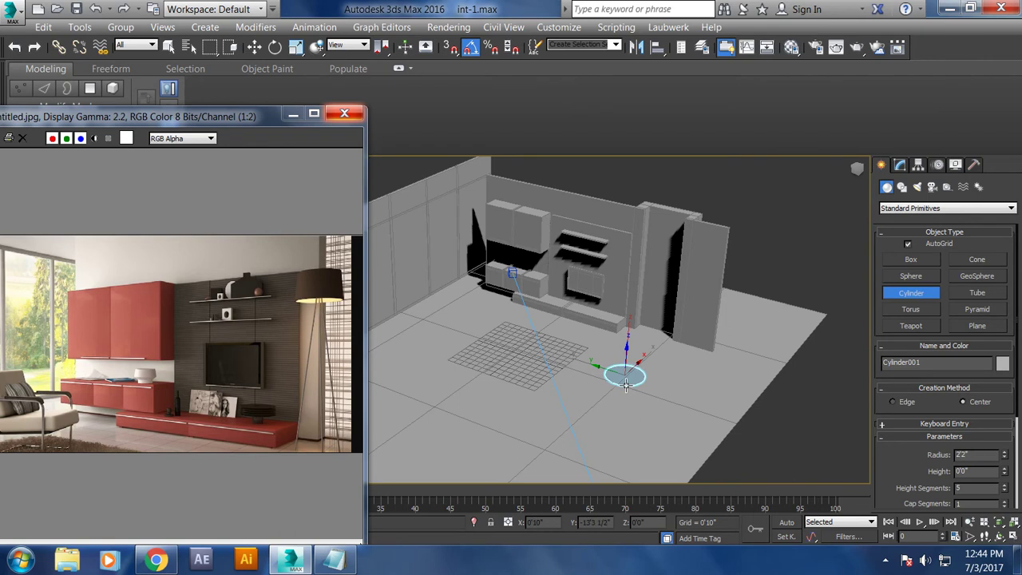
click(626, 334)
right_click(626, 333)
alt+middle_drag(626, 333, 630, 338)
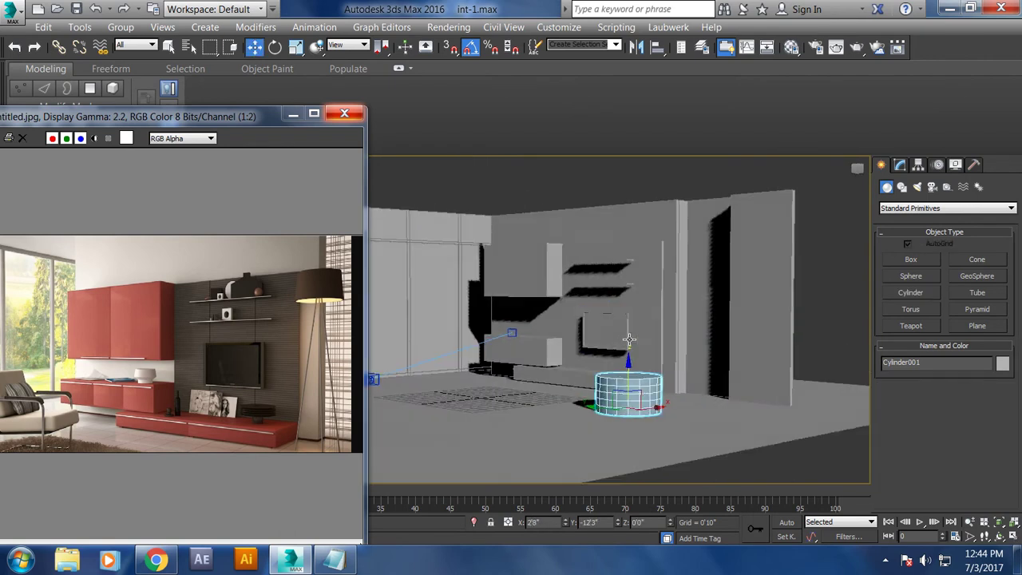
Step: Add a Taper modifier to the cylinder with Amount -0.2
click(901, 166)
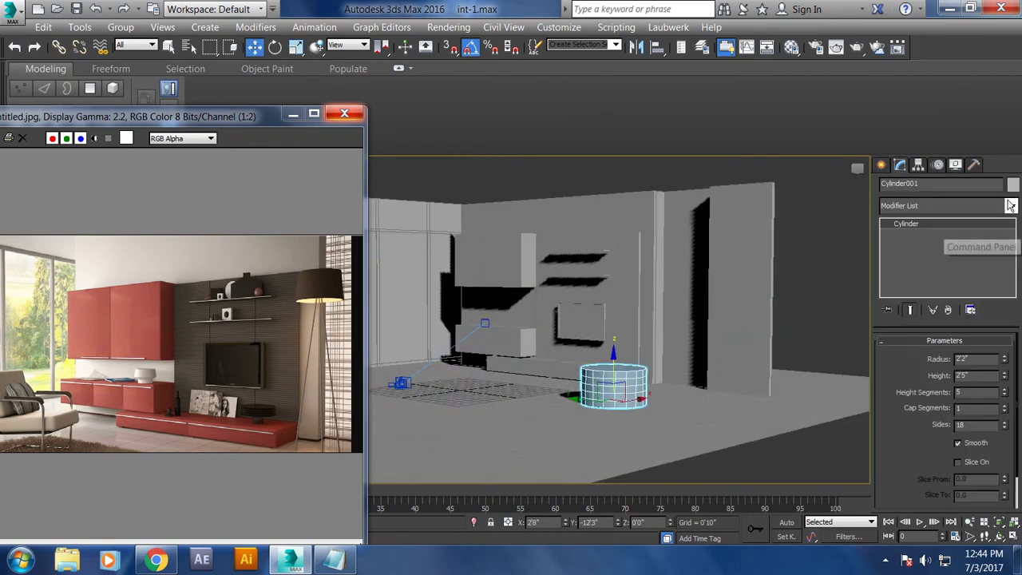
click(1007, 206)
scroll(989, 273, down, 15)
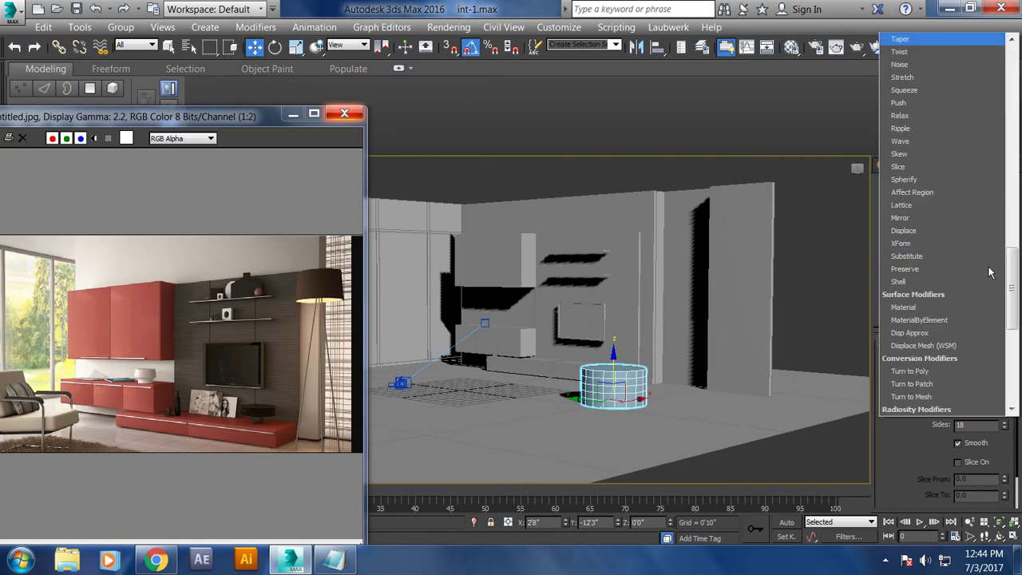
key(Return)
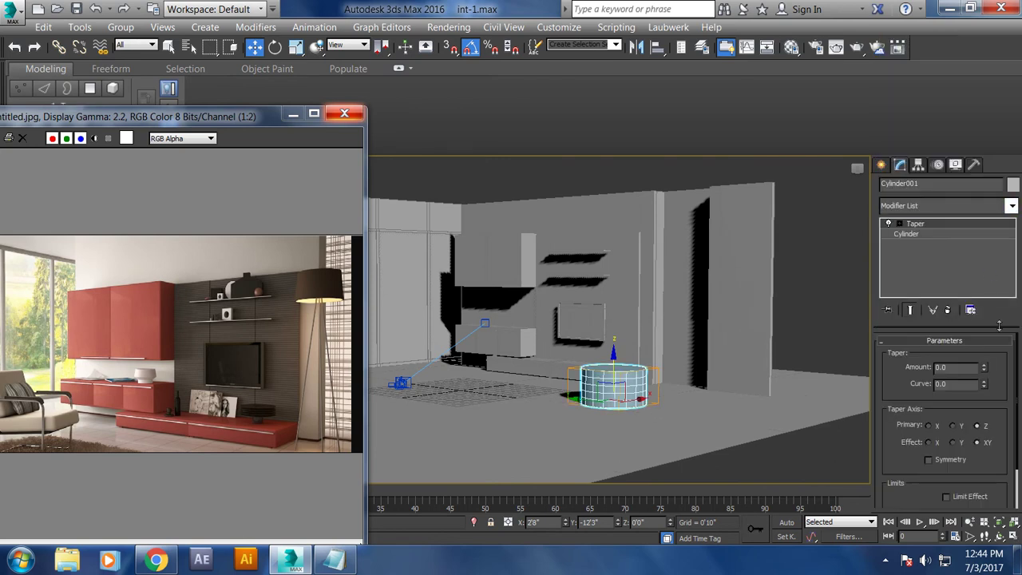
mouse_move(987, 369)
mouse_down()
mouse_move(1001, 384)
mouse_move(990, 375)
mouse_up()
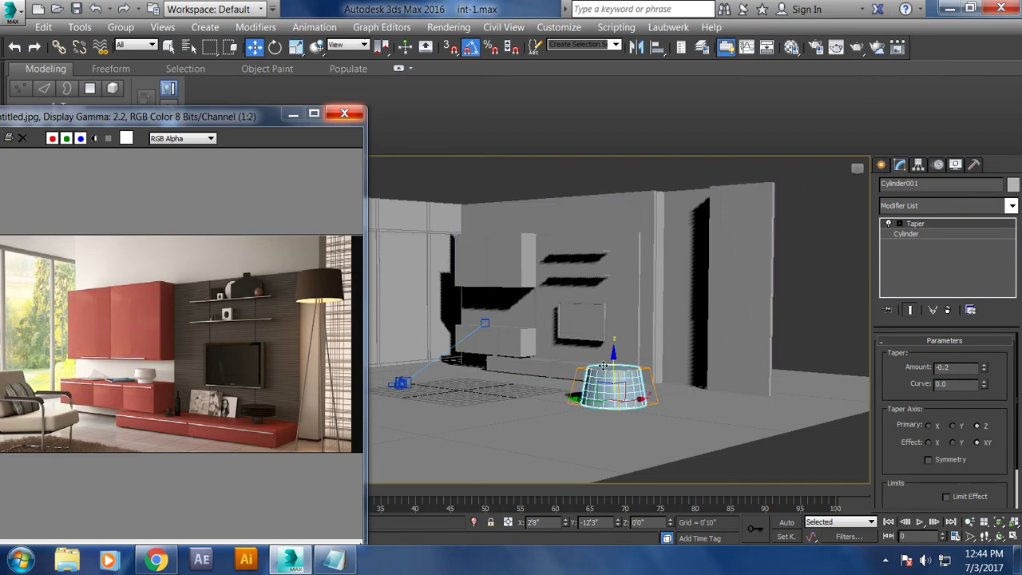
Step: Move the lampshade up near the ceiling and slide it sideways
mouse_move(611, 364)
mouse_down()
mouse_move(631, 220)
mouse_move(647, 198)
mouse_up()
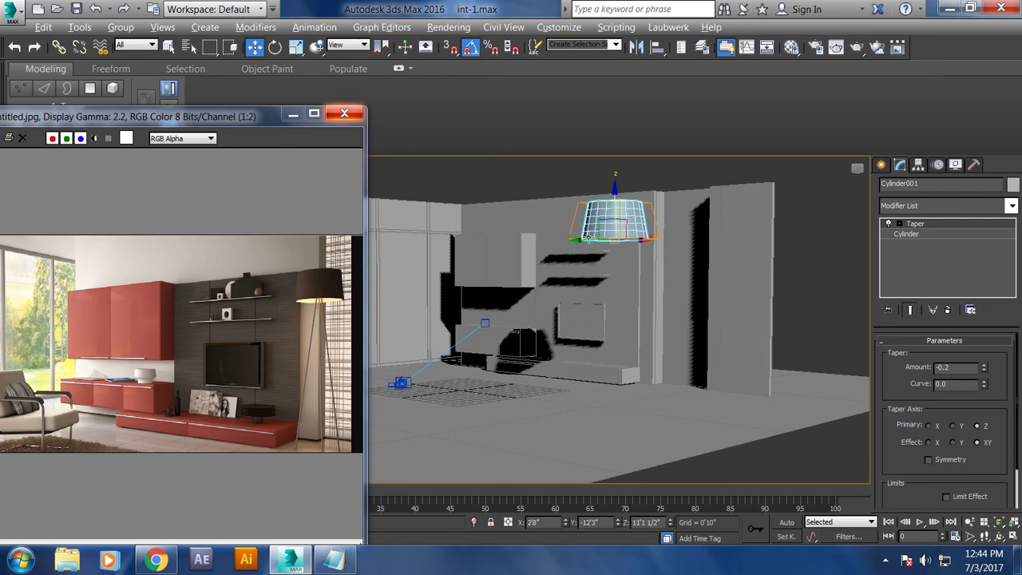
alt+middle_drag(647, 198, 604, 277)
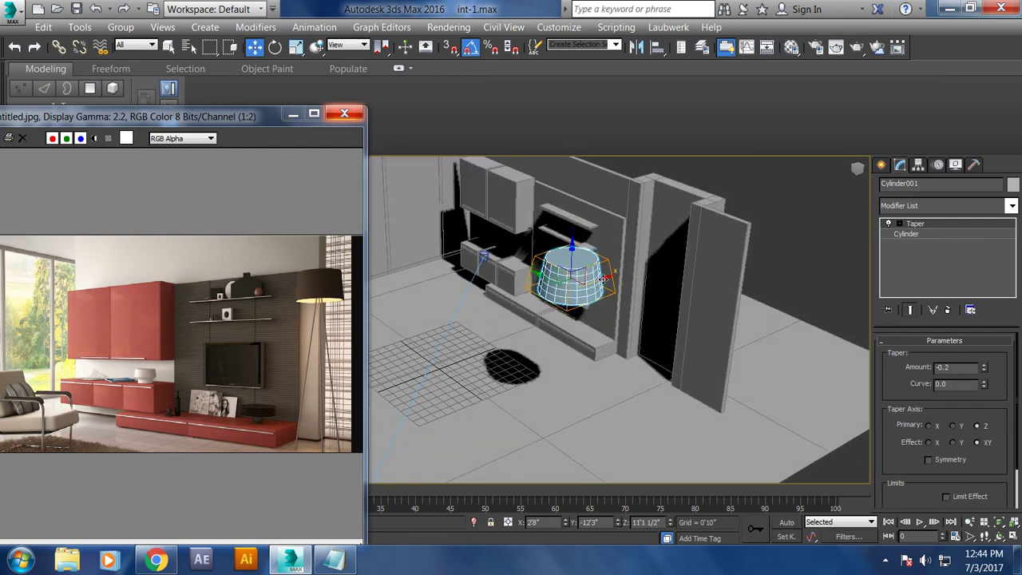
drag(604, 278, 643, 268)
mouse_move(643, 268)
alt+middle_down()
mouse_move(666, 223)
mouse_move(627, 266)
alt+middle_up()
Step: Uniformly scale the lampshade down to about 84%
key(r)
drag(628, 266, 627, 275)
alt+middle_drag(627, 275, 621, 296)
scroll(620, 296, up, 4)
scroll(607, 278, up, 3)
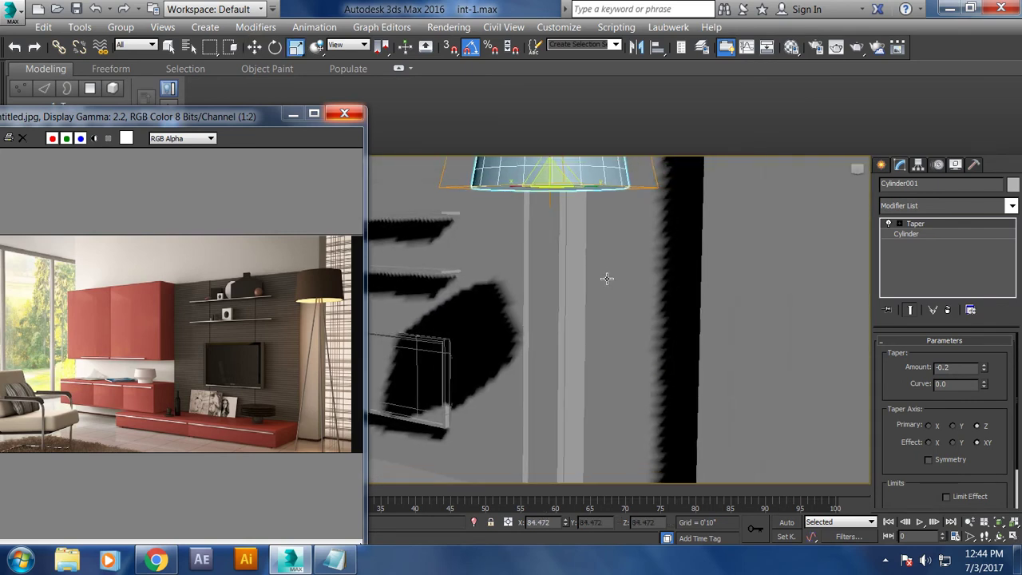
alt+middle_drag(520, 253, 533, 234)
Step: Convert Cylinder001 to Editable Poly and delete its bottom cap polygon
key(w)
right_click(532, 233)
mouse_move(609, 399)
click(735, 409)
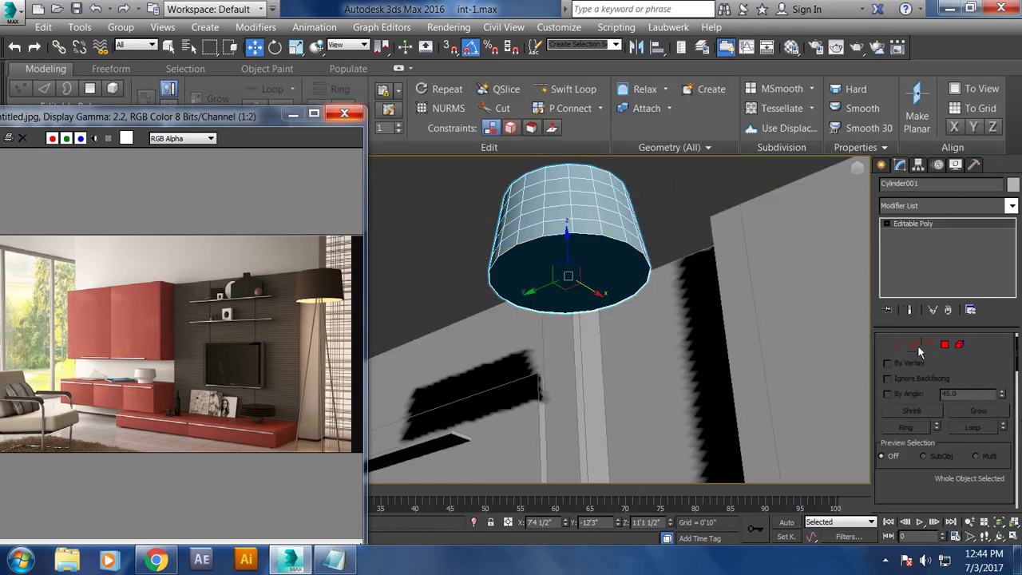
click(945, 344)
click(571, 280)
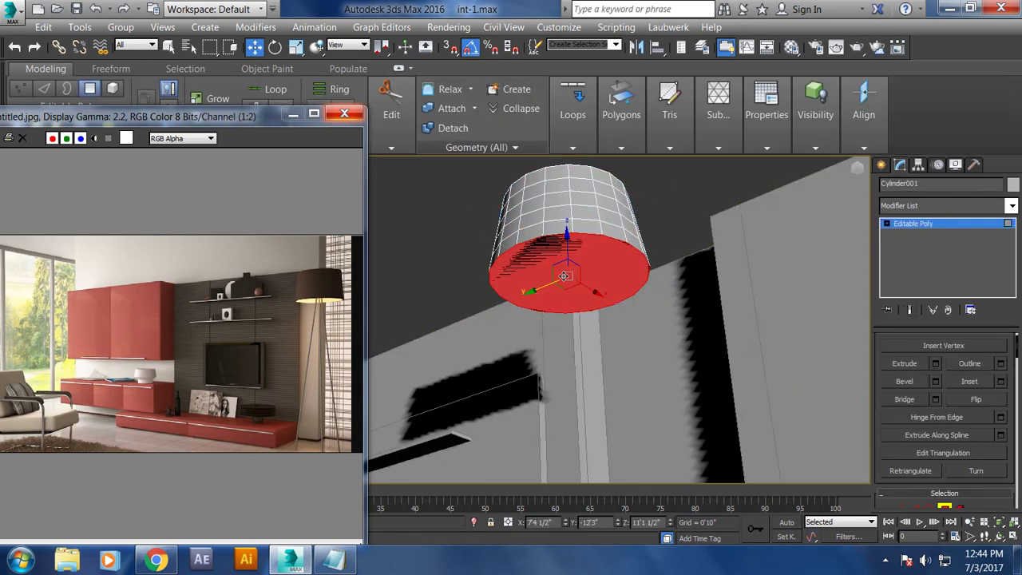
key(Delete)
Step: Add a Shell modifier giving the open shade a 0'0 1/2" outer thickness
click(941, 224)
click(1012, 205)
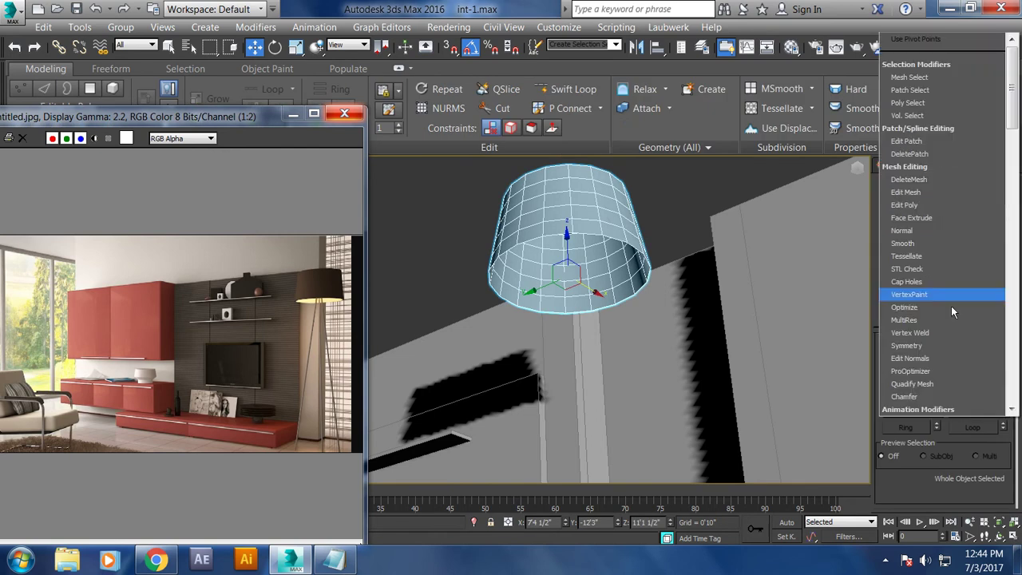
scroll(951, 307, down, 5)
click(951, 307)
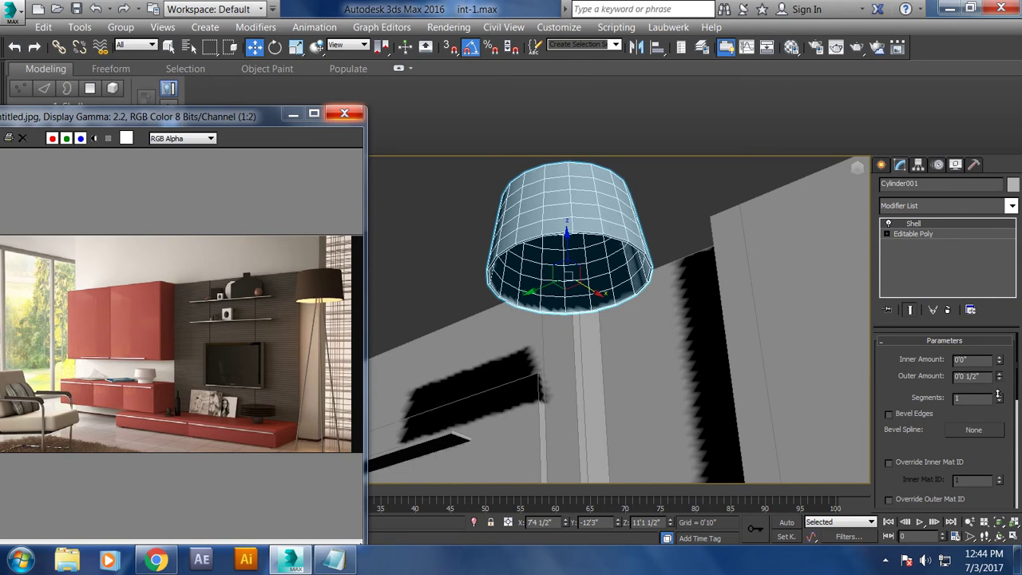
key(alt+w)
Step: Draw a slanted Line spline in the Front view from the lampshade's top centre to the floor
middle_drag(644, 264, 644, 252)
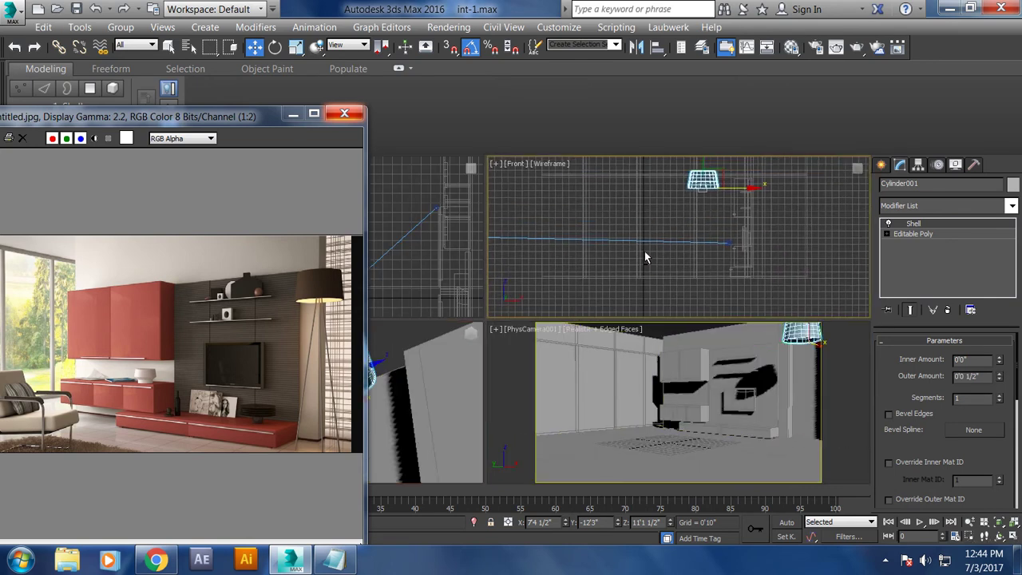
key(alt+w)
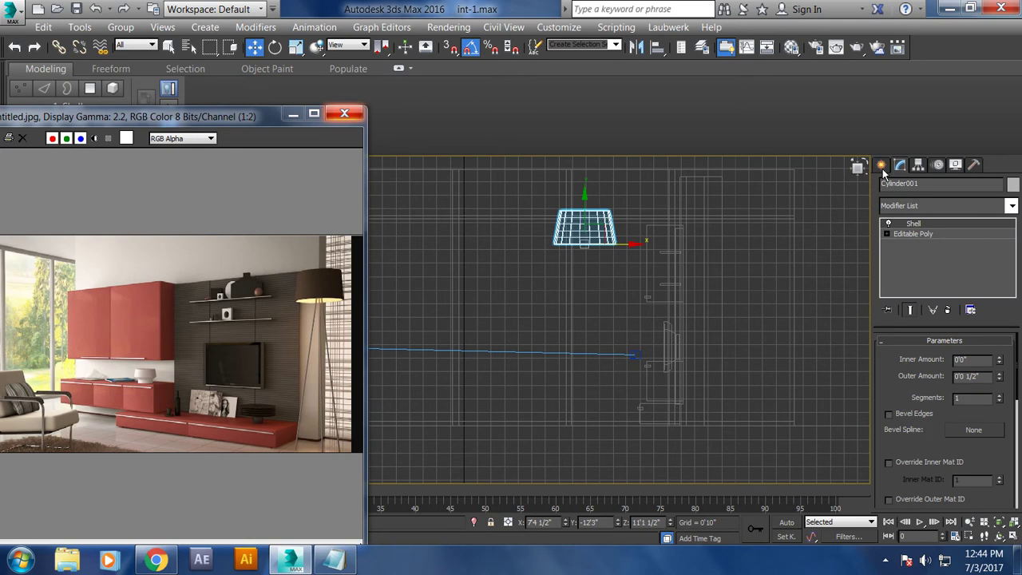
click(884, 166)
click(902, 187)
click(910, 272)
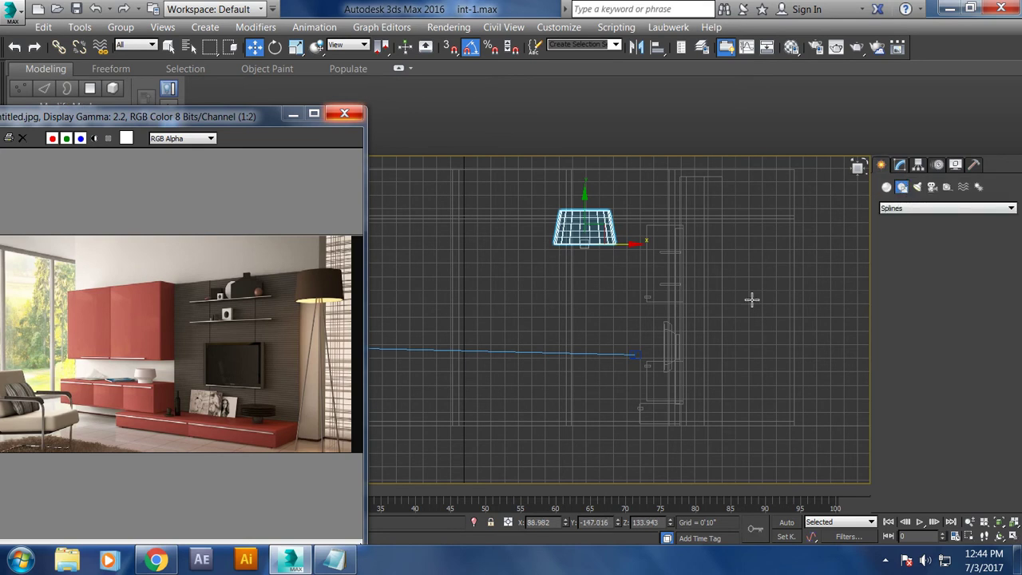
click(586, 214)
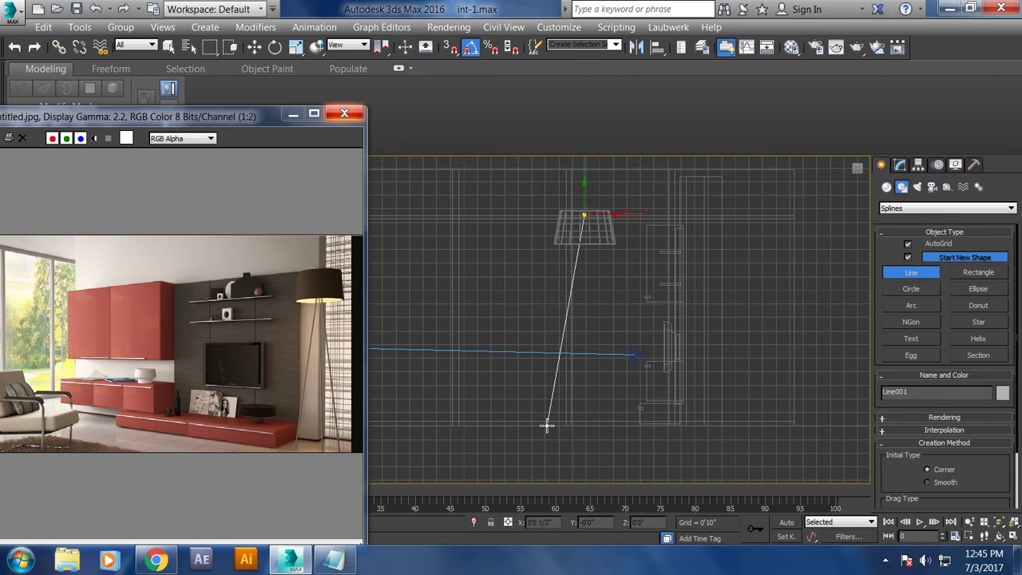
click(549, 419)
right_click(548, 419)
Step: Orbit the perspective view to look down on the lamp
key(alt+w)
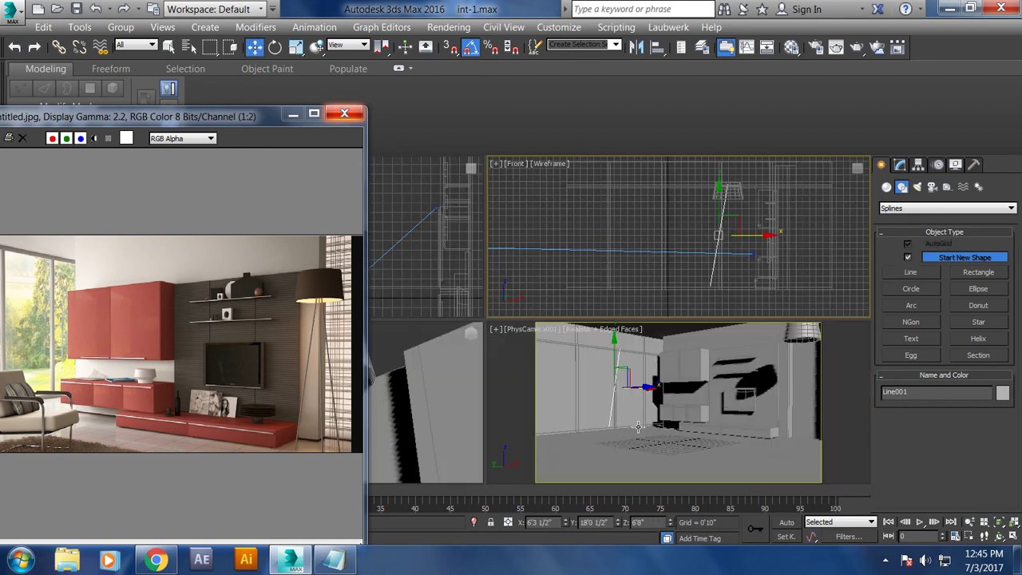
key(alt+w)
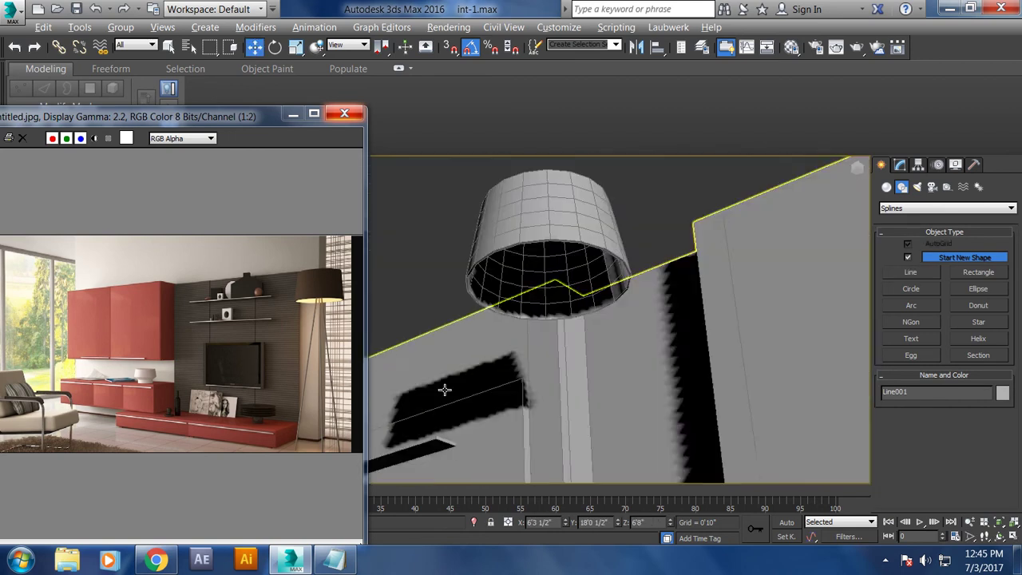
scroll(423, 403, down, 5)
scroll(575, 353, down, 5)
scroll(659, 352, up, 2)
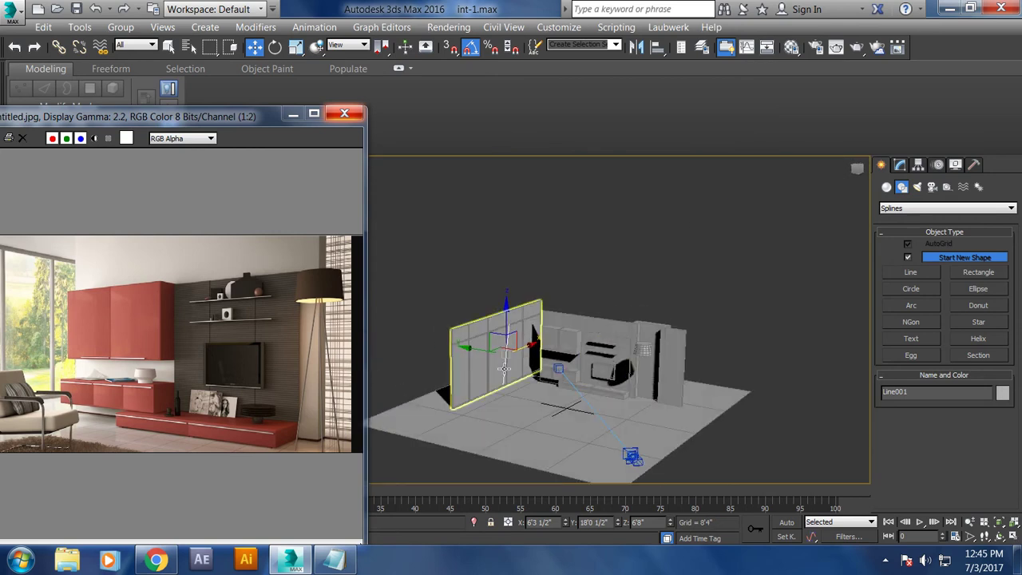
click(606, 384)
scroll(606, 383, up, 5)
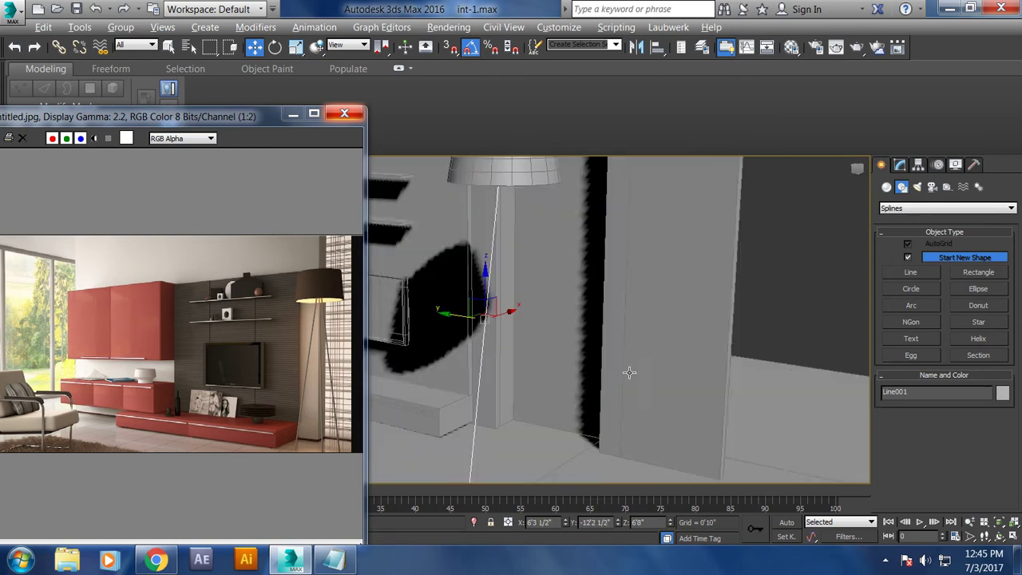
mouse_move(607, 384)
alt+middle_down()
mouse_move(577, 392)
mouse_move(531, 309)
mouse_move(464, 279)
alt+middle_up()
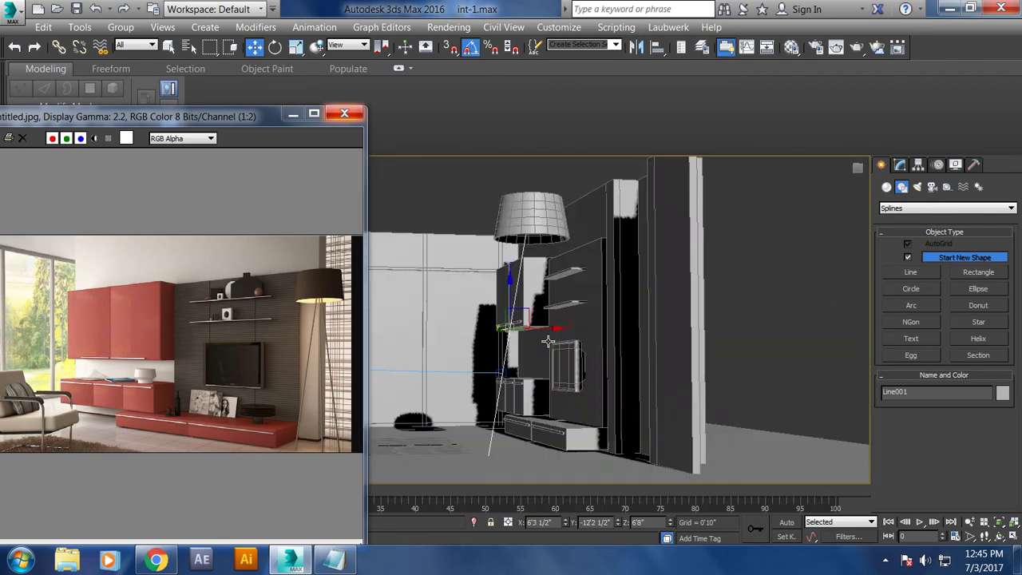
Step: In the Top view, move the leg line to sit beneath the circular lampshade
key(alt+w)
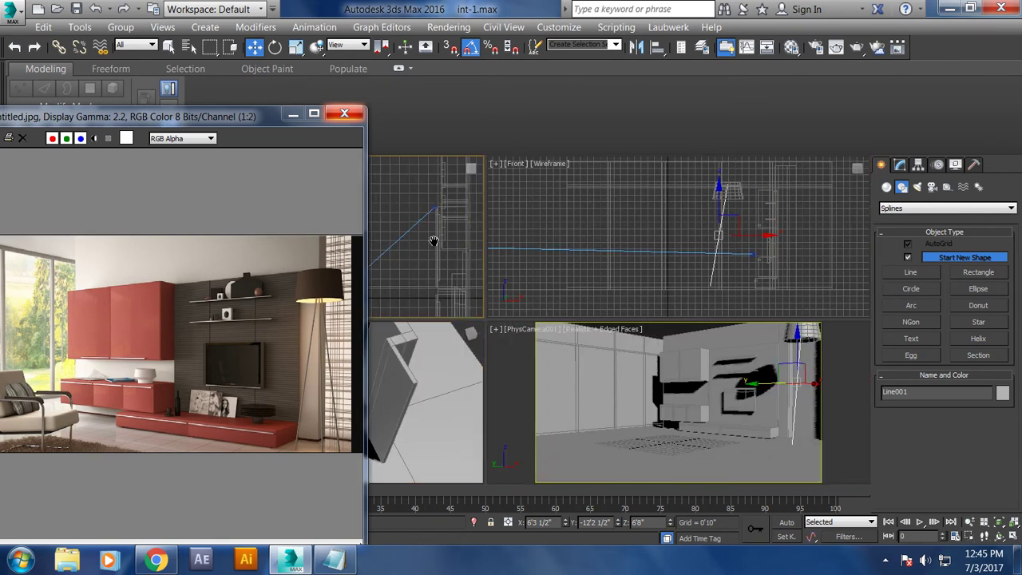
middle_click(427, 242)
key(alt+w)
scroll(559, 319, up, 5)
middle_drag(614, 333, 564, 344)
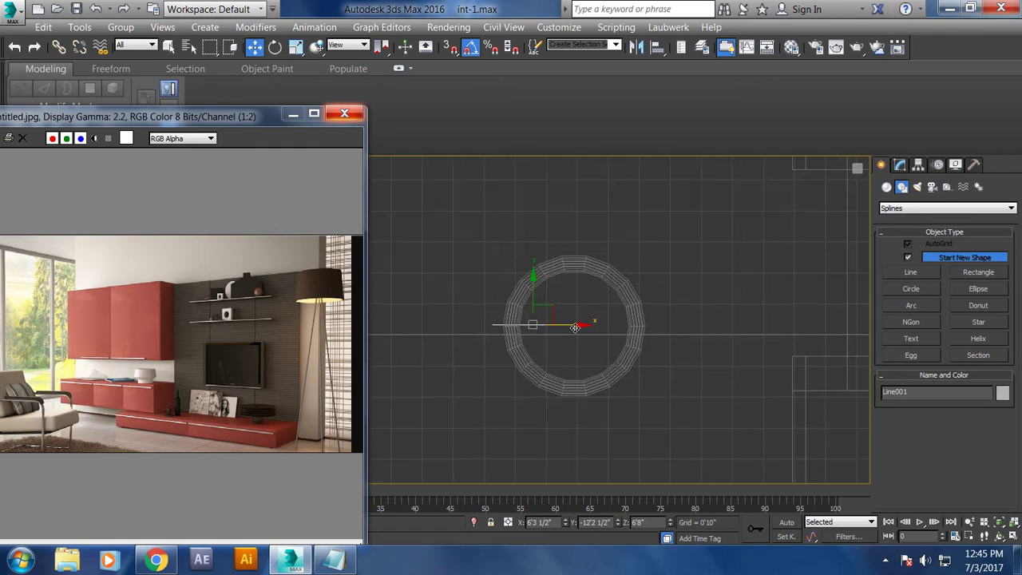
mouse_move(566, 324)
mouse_down()
mouse_move(671, 324)
mouse_move(656, 324)
mouse_up()
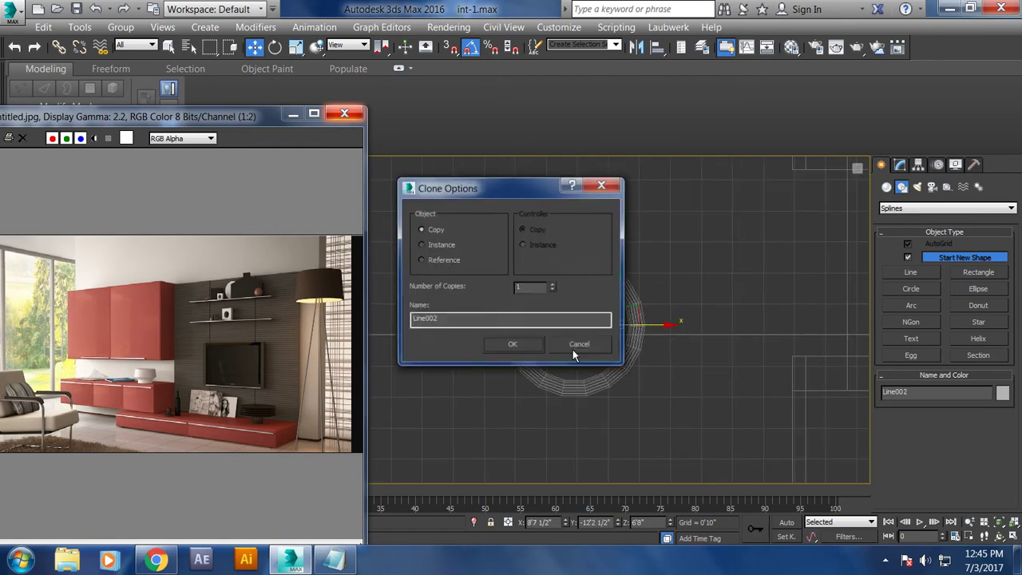
click(513, 345)
key(alt+w)
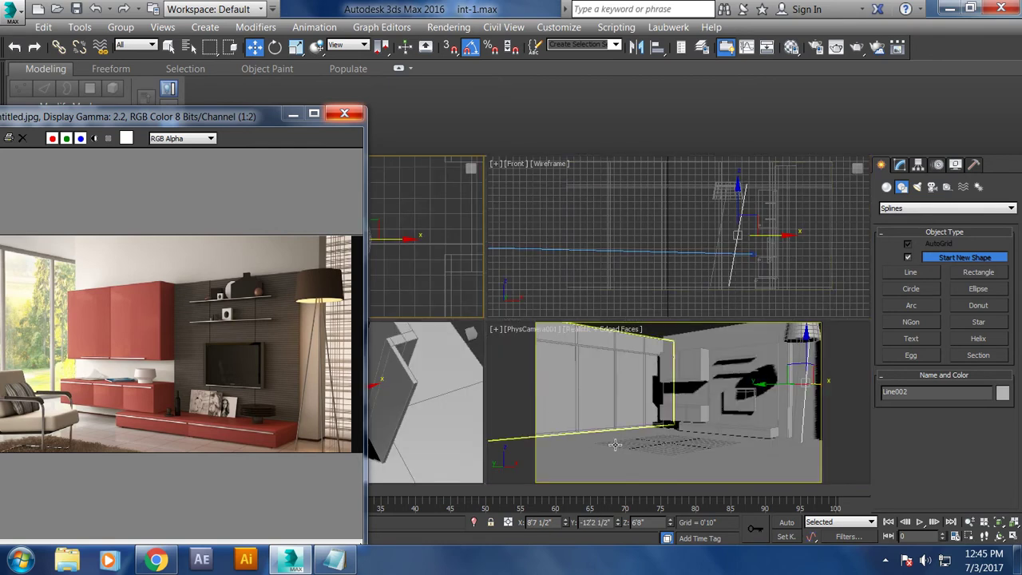
key(alt+w)
alt+middle_drag(479, 388, 445, 315)
Step: Make Line001 renderable in viewport and renderer as a 1" radial-thickness tube
click(449, 297)
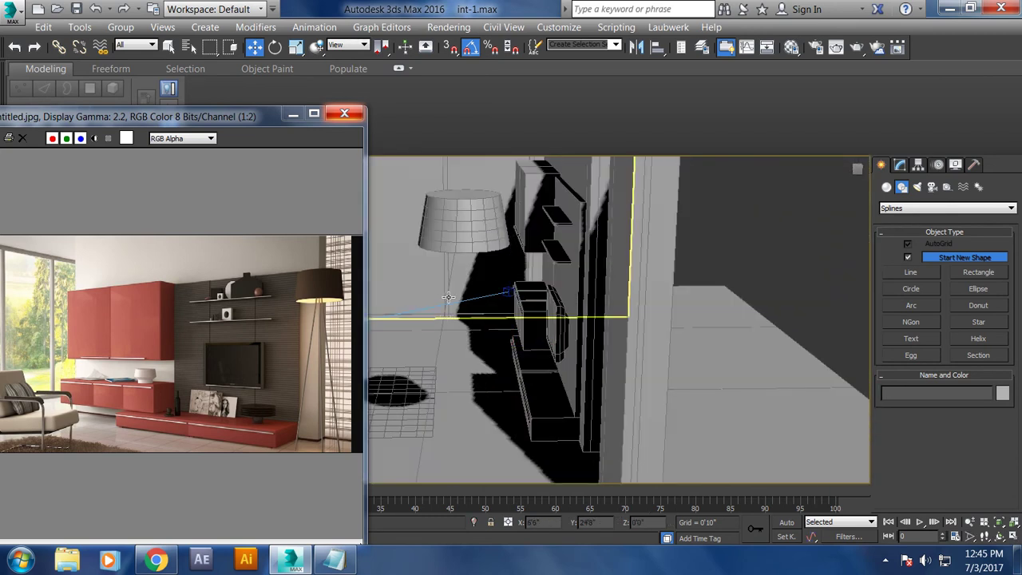
click(455, 275)
right_click(455, 275)
alt+middle_drag(456, 276, 565, 274)
click(900, 165)
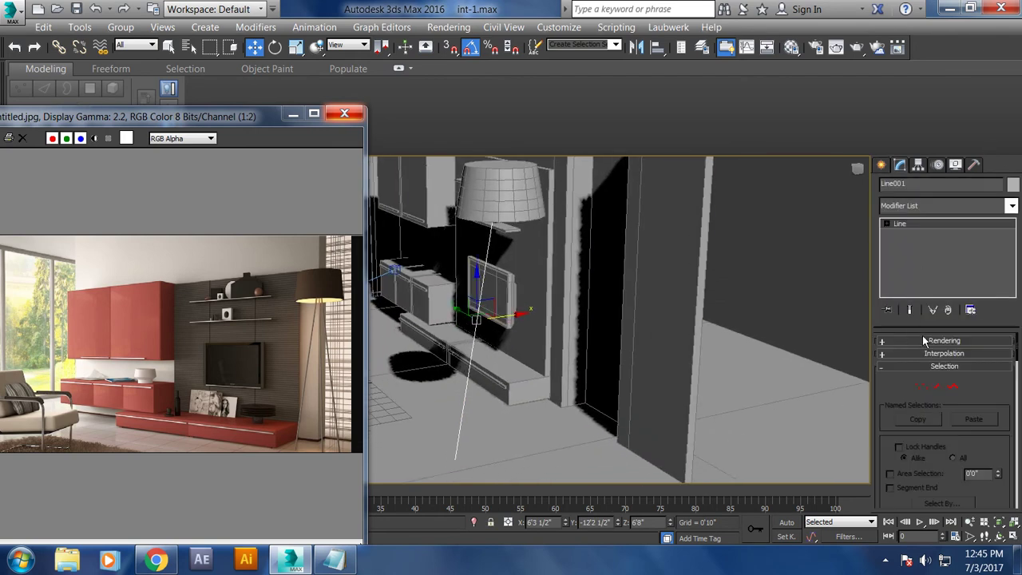
click(924, 343)
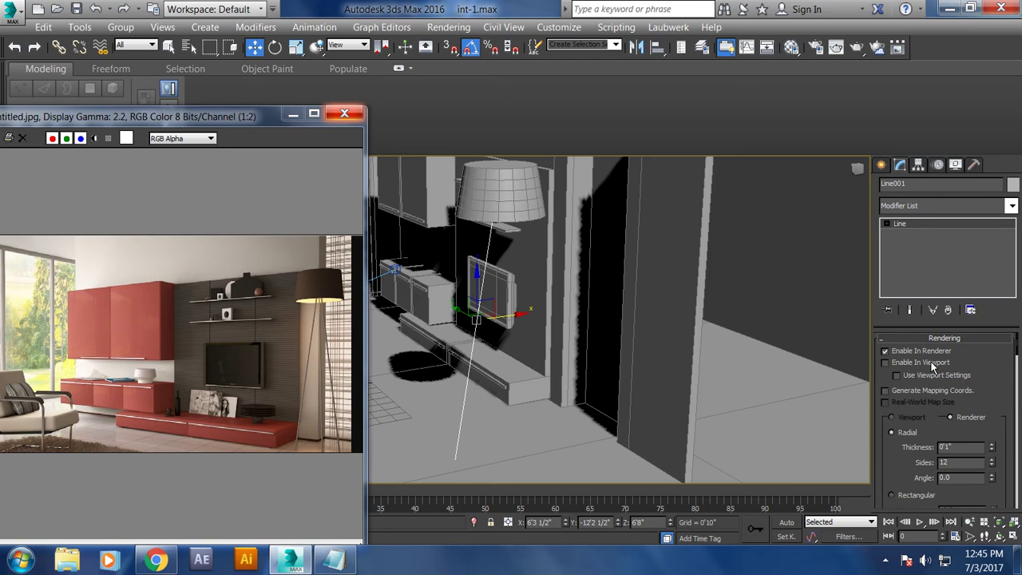
click(932, 364)
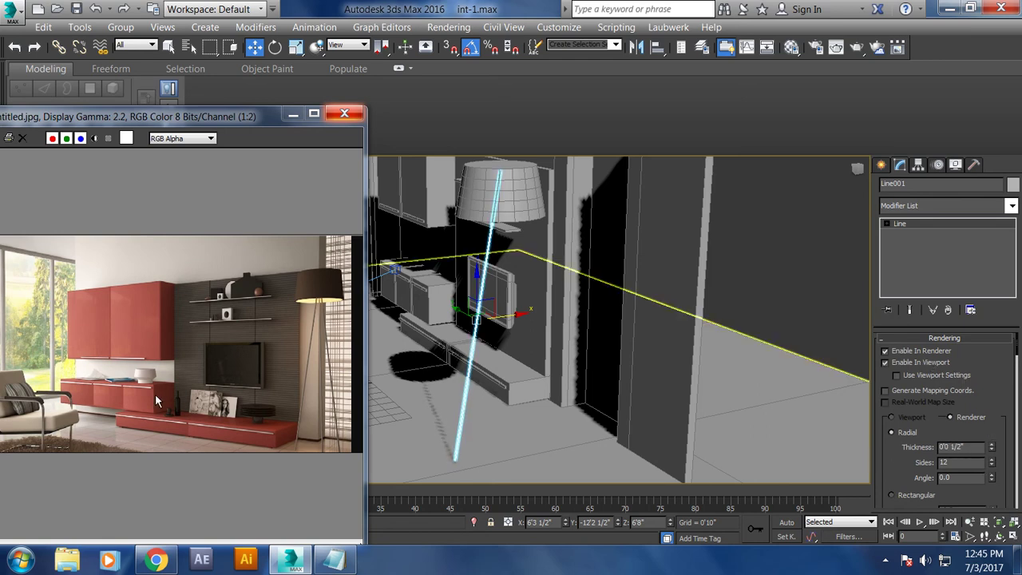
alt+middle_drag(559, 384, 604, 319)
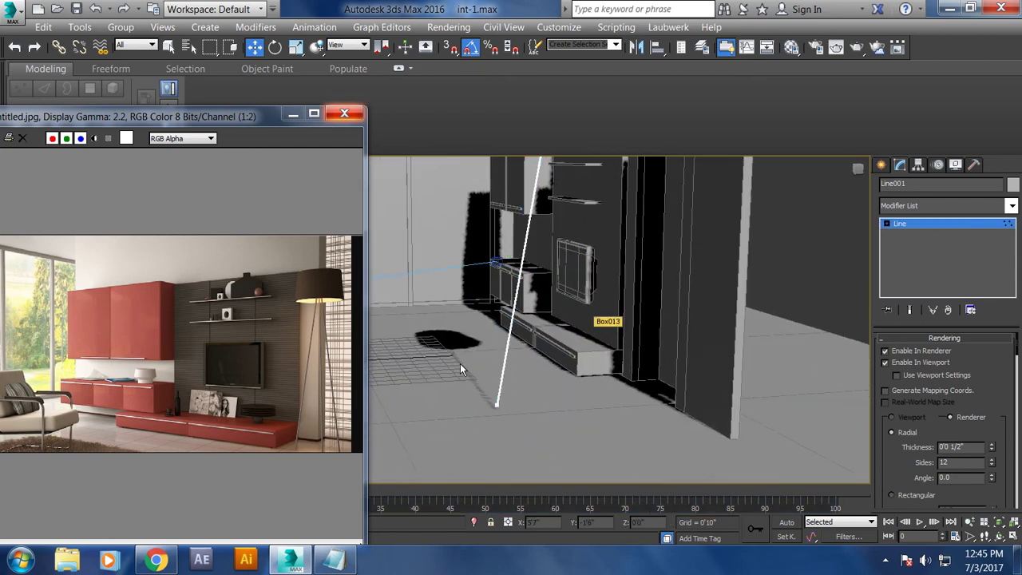
drag(496, 367, 497, 378)
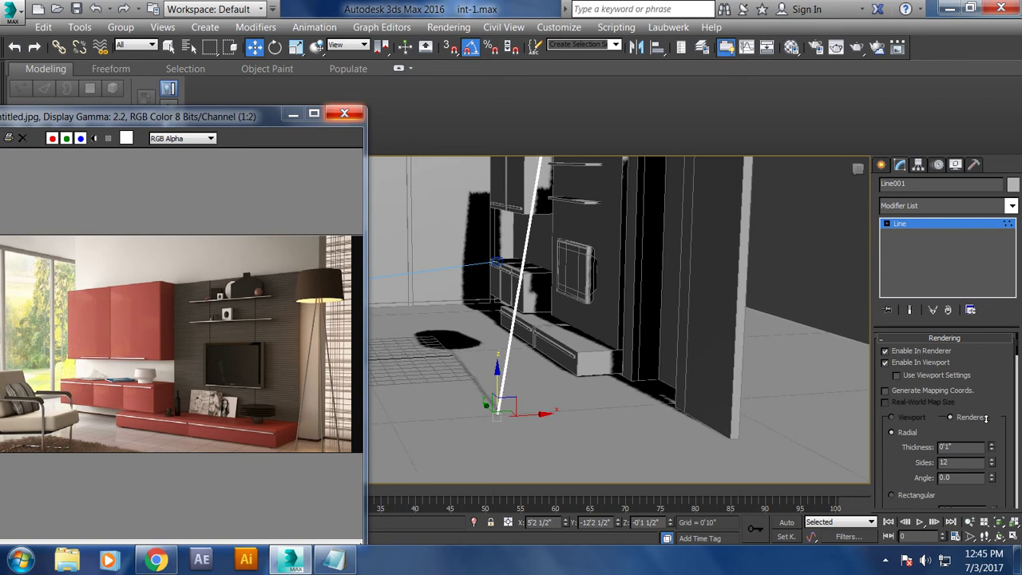
Step: Mirror the leg as a separate copy and move it right along X
click(933, 226)
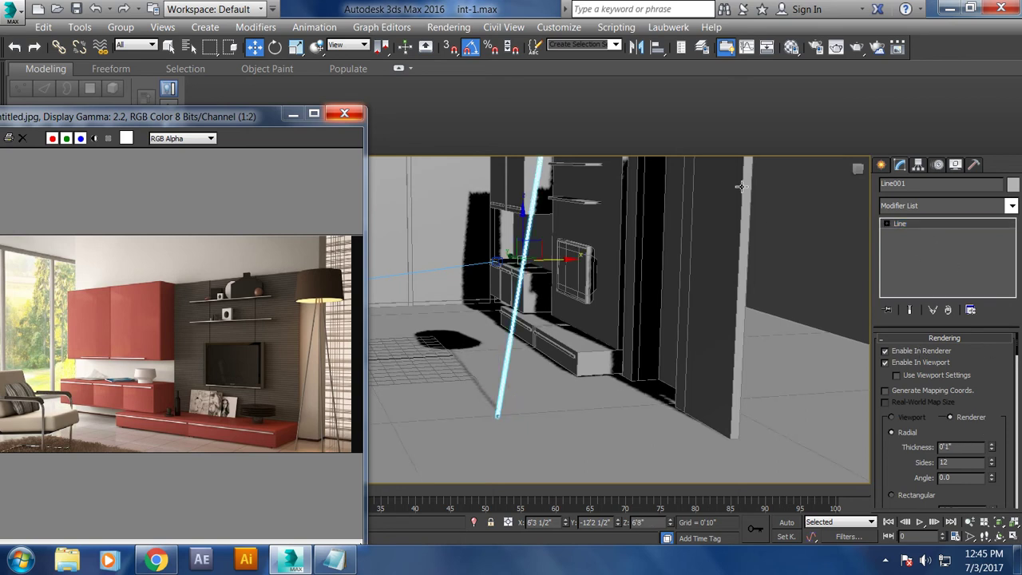
click(637, 47)
click(478, 310)
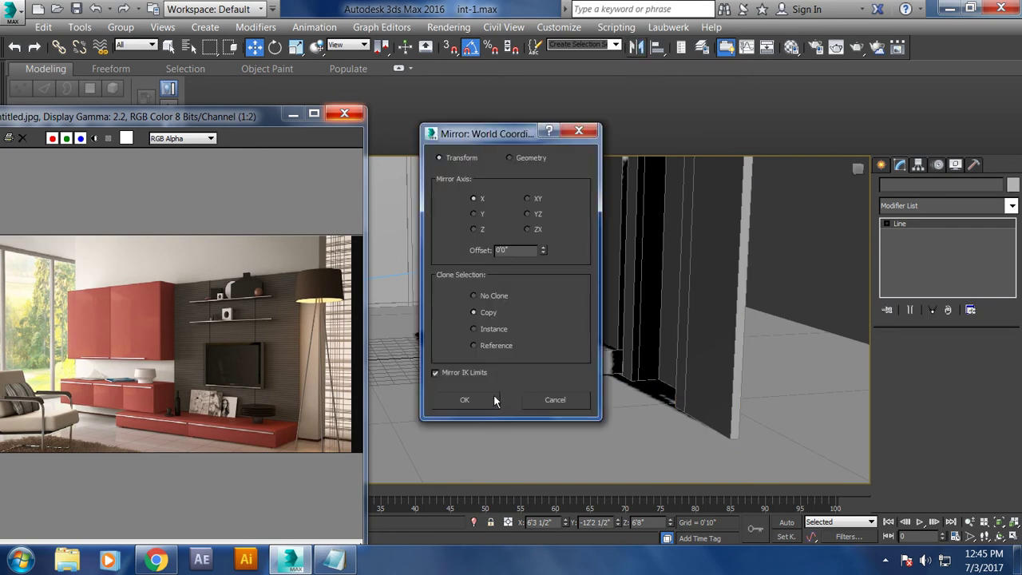
click(466, 394)
key(z)
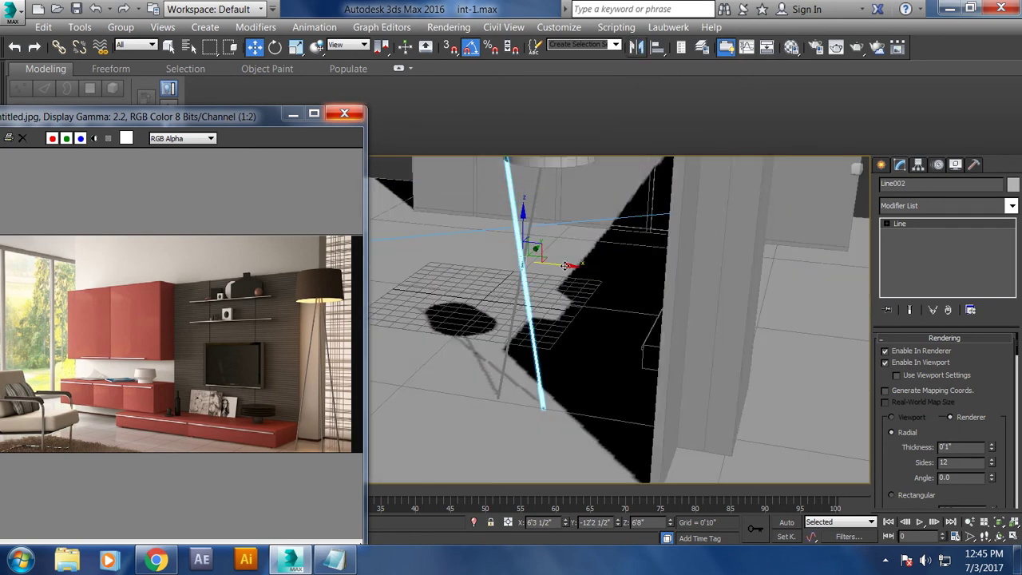
drag(577, 273, 607, 275)
mouse_move(607, 275)
alt+middle_down()
mouse_move(556, 339)
mouse_move(480, 339)
alt+middle_up()
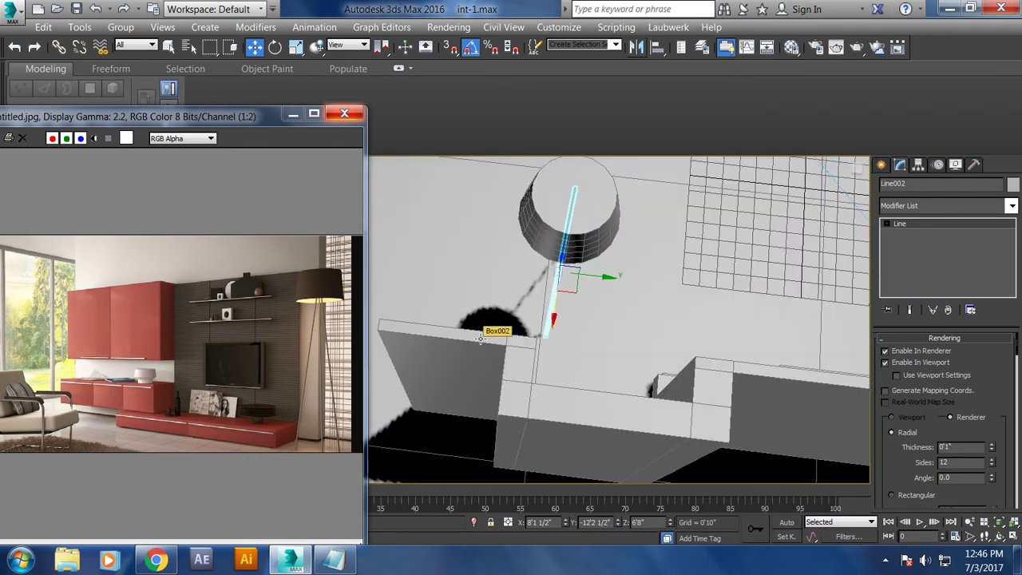
Step: Rotate the mirrored leg upright and shift it slightly right
key(e)
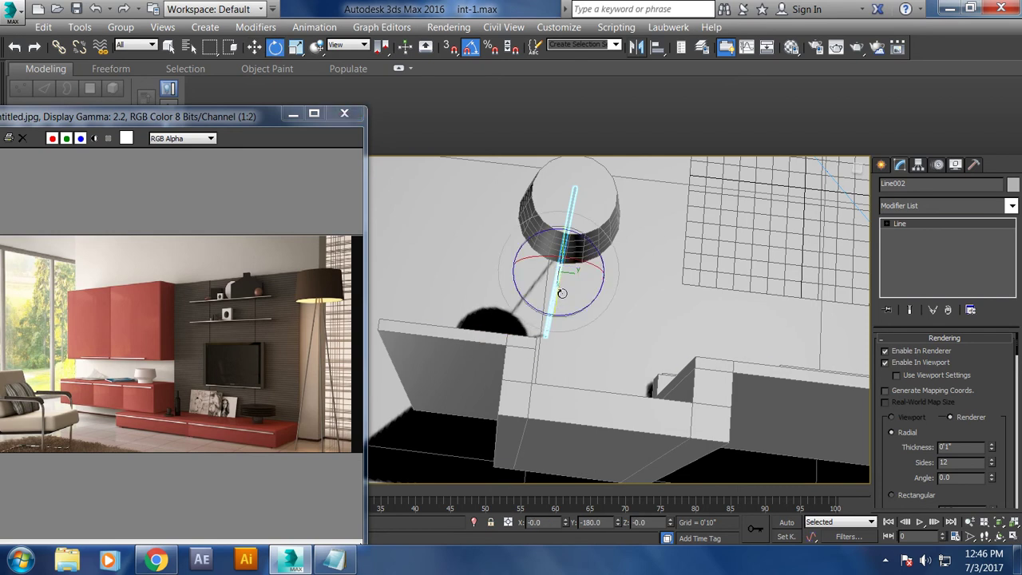
alt+middle_drag(559, 292, 566, 316)
drag(568, 320, 564, 318)
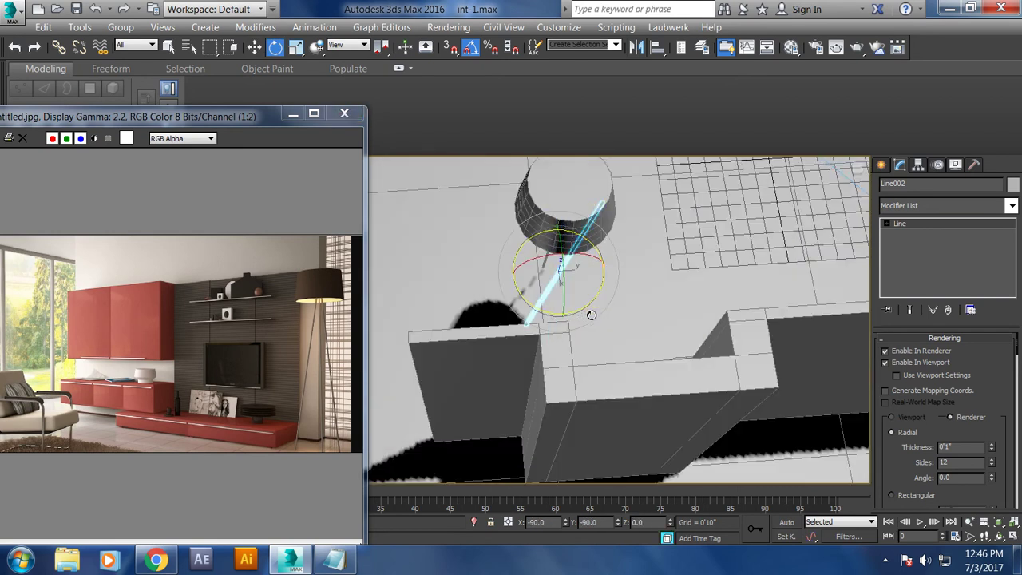
mouse_move(571, 311)
mouse_down()
mouse_move(602, 299)
mouse_move(623, 266)
mouse_up()
key(w)
mouse_move(623, 266)
alt+middle_down()
mouse_move(707, 191)
mouse_move(636, 316)
alt+middle_up()
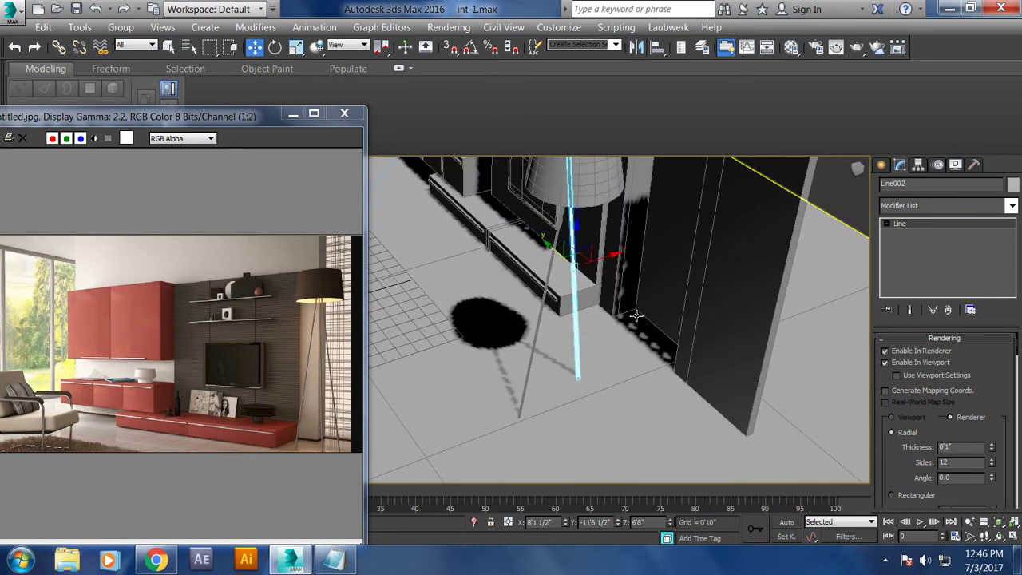
Step: Clone the lamp leg sideways as Line003 and shift it left
shift+drag(555, 249, 587, 275)
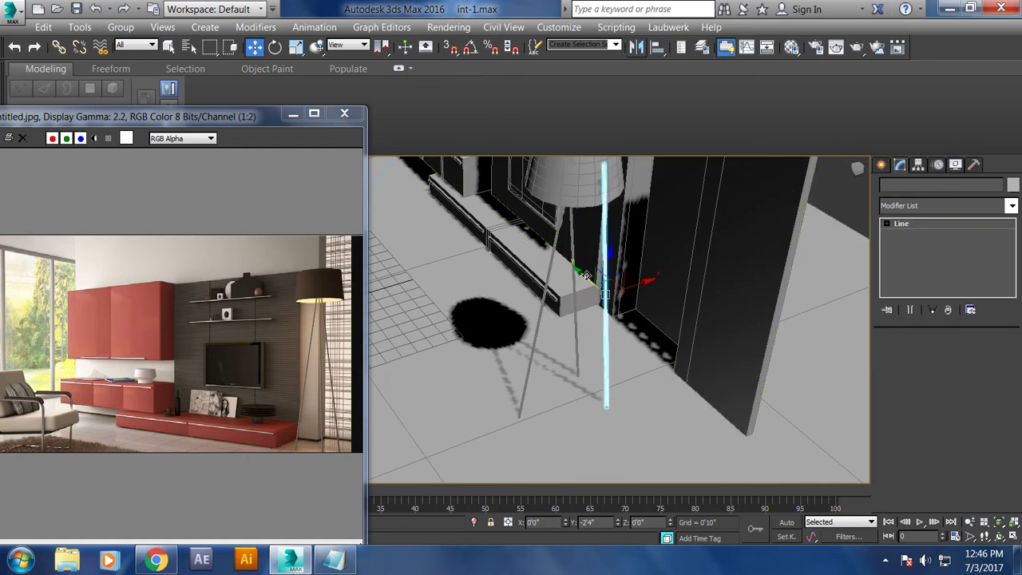
click(514, 345)
alt+middle_drag(655, 304, 721, 320)
drag(645, 294, 619, 295)
alt+middle_drag(619, 295, 575, 270)
Step: Tilt Line003 outward on two axes so it splays like the other legs
key(e)
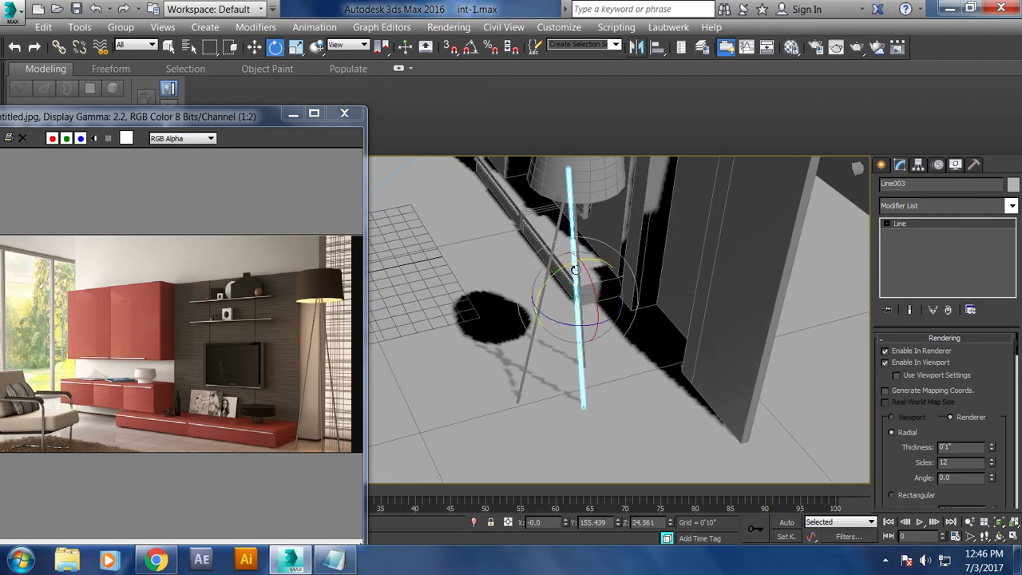
drag(587, 270, 584, 258)
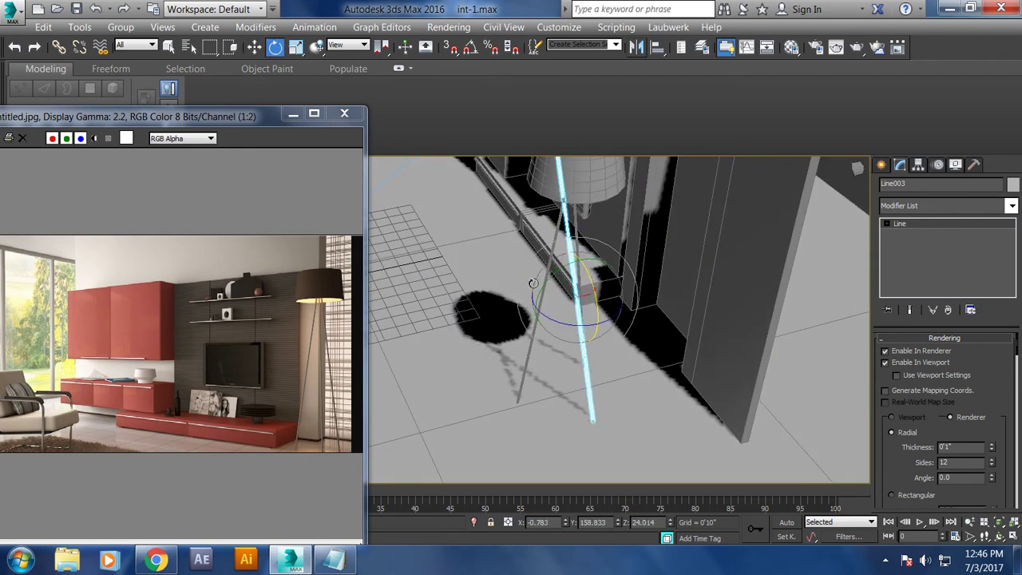
drag(533, 283, 558, 277)
alt+middle_drag(557, 276, 615, 282)
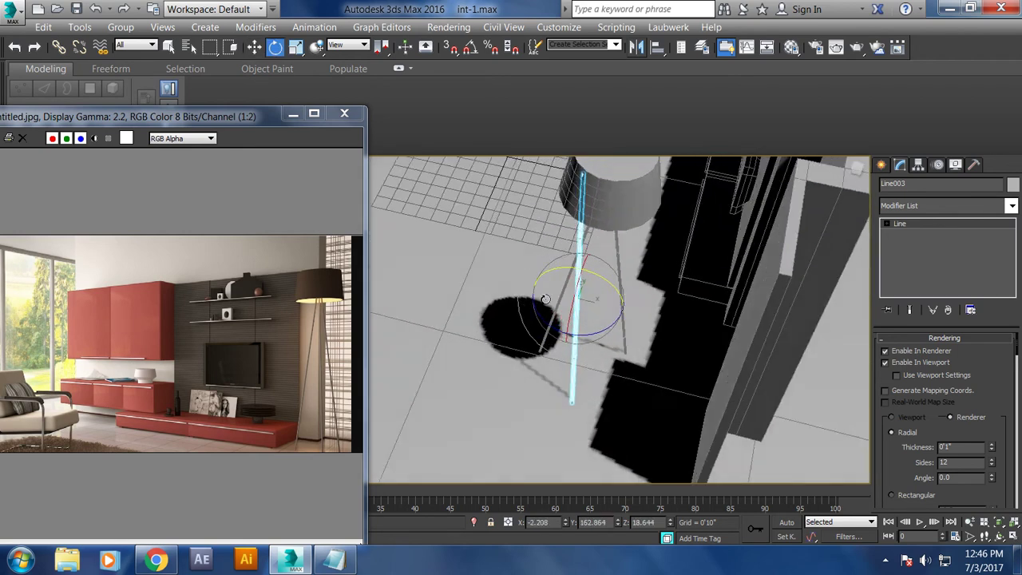
drag(615, 281, 607, 316)
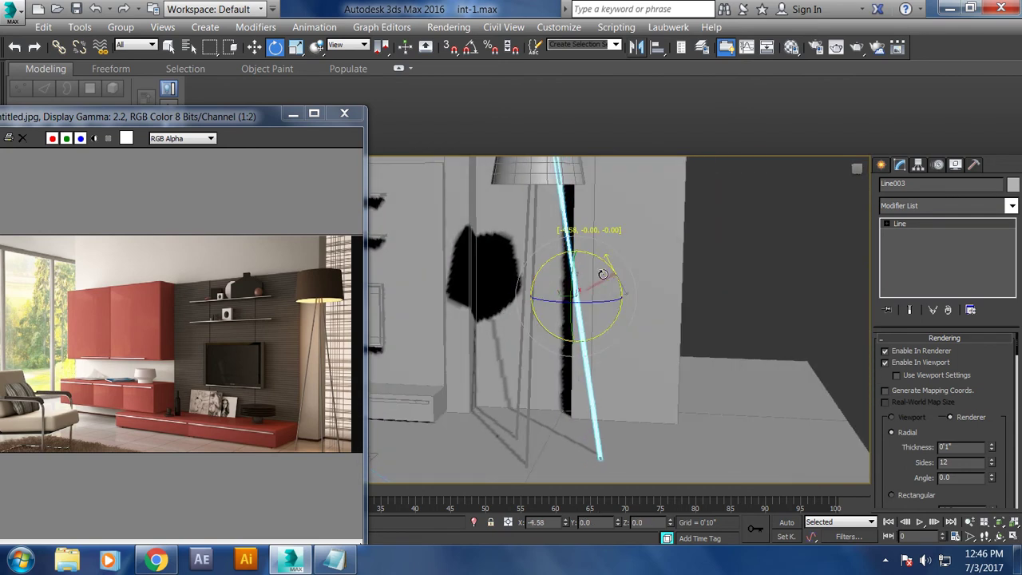
mouse_move(607, 316)
alt+middle_down()
mouse_move(655, 326)
mouse_move(588, 315)
alt+middle_up()
key(w)
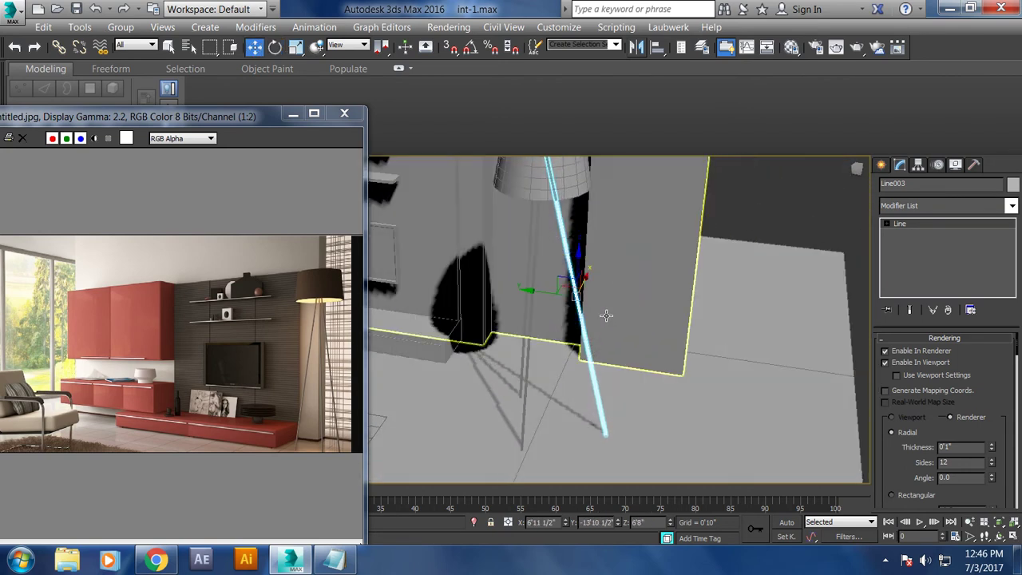
mouse_move(541, 292)
alt+middle_down()
mouse_move(486, 338)
mouse_move(725, 282)
mouse_move(580, 361)
mouse_move(575, 263)
alt+middle_up()
Step: Tilt the first lamp leg to a steeper angle and nudge it along Y
click(575, 263)
key(e)
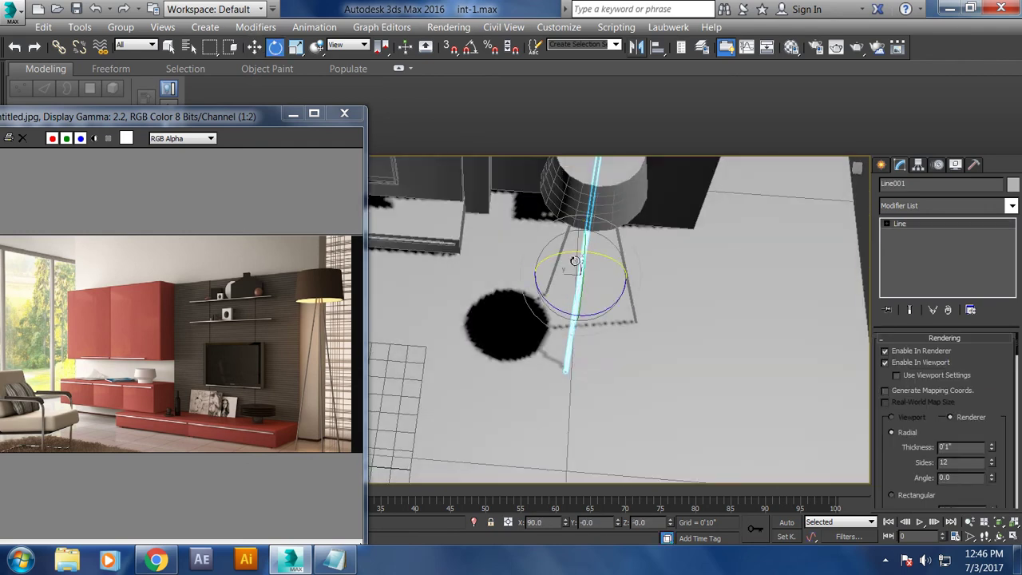
drag(575, 252, 534, 274)
key(w)
alt+middle_drag(533, 274, 559, 278)
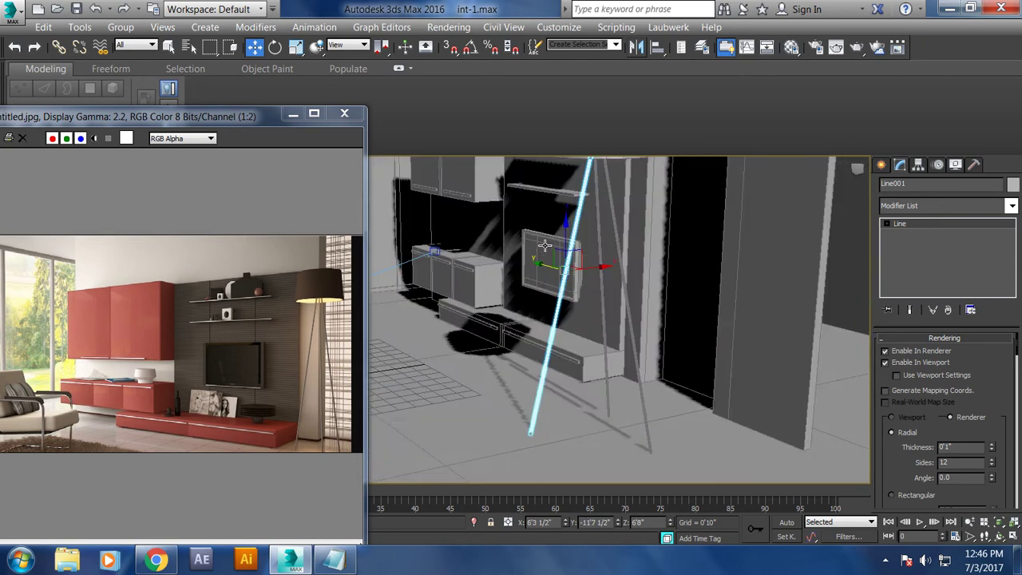
scroll(559, 279, down, 3)
scroll(558, 279, up, 3)
scroll(557, 278, up, 3)
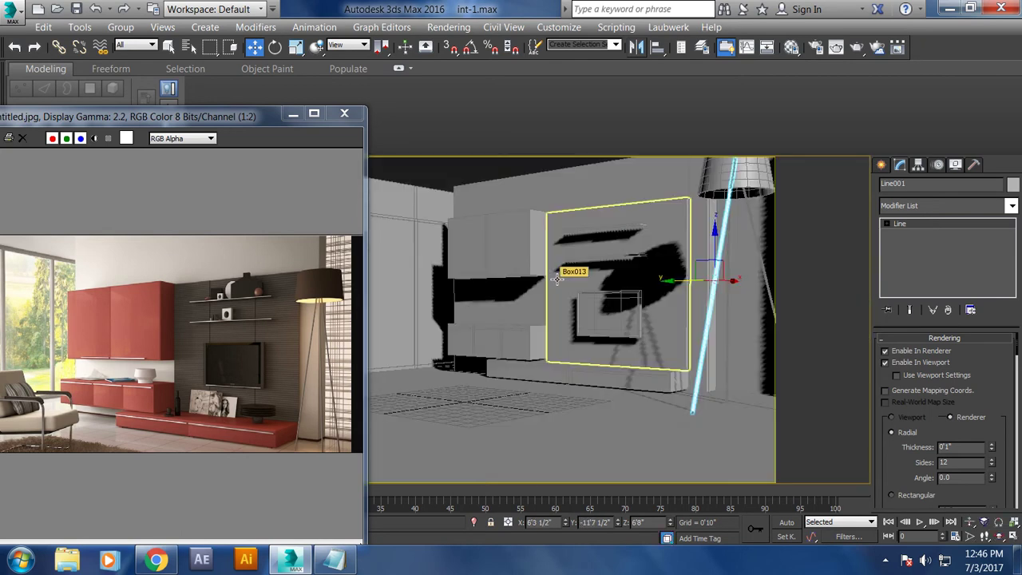
Step: Scale the lampshade Cylinder001 down slightly and lower it
click(752, 184)
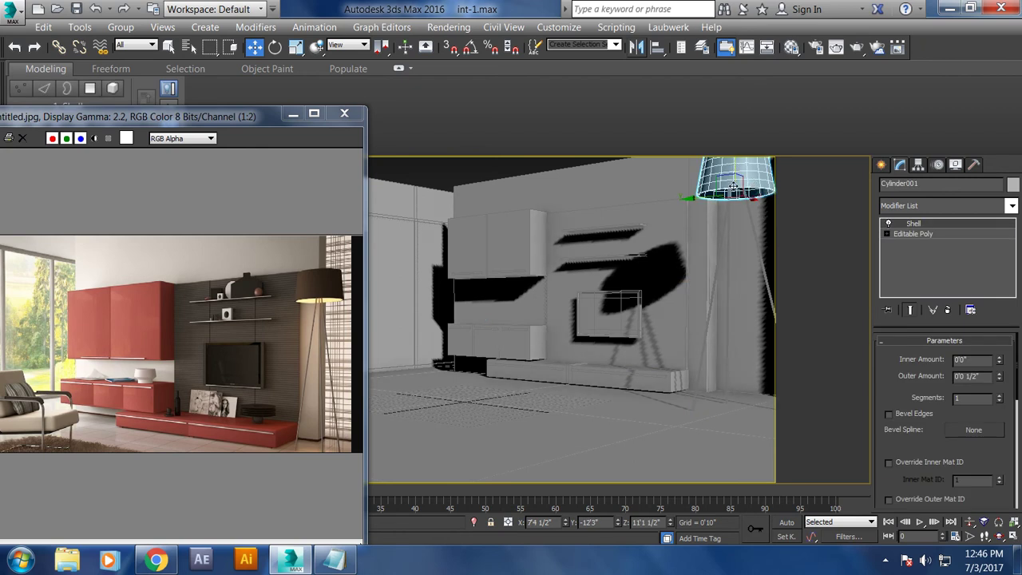
key(r)
drag(744, 193, 745, 201)
key(w)
drag(731, 162, 733, 180)
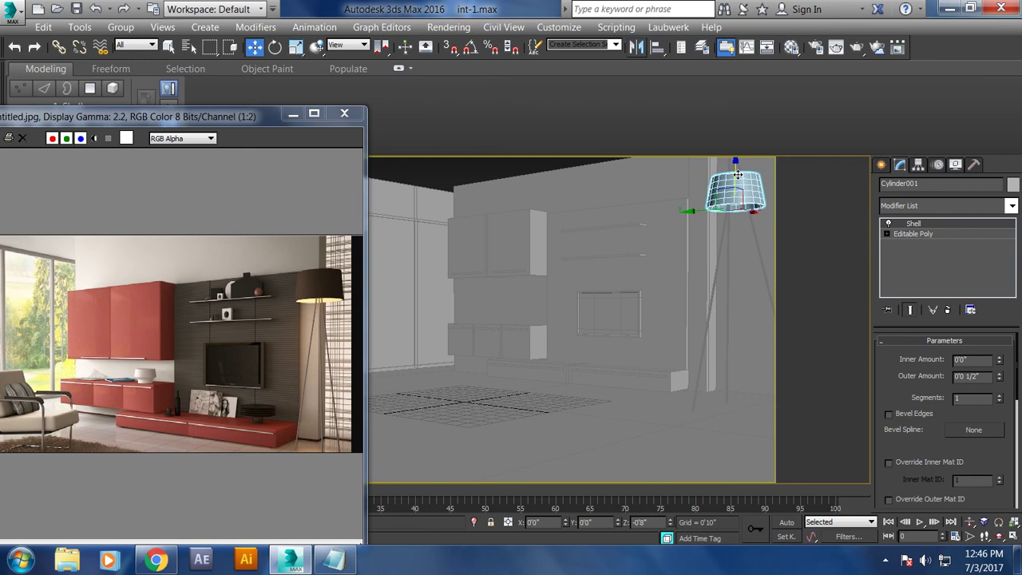
Step: Reselect the first lamp leg and nudge it slightly along X
click(717, 344)
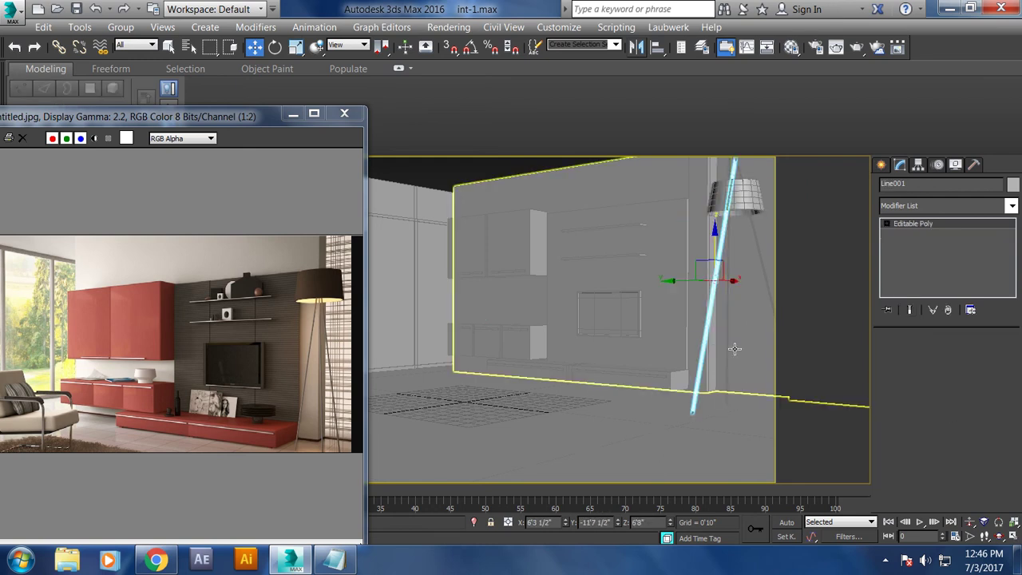
click(730, 361)
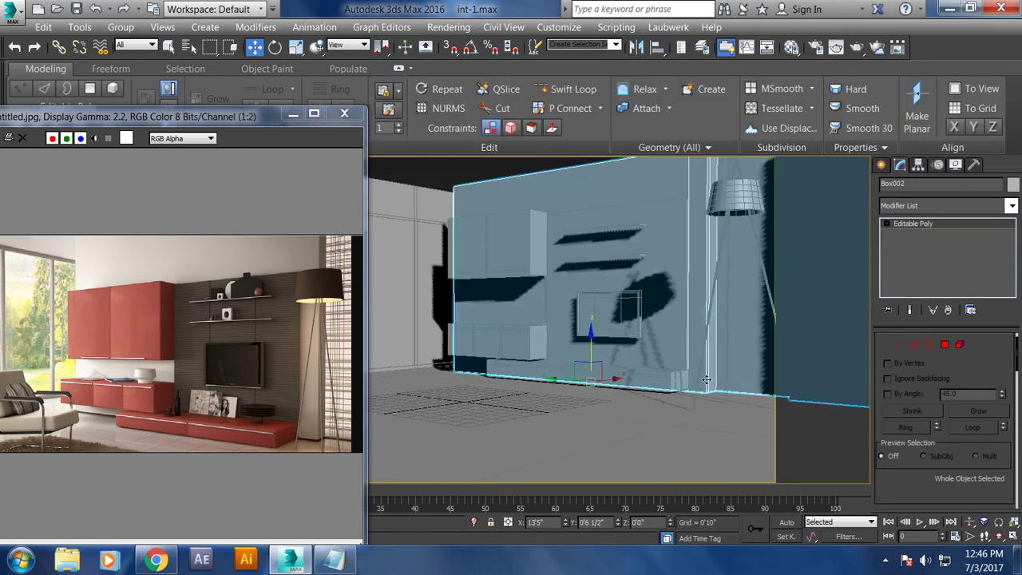
click(709, 351)
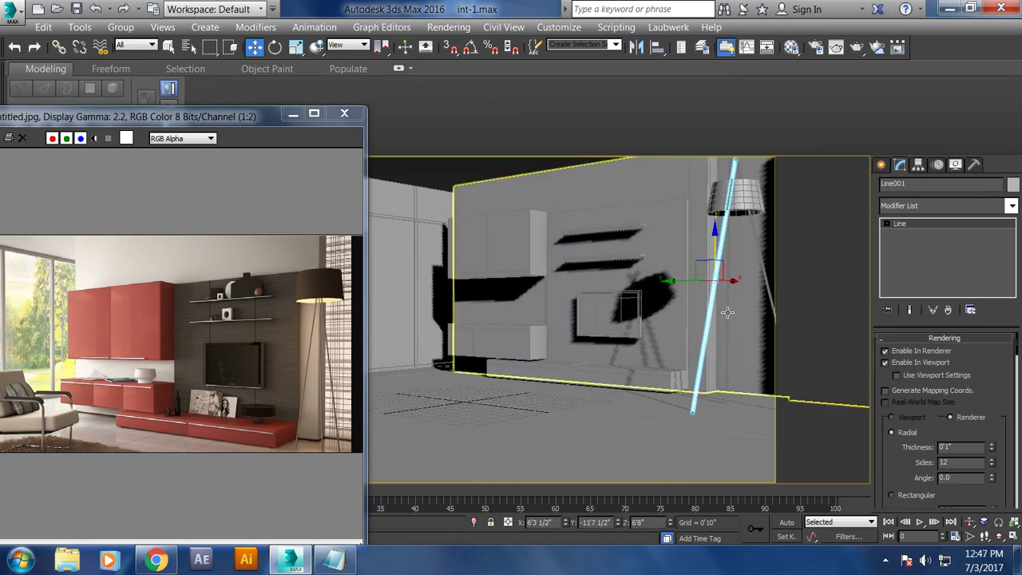
drag(662, 274, 662, 367)
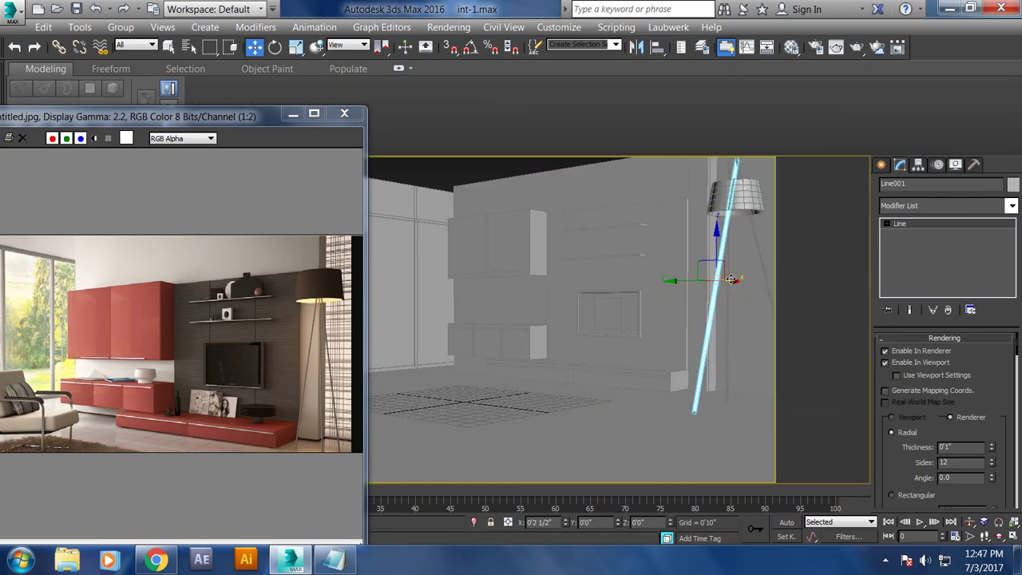
click(508, 256)
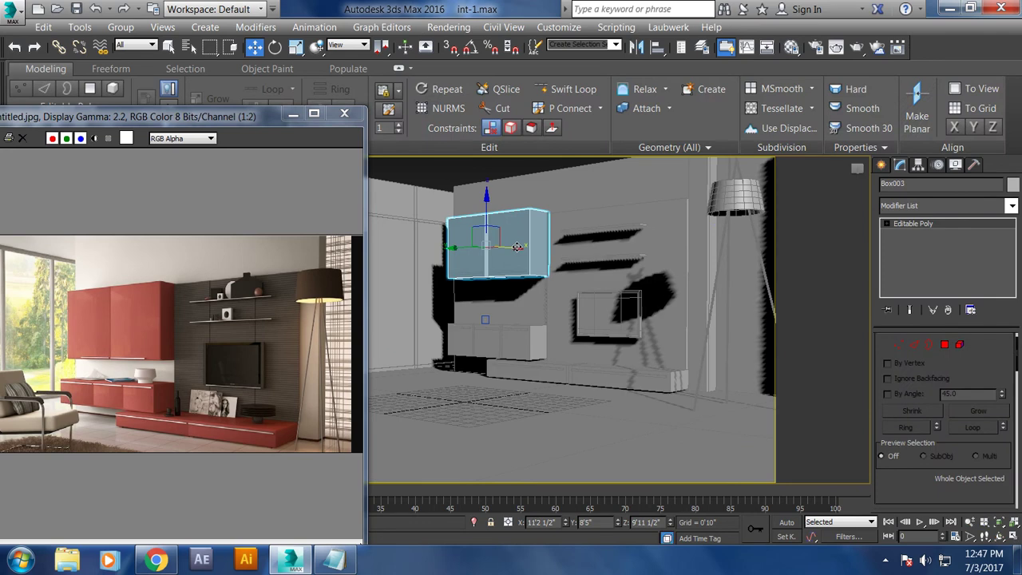
scroll(567, 258, down, 3)
scroll(660, 264, up, 5)
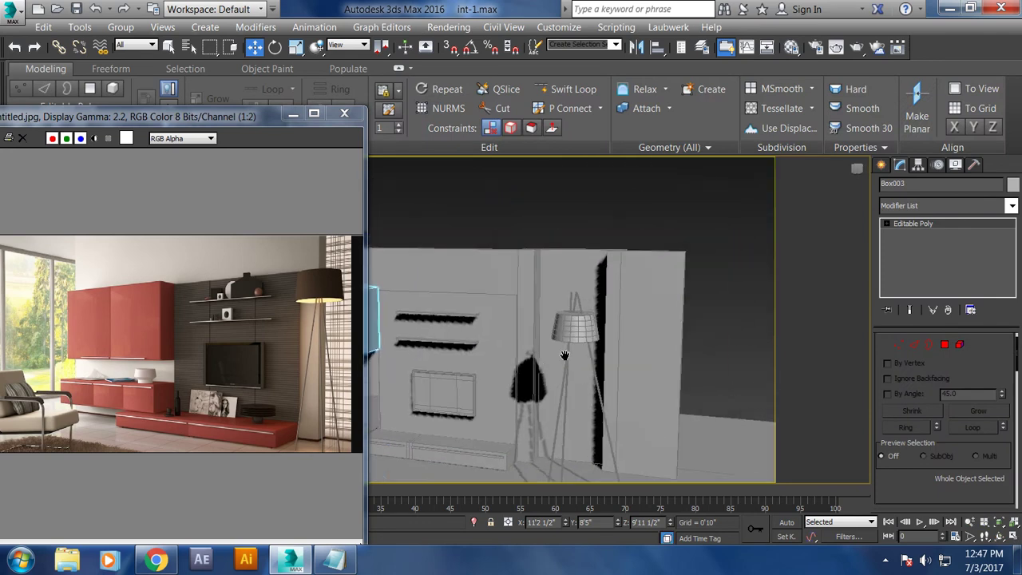
click(583, 258)
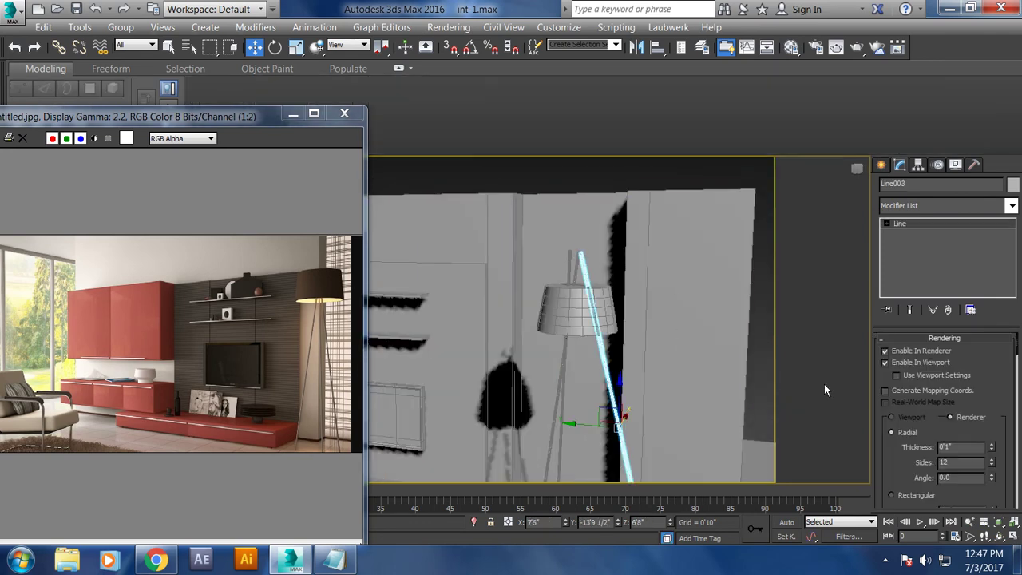
drag(909, 461, 949, 51)
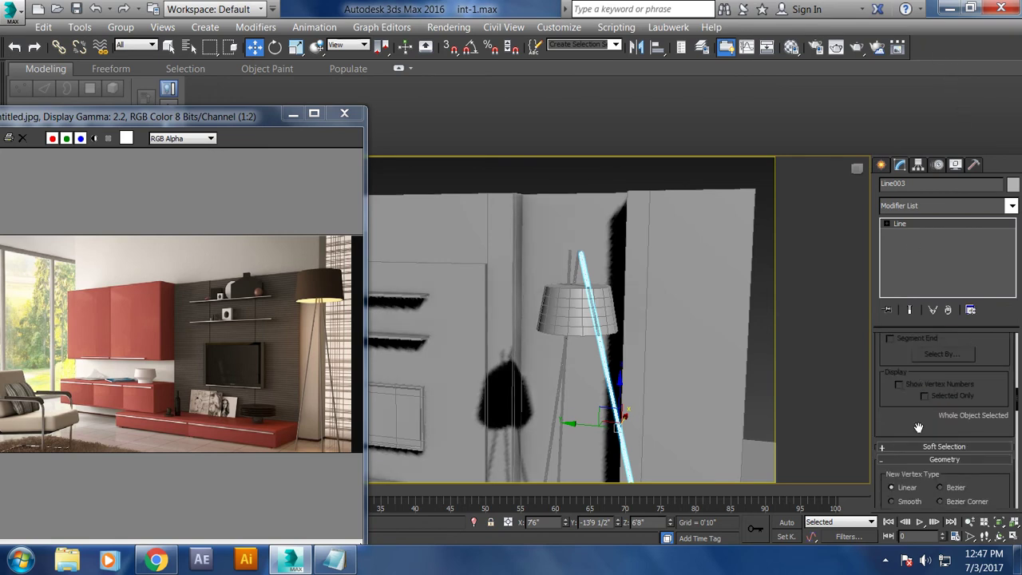
Step: Attach the other leg lines into a single shape
drag(919, 427, 973, 244)
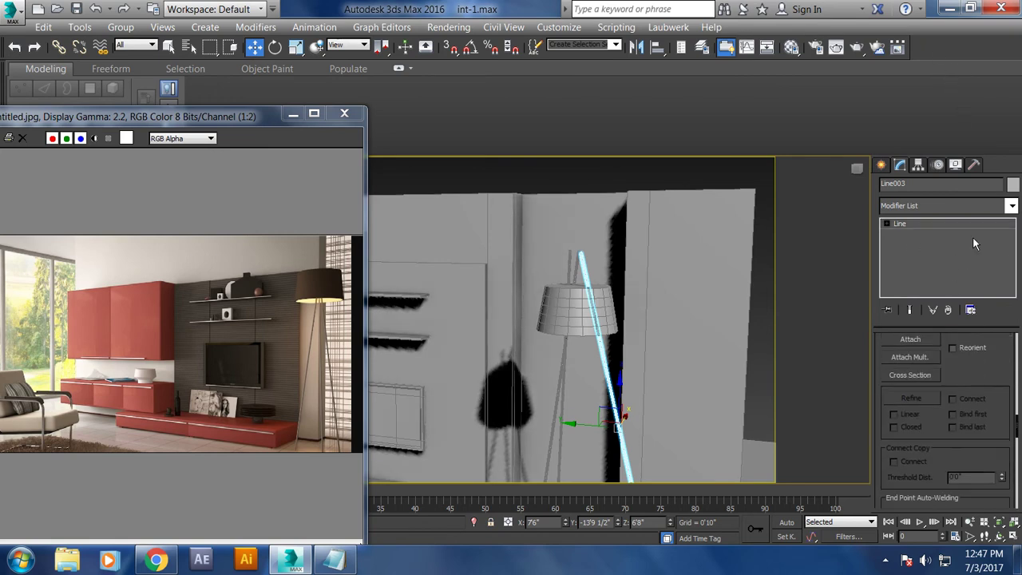
click(921, 342)
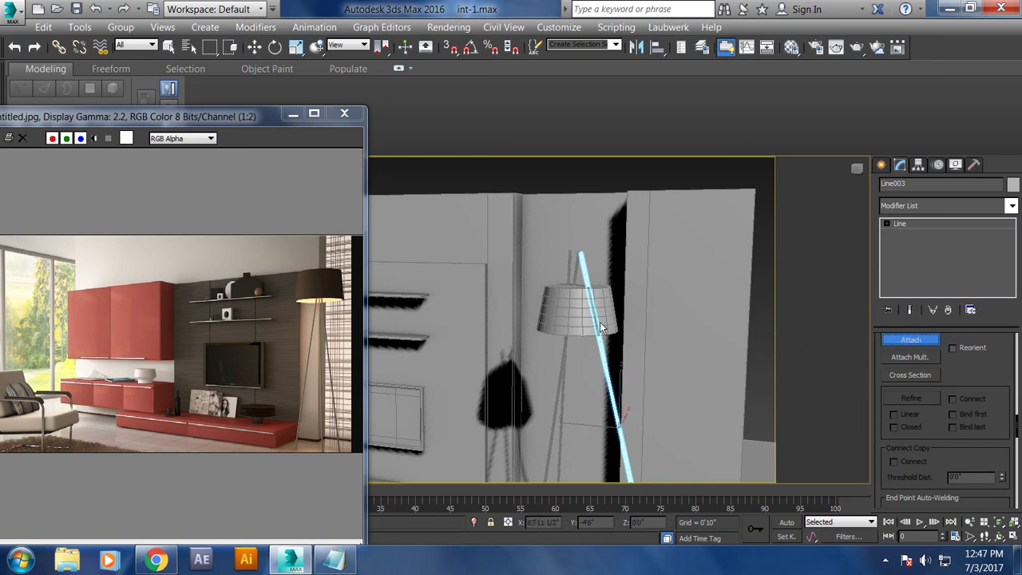
click(572, 272)
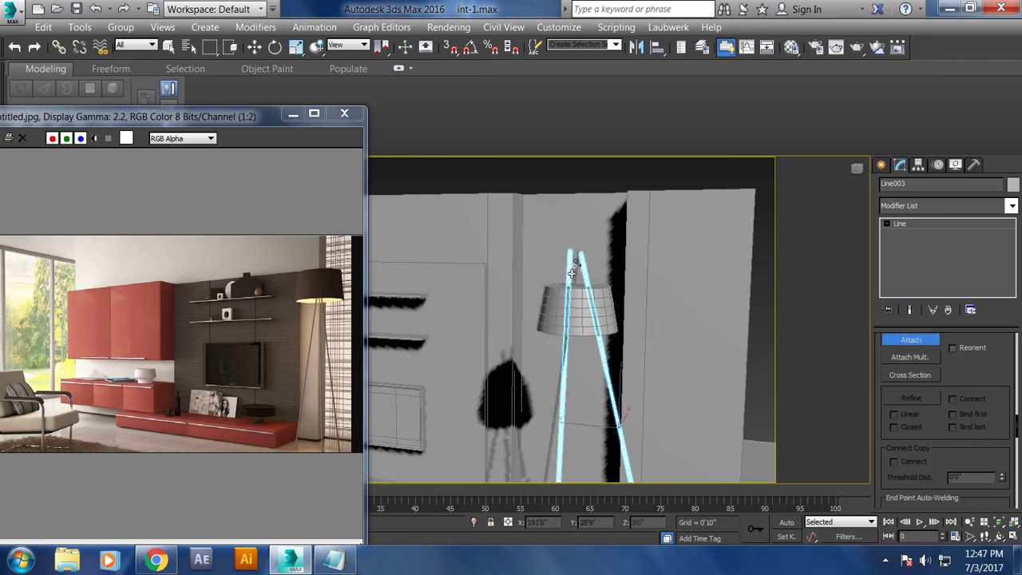
right_click(539, 223)
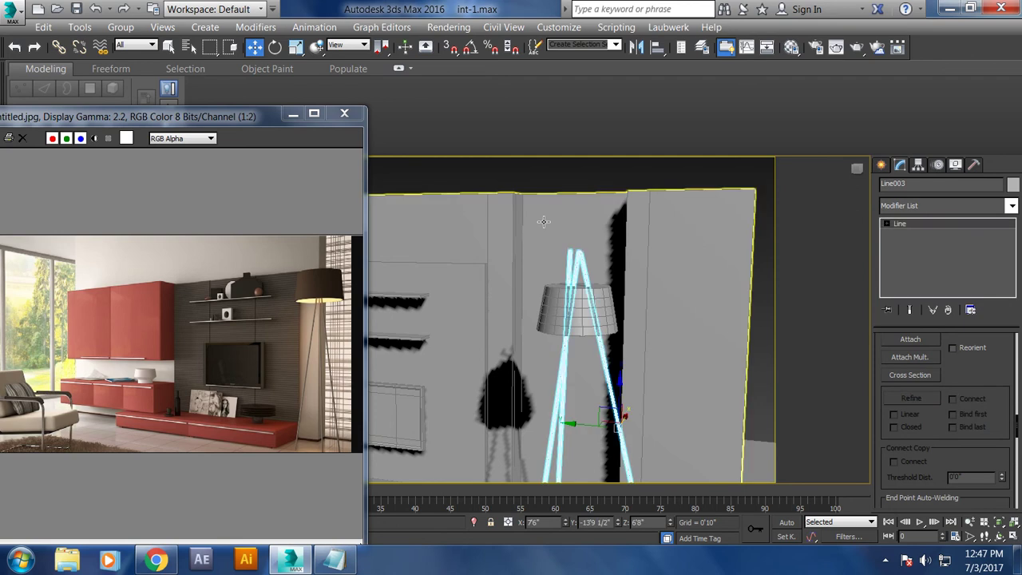
Step: Lower the leg tops beneath the shade and pull the left and right feet inward
drag(582, 244, 590, 250)
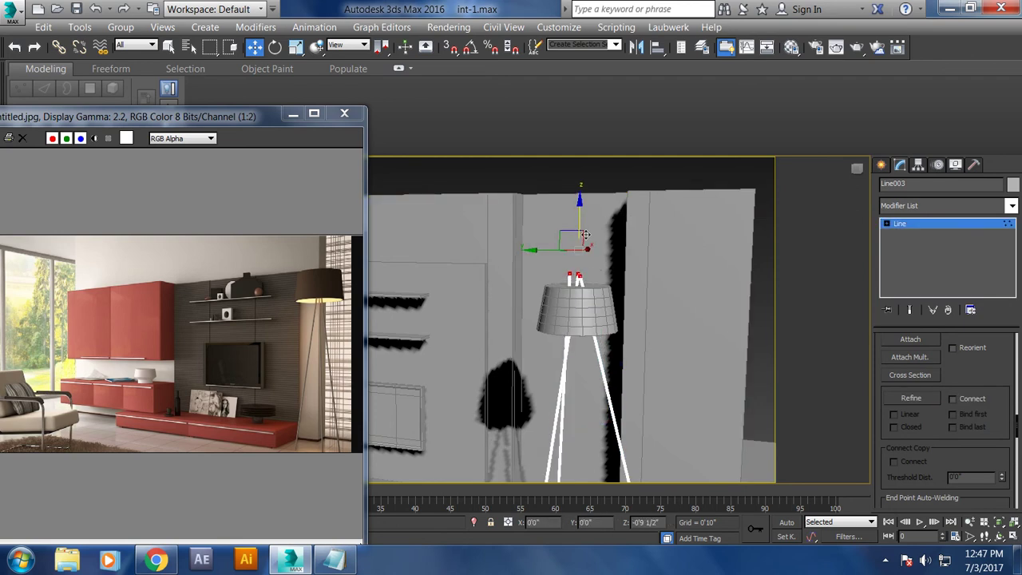
mouse_move(654, 397)
alt+middle_down()
mouse_move(658, 332)
mouse_move(554, 447)
alt+middle_up()
click(563, 402)
drag(566, 393, 608, 391)
drag(613, 406, 591, 393)
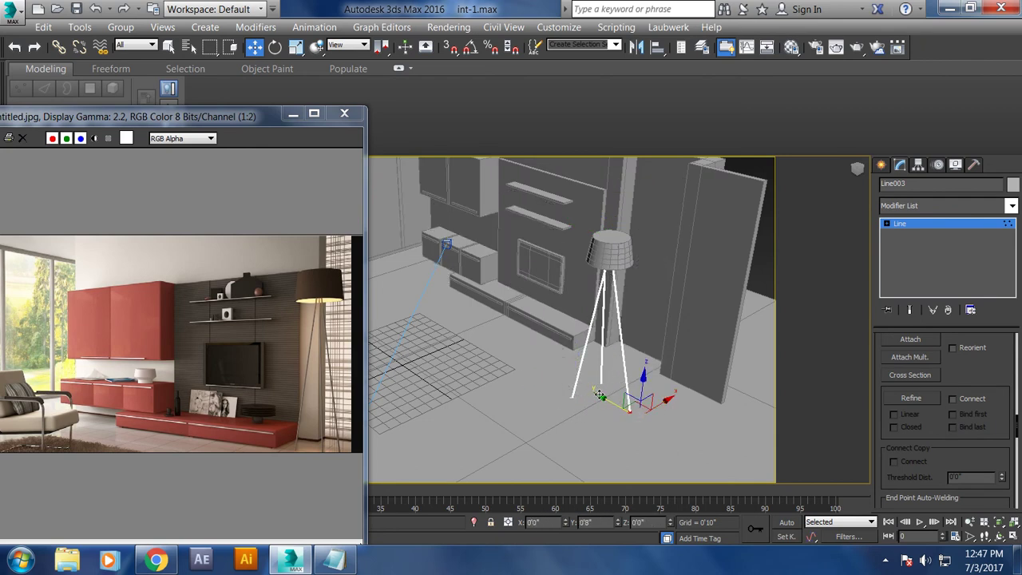
mouse_move(611, 399)
alt+middle_down()
mouse_move(639, 447)
mouse_move(651, 409)
alt+middle_up()
key(c)
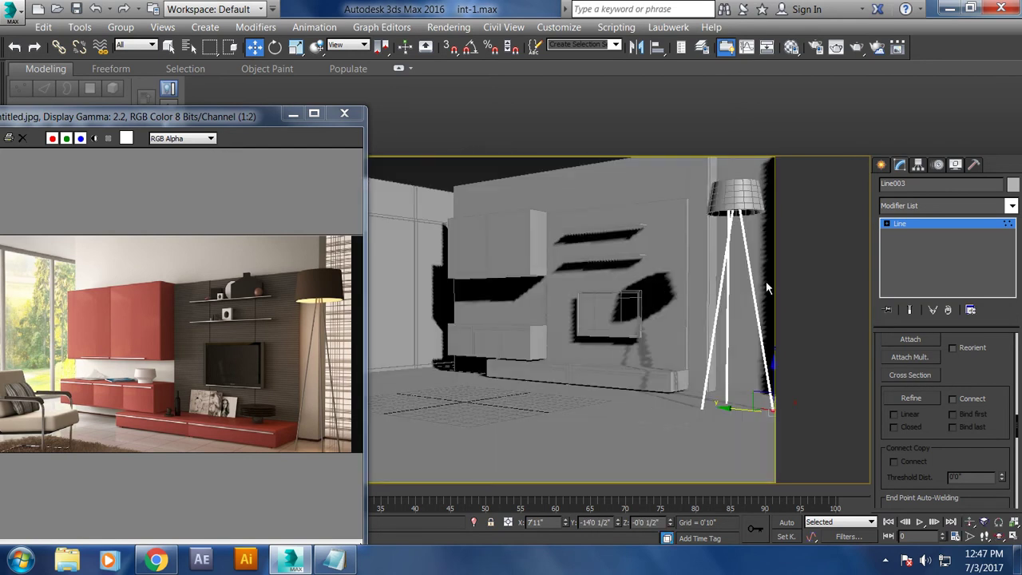
Step: Select the legs together with the lampshade and move the whole lamp left
click(919, 220)
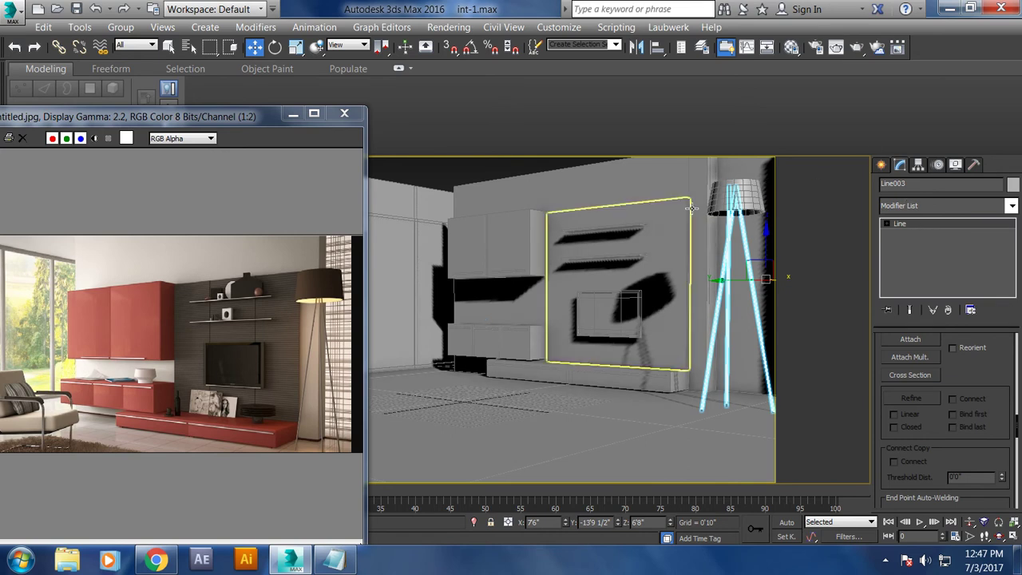
ctrl+click(735, 196)
drag(689, 257, 674, 257)
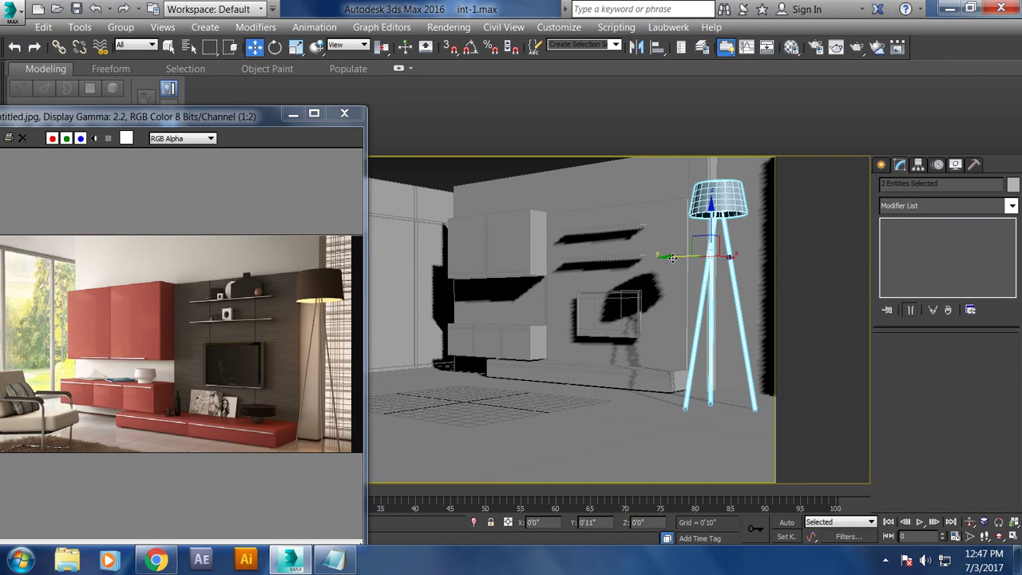
click(11, 10)
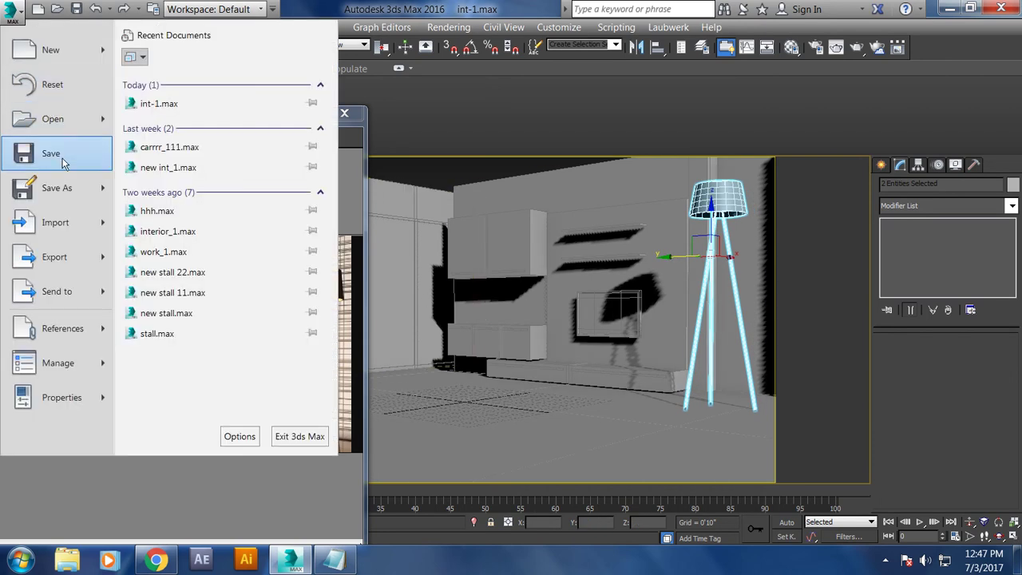
Step: Save the scene and select the low drawer cabinet Box006
click(64, 160)
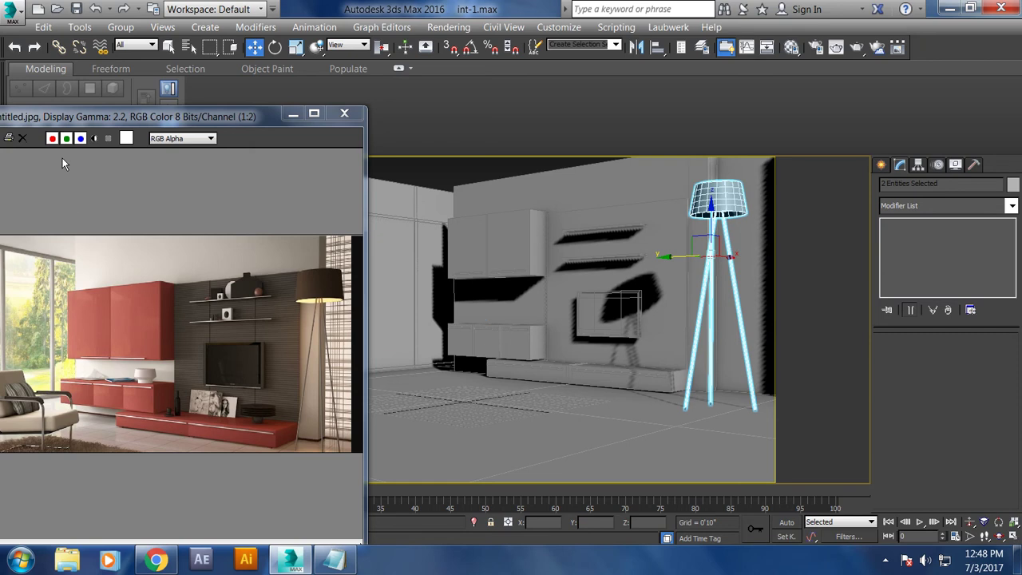
click(543, 339)
Step: Draw a small flat box on top of the low cabinet
scroll(543, 339, up, 5)
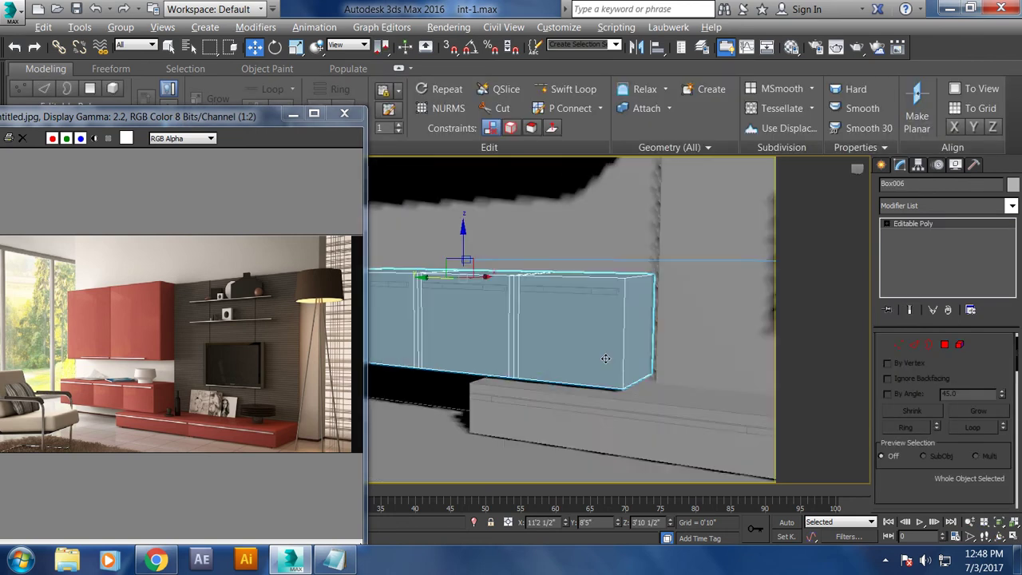
mouse_move(639, 402)
alt+middle_down()
mouse_move(709, 379)
mouse_move(671, 376)
alt+middle_up()
click(882, 164)
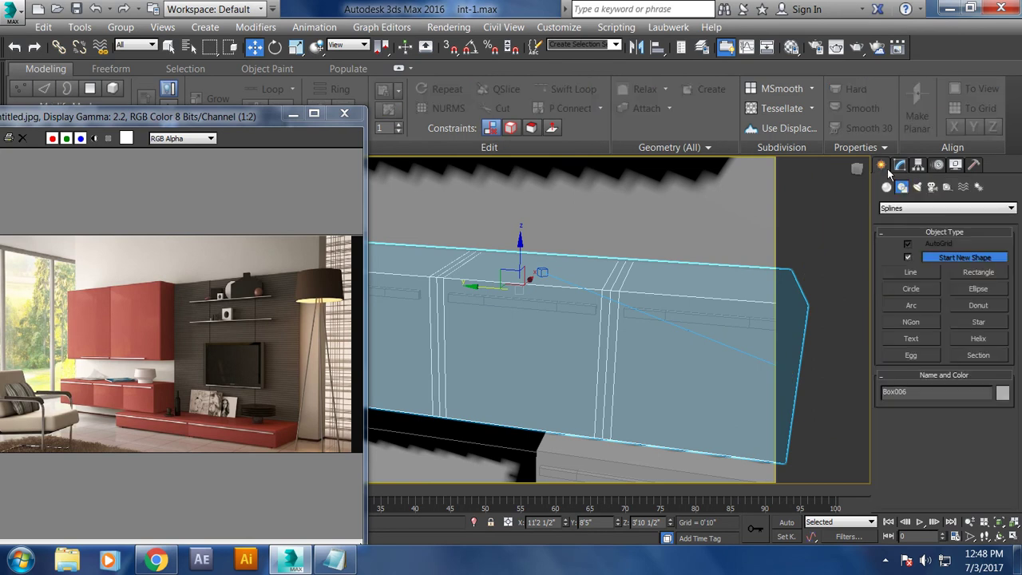
click(909, 260)
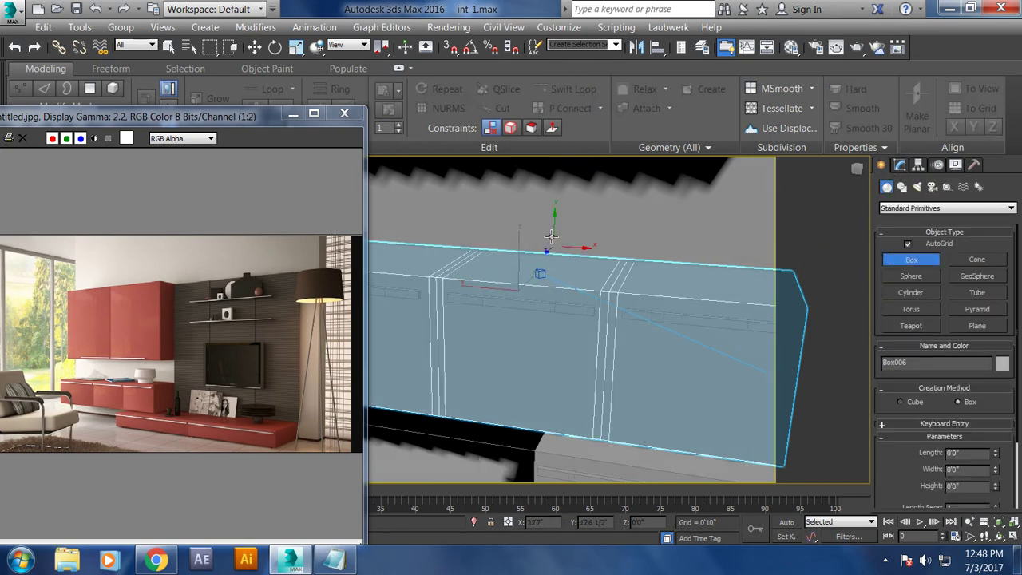
drag(520, 258, 546, 290)
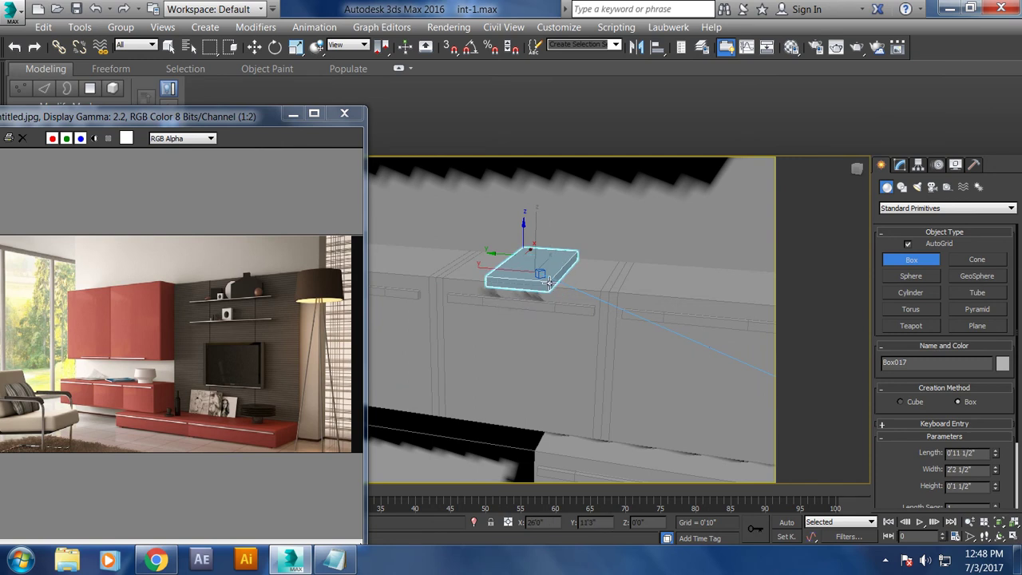
click(549, 283)
Step: Rotate the flat box and slide it into place on the cabinet top
key(w)
alt+middle_drag(527, 295, 504, 314)
key(r)
key(e)
drag(539, 294, 503, 297)
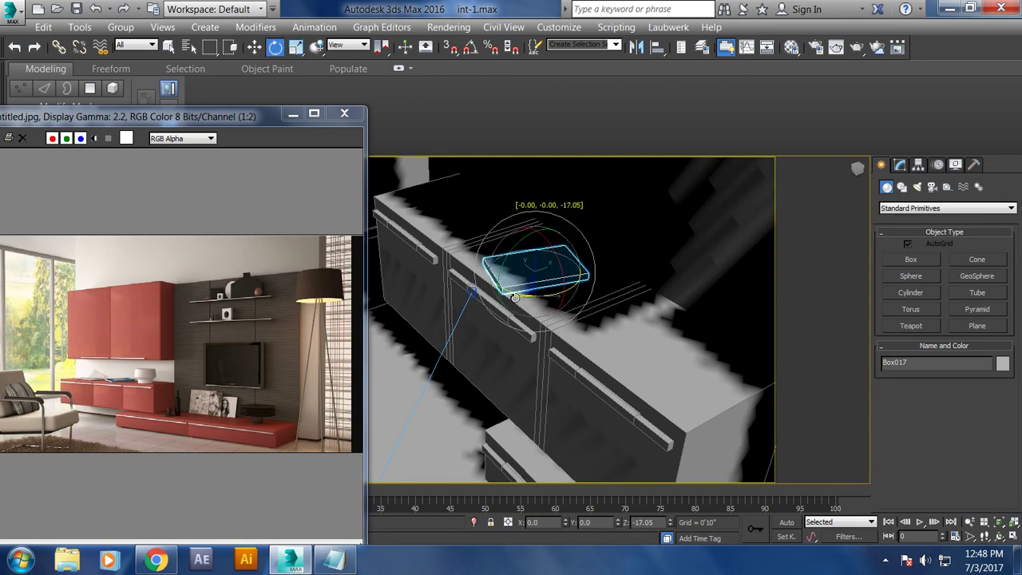
key(w)
alt+middle_drag(503, 297, 496, 275)
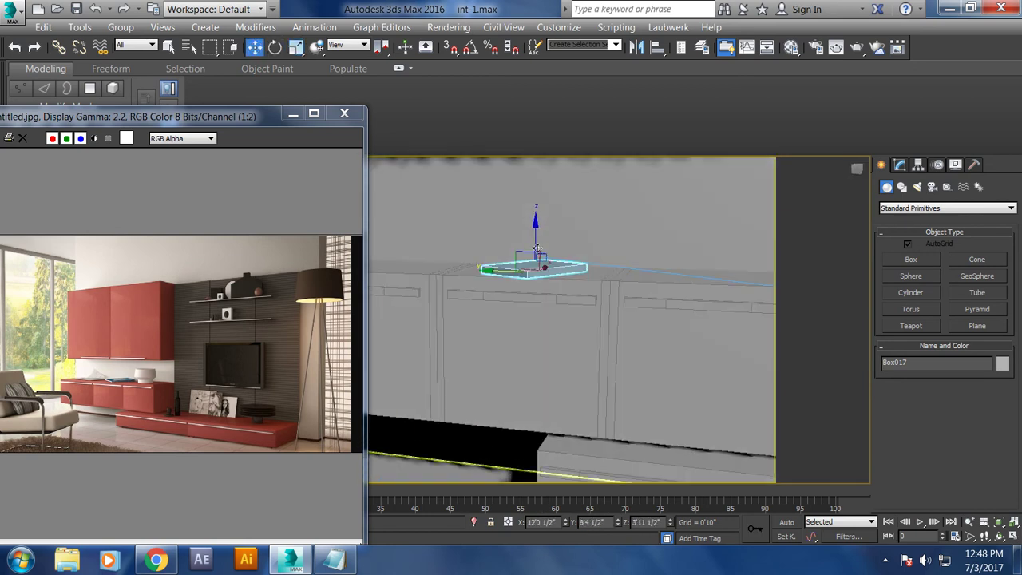
alt+middle_drag(742, 264, 496, 282)
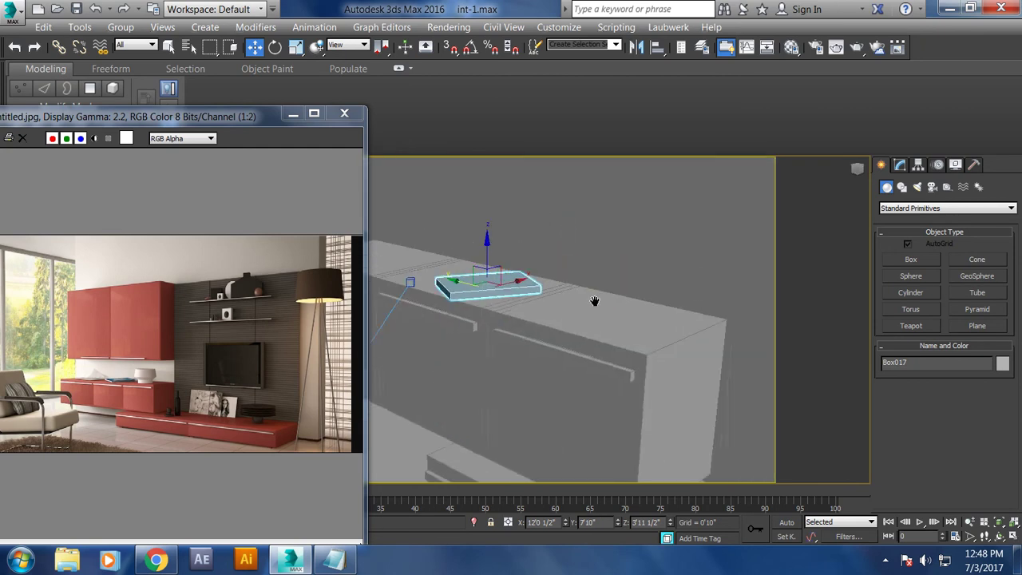
drag(496, 282, 503, 282)
alt+middle_drag(503, 282, 600, 266)
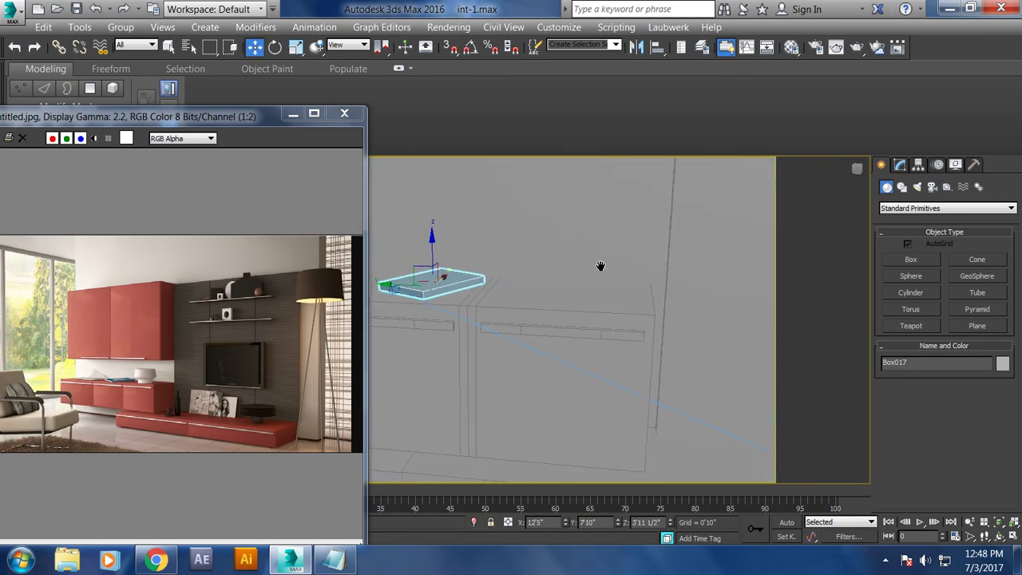
key(alt+w)
key(alt+w)
scroll(665, 239, down, 2)
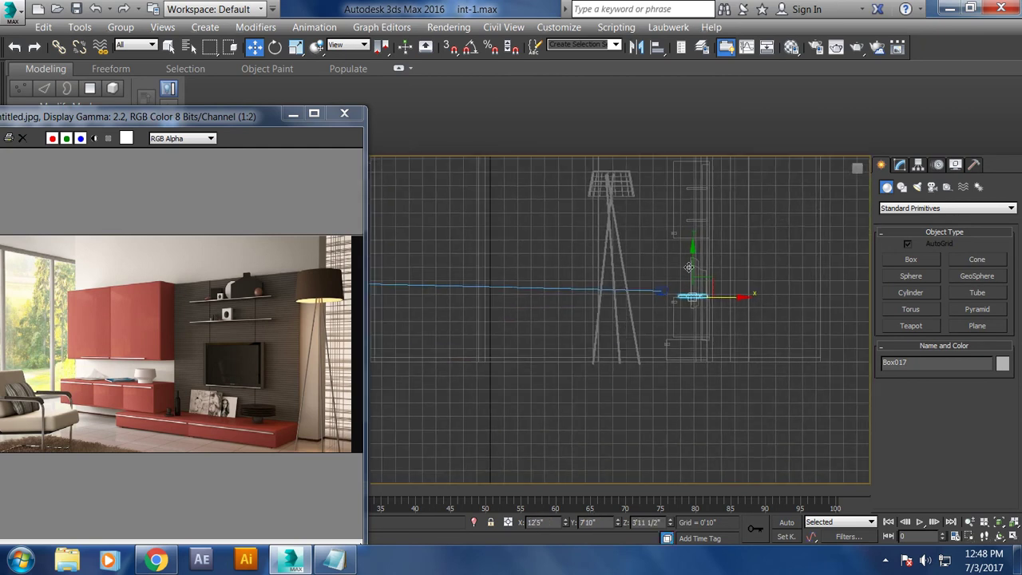
alt+middle_drag(847, 301, 865, 315)
Step: Draw a short hooked bowl profile line, Line004, above the cabinet with viewport rendering off
click(902, 186)
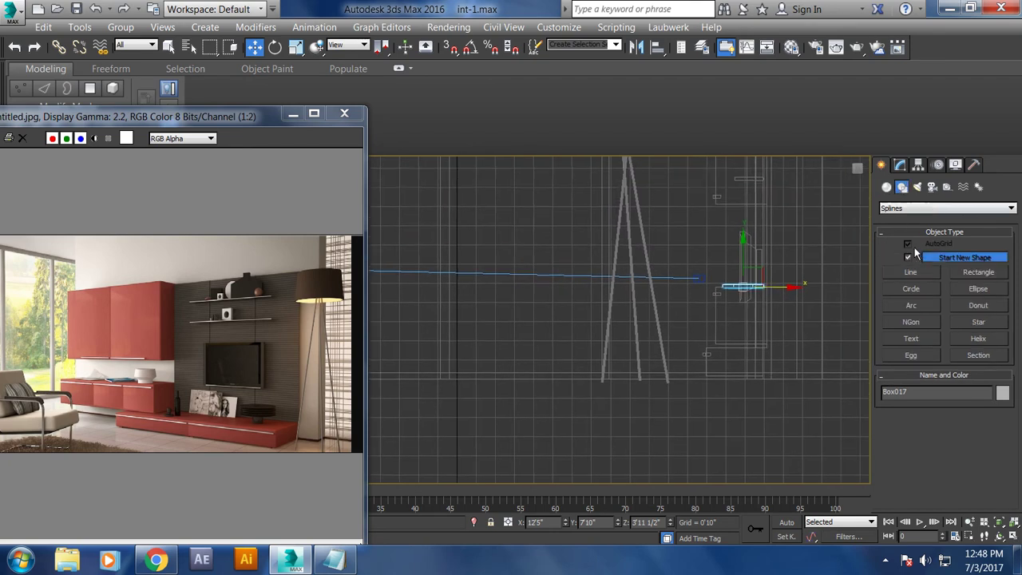
click(911, 272)
alt+middle_drag(655, 320, 588, 317)
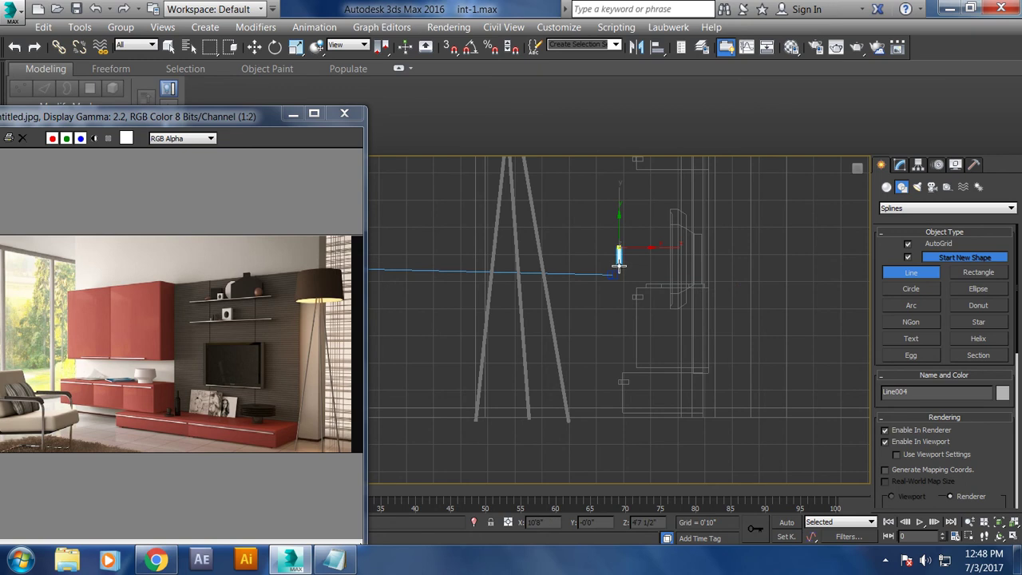
click(913, 443)
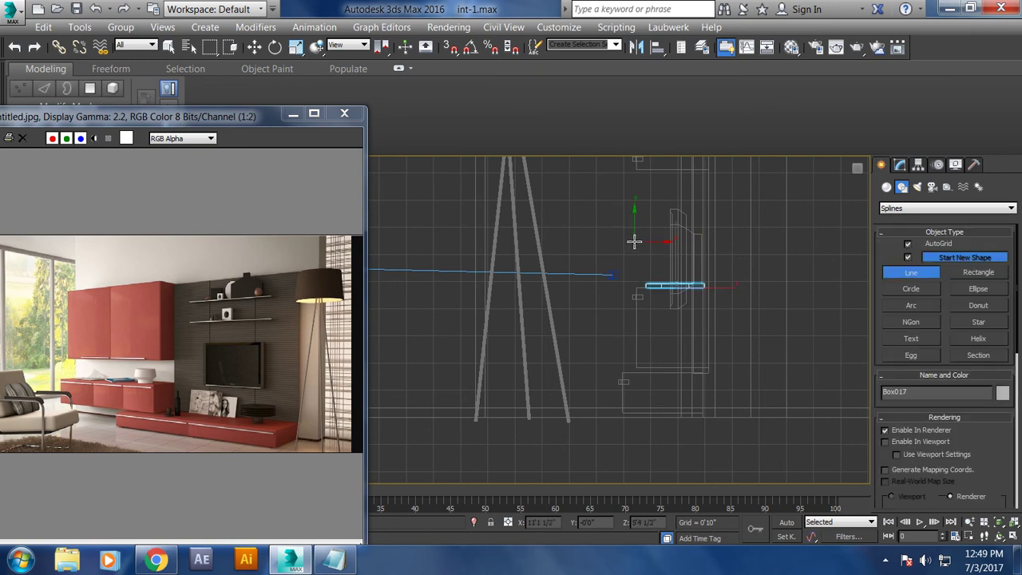
click(634, 242)
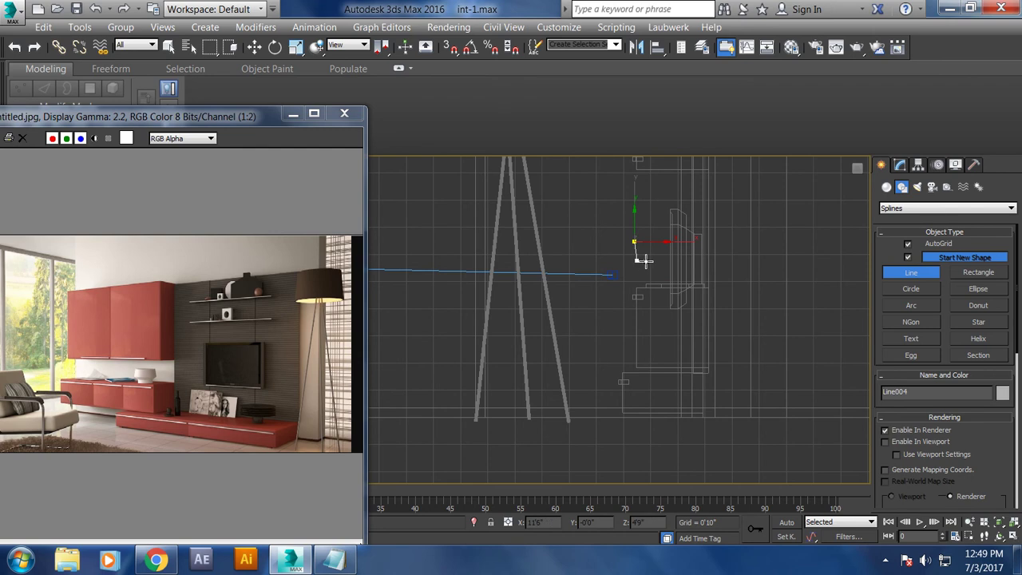
click(646, 260)
right_click(647, 276)
right_click(758, 352)
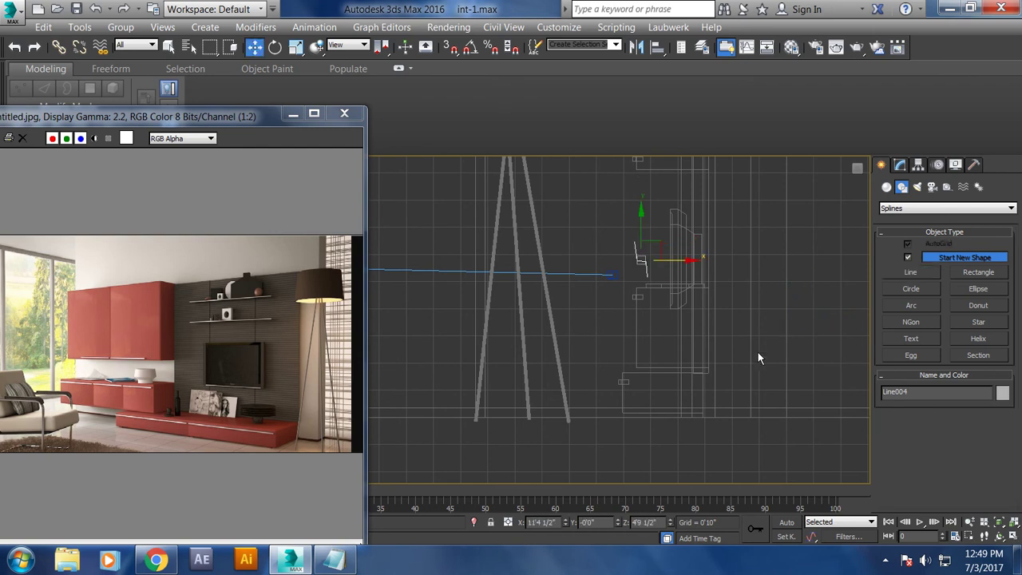
Step: In the maximized perspective view, fillet one corner vertex of the profile line
key(alt+w)
right_click(411, 400)
key(alt+w)
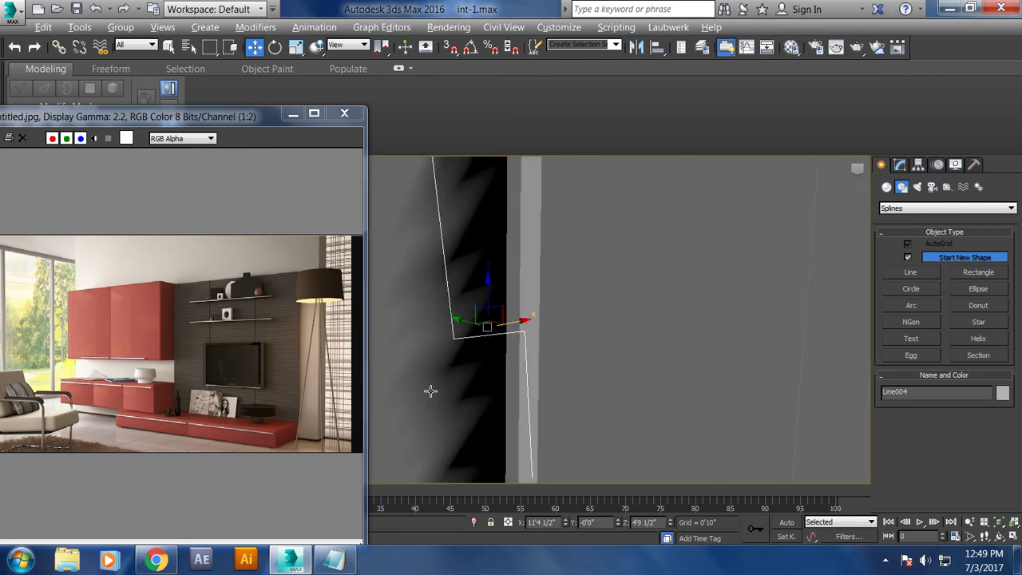
alt+middle_drag(429, 392, 487, 368)
scroll(559, 351, up, 5)
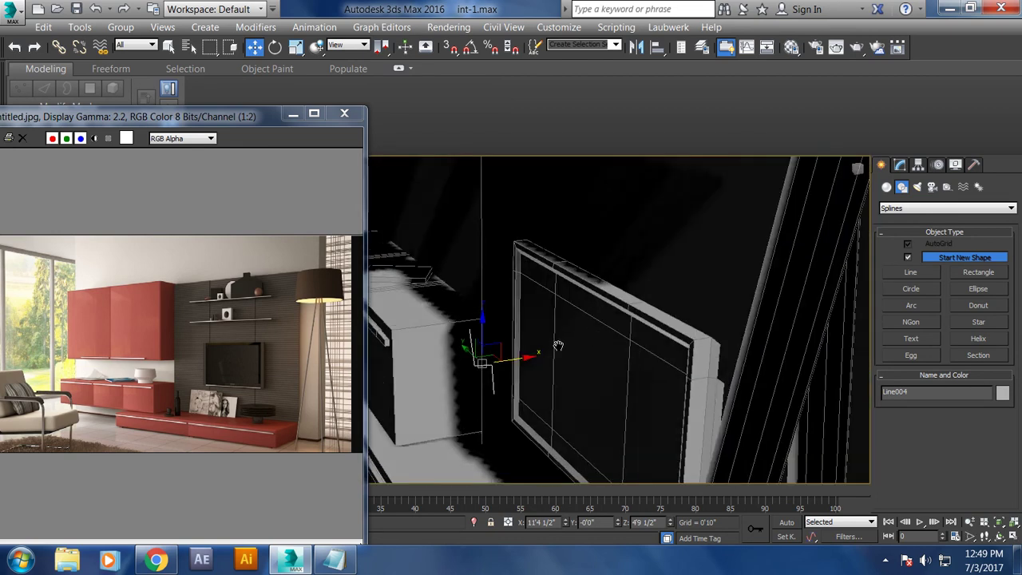
alt+middle_drag(555, 344, 616, 312)
scroll(586, 323, up, 3)
click(502, 329)
scroll(936, 428, down, 3)
scroll(936, 428, down, 2)
click(910, 489)
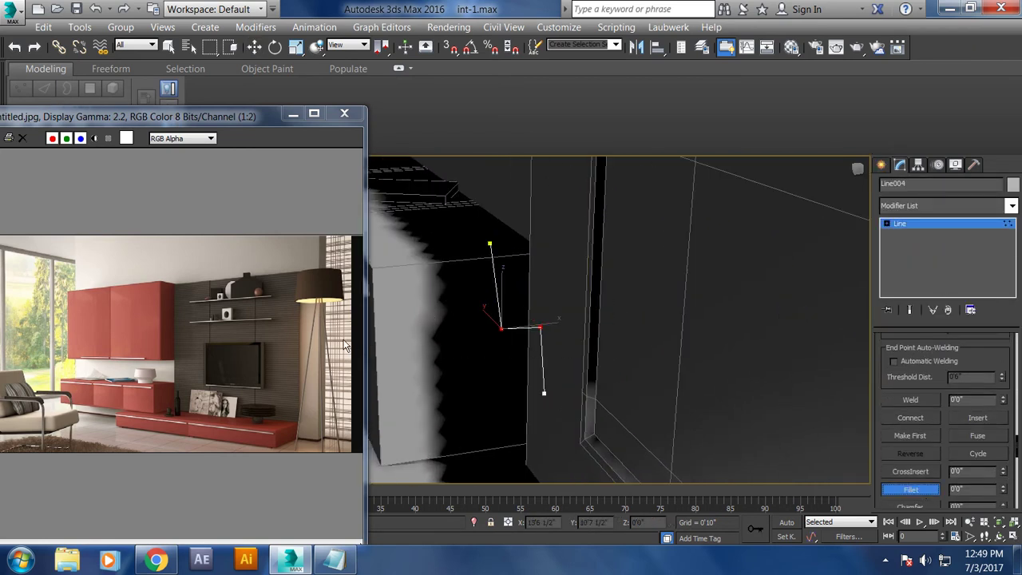
mouse_move(501, 328)
mouse_down()
mouse_move(483, 316)
mouse_move(488, 325)
mouse_up()
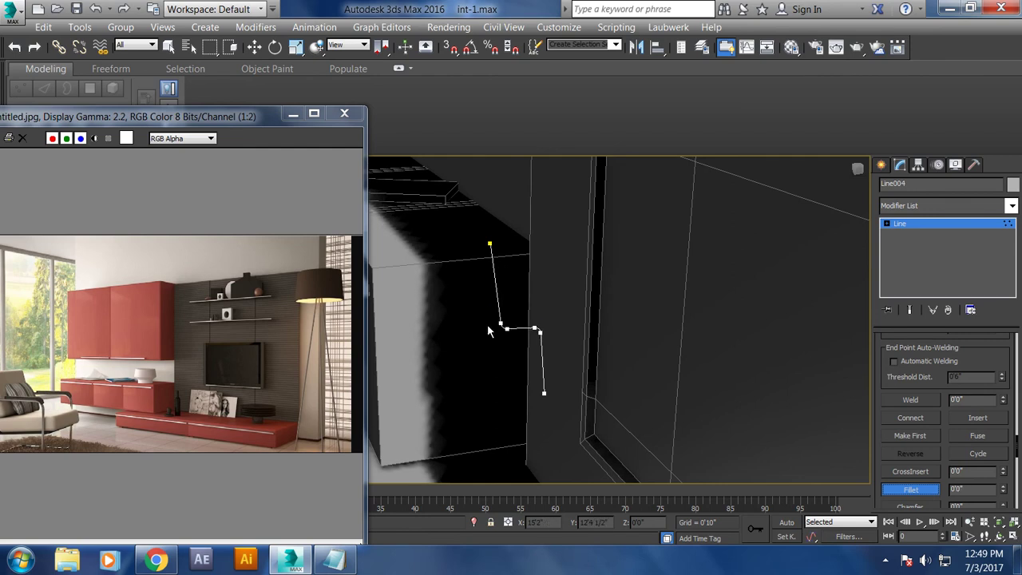
Step: Leave vertex editing and search the Modifier List for 'la'
click(929, 224)
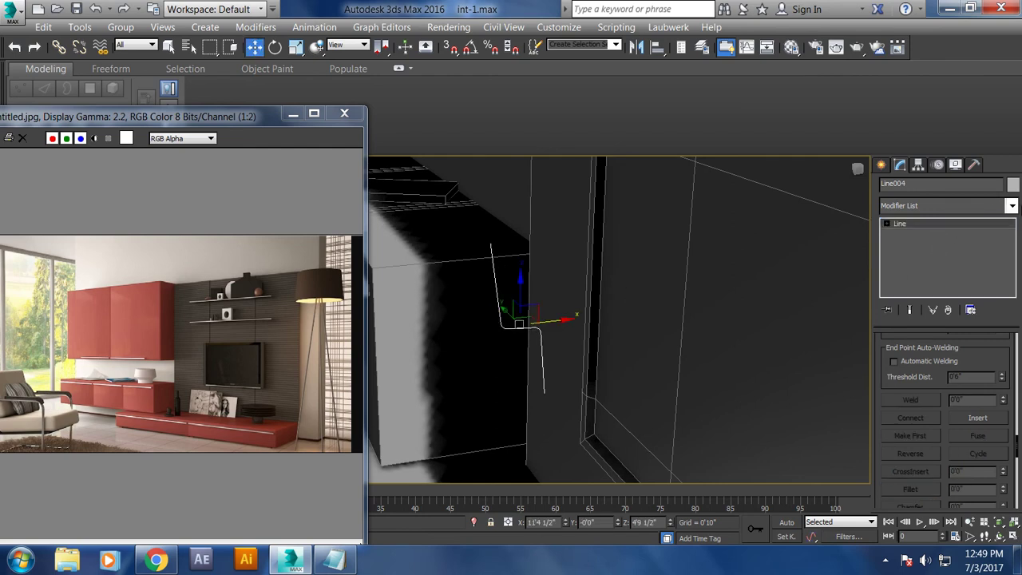
click(1011, 206)
text(la)
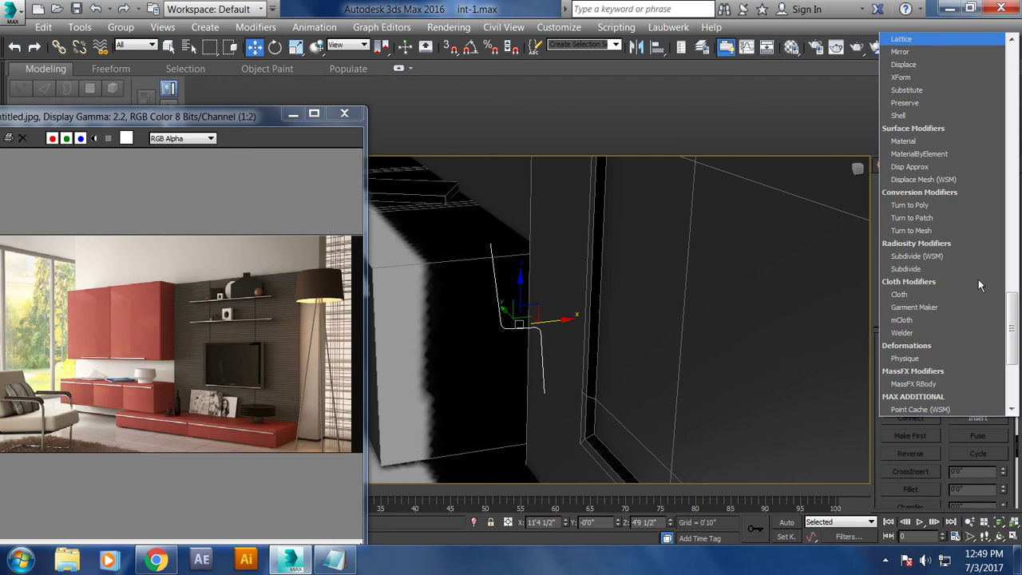
Step: Apply a Lathe modifier to Line004 and align its axis to the profile's outer edge
scroll(979, 279, up, 5)
click(978, 278)
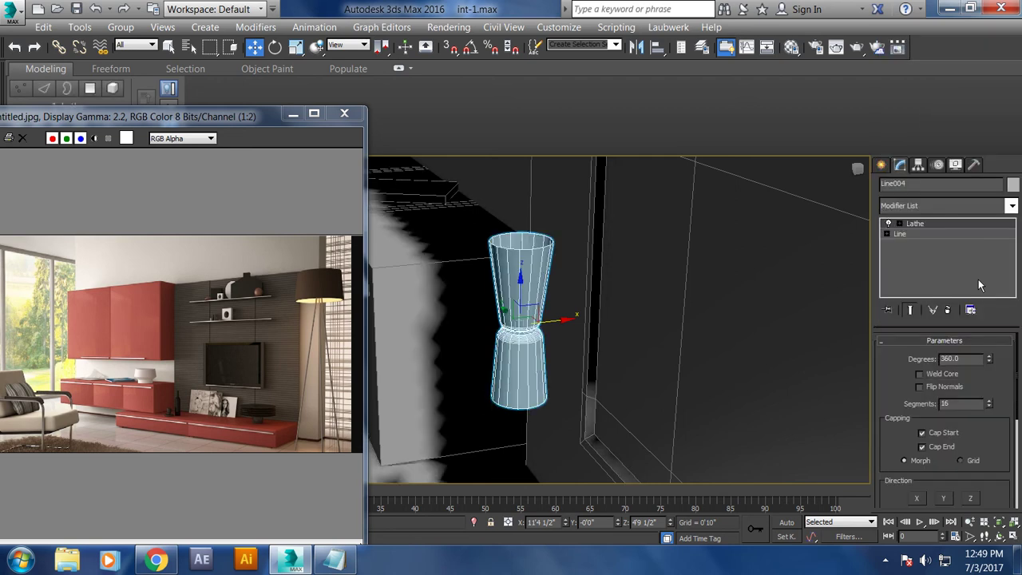
scroll(986, 472, down, 3)
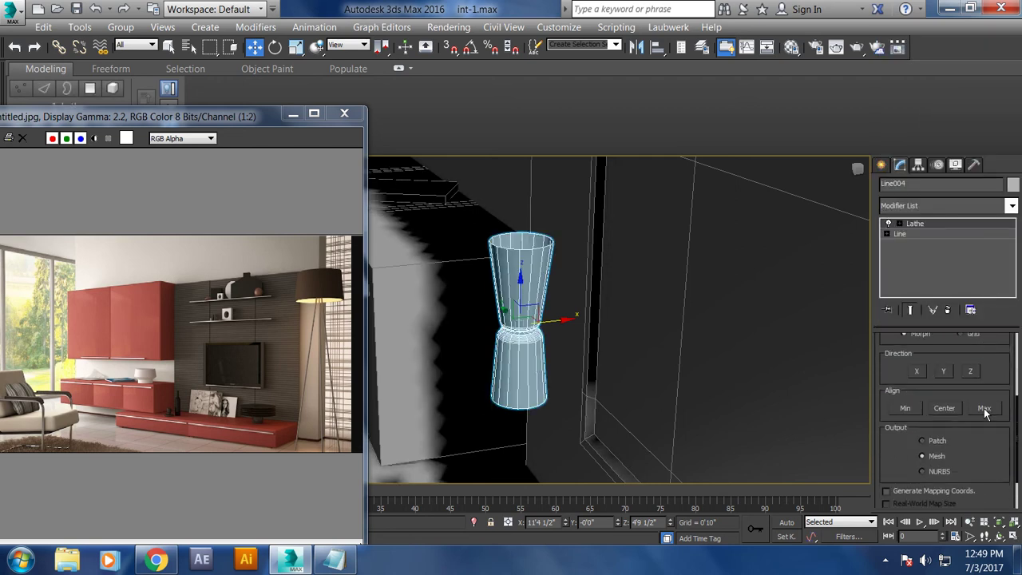
click(985, 408)
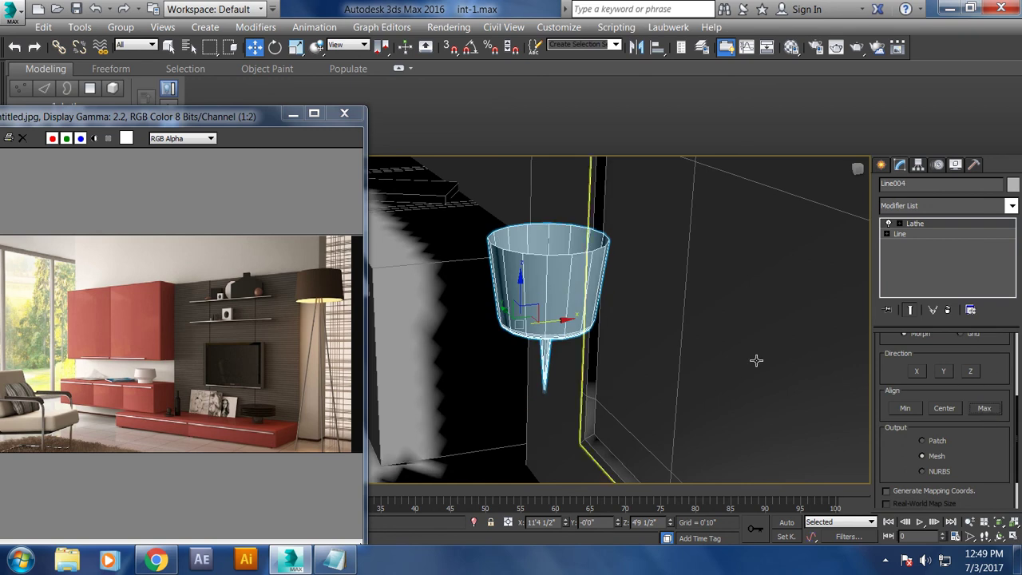
Step: At Vertex level, move the base points to widen the vase's lower cone into a cylinder
click(887, 234)
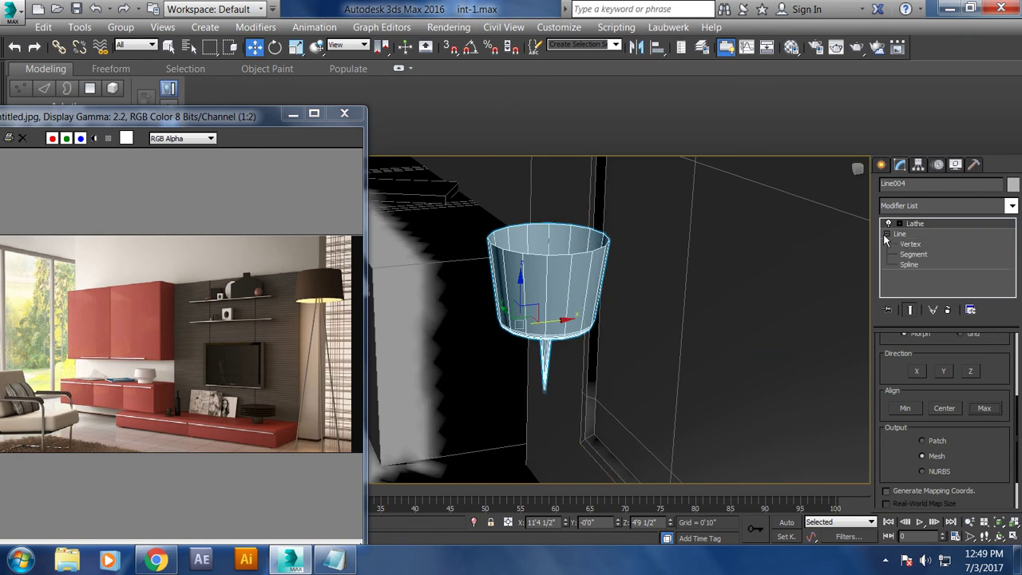
click(910, 244)
click(910, 310)
mouse_move(565, 356)
alt+middle_down()
mouse_move(548, 351)
mouse_move(552, 328)
alt+middle_up()
click(551, 323)
drag(551, 323, 552, 323)
click(550, 407)
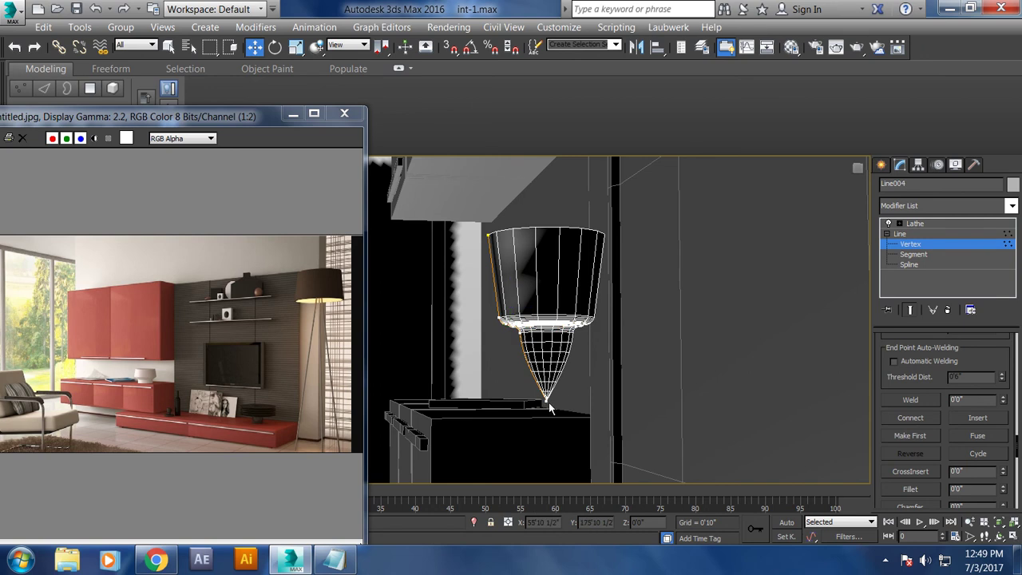
click(549, 396)
drag(574, 400, 553, 401)
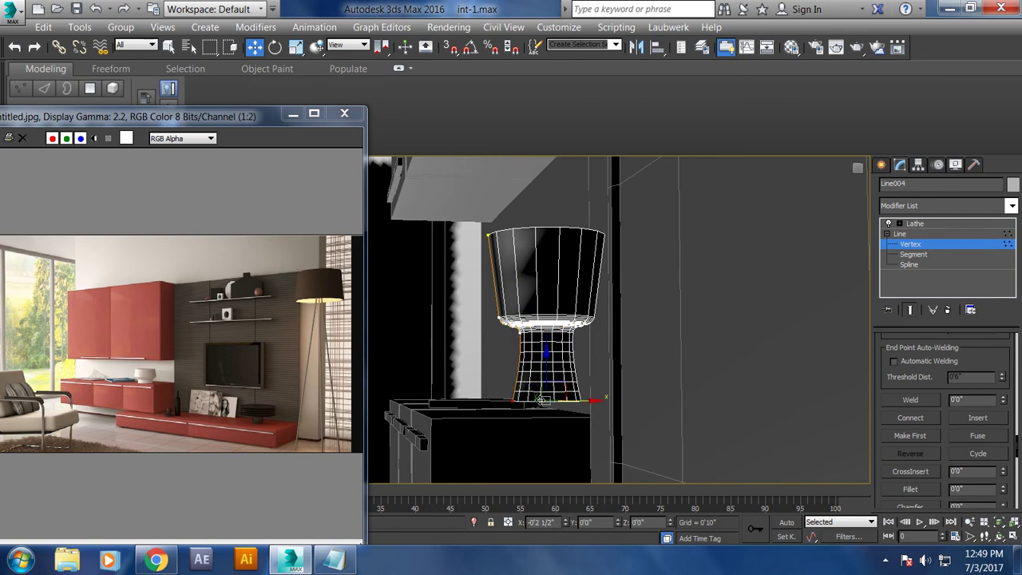
Step: Lower the top-outer rim vertex to shorten the cup and adjust the rim width
middle_drag(551, 399, 559, 455)
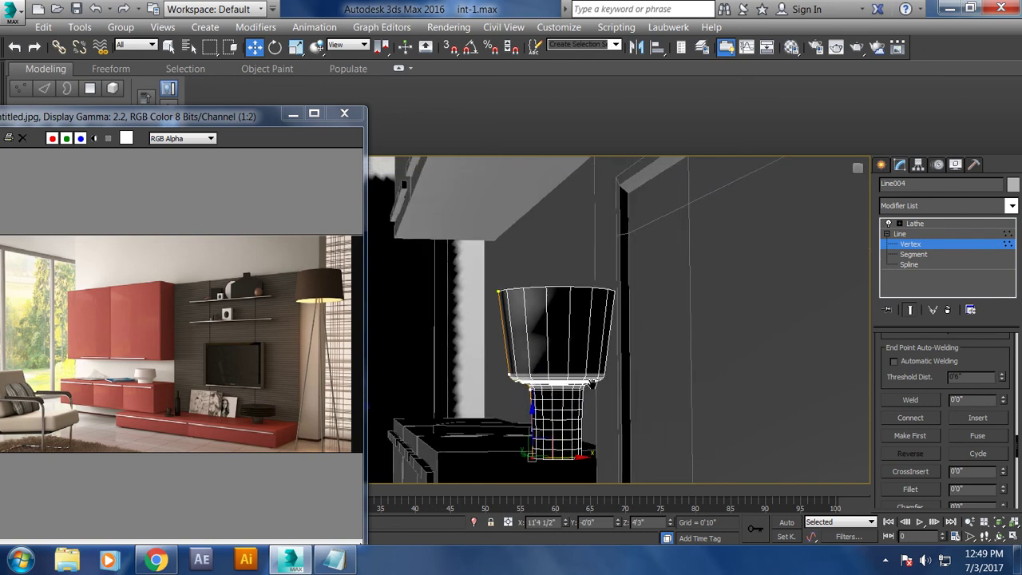
click(497, 291)
drag(497, 241, 500, 275)
alt+middle_drag(503, 312, 529, 321)
drag(529, 320, 527, 324)
Step: Raise the bottom vertex to shorten the vase's stem
alt+middle_drag(527, 322, 592, 325)
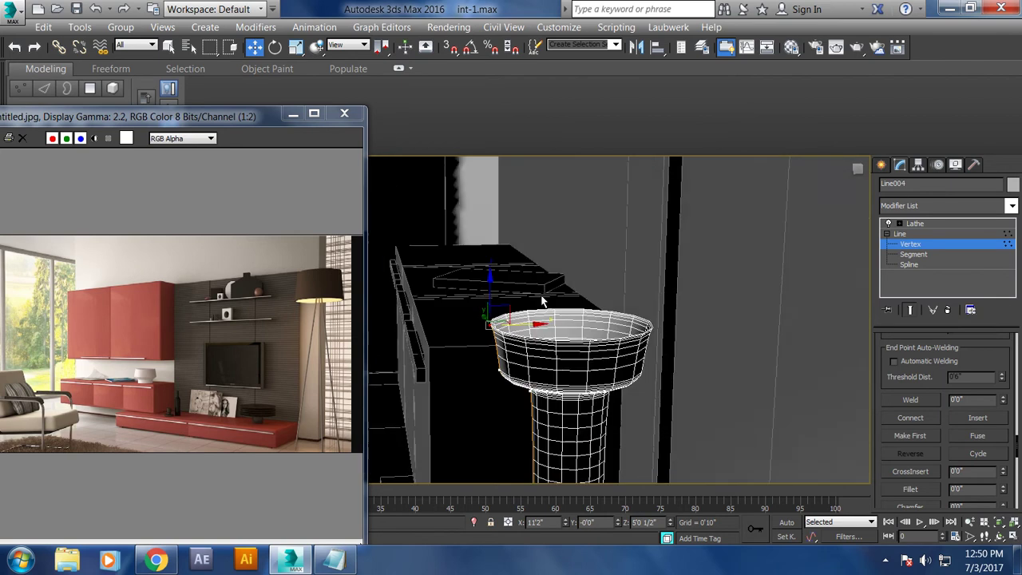
drag(675, 393, 675, 392)
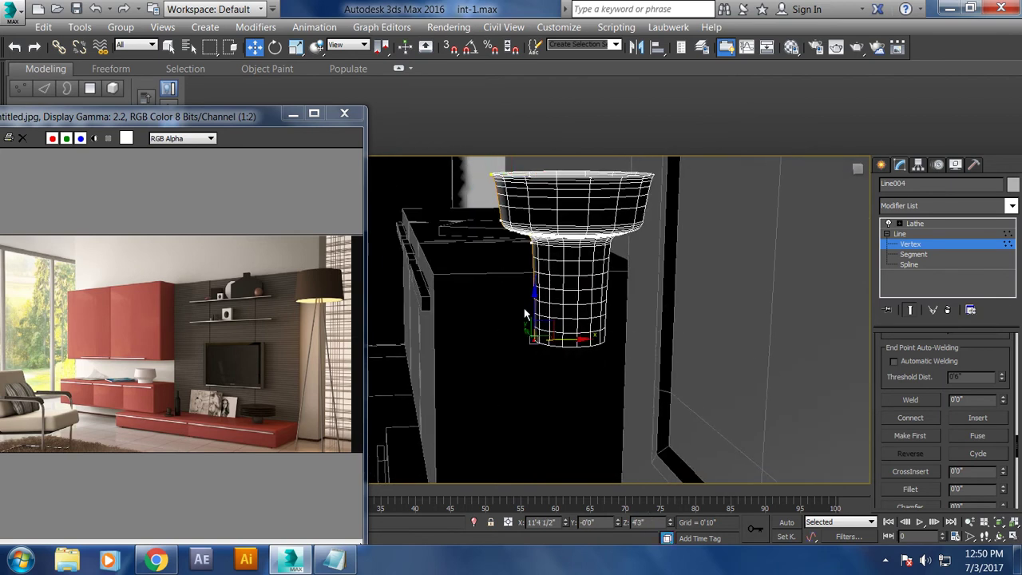
drag(533, 312, 529, 244)
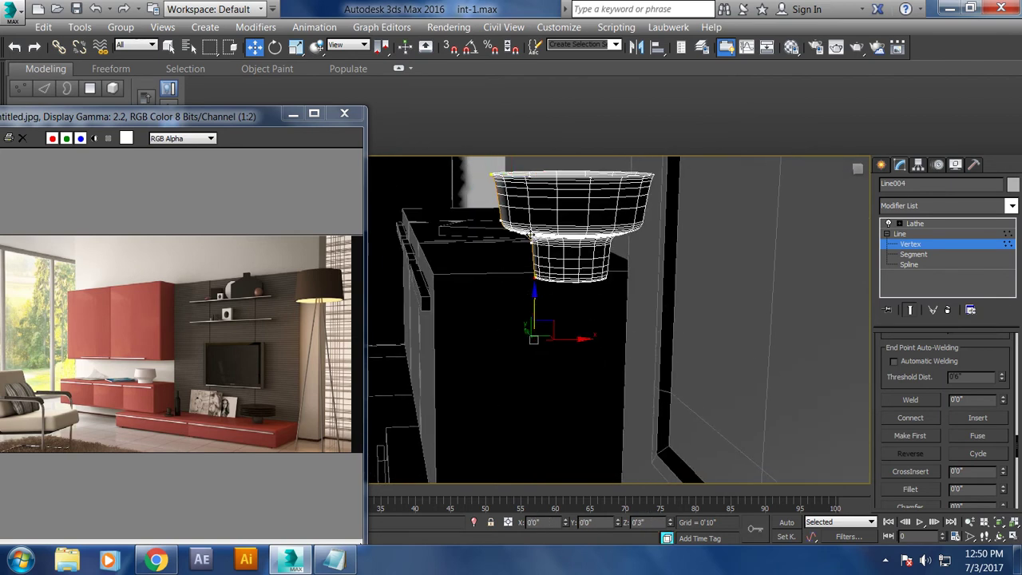
scroll(528, 242, down, 5)
mouse_move(559, 320)
alt+middle_down()
mouse_move(621, 336)
mouse_move(640, 319)
alt+middle_up()
scroll(621, 336, down, 3)
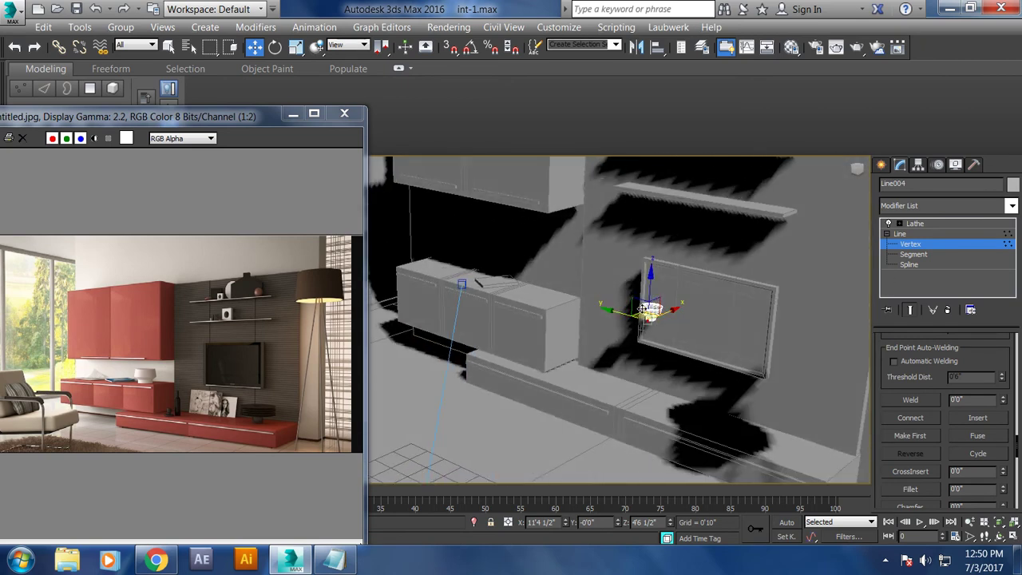
Step: Convert the lathed bowl to an Editable Poly and move it onto the cabinet top
right_click(650, 296)
click(816, 484)
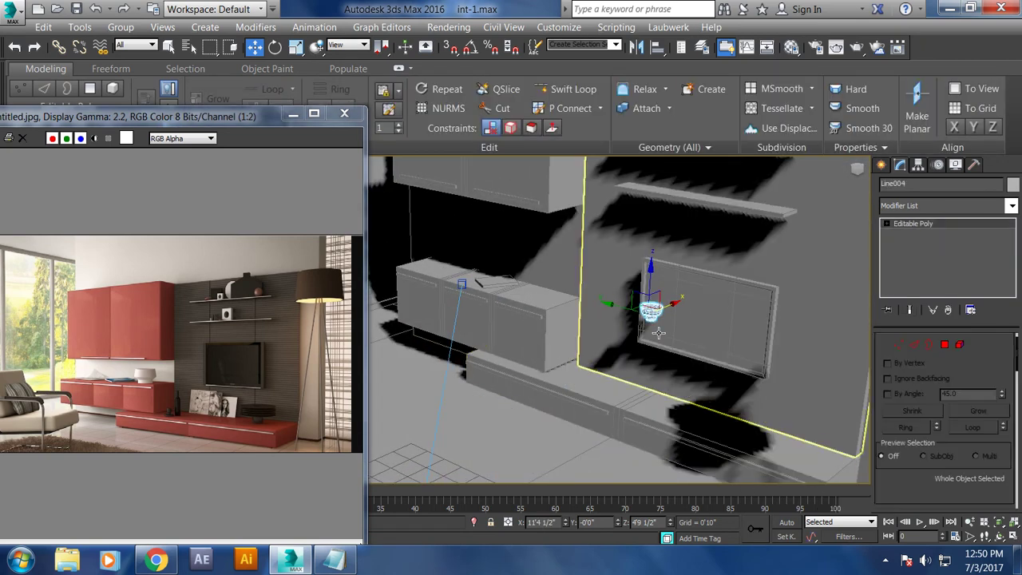
mouse_move(663, 308)
mouse_down()
mouse_move(515, 269)
mouse_move(549, 275)
mouse_up()
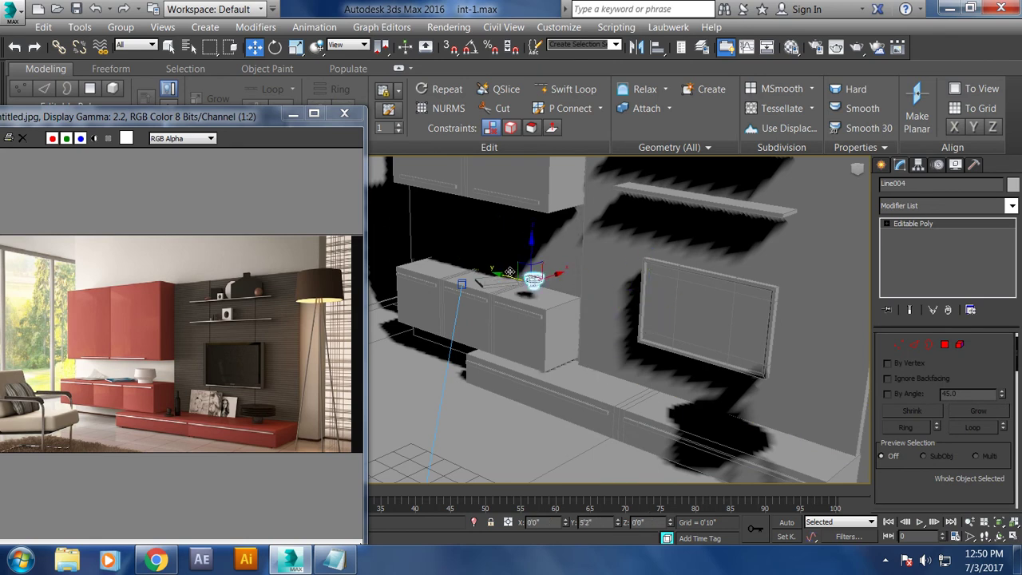
key(r)
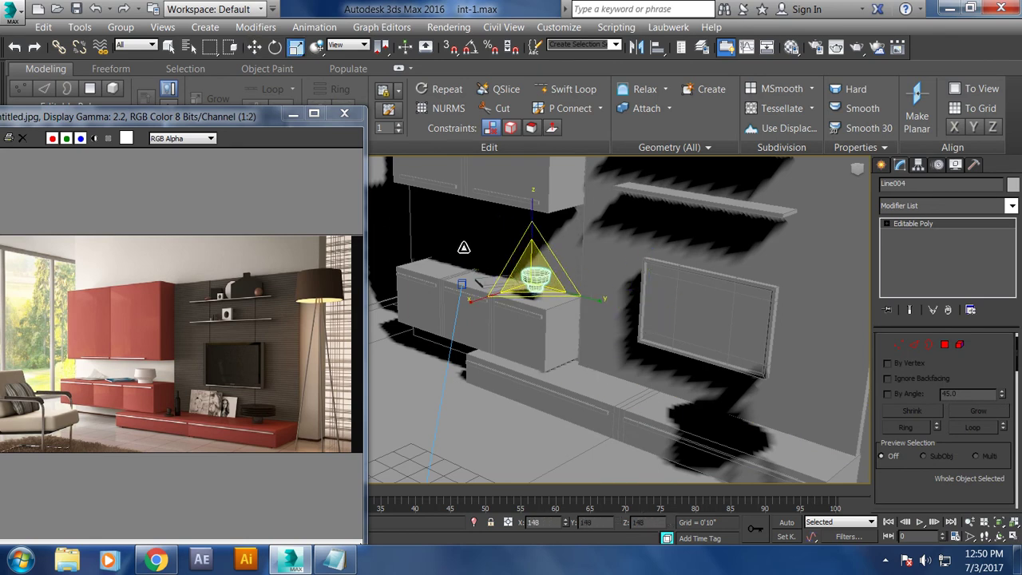
key(w)
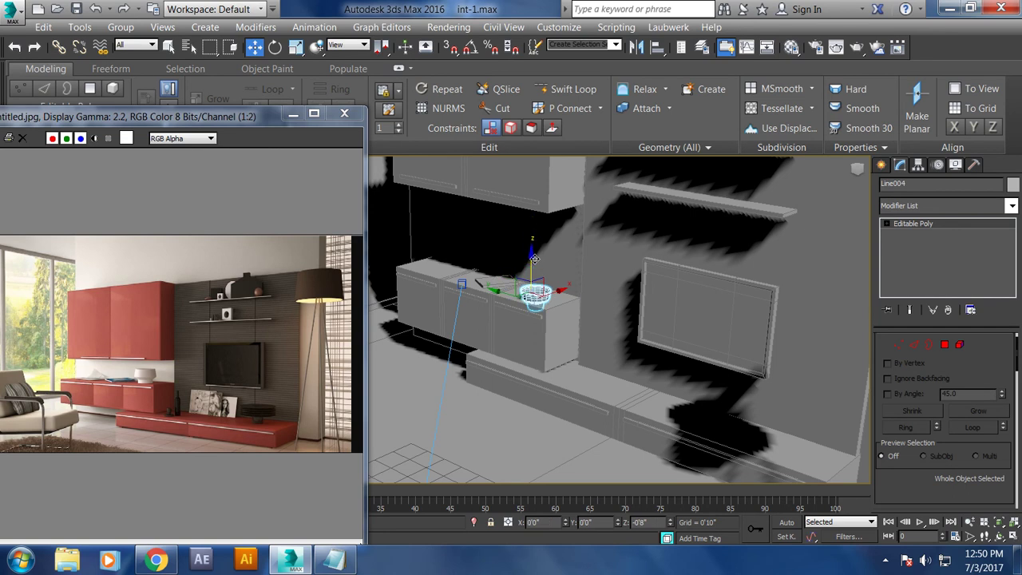
Step: Slide the bowl along the cabinet top to rest beside Box017
scroll(531, 238, up, 10)
alt+middle_drag(536, 269, 521, 301)
mouse_move(522, 301)
mouse_down()
mouse_move(536, 270)
mouse_move(536, 217)
mouse_up()
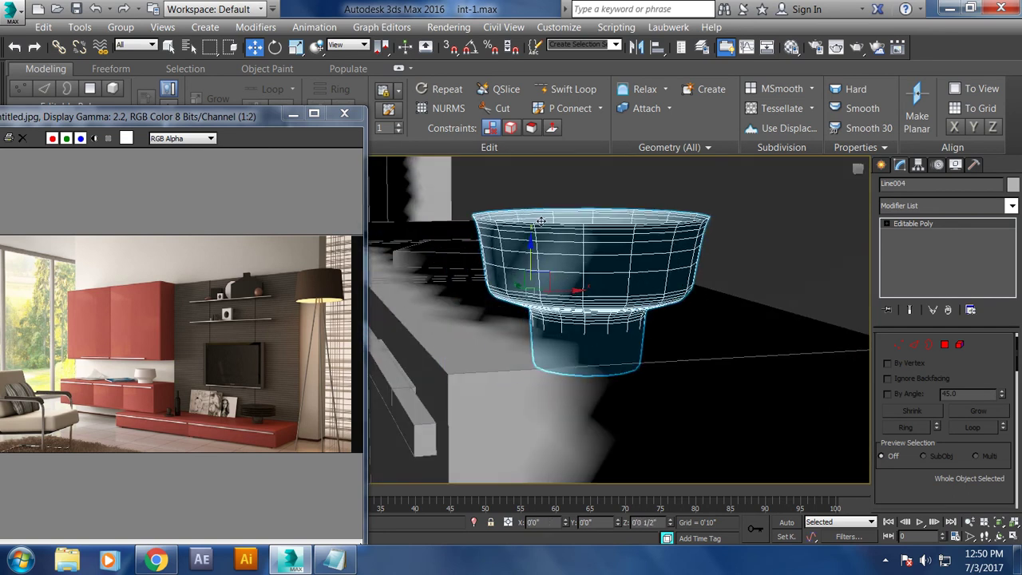
scroll(536, 217, down, 5)
alt+middle_drag(536, 217, 596, 287)
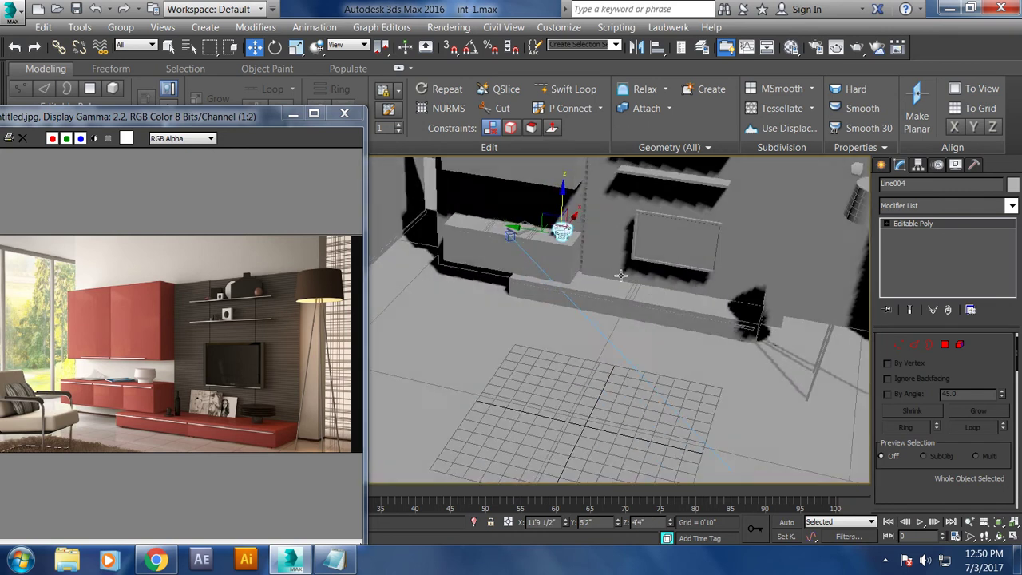
scroll(596, 288, up, 2)
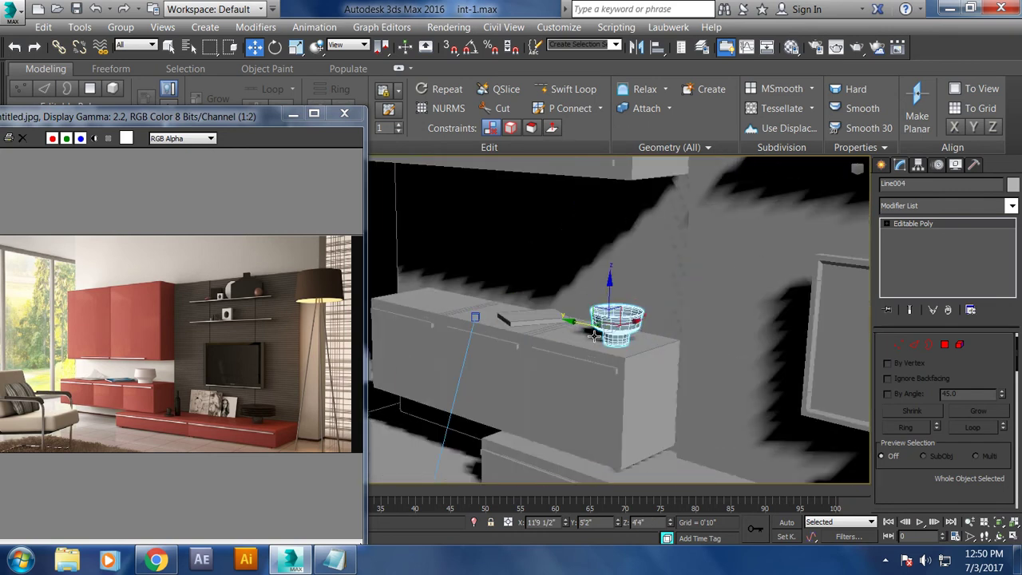
drag(577, 324, 562, 316)
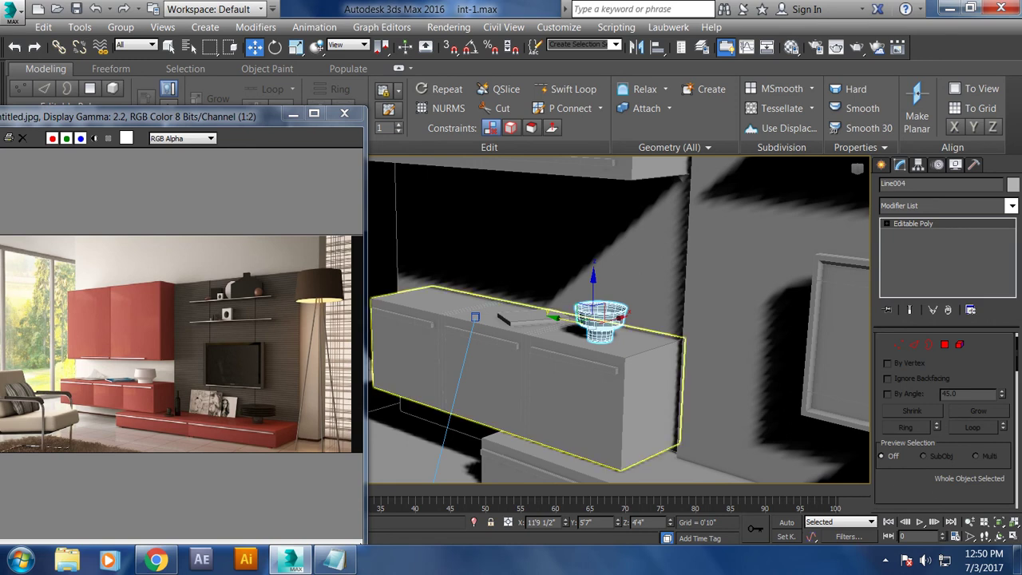
click(884, 562)
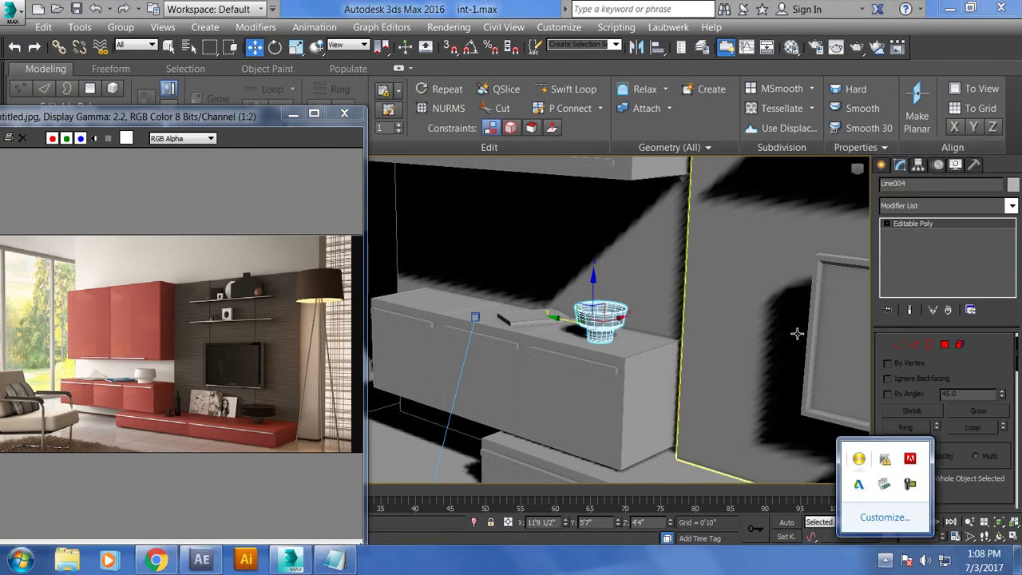
Step: Select wall panel Box013 and maximize a flat orthographic view framed on the cabinet
click(772, 293)
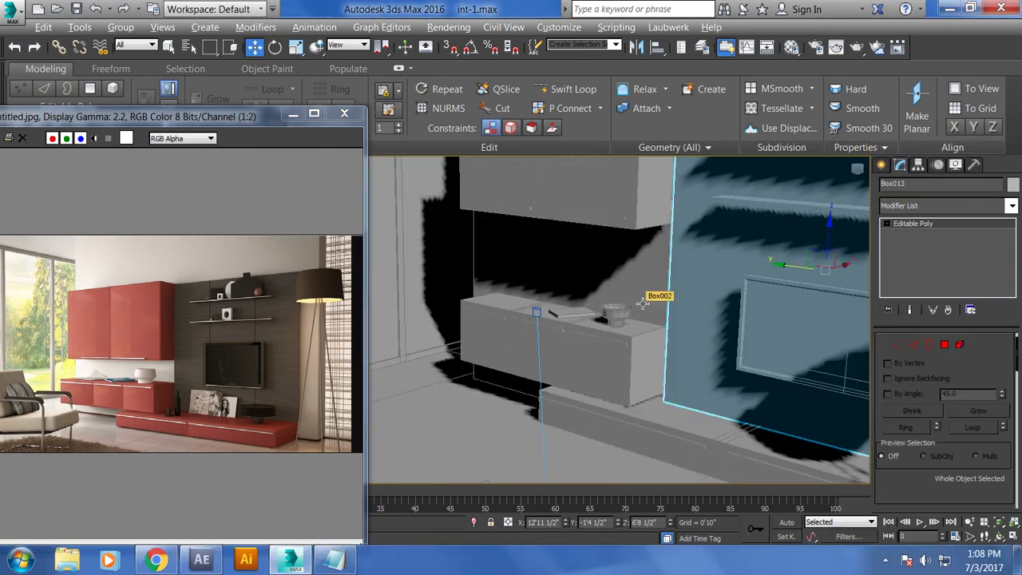
alt+middle_drag(643, 303, 622, 289)
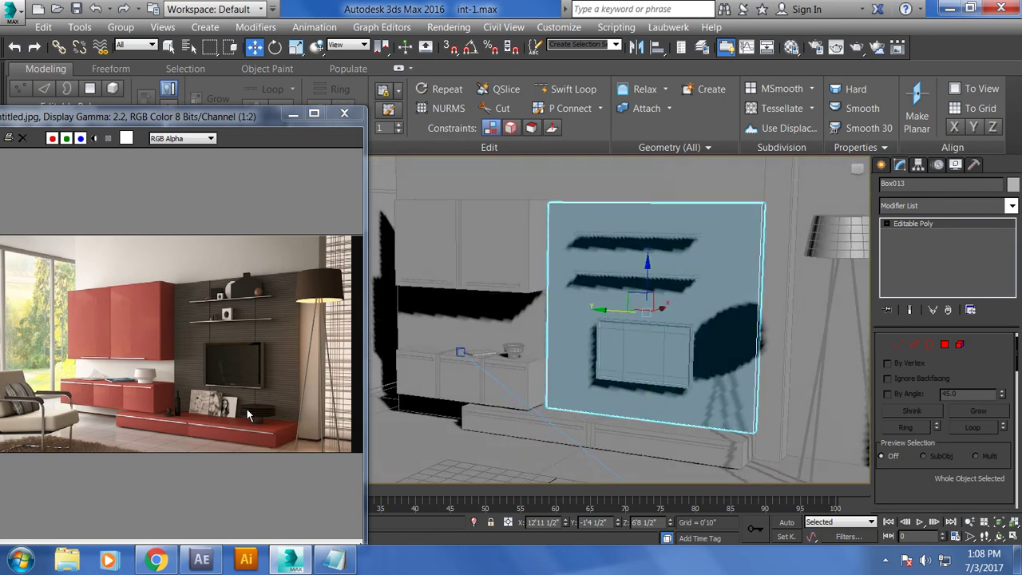
scroll(184, 399, up, 2)
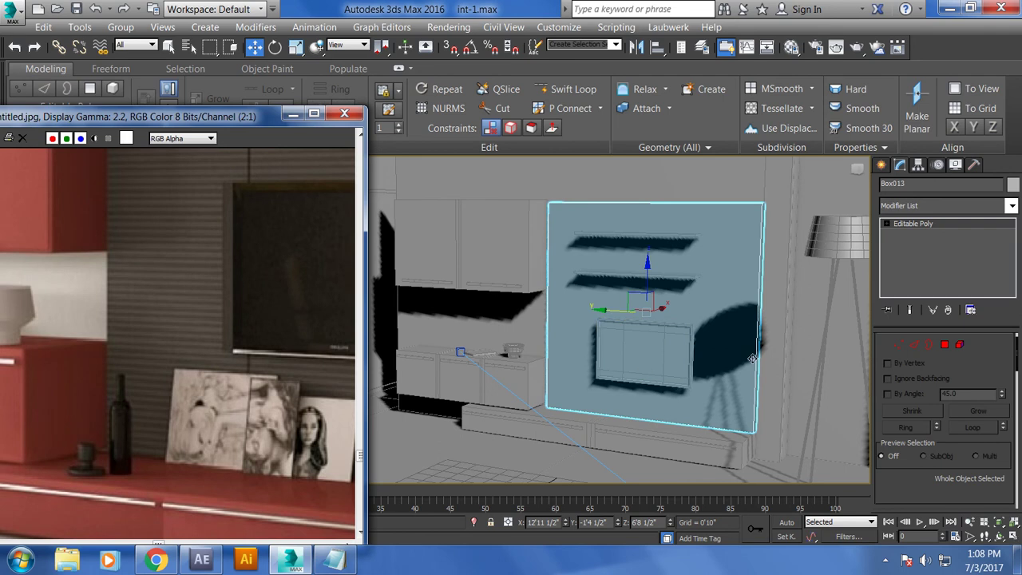
scroll(647, 351, up, 2)
scroll(651, 336, up, 3)
scroll(655, 320, up, 2)
scroll(663, 318, down, 2)
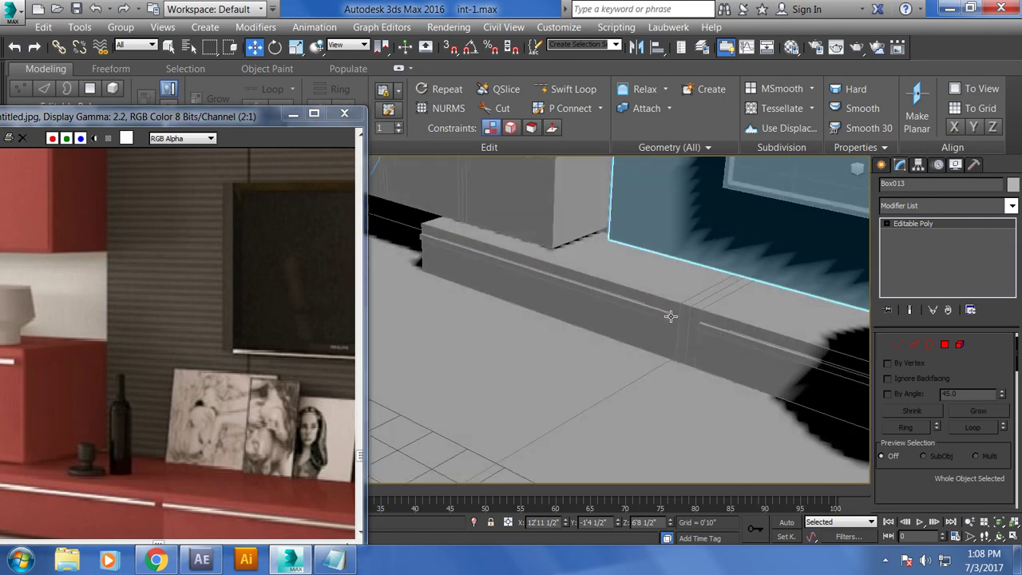
scroll(671, 344, down, 2)
scroll(671, 372, up, 5)
key(alt+w)
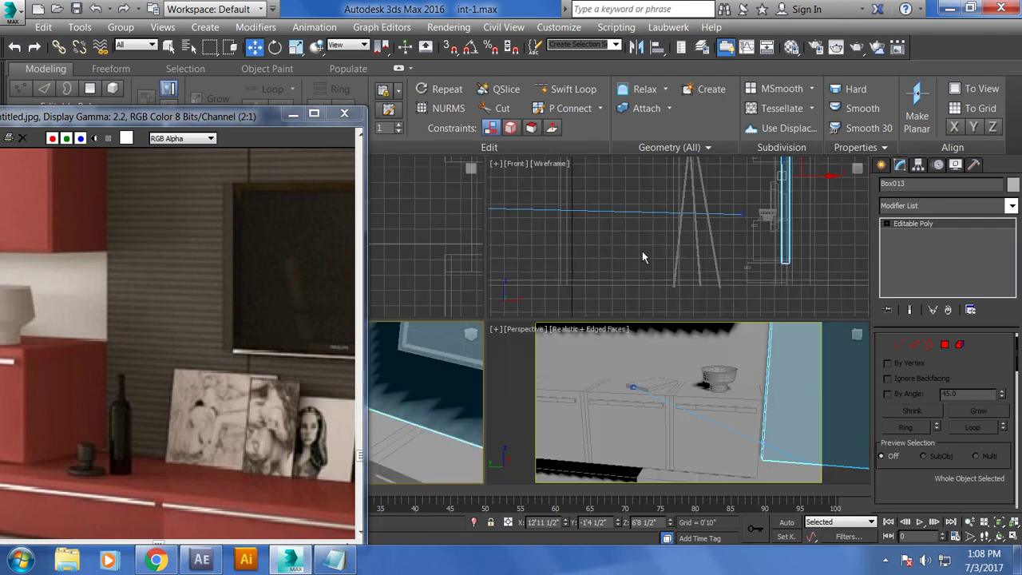
key(alt+w)
scroll(639, 267, up, 3)
middle_drag(655, 258, 681, 251)
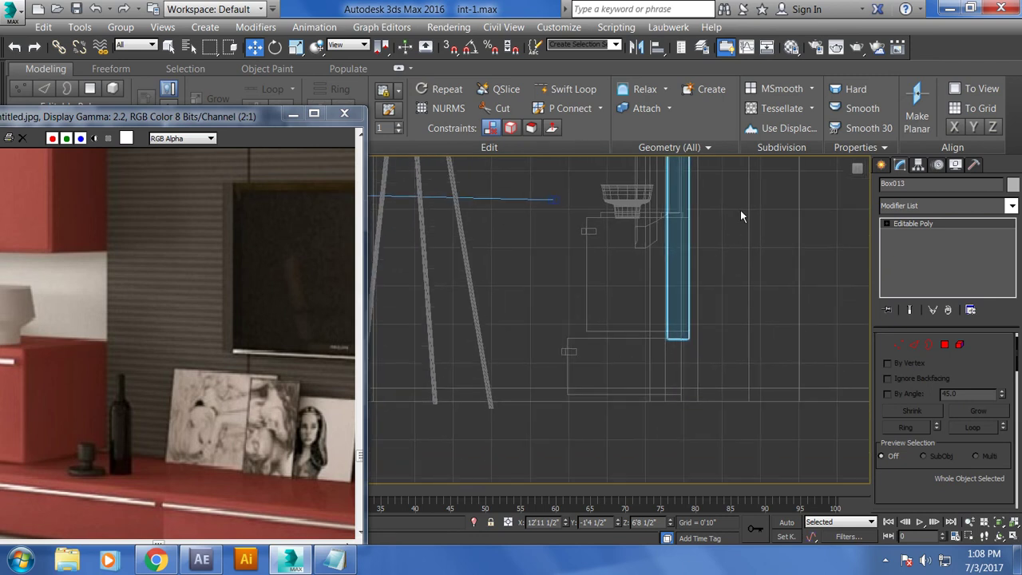
Step: Draw the four-point line Line005 as a tall bottle profile with an angled shoulder
click(882, 164)
click(902, 187)
click(903, 275)
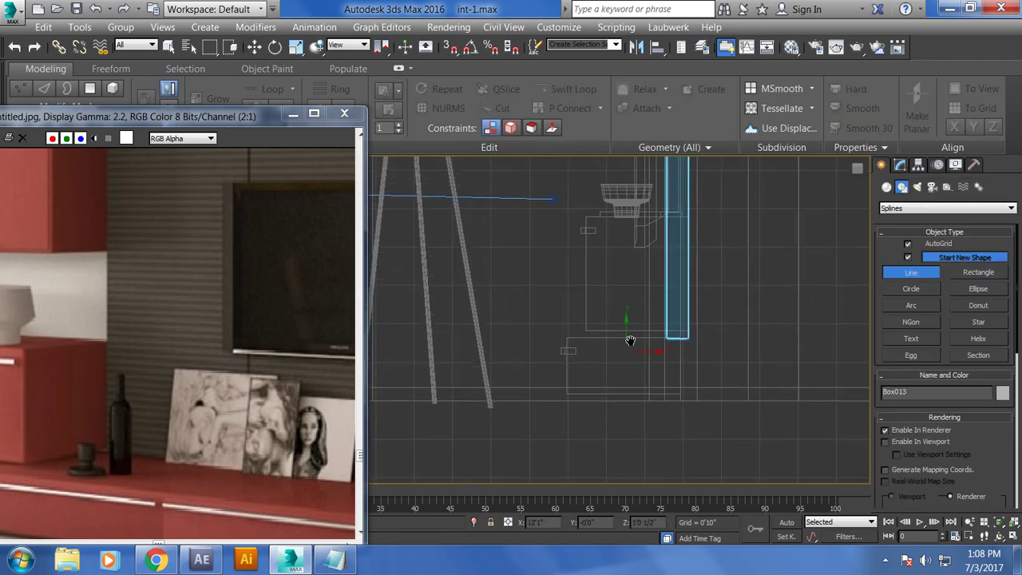
scroll(635, 331, up, 2)
click(591, 188)
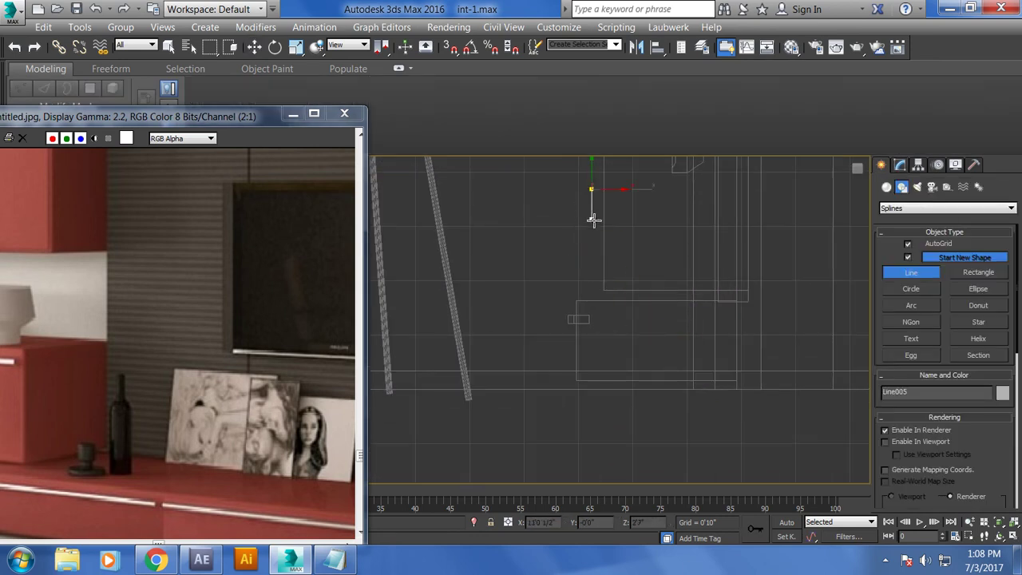
click(592, 222)
click(583, 244)
click(583, 337)
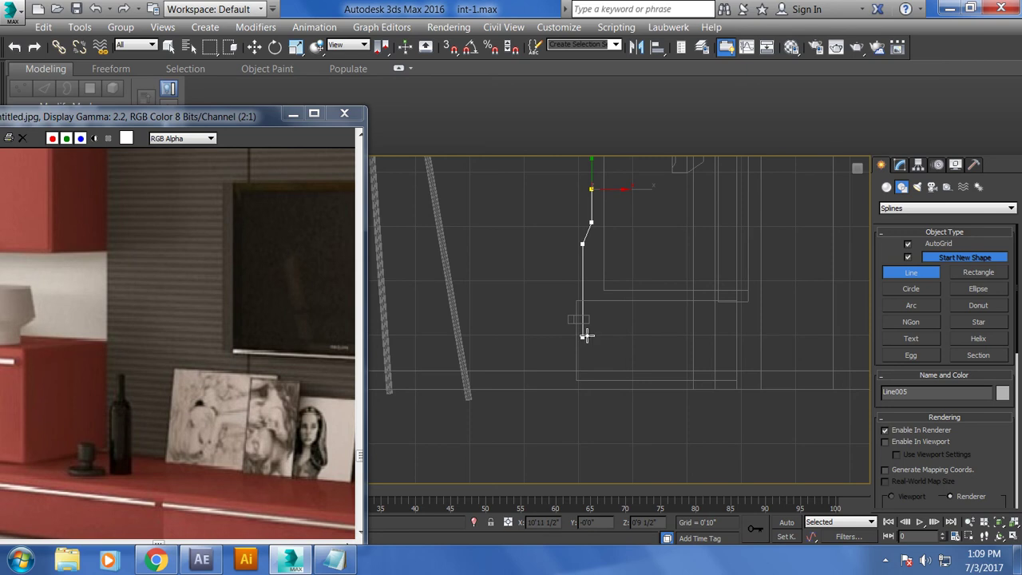
right_click(591, 336)
right_click(828, 324)
click(901, 165)
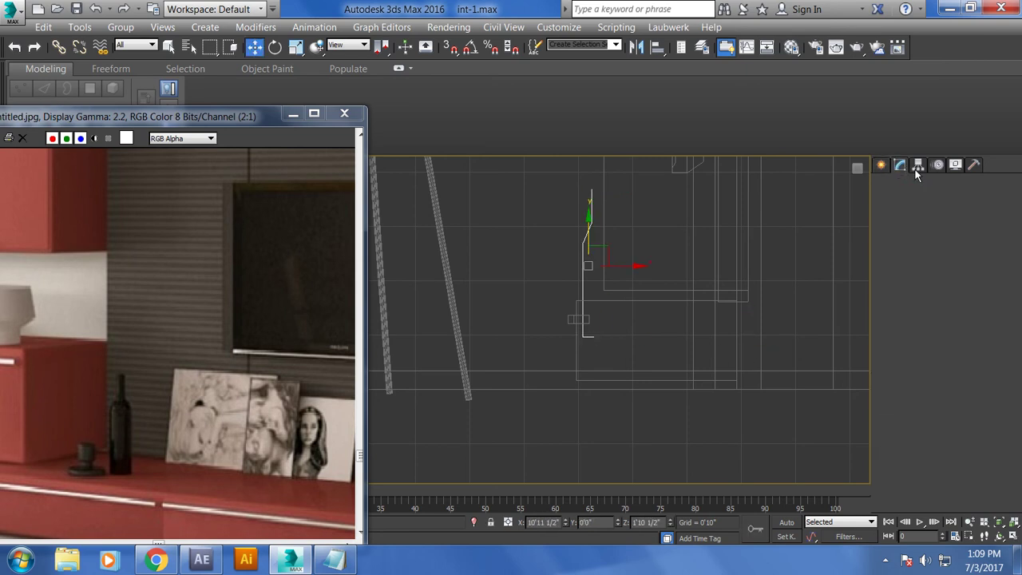
click(1010, 206)
text(lat)
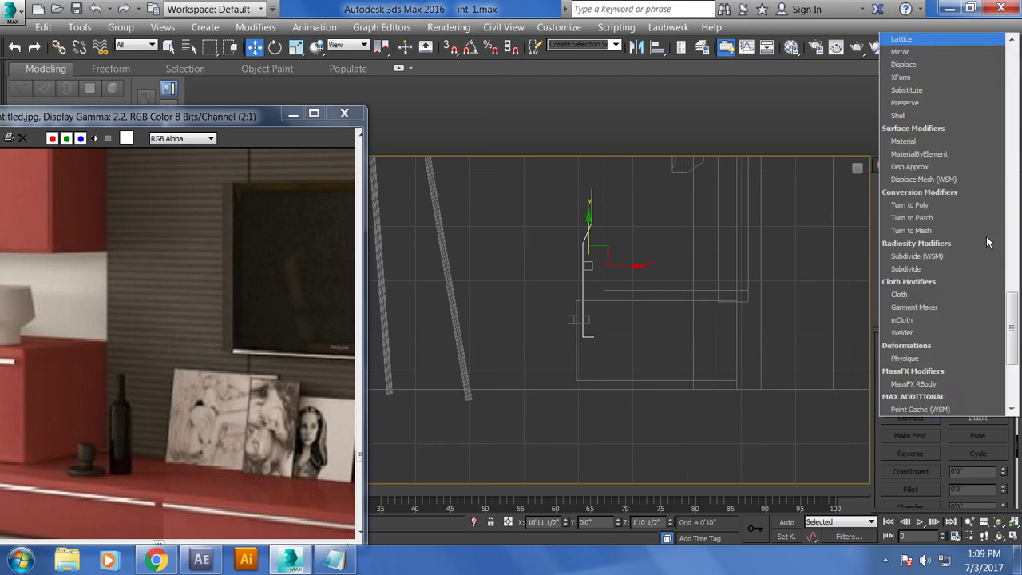
key(Return)
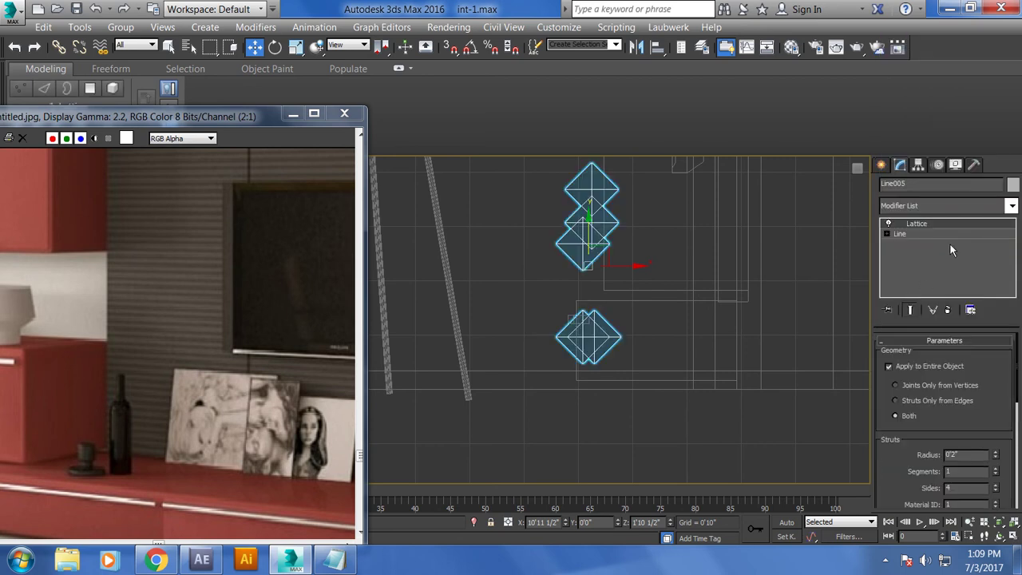
key(alt+w)
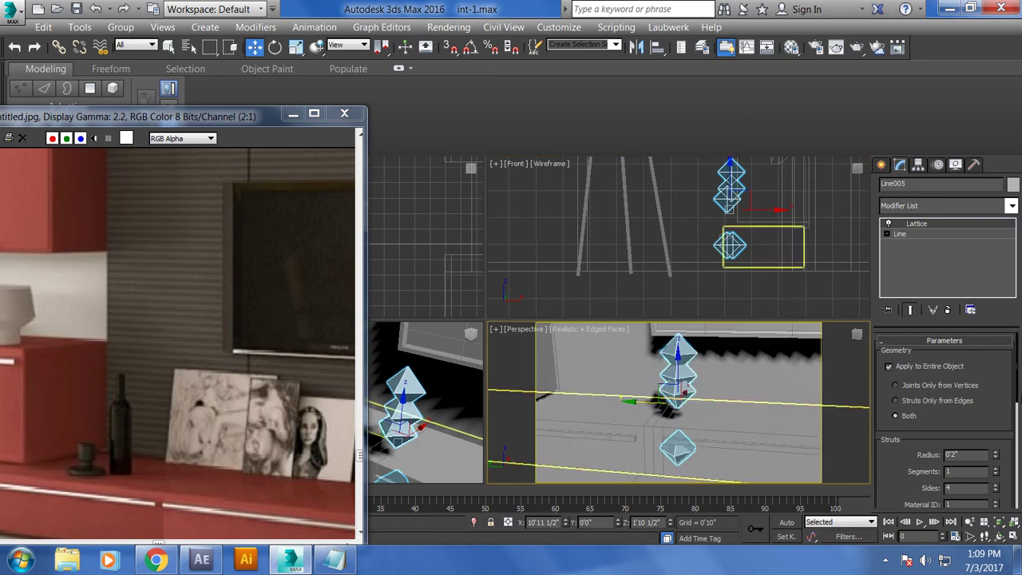
click(951, 309)
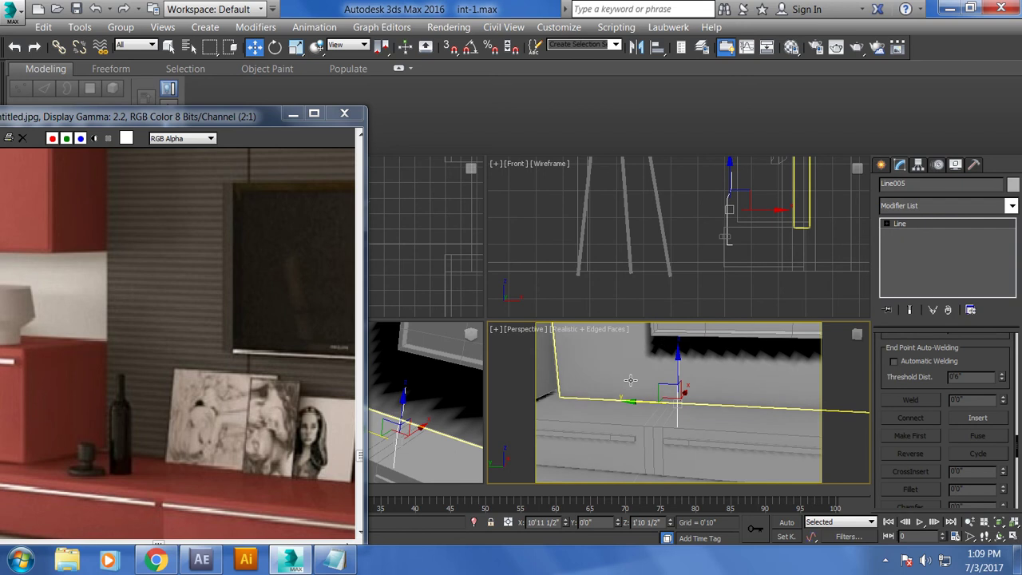
key(alt+w)
mouse_move(559, 376)
alt+middle_down()
mouse_move(612, 384)
mouse_move(642, 354)
alt+middle_up()
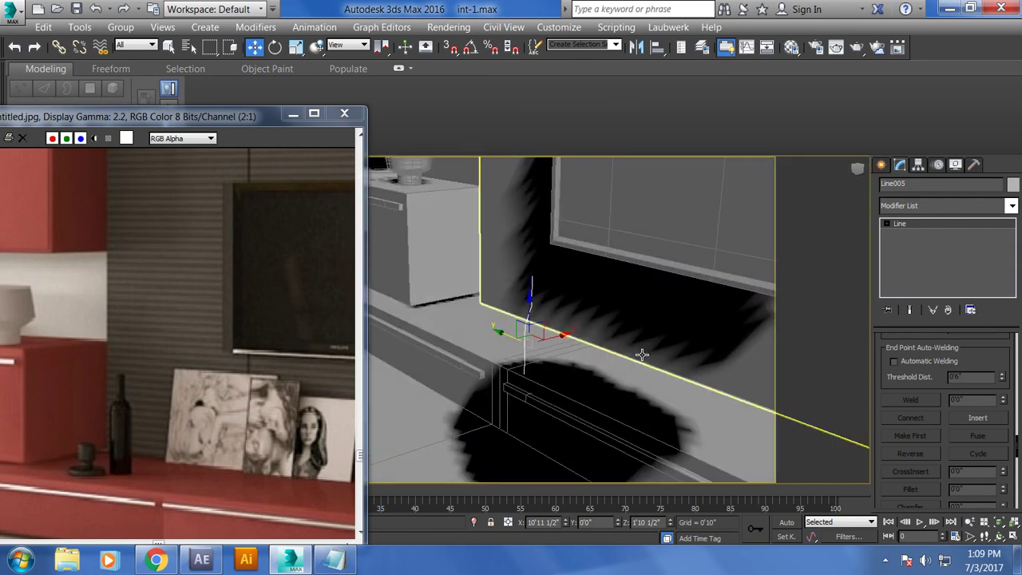
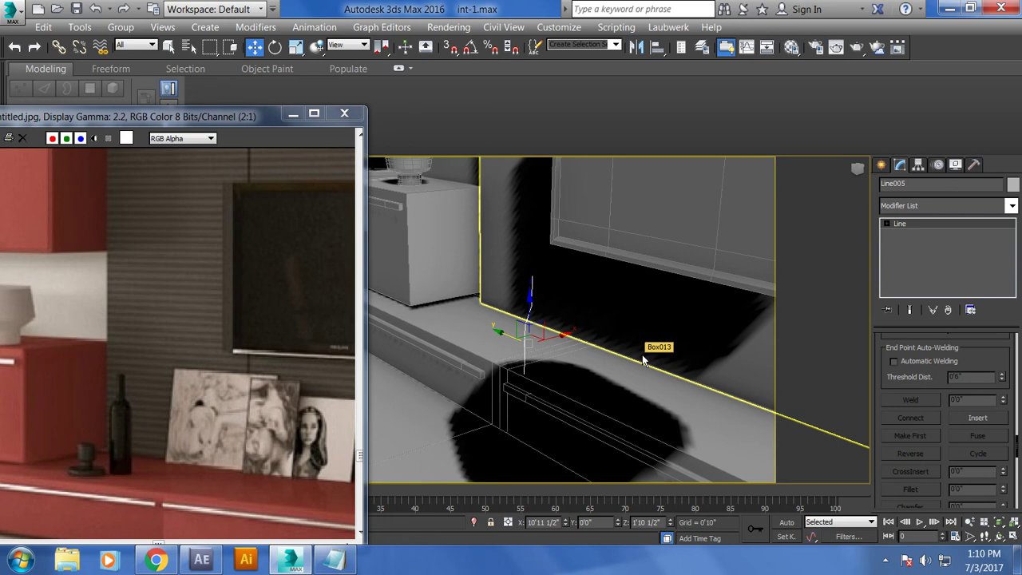
Step: Apply a Lathe modifier aligned to Max to Line005, turning the profile into a bottle
click(1012, 206)
scroll(983, 283, down, 5)
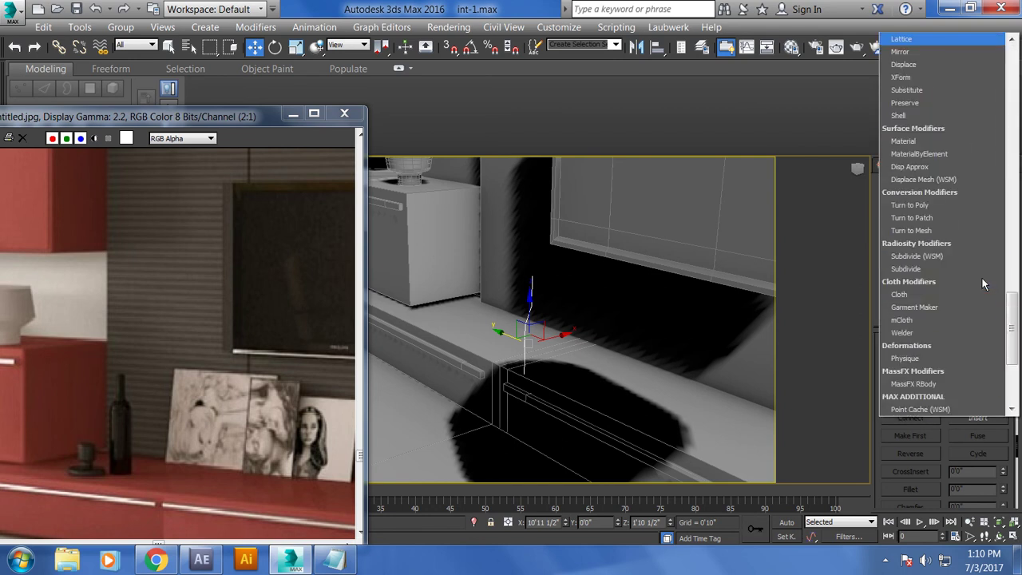
key(l)
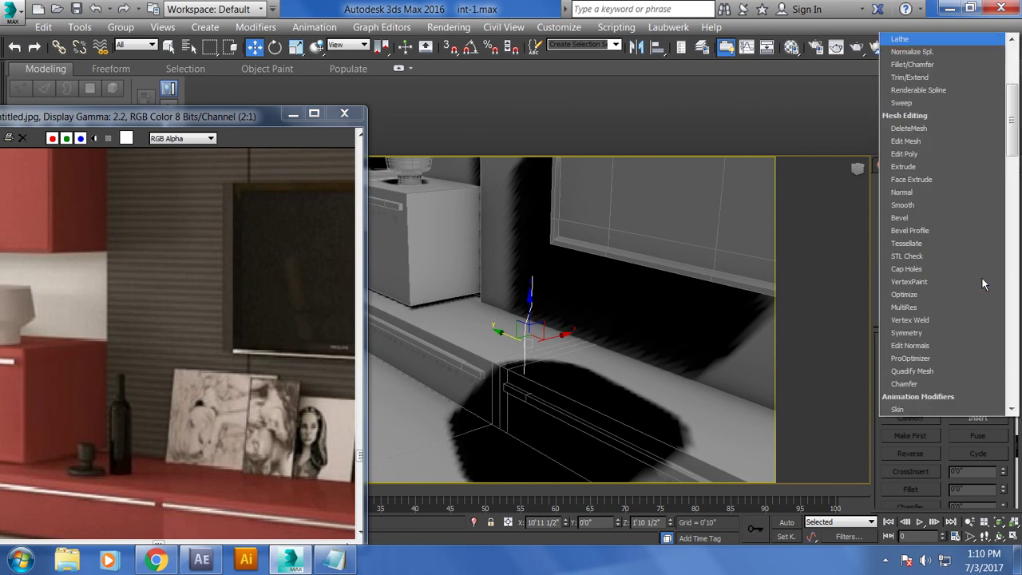
key(Return)
scroll(991, 478, down, 3)
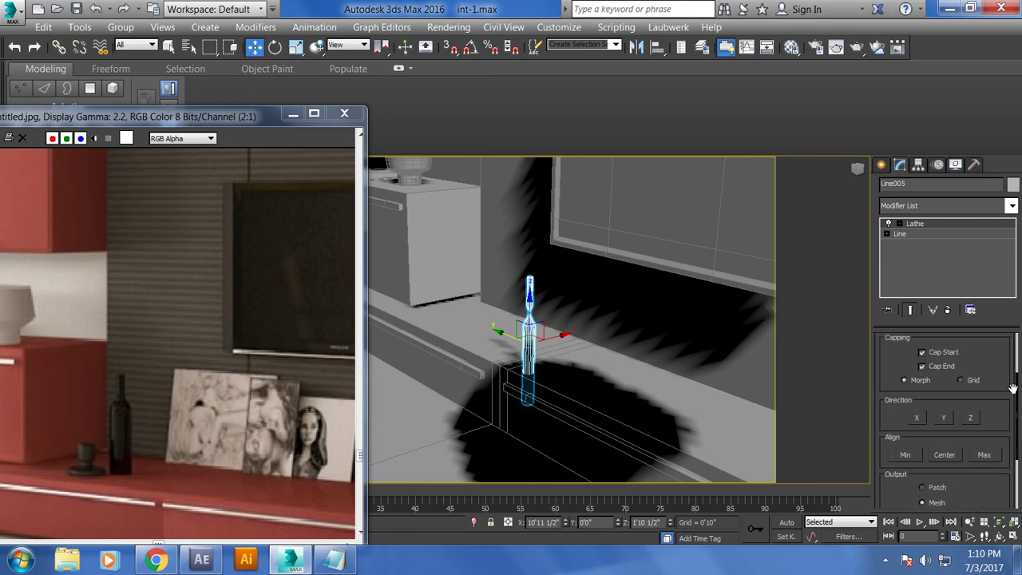
click(984, 440)
scroll(616, 365, up, 3)
mouse_move(611, 371)
middle_down()
mouse_move(601, 382)
mouse_move(561, 306)
middle_up()
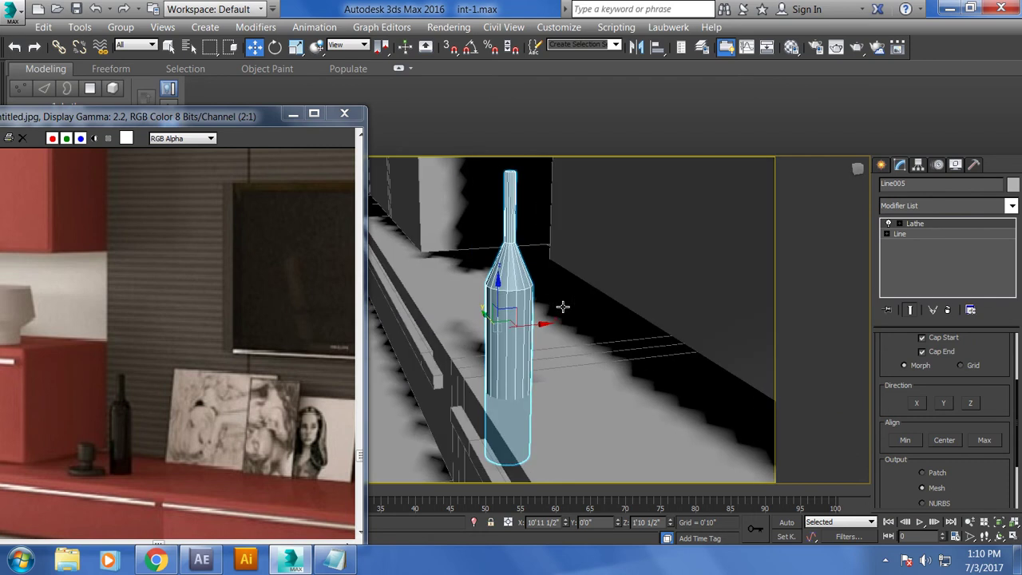
Step: At the line's Vertex level, raise the bottom vertex of the bottle profile
click(899, 224)
click(918, 233)
click(886, 243)
click(909, 254)
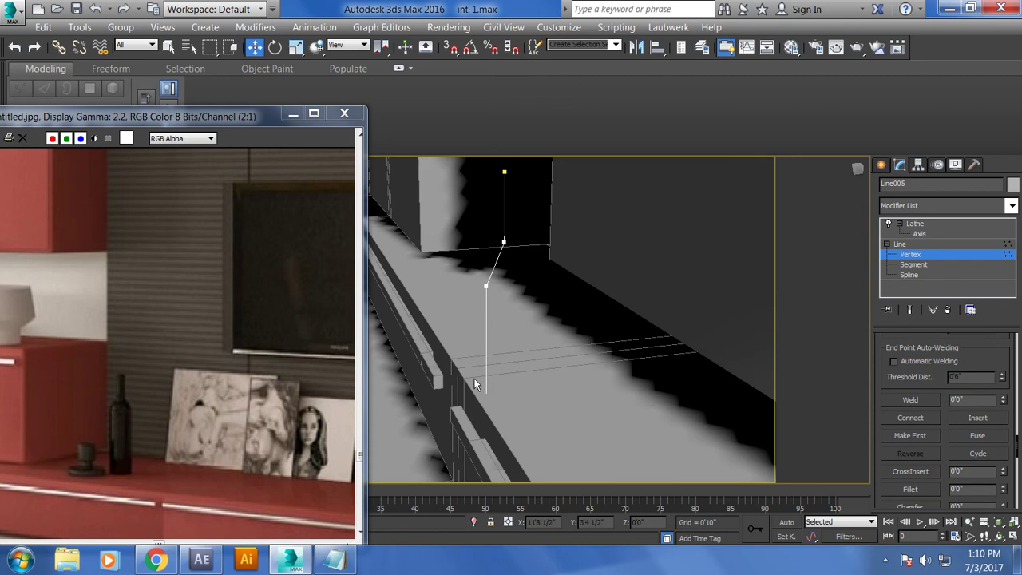
key(F3)
drag(468, 344, 538, 461)
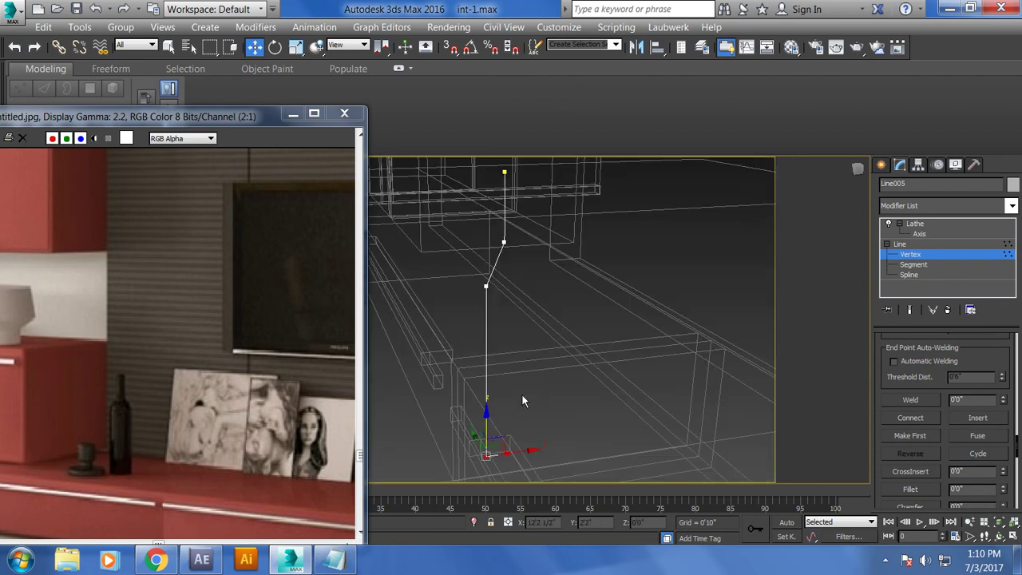
drag(490, 417, 495, 334)
key(F3)
alt+middle_drag(536, 276, 447, 191)
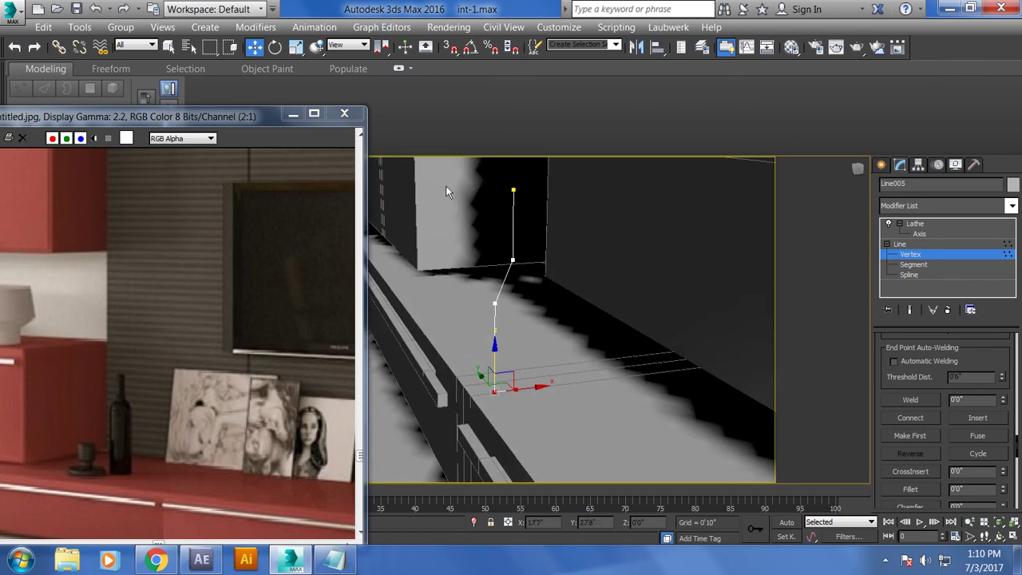
click(916, 224)
Step: Make the wall box see-through and drag the profile's top vertices to reshape the neck
click(486, 237)
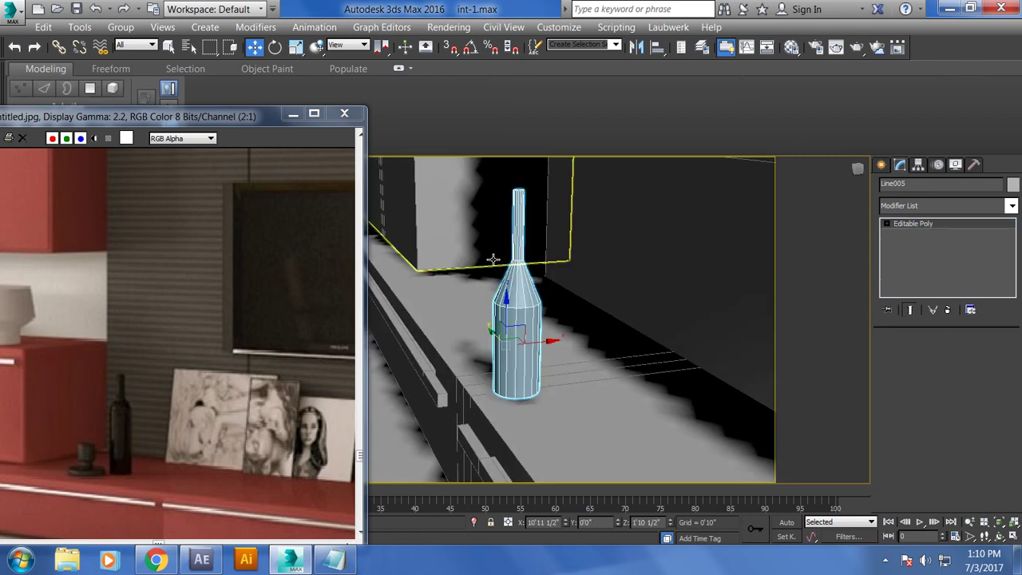
key(alt+x)
click(518, 335)
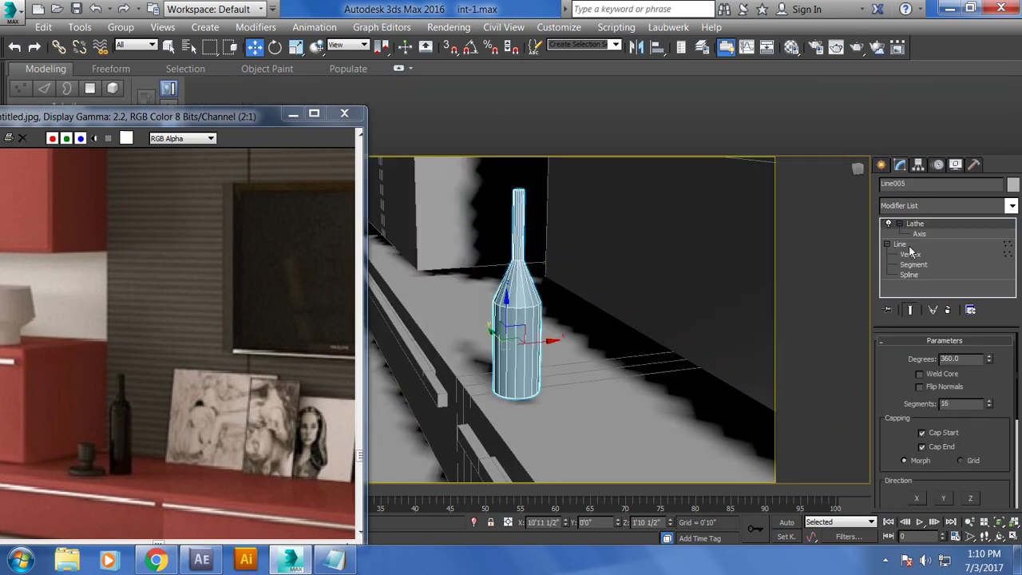
click(911, 254)
click(910, 309)
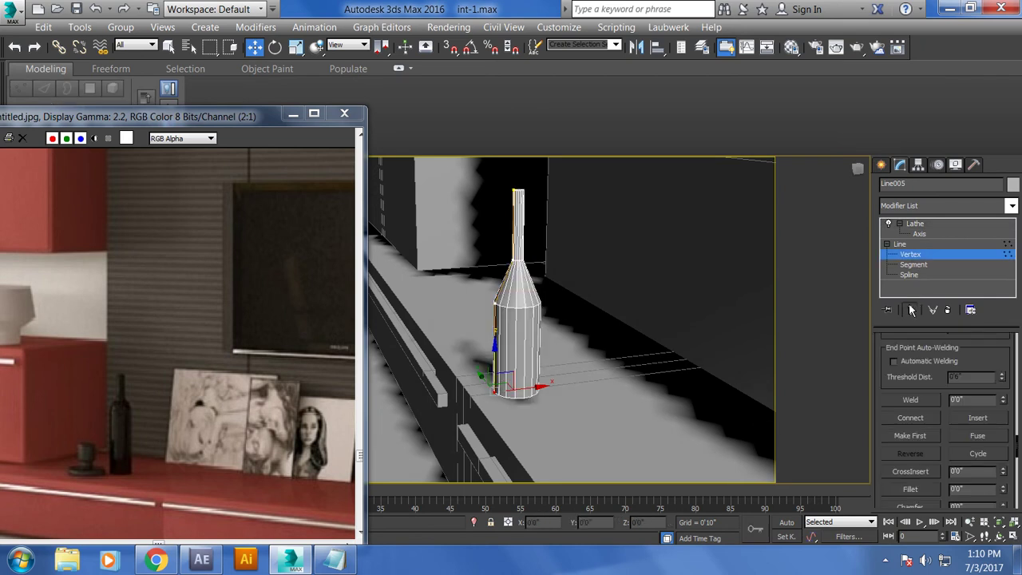
drag(493, 180, 544, 215)
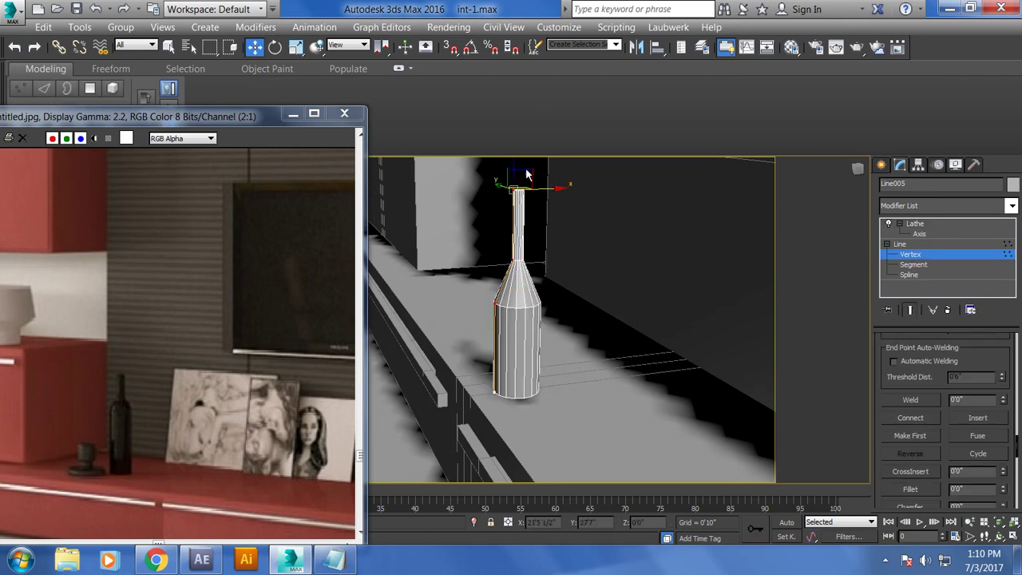
drag(514, 165, 518, 225)
Step: Lower the top vertex and the neck-base vertex, then select the shoulder vertex
mouse_move(518, 226)
alt+middle_down()
mouse_move(522, 273)
mouse_move(552, 213)
alt+middle_up()
drag(552, 213, 553, 264)
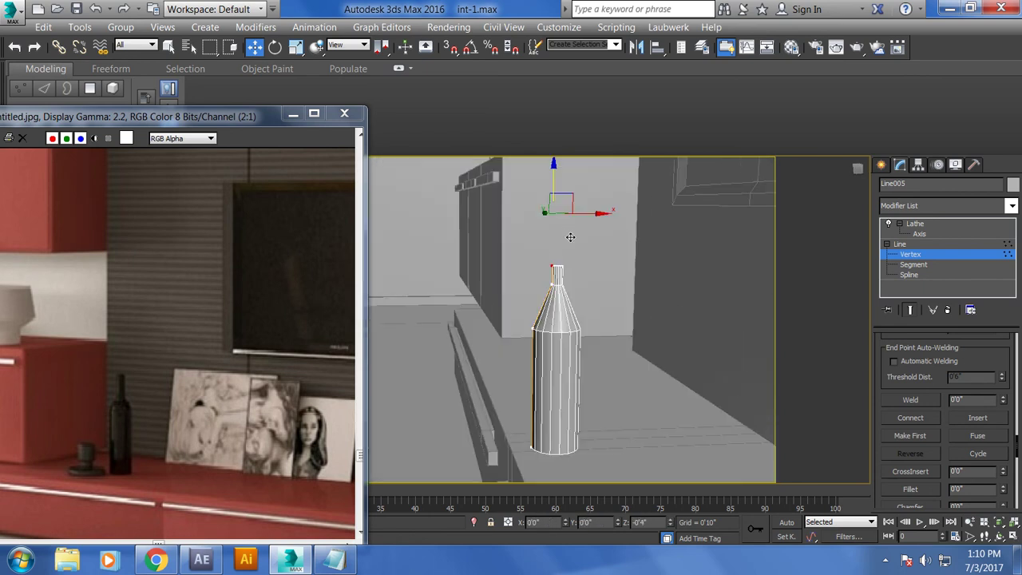
scroll(552, 264, up, 4)
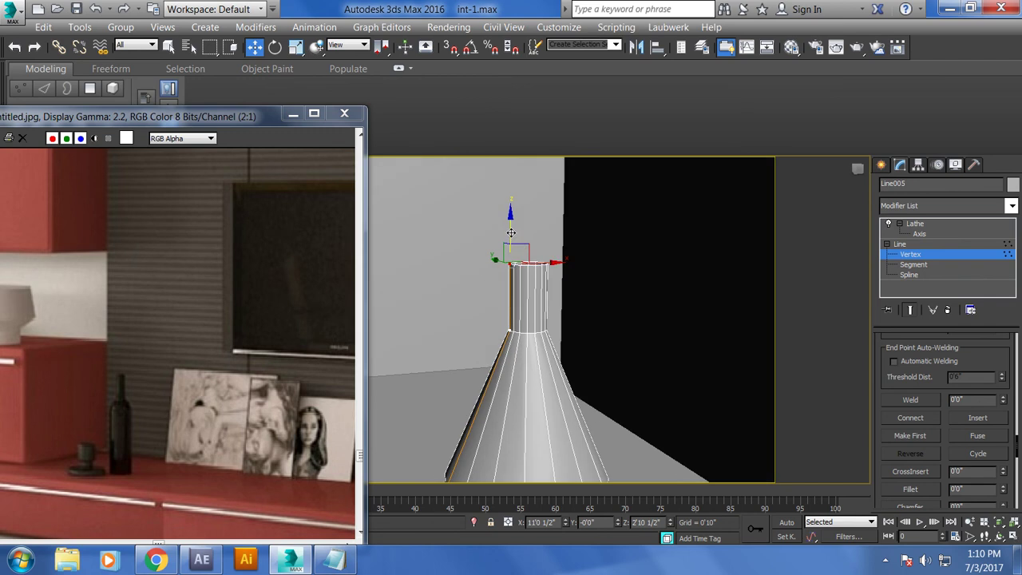
scroll(532, 175, down, 2)
scroll(520, 287, down, 2)
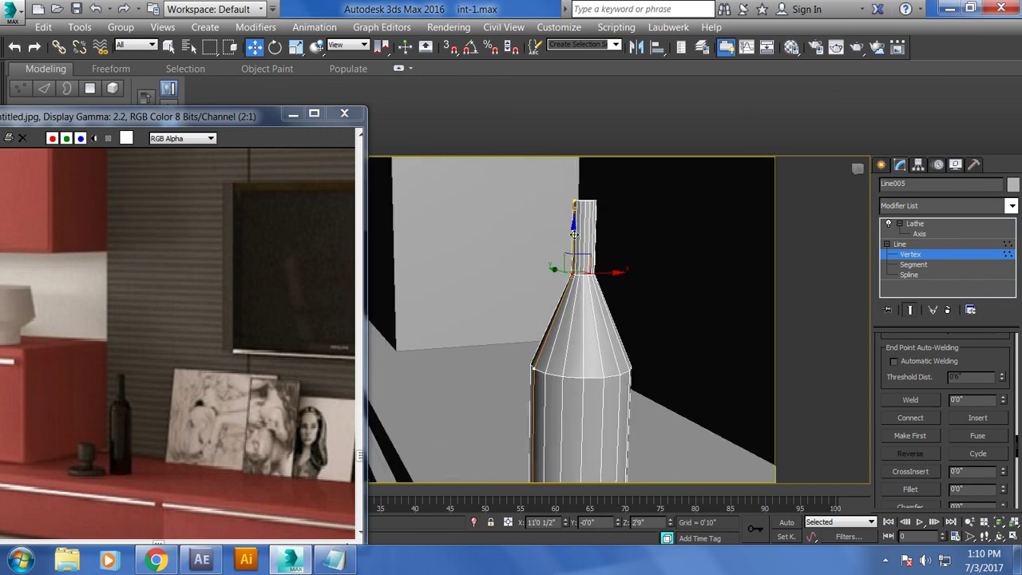
drag(572, 248, 574, 258)
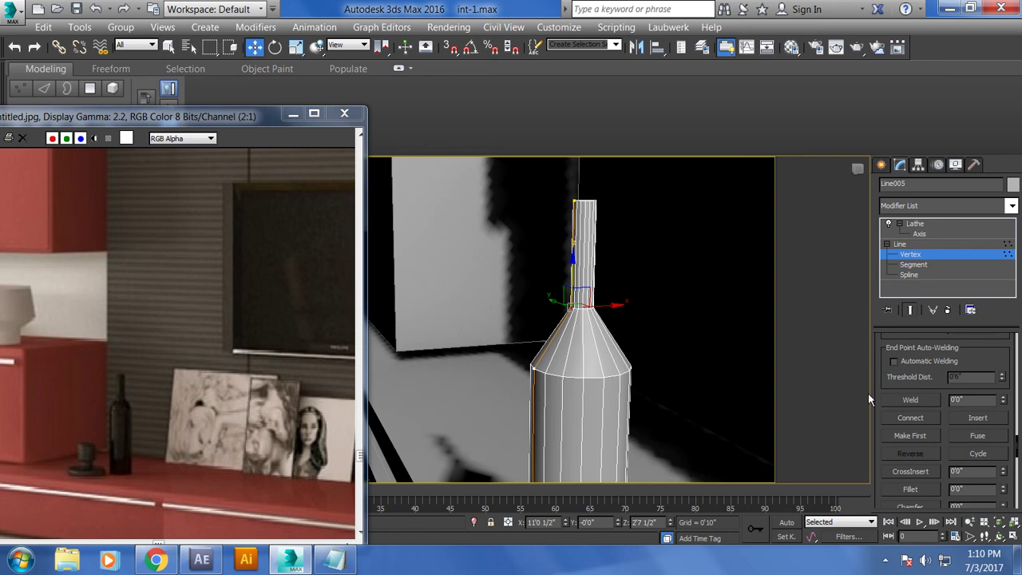
drag(510, 328, 564, 399)
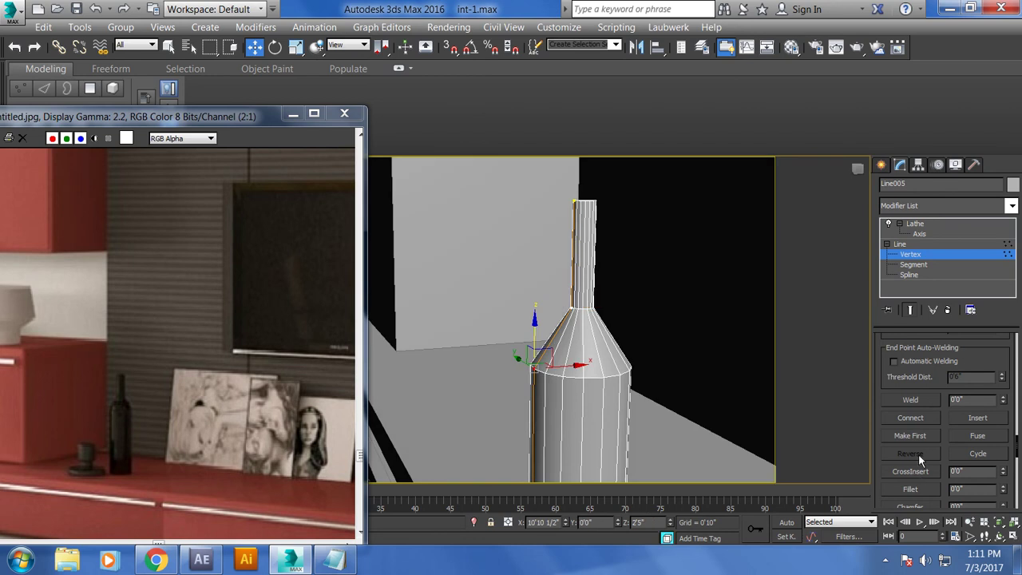
Step: Fillet the shoulder vertex into a smooth rounded curve
click(911, 489)
drag(537, 366, 539, 360)
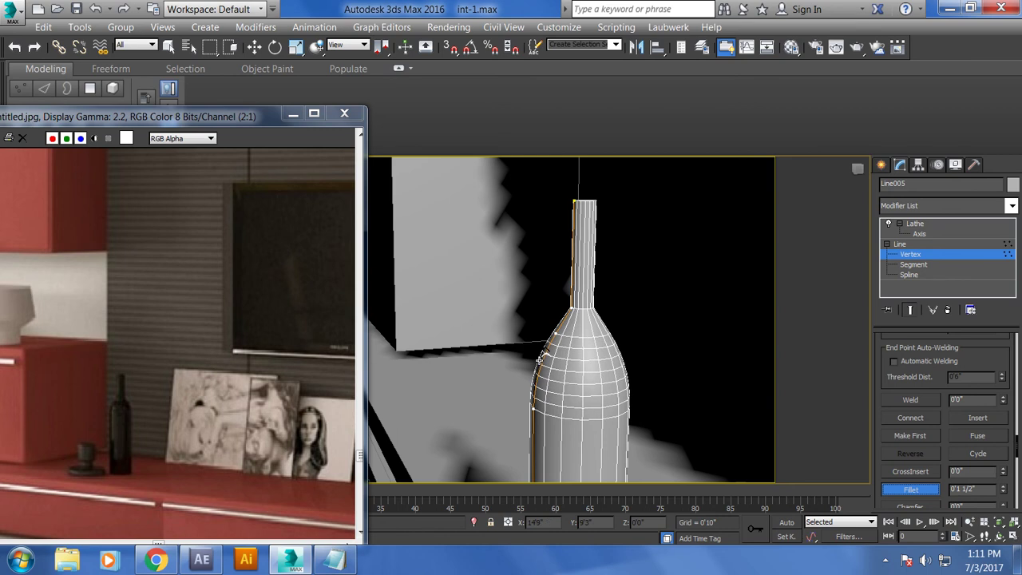
drag(539, 361, 540, 358)
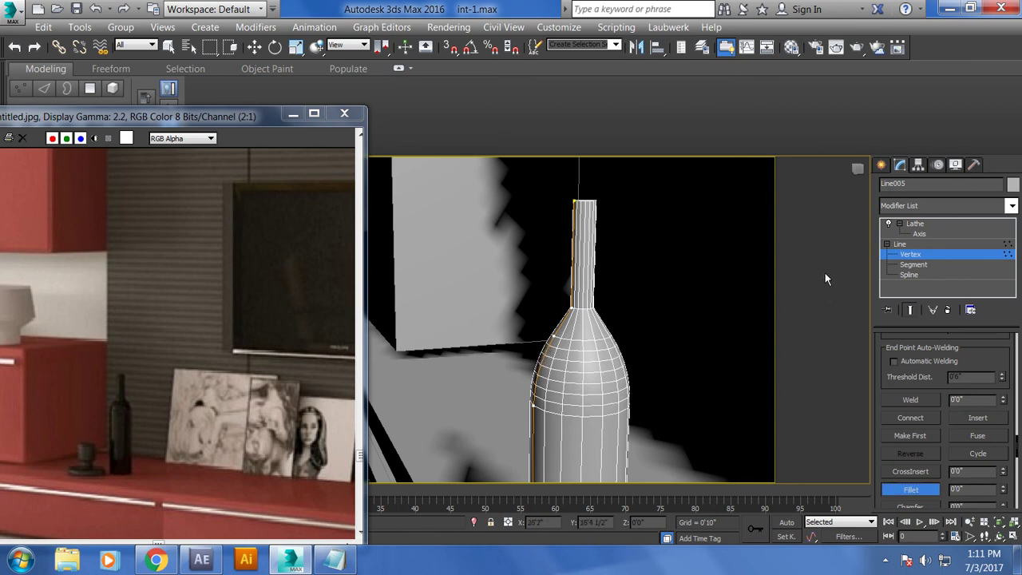
click(902, 244)
click(910, 253)
Step: Move the profile's top vertex down to shorten the neck, then select the upper vertices
click(573, 200)
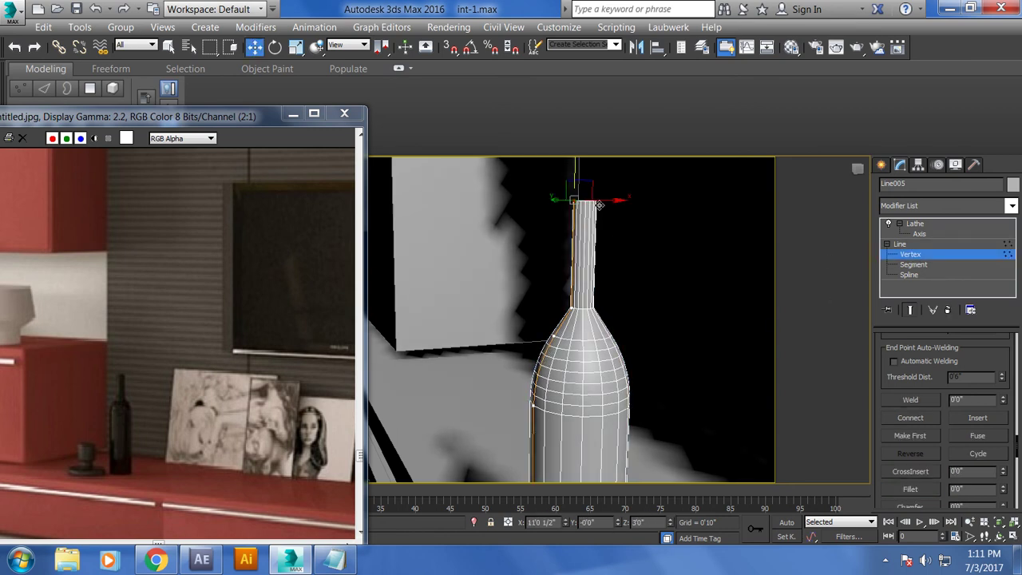
drag(583, 203, 595, 233)
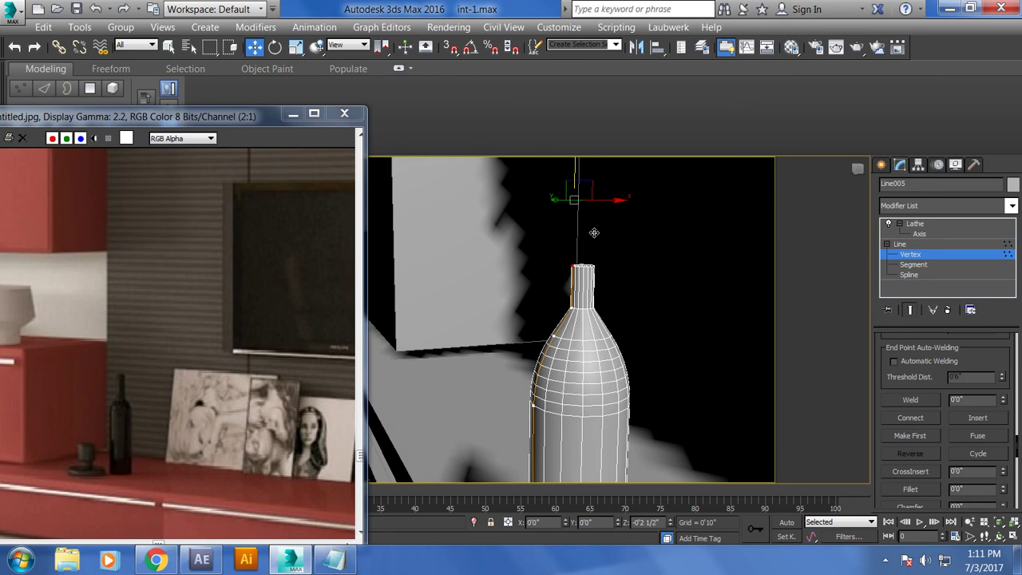
scroll(605, 248, down, 5)
scroll(605, 247, up, 1)
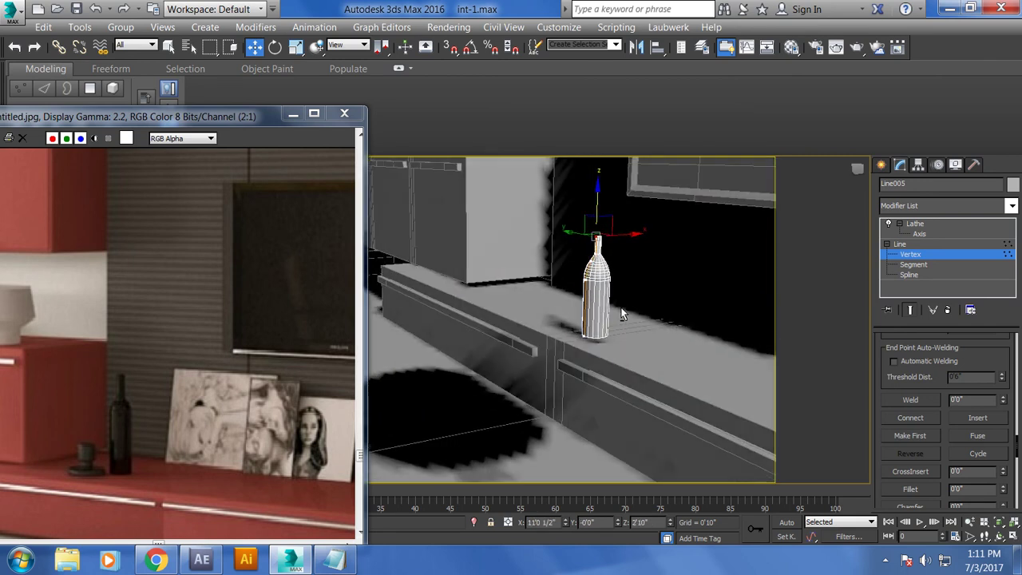
scroll(595, 249, up, 1)
scroll(583, 252, up, 1)
scroll(575, 256, up, 1)
drag(532, 182, 612, 288)
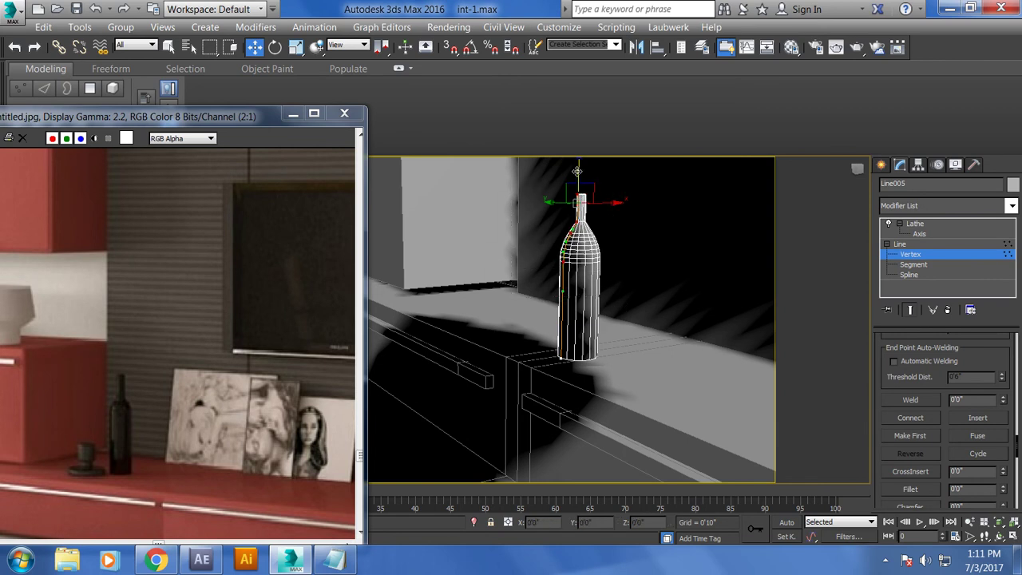
right_click(583, 236)
mouse_move(617, 399)
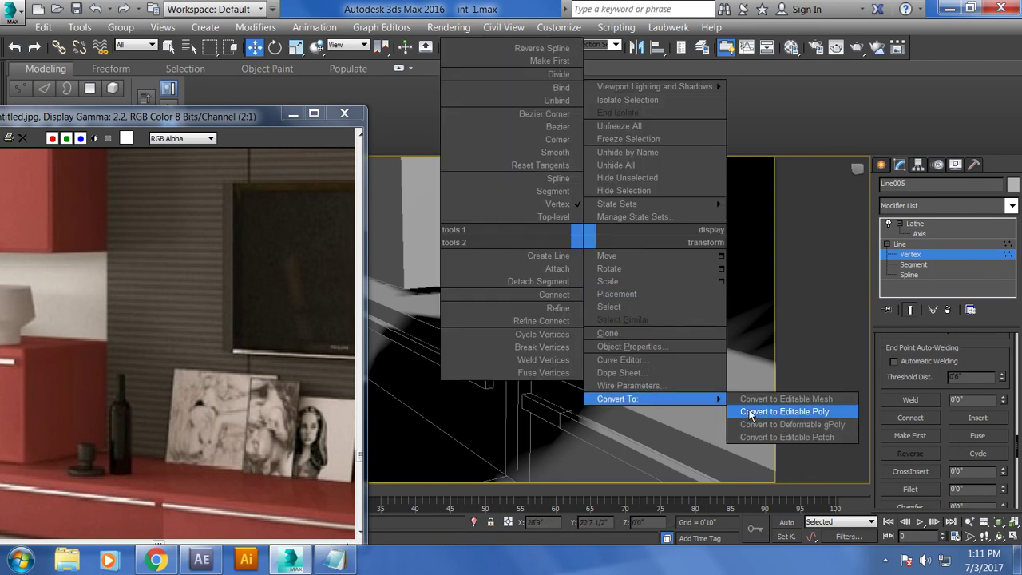
click(784, 411)
scroll(647, 381, down, 3)
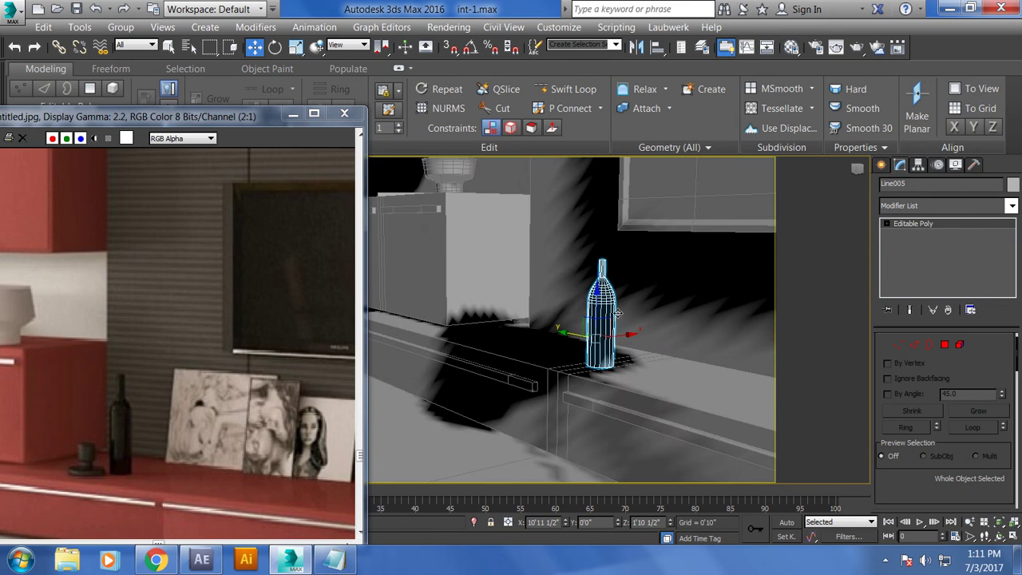
scroll(607, 304, down, 4)
mouse_move(615, 311)
alt+middle_down()
mouse_move(620, 319)
mouse_move(509, 279)
mouse_move(560, 328)
alt+middle_up()
key(r)
scroll(509, 279, up, 5)
key(w)
drag(559, 329, 594, 328)
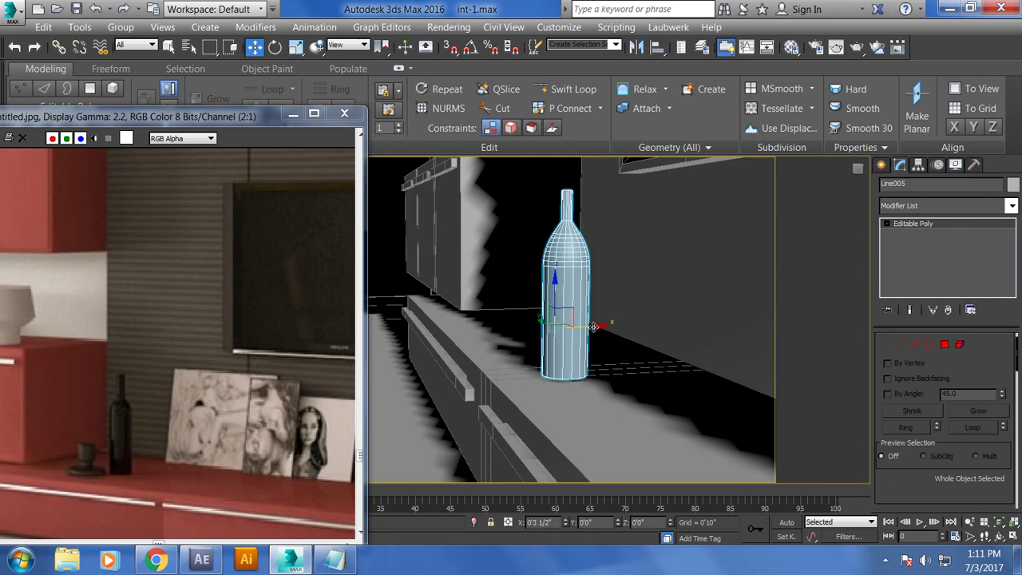
drag(553, 290, 571, 294)
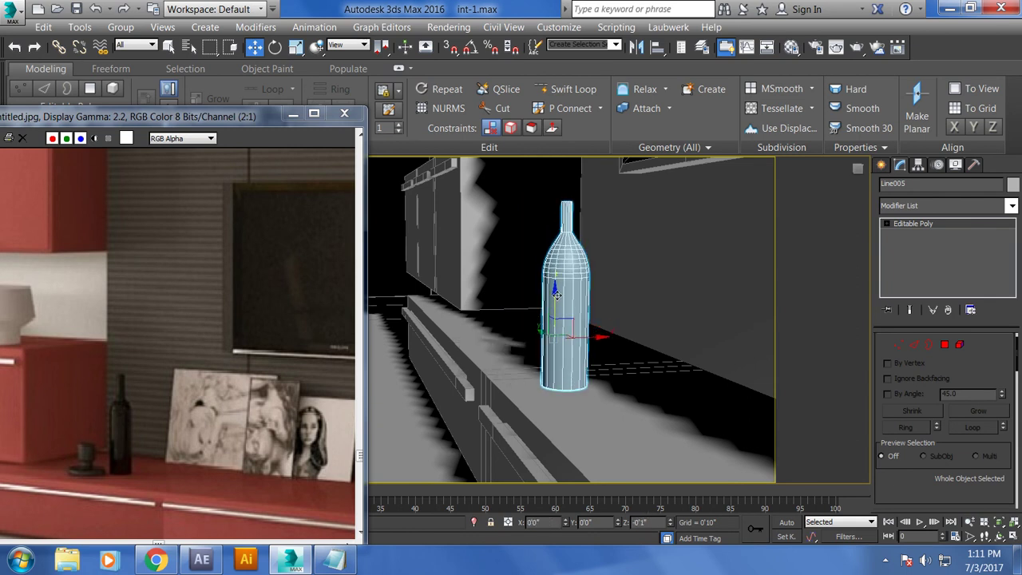
scroll(571, 294, down, 5)
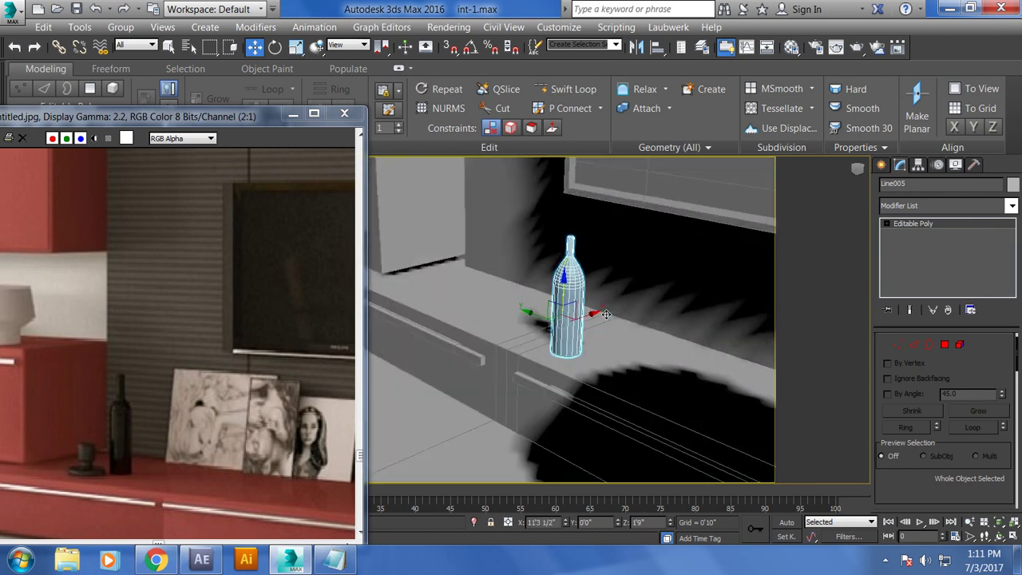
alt+middle_drag(571, 295, 588, 299)
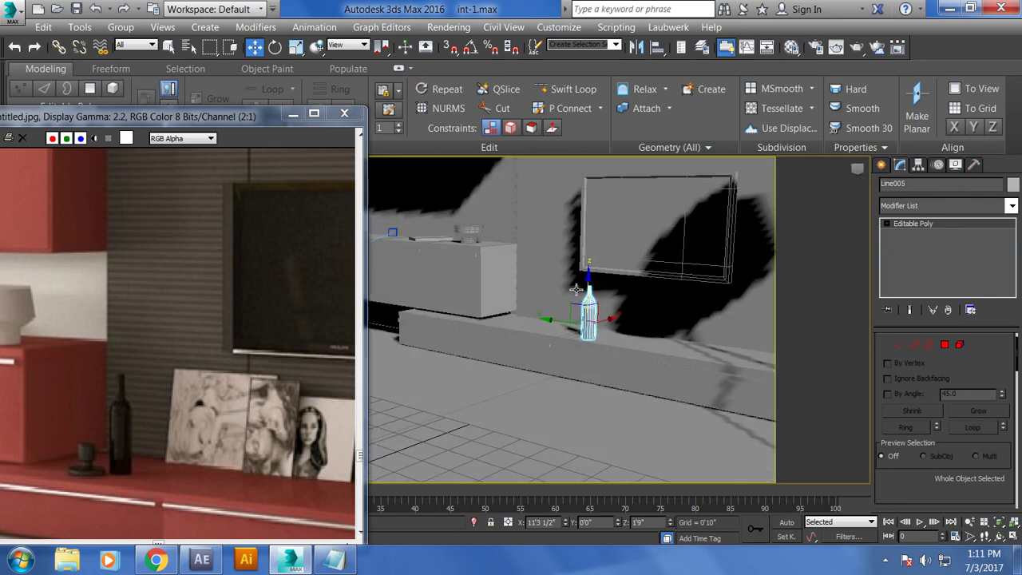
scroll(576, 289, up, 2)
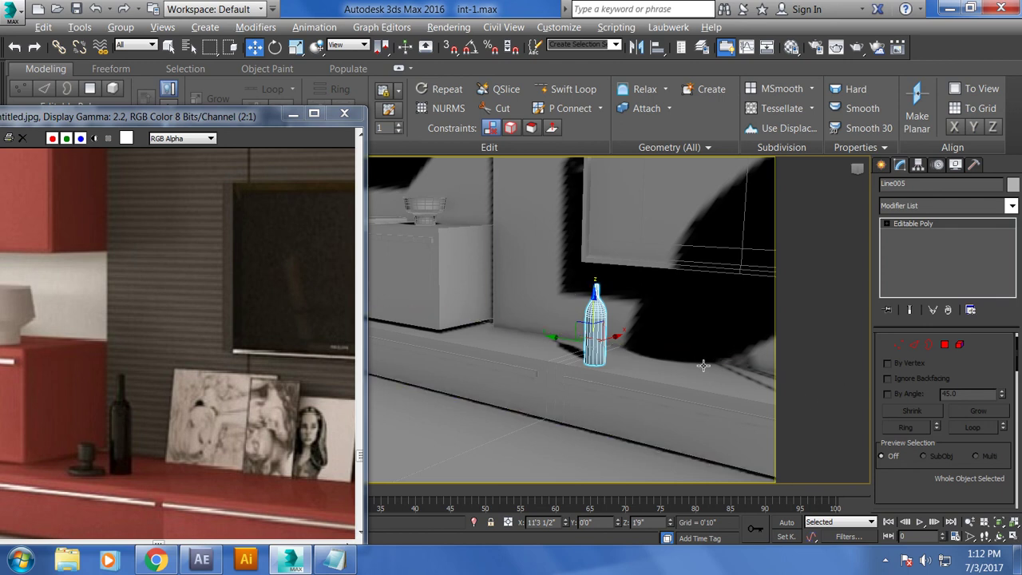
alt+middle_drag(703, 360, 610, 318)
key(1)
drag(629, 335, 583, 248)
click(644, 299)
mouse_move(644, 300)
alt+middle_down()
mouse_move(650, 323)
mouse_move(667, 308)
mouse_move(607, 297)
alt+middle_up()
scroll(606, 297, up, 3)
mouse_move(610, 337)
middle_down()
mouse_move(640, 332)
mouse_move(551, 344)
middle_up()
scroll(551, 343, up, 2)
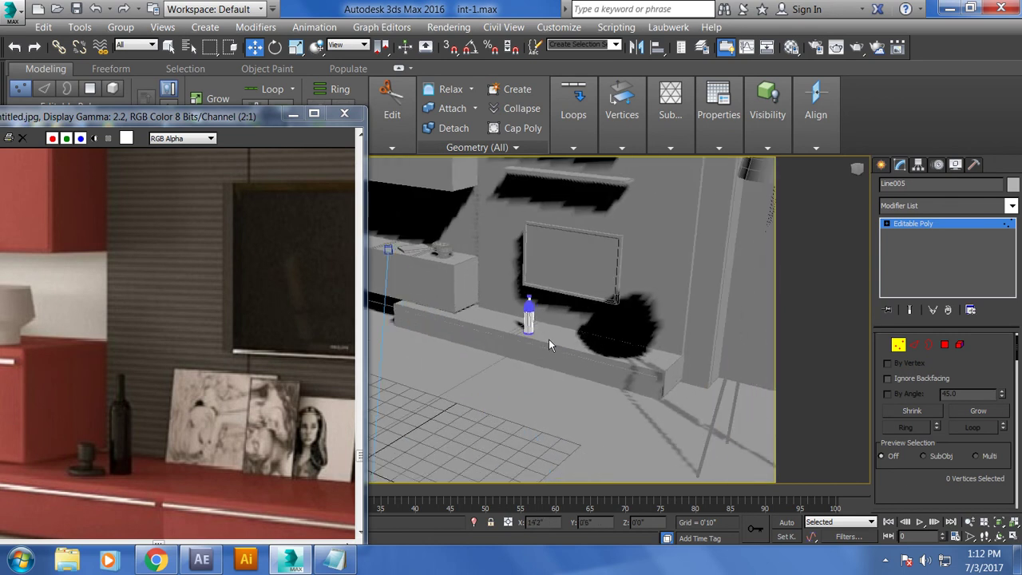
click(915, 224)
alt+middle_drag(575, 312, 600, 297)
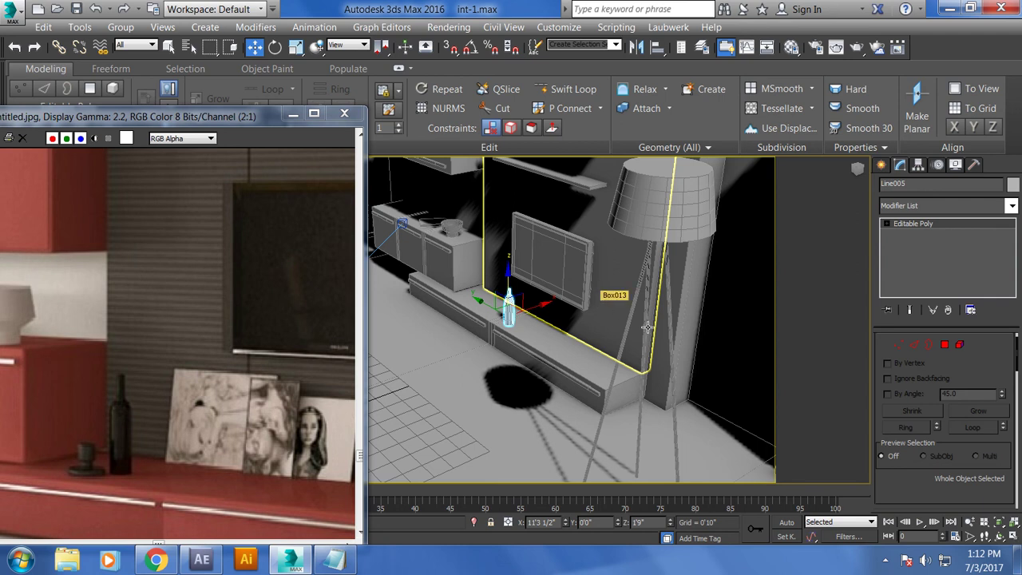
scroll(621, 339, up, 4)
mouse_move(622, 339)
middle_down()
mouse_move(599, 345)
mouse_move(657, 349)
middle_up()
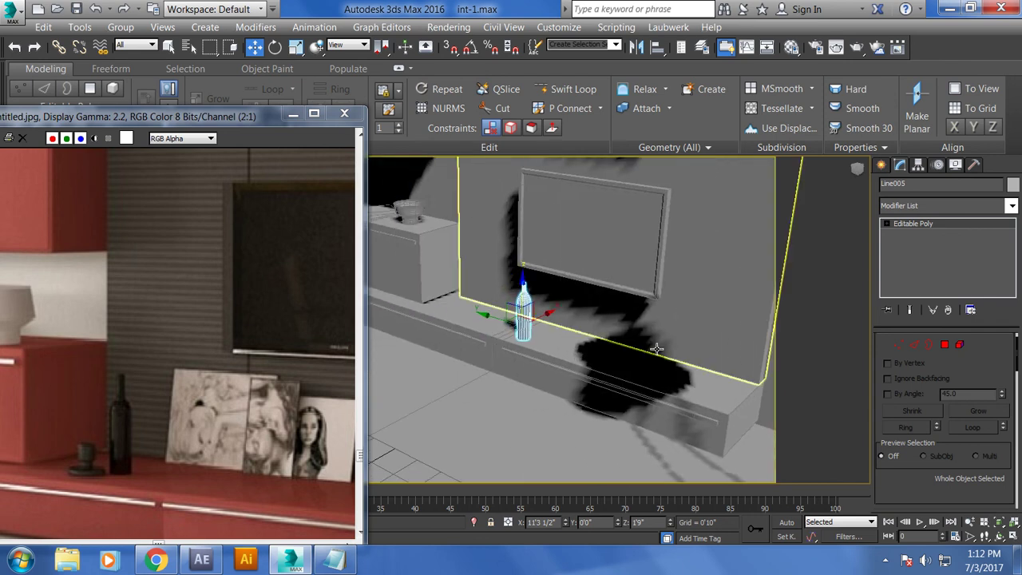
Step: Create a thin upright Box panel on the shelf beside the bottle
click(881, 165)
click(886, 187)
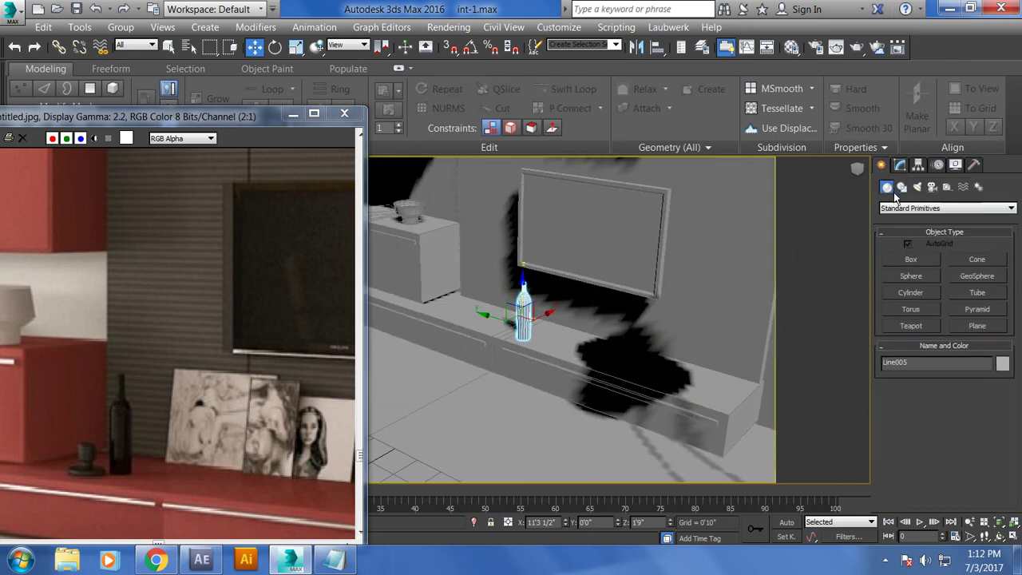
click(911, 261)
scroll(600, 354, up, 5)
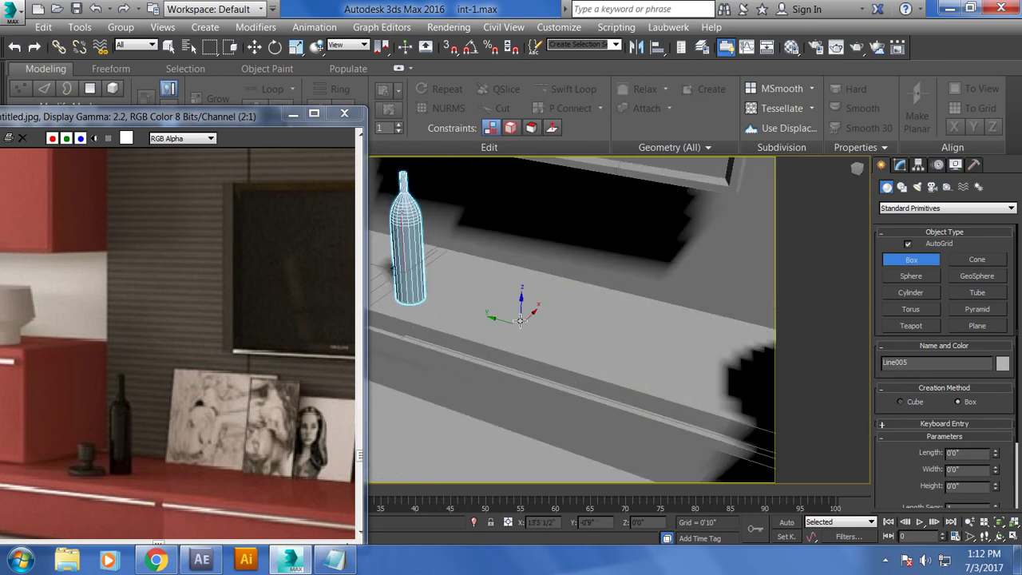
drag(520, 320, 634, 349)
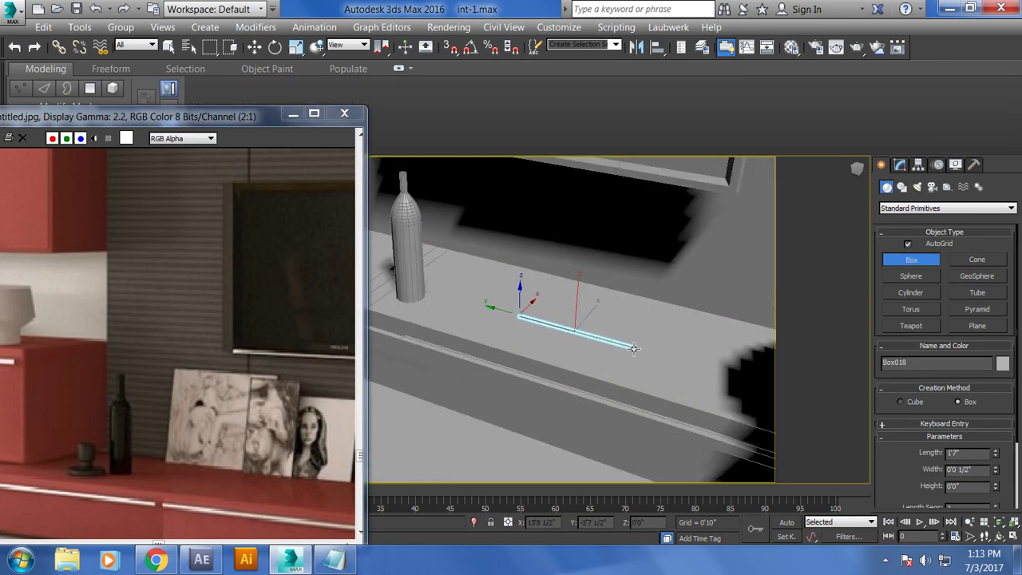
click(621, 251)
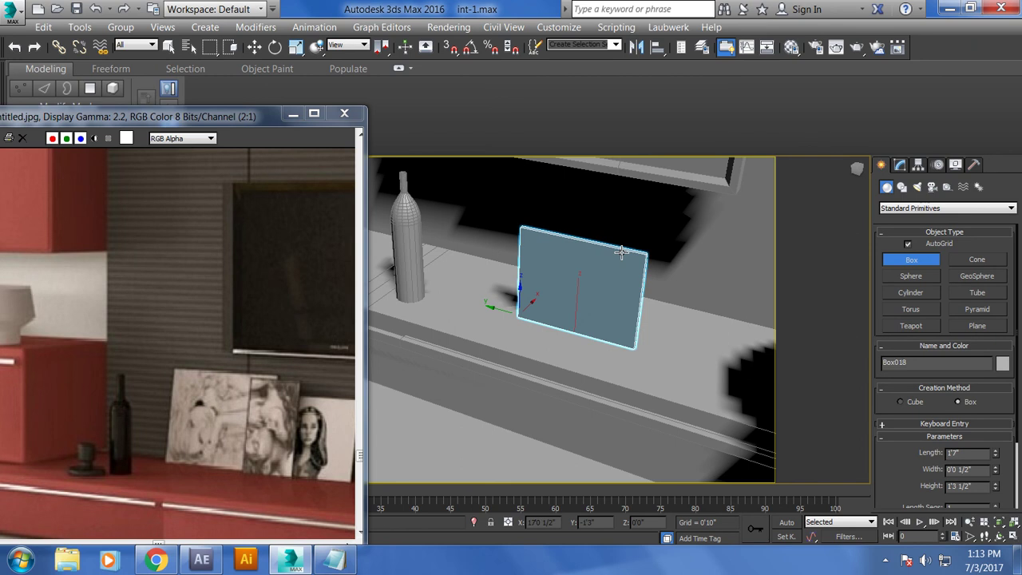
Step: Uniformly scale the panel down to about 90%
key(w)
mouse_move(607, 264)
alt+middle_down()
mouse_move(565, 308)
mouse_move(596, 302)
alt+middle_up()
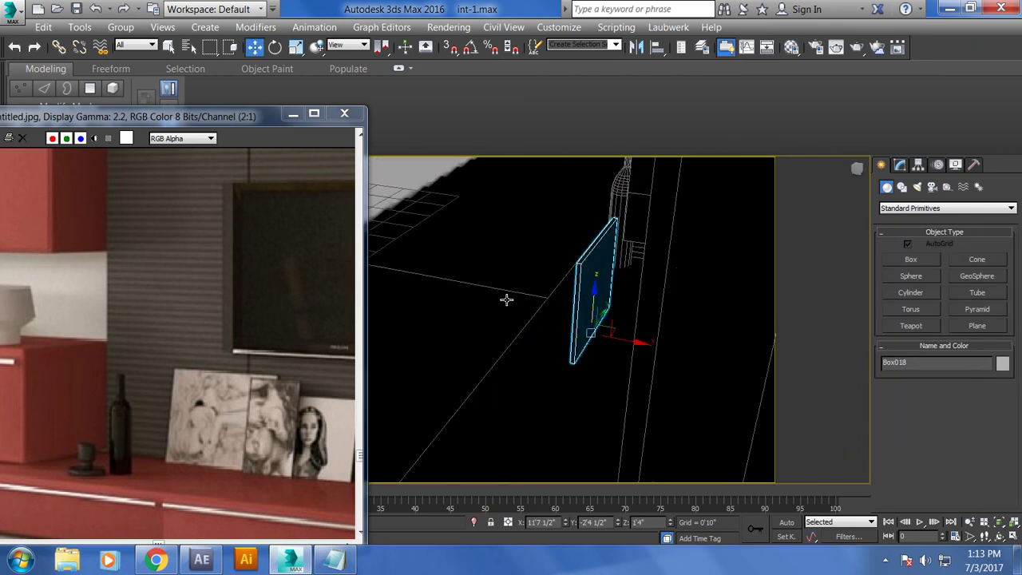
key(r)
drag(595, 301, 594, 313)
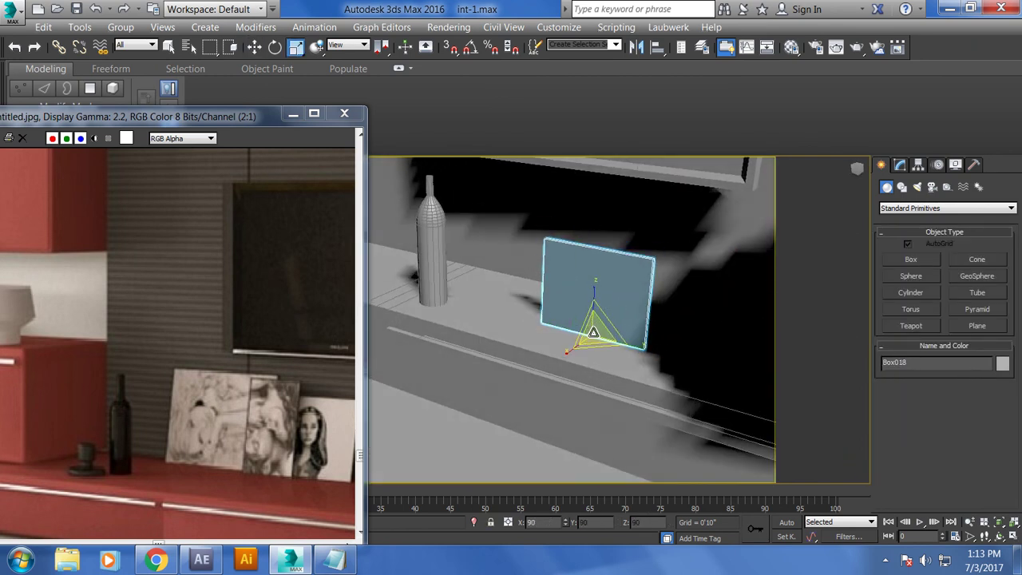
mouse_move(594, 313)
alt+middle_down()
mouse_move(545, 299)
mouse_move(495, 301)
mouse_move(612, 290)
mouse_move(565, 289)
mouse_move(594, 303)
mouse_move(554, 317)
mouse_move(596, 301)
alt+middle_up()
right_click(542, 267)
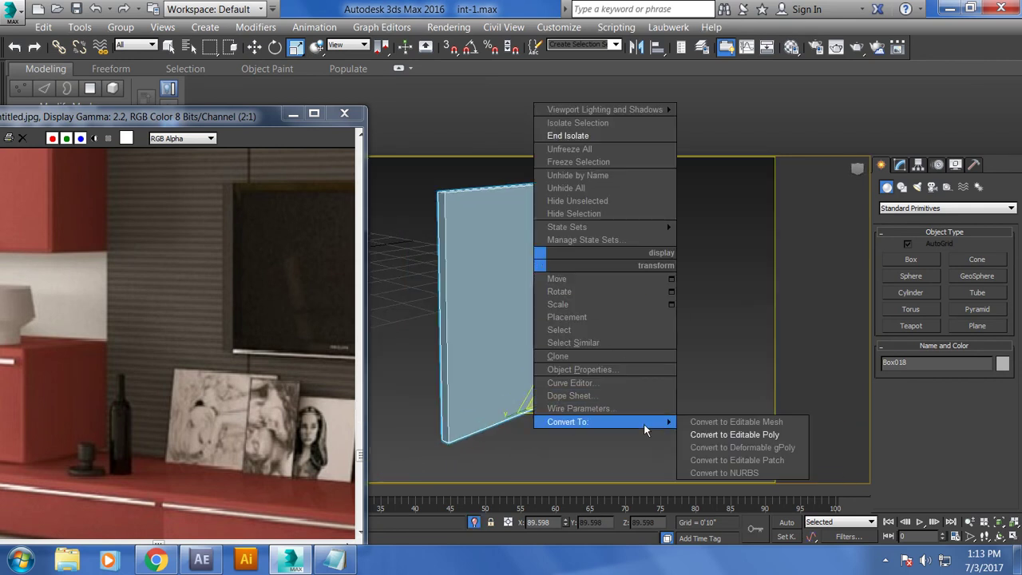
Step: Convert Box018 to an Editable Poly and narrow it along X
click(702, 436)
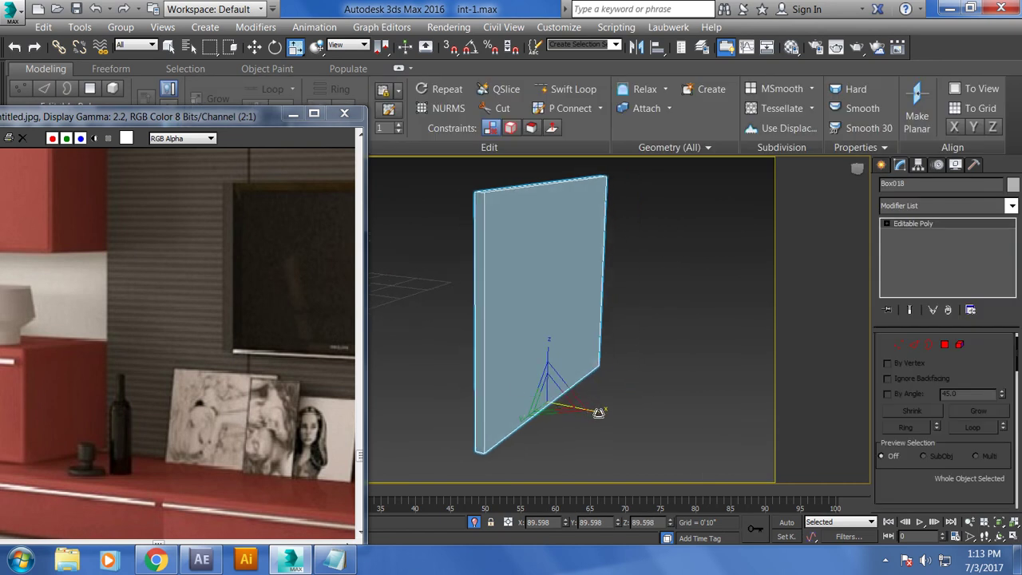
drag(599, 409, 568, 403)
key(w)
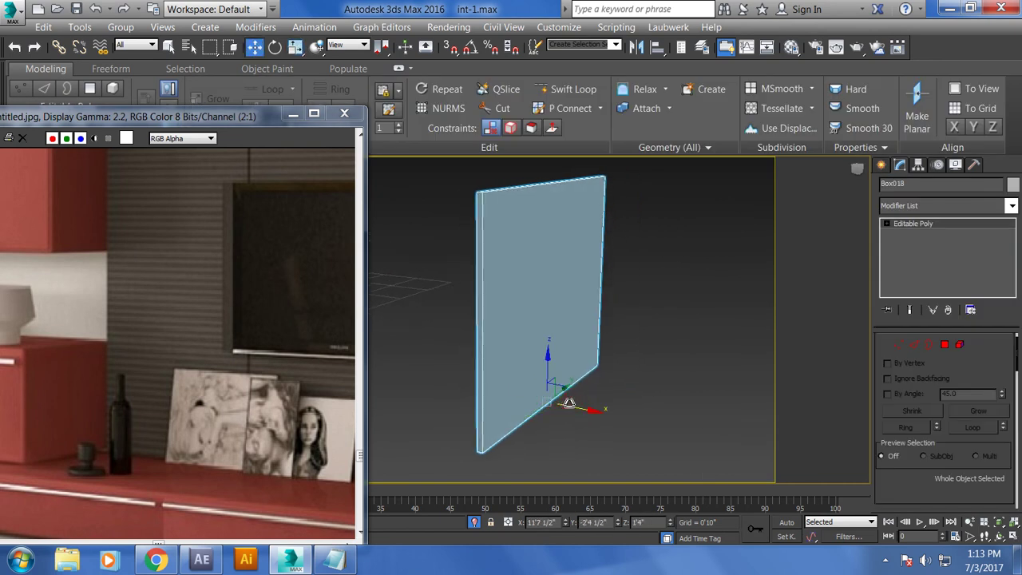
Step: Add two horizontal and two vertical Swift Loop edge loops, forming a 3×3 grid
click(590, 91)
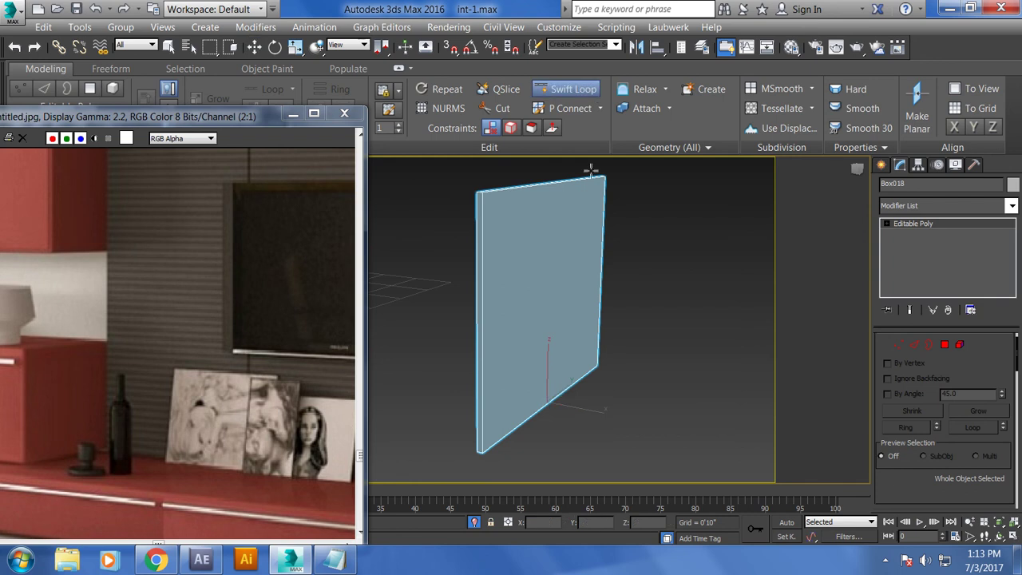
click(542, 279)
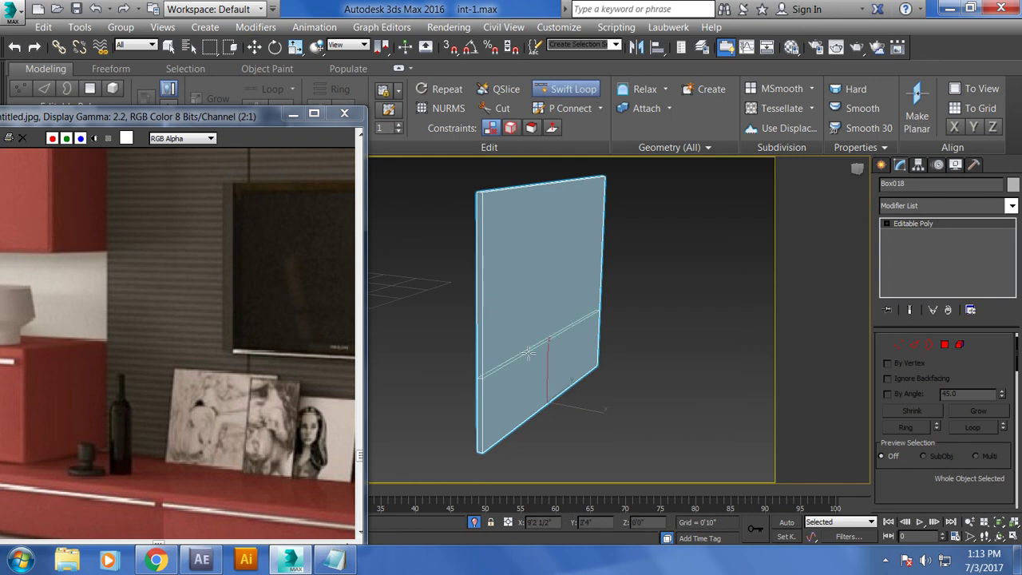
click(530, 359)
alt+middle_drag(530, 360, 399, 335)
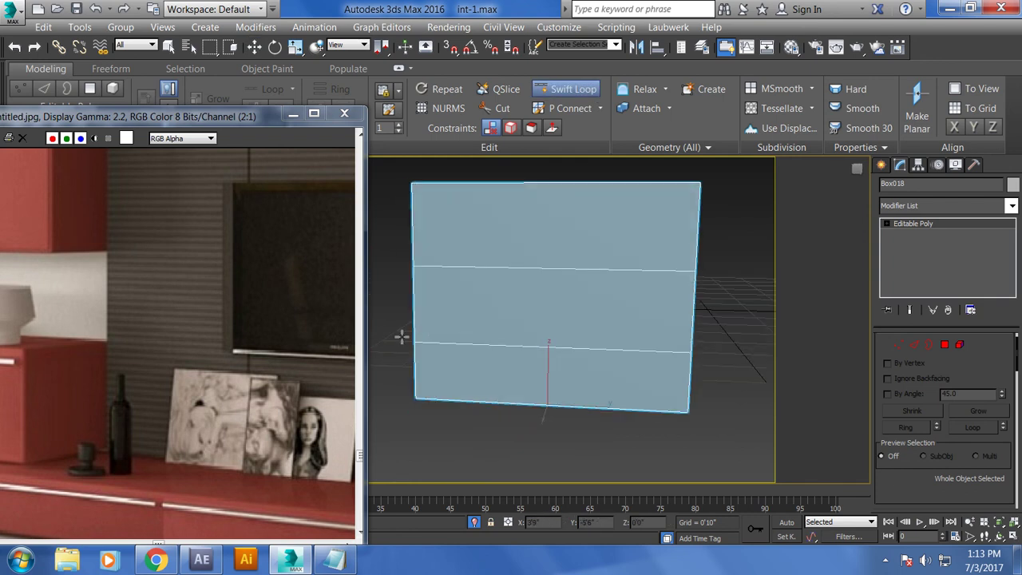
click(520, 232)
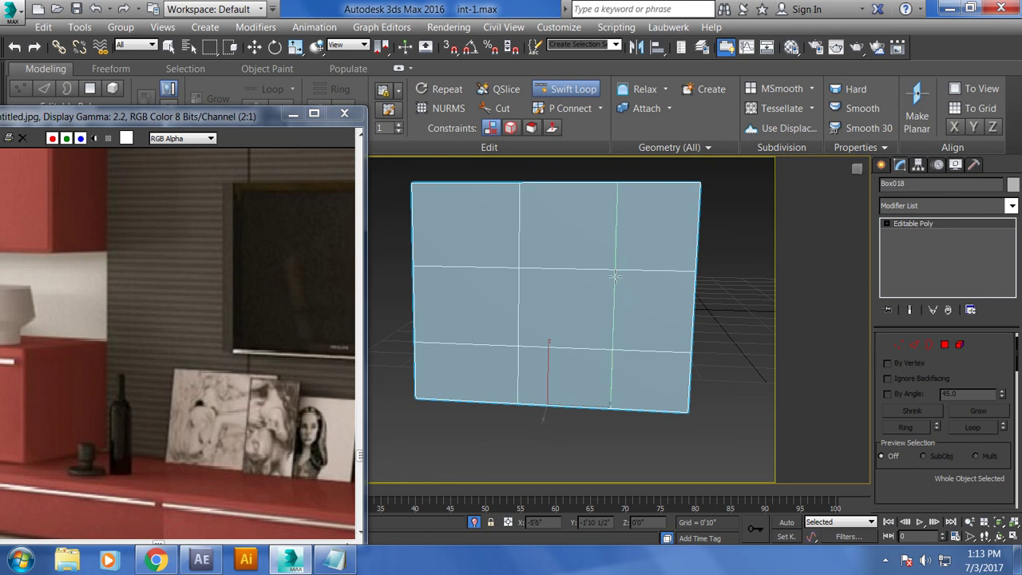
click(479, 270)
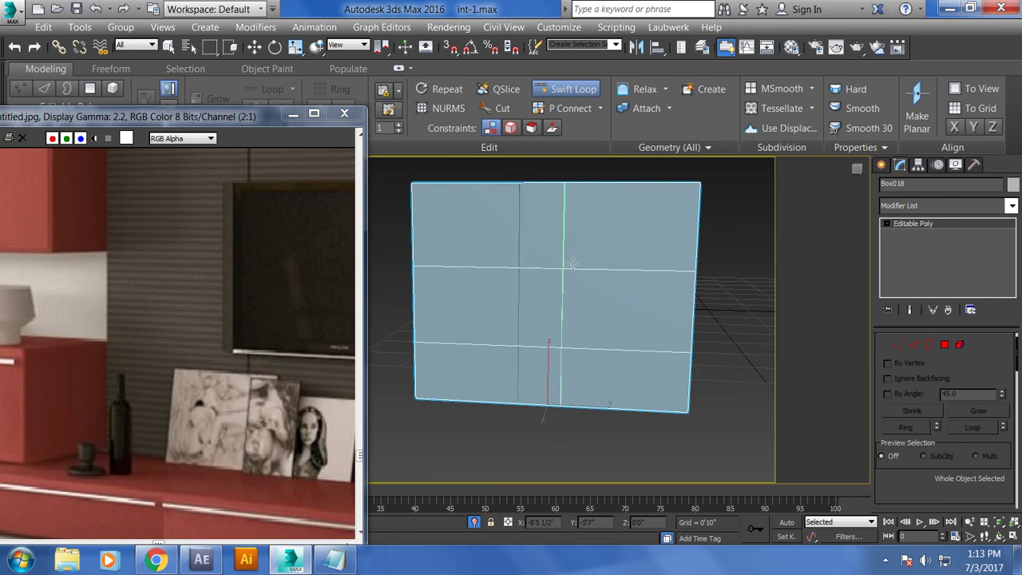
click(627, 335)
alt+middle_drag(627, 336, 605, 298)
key(w)
alt+middle_drag(567, 258, 616, 299)
Step: Give the panel's middle face a shallow bevel
click(945, 345)
click(572, 296)
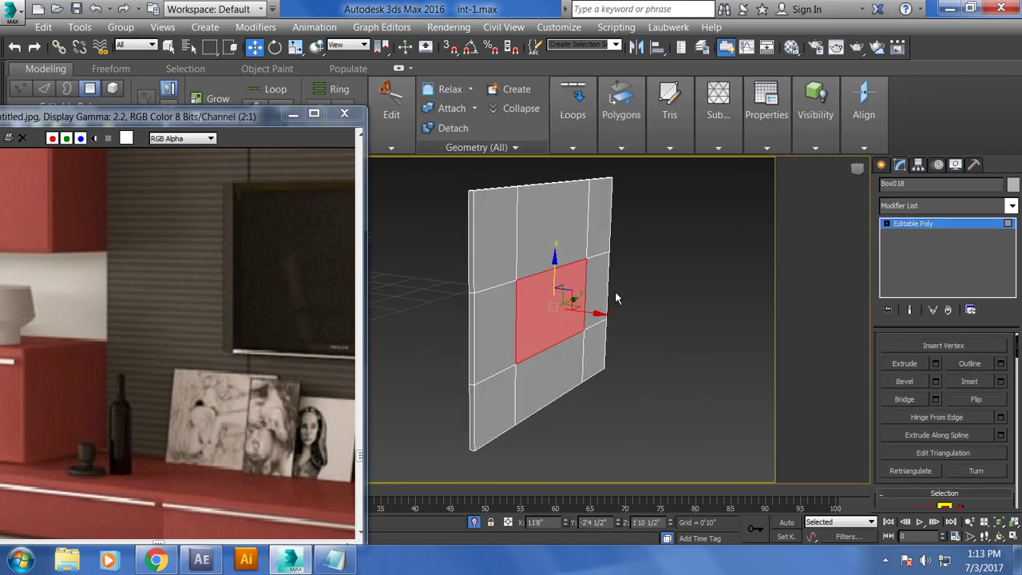
click(936, 381)
drag(495, 348, 500, 371)
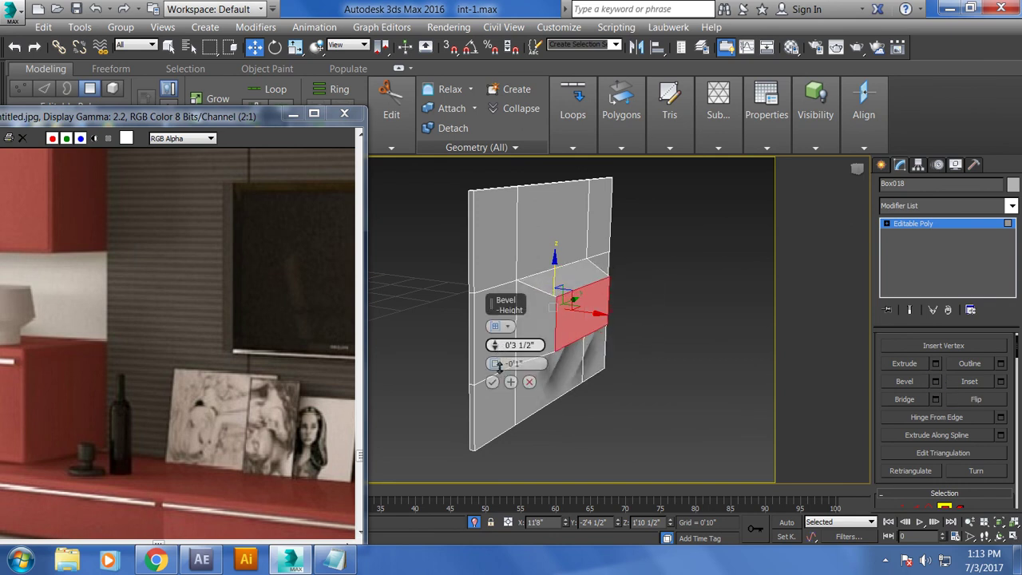
click(492, 382)
Step: Tilt and extrude the bevelled face, angling its end down into a triangular stand leg
key(e)
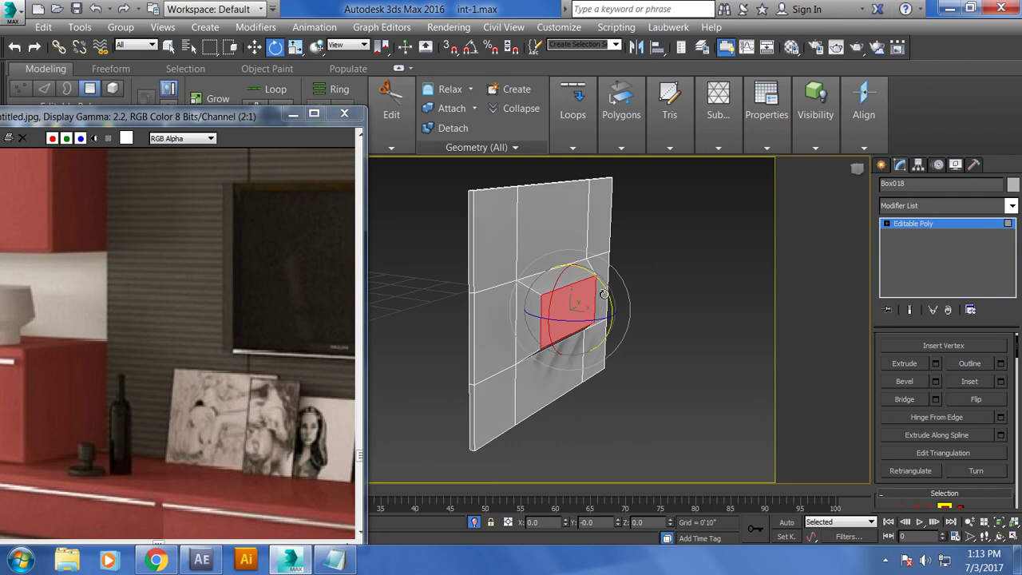
drag(604, 295, 601, 337)
alt+middle_drag(601, 337, 610, 322)
click(936, 363)
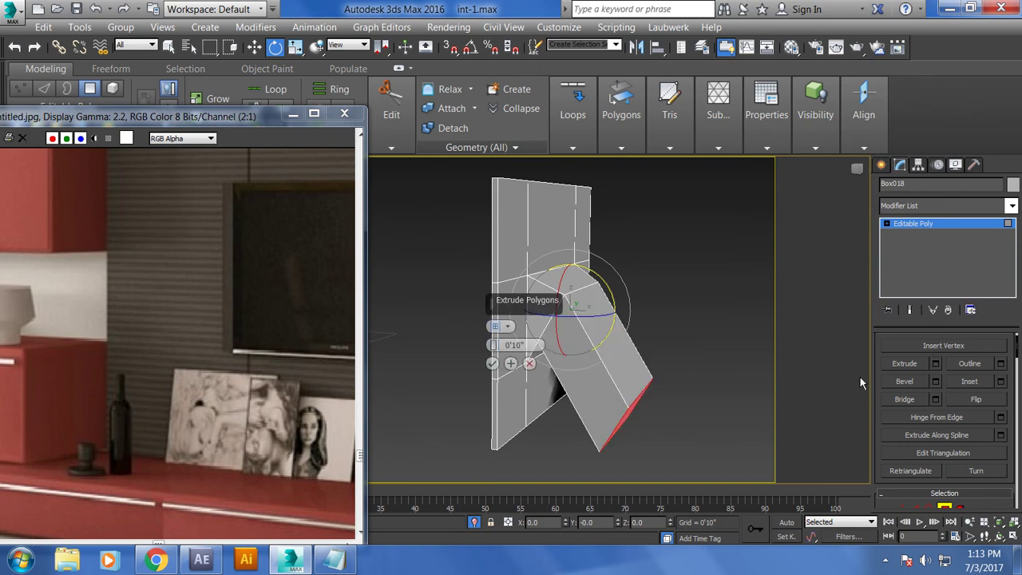
click(492, 363)
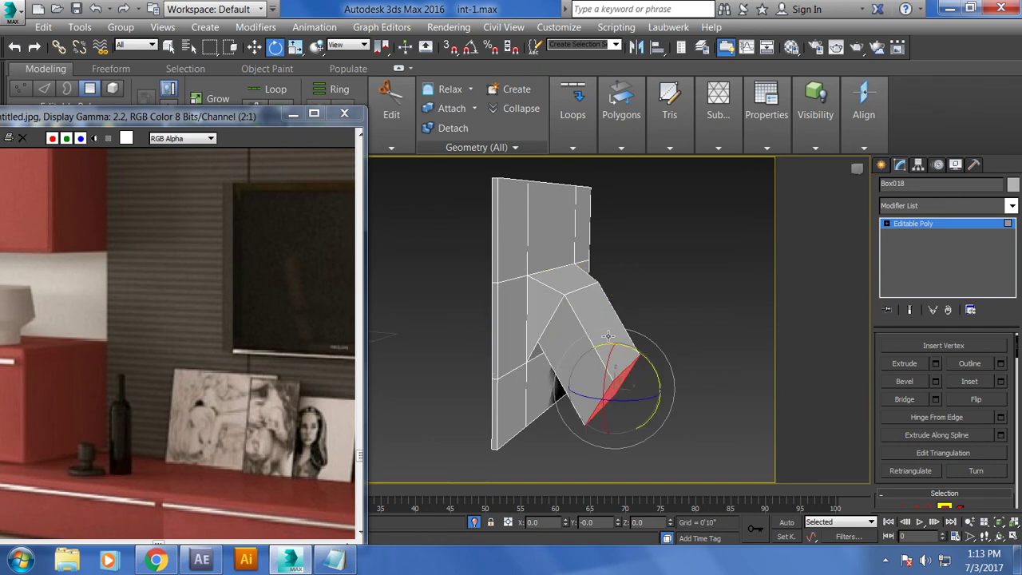
click(657, 377)
key(ctrl+z)
drag(657, 367, 672, 441)
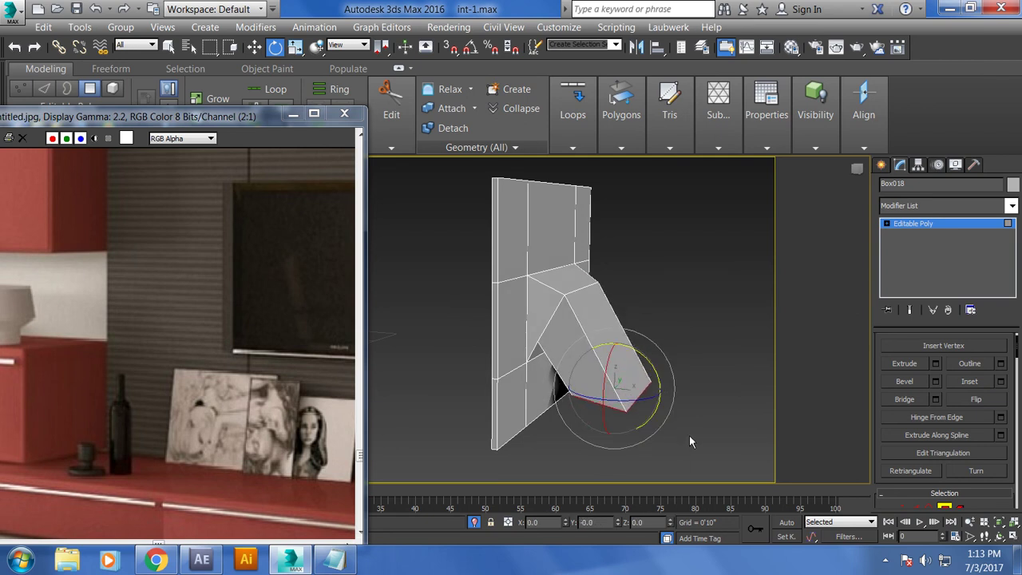
mouse_move(689, 436)
alt+middle_down()
mouse_move(664, 385)
mouse_move(658, 396)
alt+middle_up()
Step: Maximize the Perspective view and orbit to the panel's front
key(alt+w)
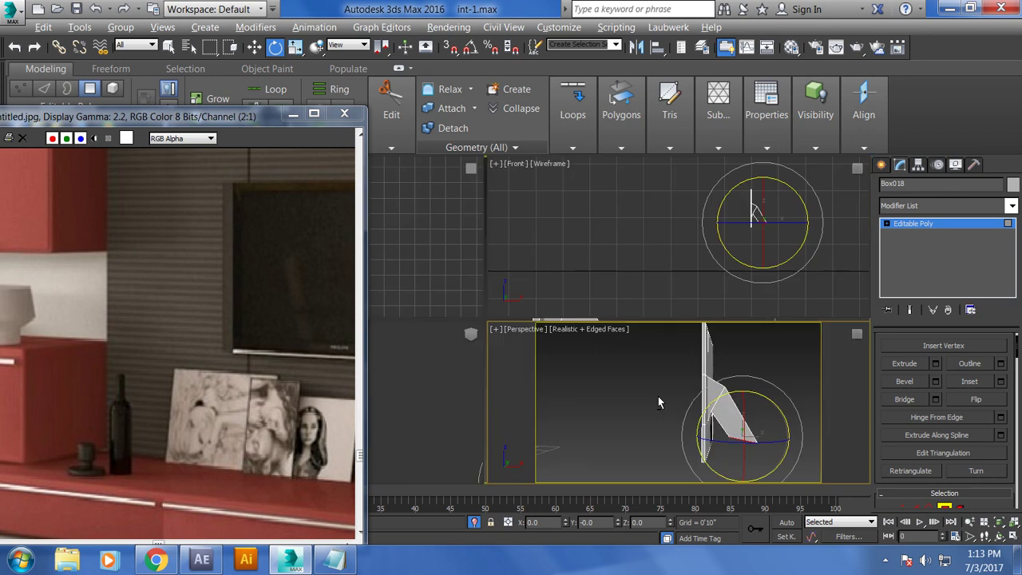
scroll(641, 252, down, 2)
scroll(631, 271, down, 2)
scroll(634, 283, down, 2)
key(w)
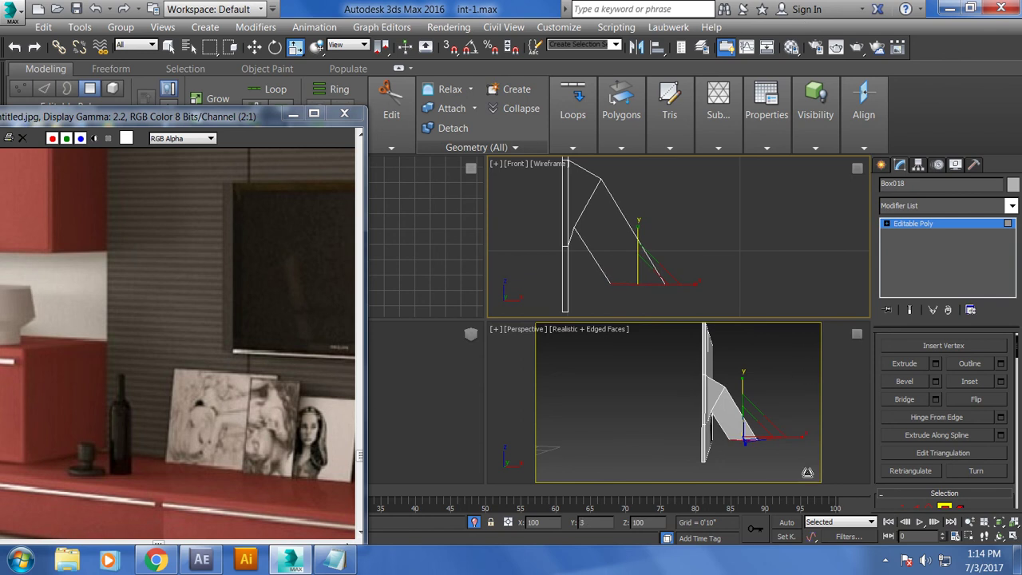
key(alt+w)
alt+middle_drag(648, 386, 691, 408)
right_click(716, 222)
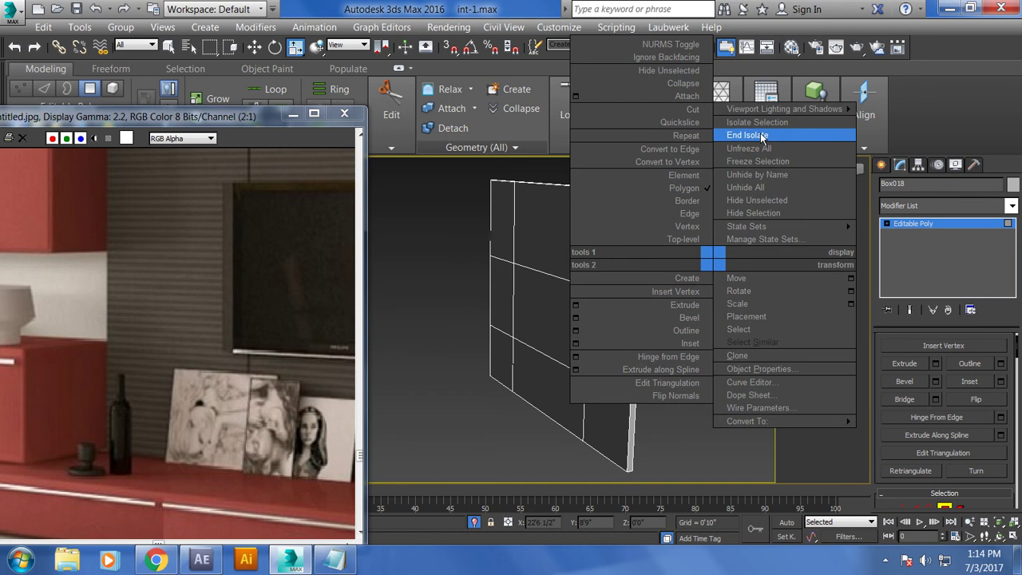
Step: End isolation and tilt the picture panel back about 14 degrees
click(755, 133)
alt+middle_drag(621, 260, 681, 289)
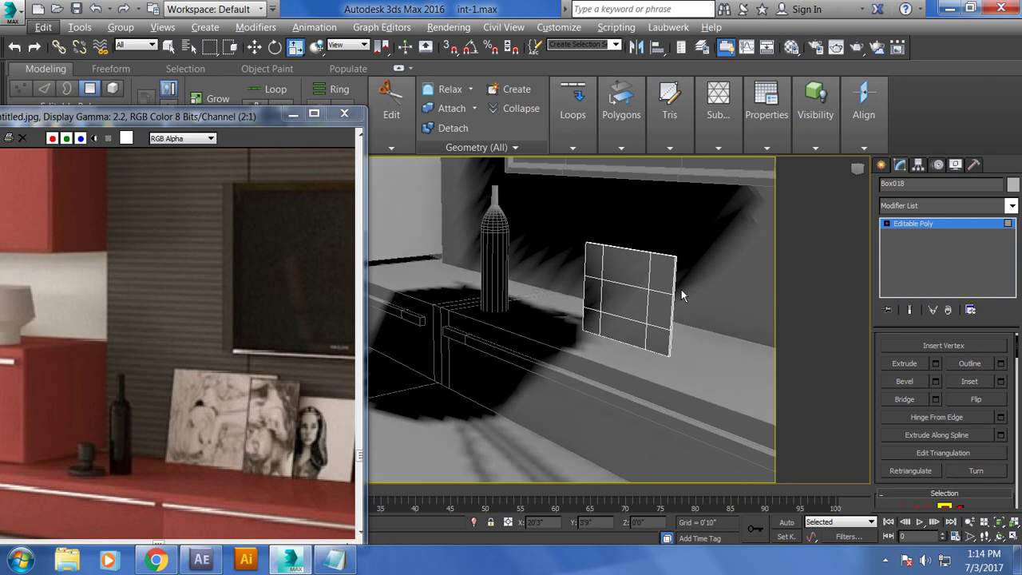
middle_drag(598, 325, 511, 324)
click(936, 227)
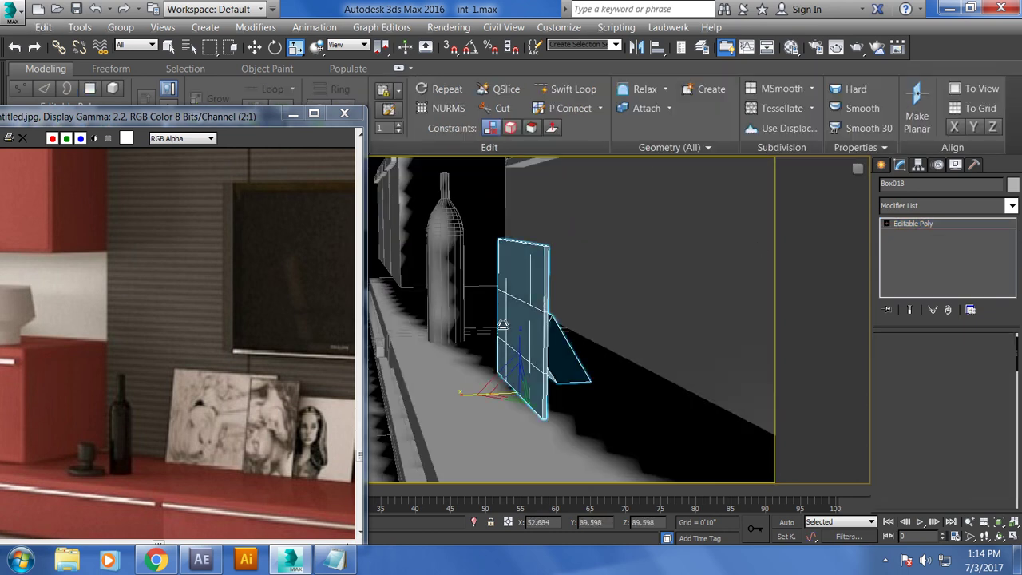
key(e)
alt+middle_drag(502, 325, 497, 349)
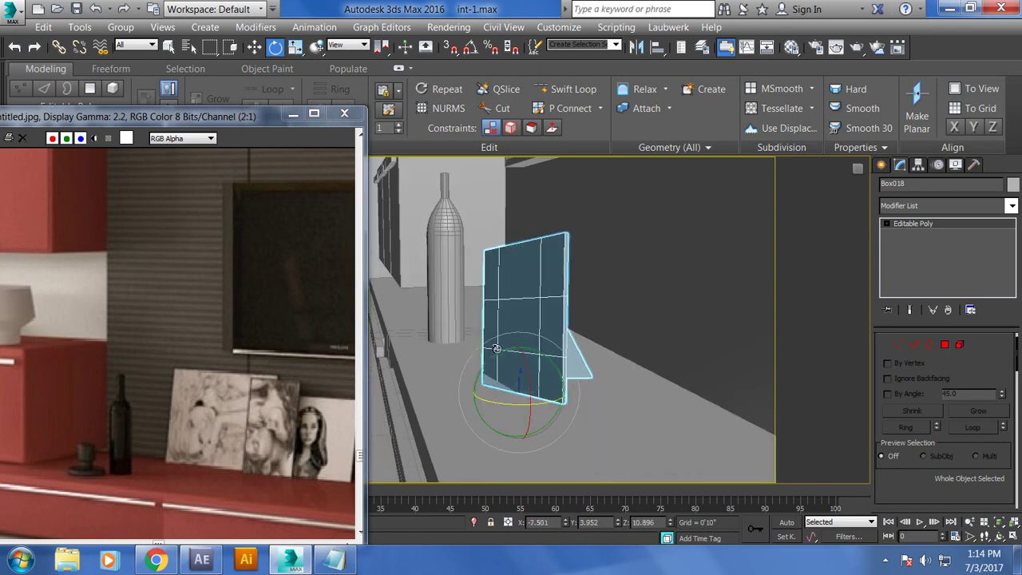
drag(488, 366, 504, 359)
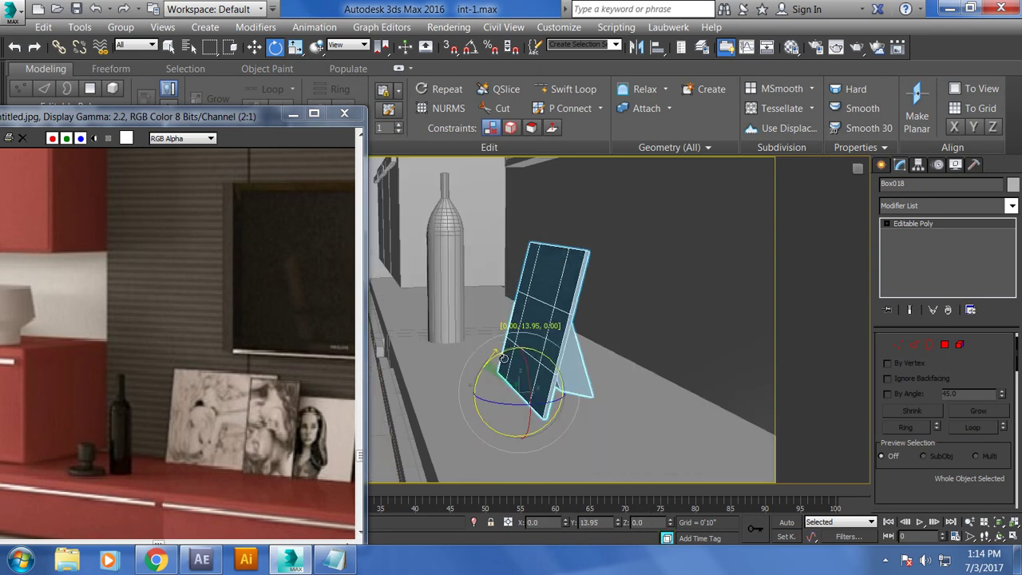
alt+middle_drag(503, 358, 584, 342)
Step: Move the panel onto the console and shift the bottle left to clear it
key(w)
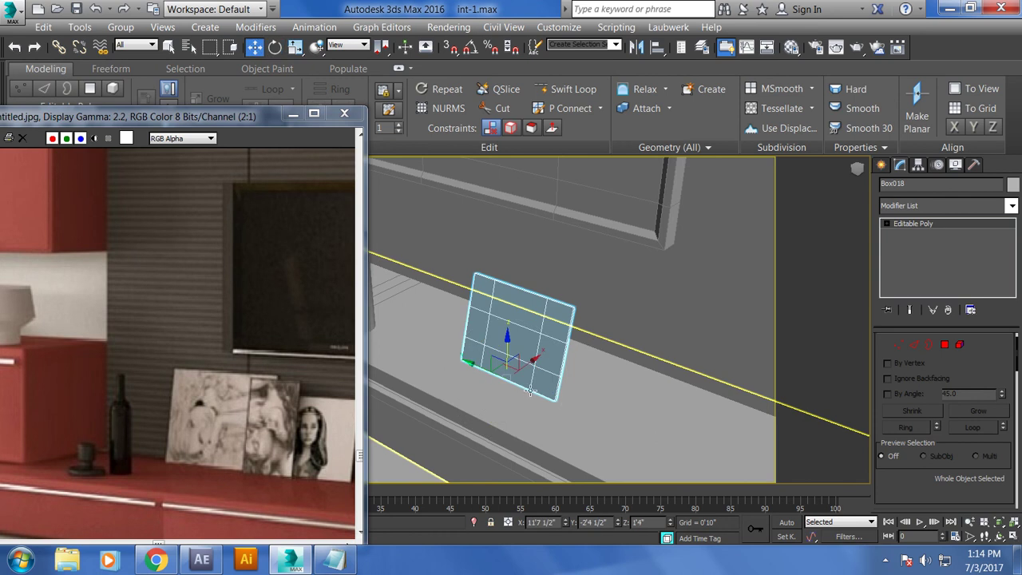
drag(530, 391, 629, 345)
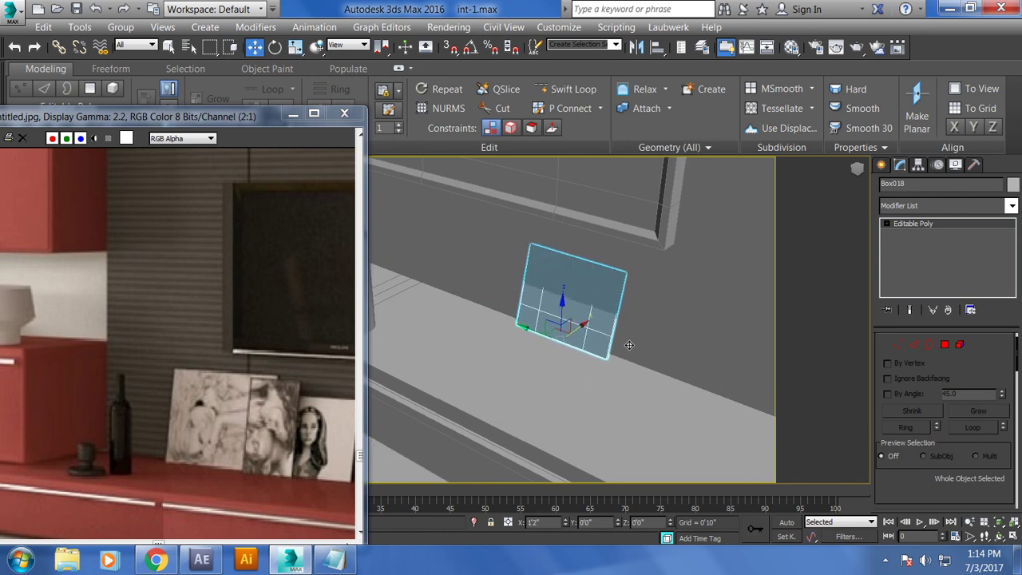
scroll(630, 343, down, 3)
scroll(627, 324, down, 4)
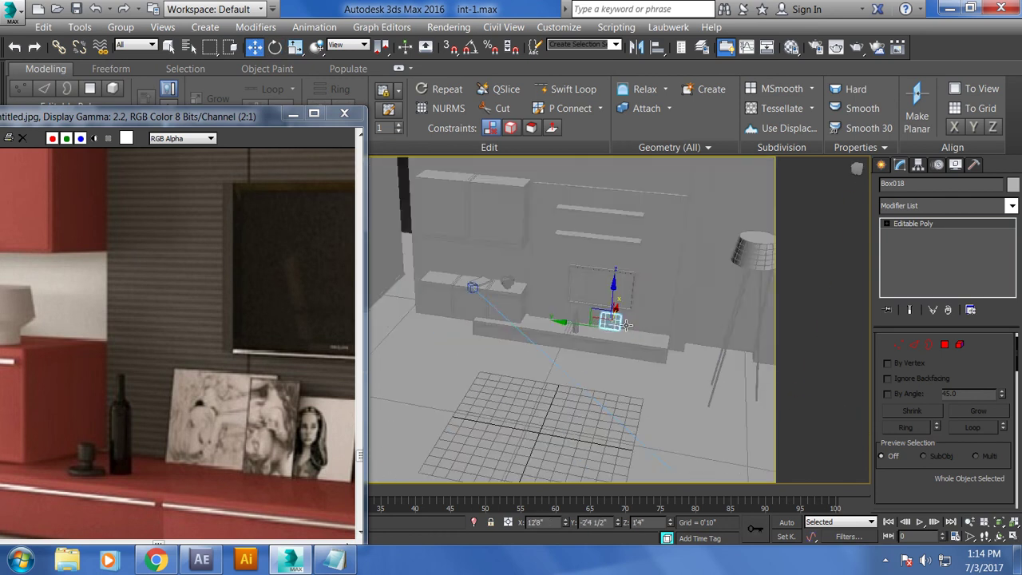
scroll(627, 324, up, 4)
scroll(591, 340, up, 2)
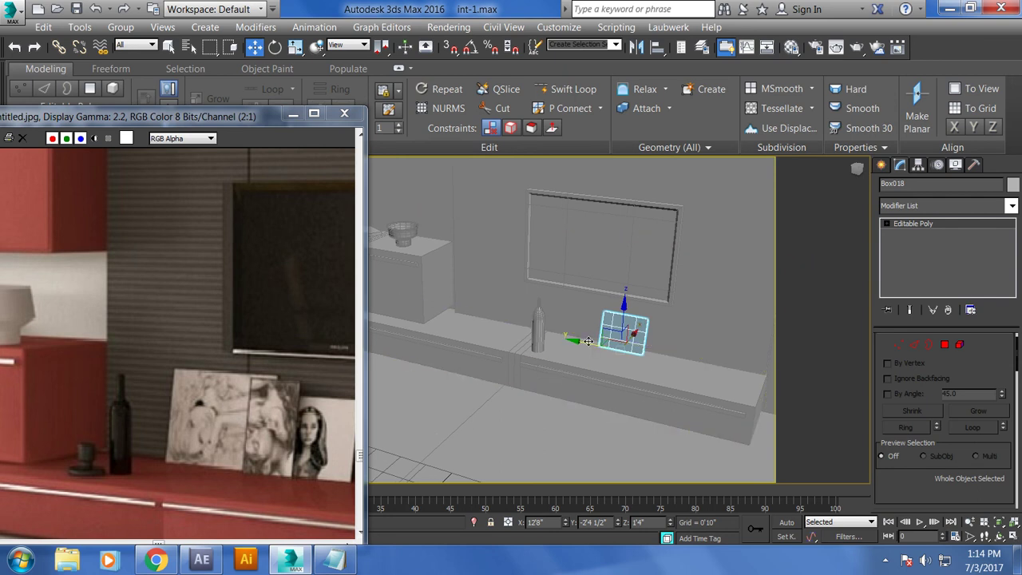
drag(588, 341, 523, 329)
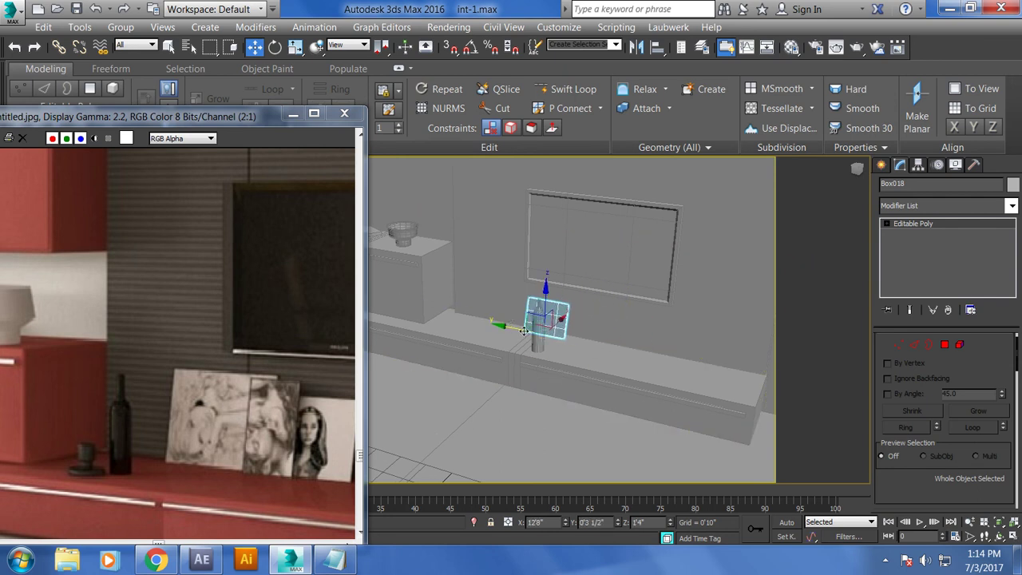
click(533, 347)
mouse_move(515, 333)
mouse_down()
mouse_move(457, 311)
mouse_move(509, 317)
mouse_up()
scroll(492, 319, up, 3)
Step: Enlarge the panel slightly and Shift-drag out a copy named Box019
click(577, 324)
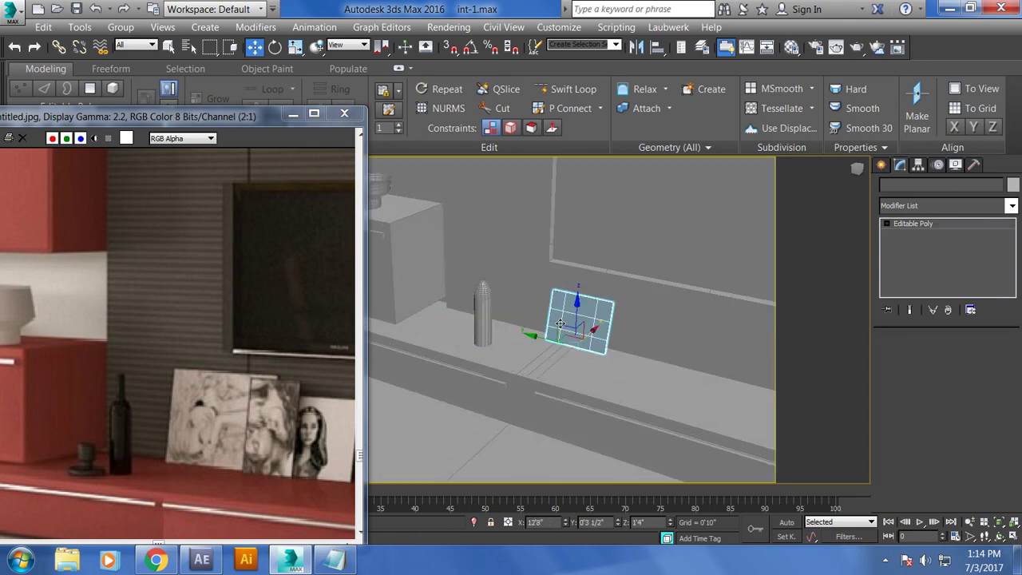
scroll(575, 344, up, 3)
key(e)
drag(575, 348, 573, 355)
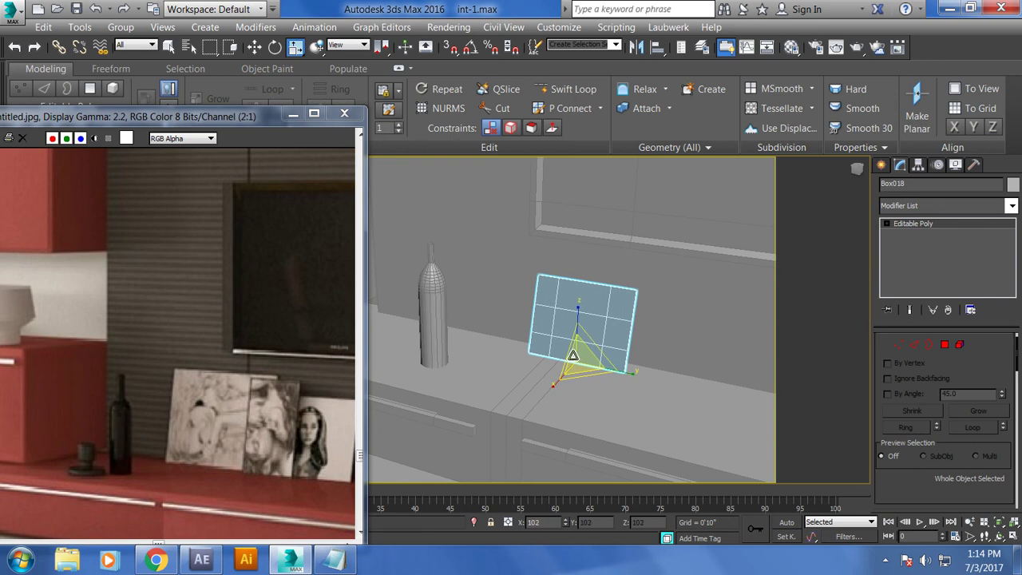
key(w)
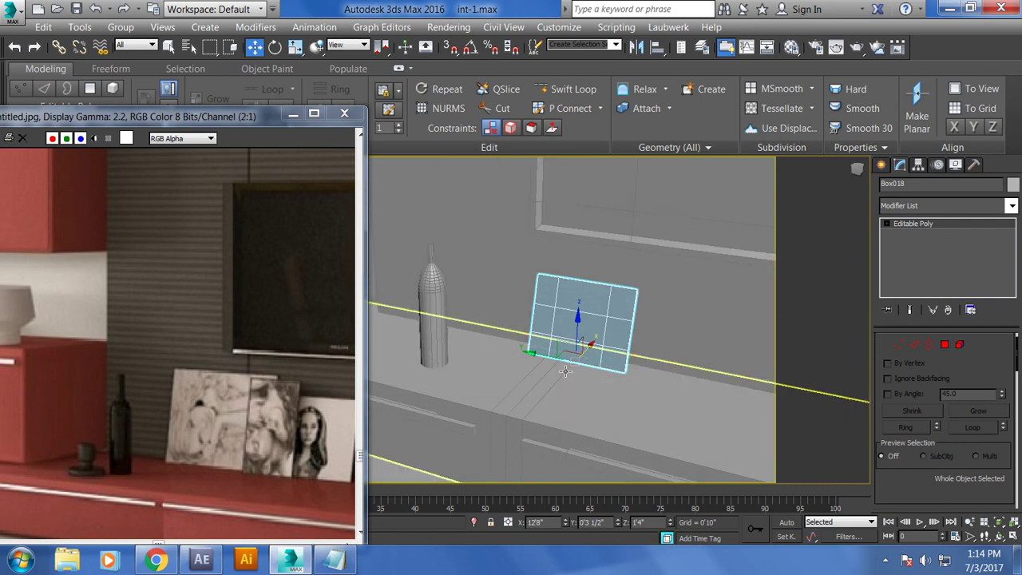
shift+drag(549, 354, 628, 372)
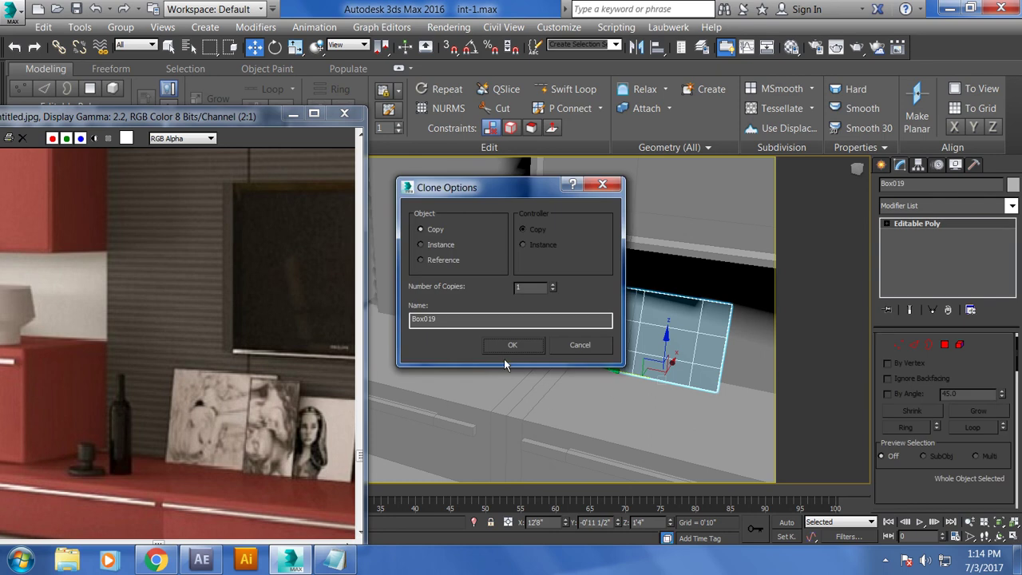
Step: Create Box019 and scale it to 54% on Y beside the original
click(513, 345)
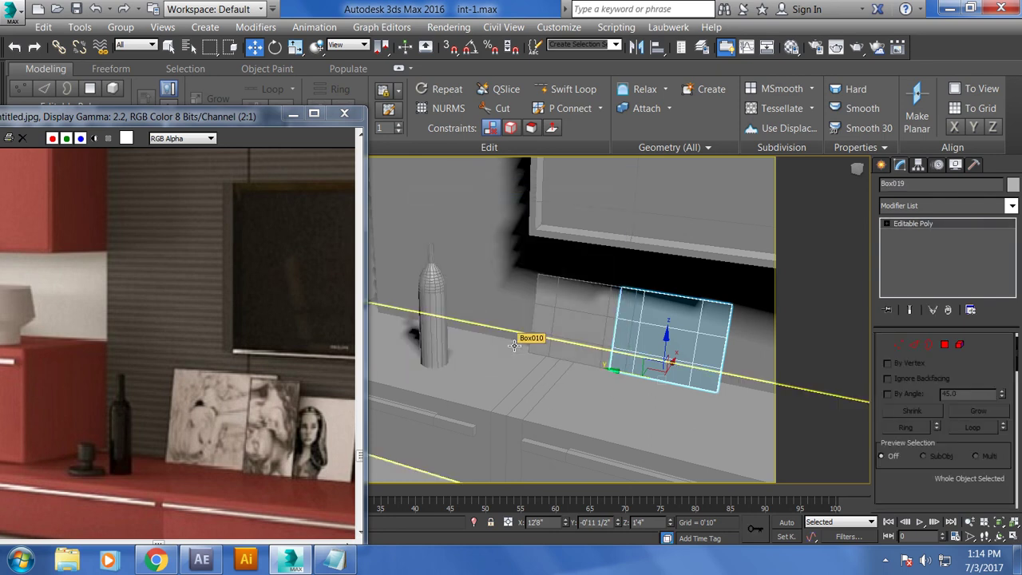
key(r)
mouse_move(685, 363)
mouse_down()
mouse_move(679, 393)
mouse_move(657, 387)
mouse_up()
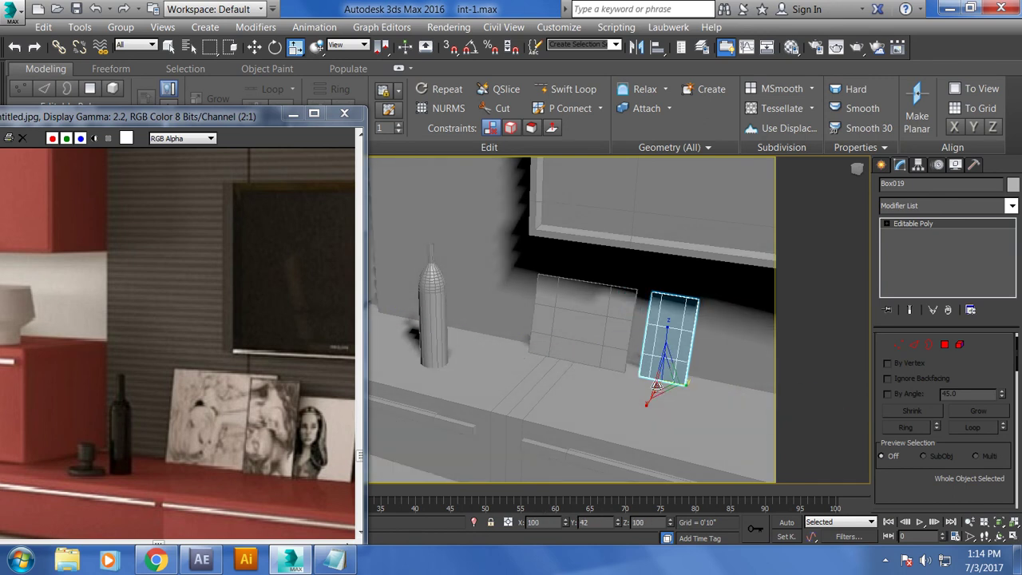
alt+middle_drag(656, 387, 671, 374)
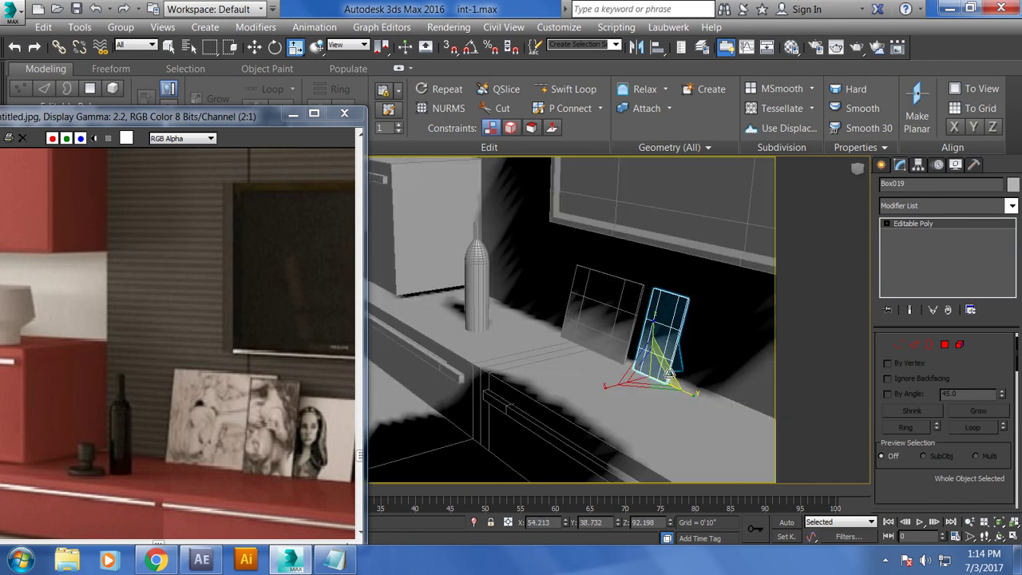
key(w)
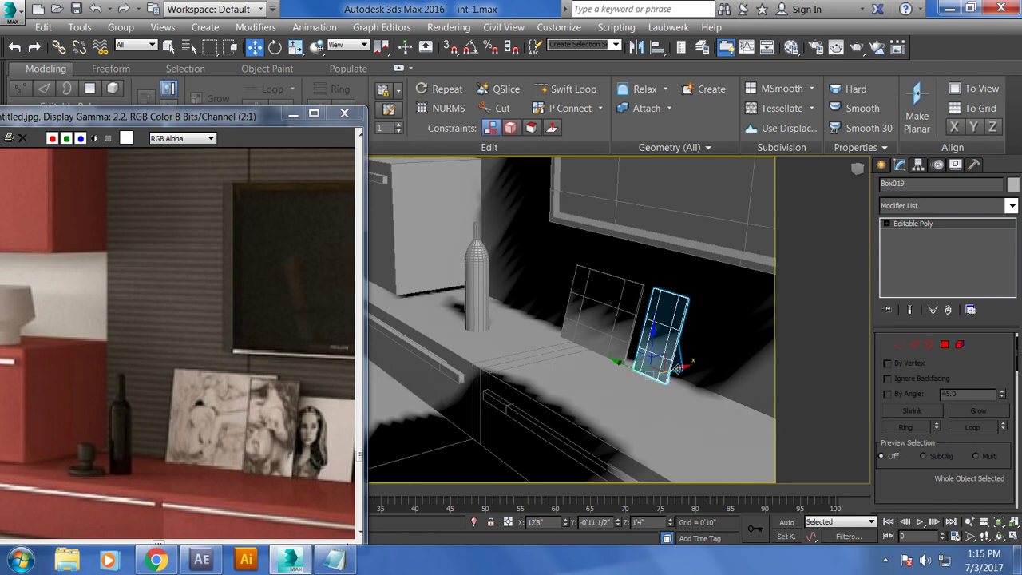
mouse_move(667, 372)
alt+middle_down()
mouse_move(737, 311)
mouse_move(658, 323)
alt+middle_up()
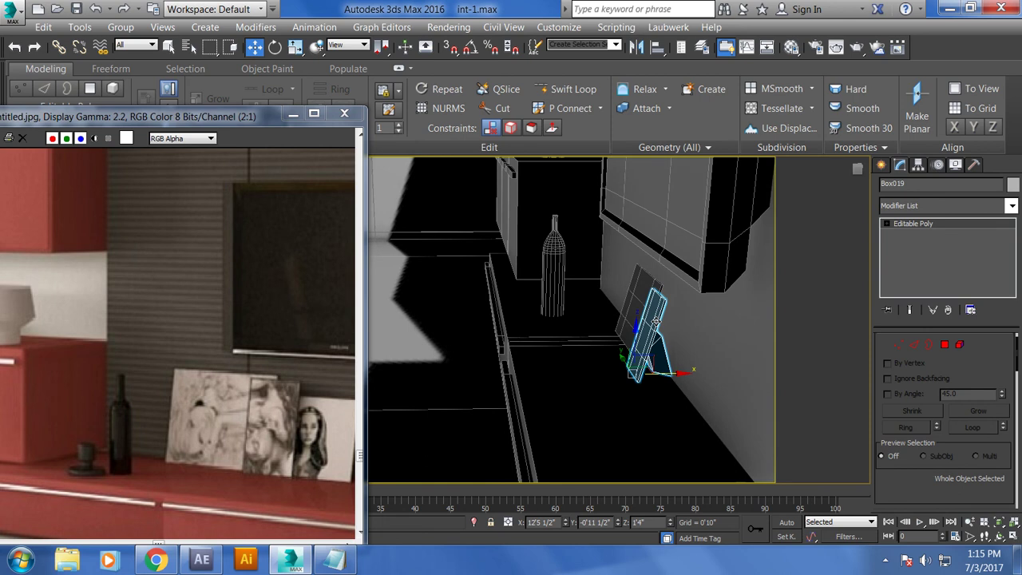
alt+middle_drag(655, 341, 652, 418)
Step: Select Box018 and Shift-drag out another copy, Box020
scroll(653, 418, up, 3)
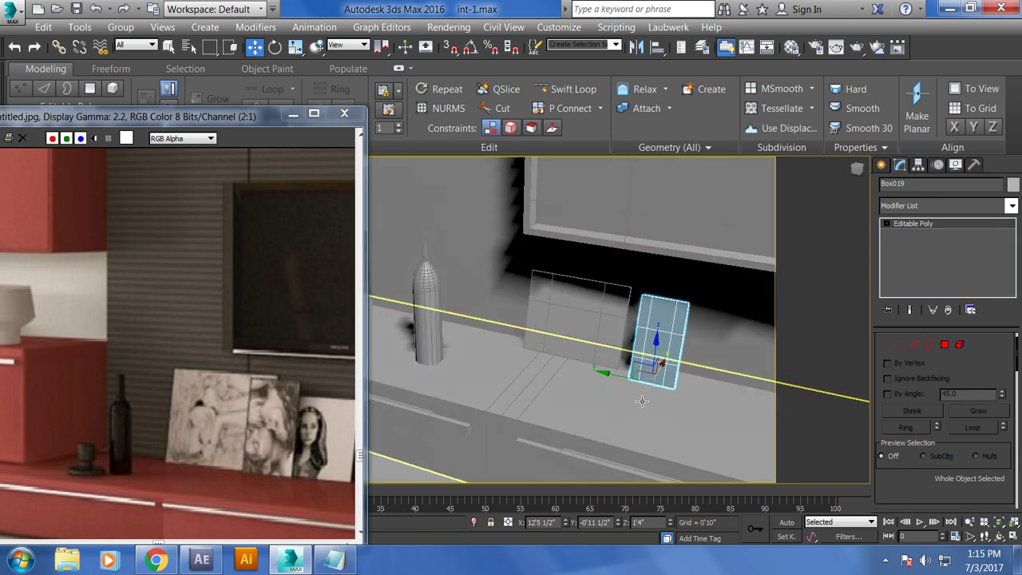
click(543, 353)
shift+drag(542, 352, 573, 374)
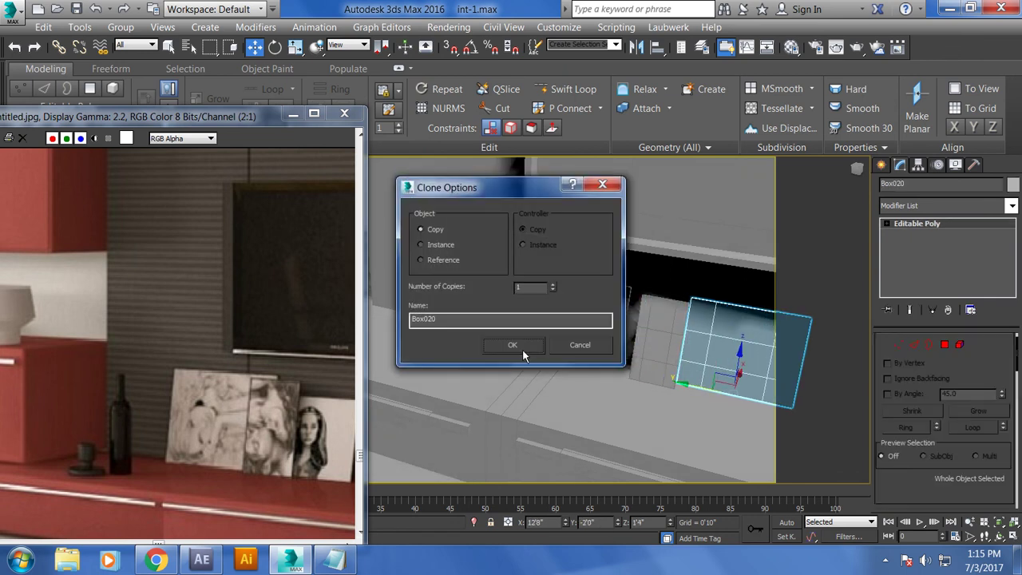
Step: Create Box020 and slide it right of the narrow panel, then zoom out to the room
click(506, 343)
mouse_move(505, 342)
alt+middle_down()
mouse_move(624, 367)
mouse_move(598, 370)
mouse_move(616, 381)
alt+middle_up()
drag(616, 381, 632, 386)
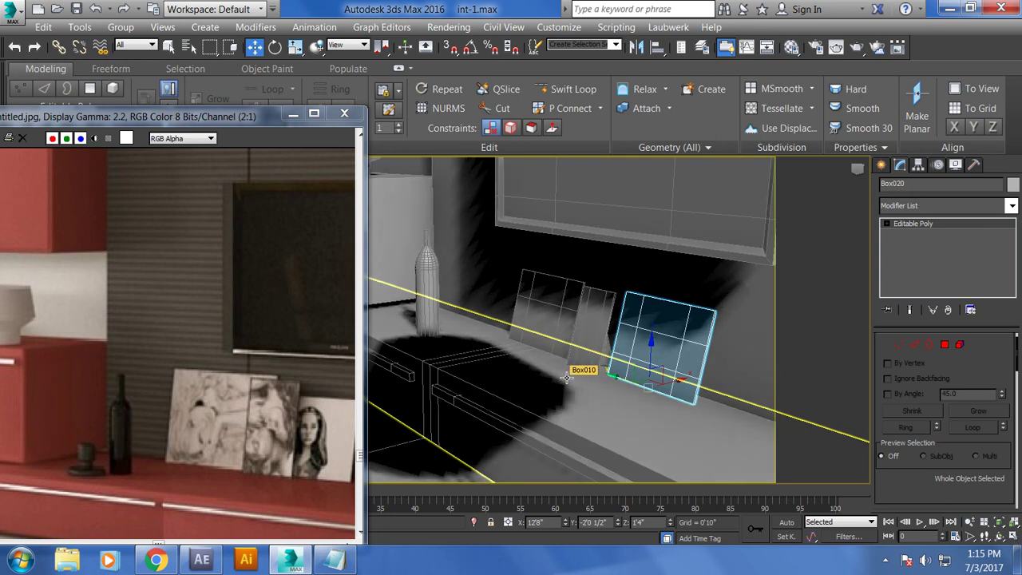
alt+middle_drag(480, 370, 545, 358)
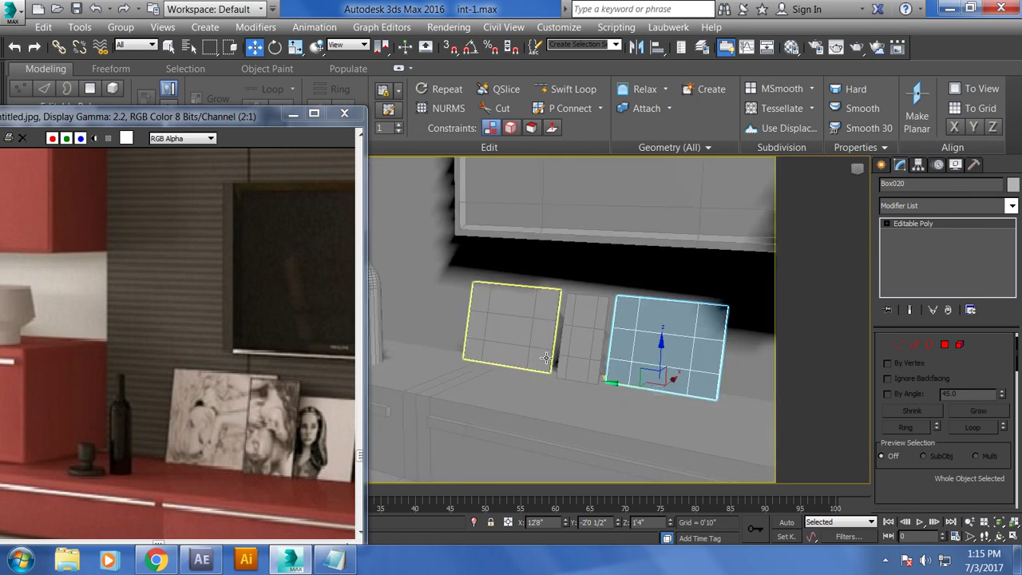
key(shift+z)
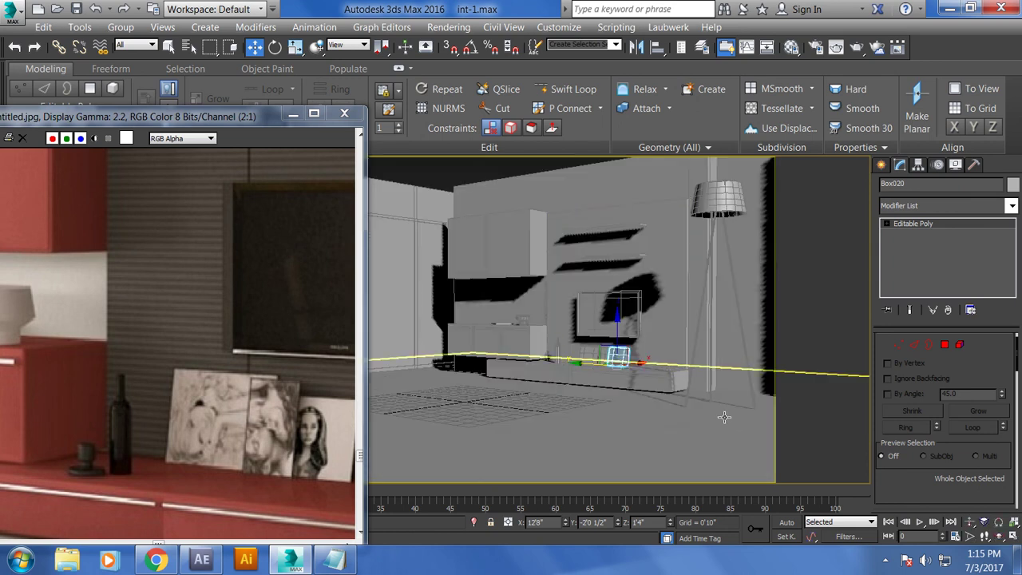
Step: Pan and zoom the reference render to show the TV and the floor lamp
middle_drag(288, 422, 133, 378)
middle_drag(228, 438, 185, 430)
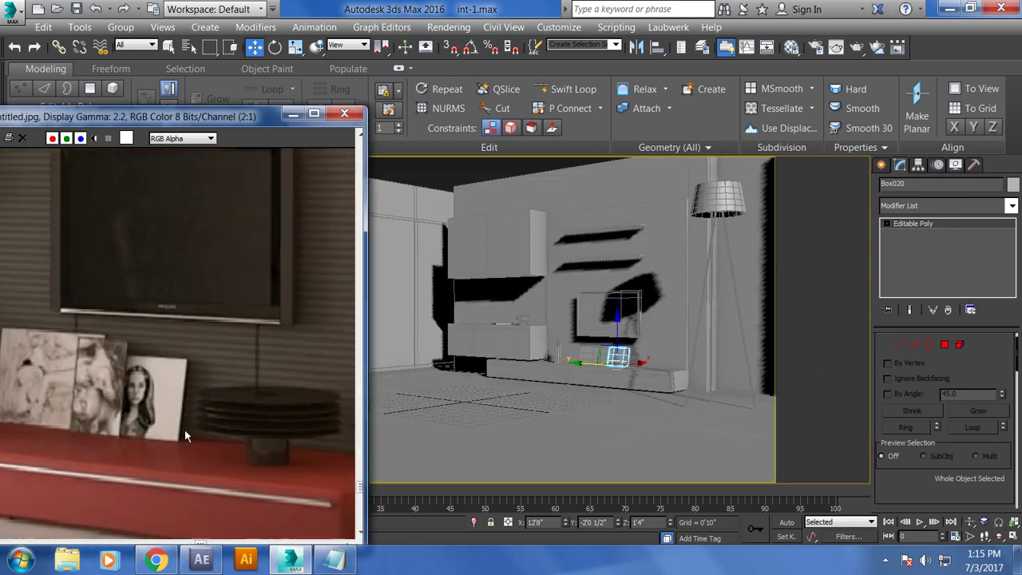
scroll(185, 430, down, 1)
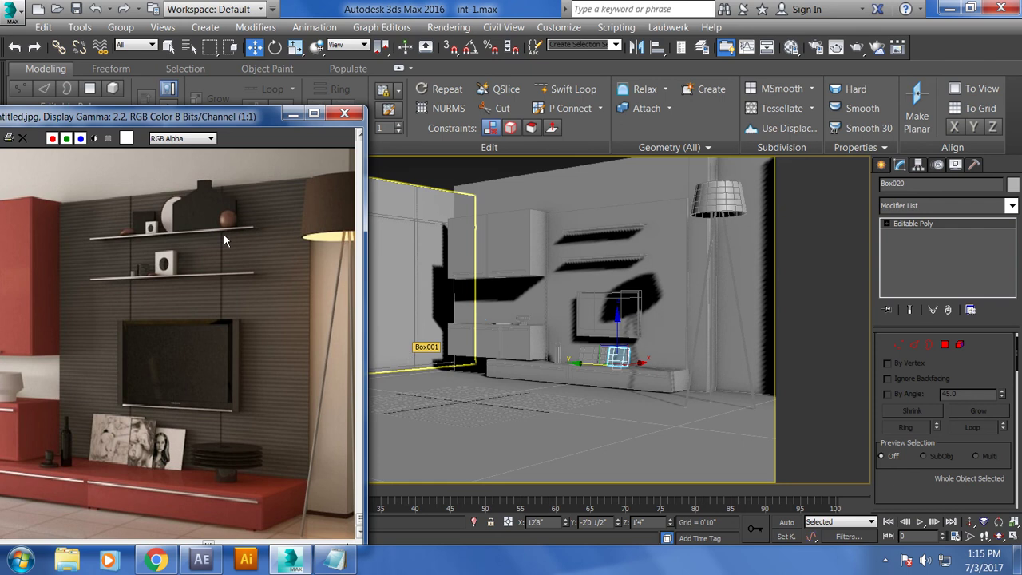
middle_drag(195, 233, 68, 269)
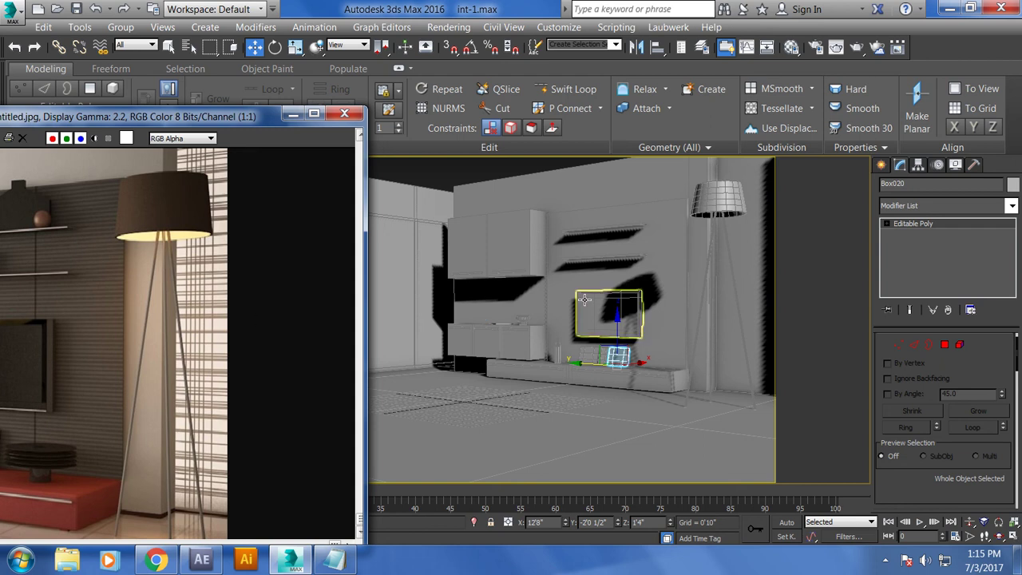
Step: Select the wall behind the lamp and zoom the camera view onto the wall and lamp
key(alt+w)
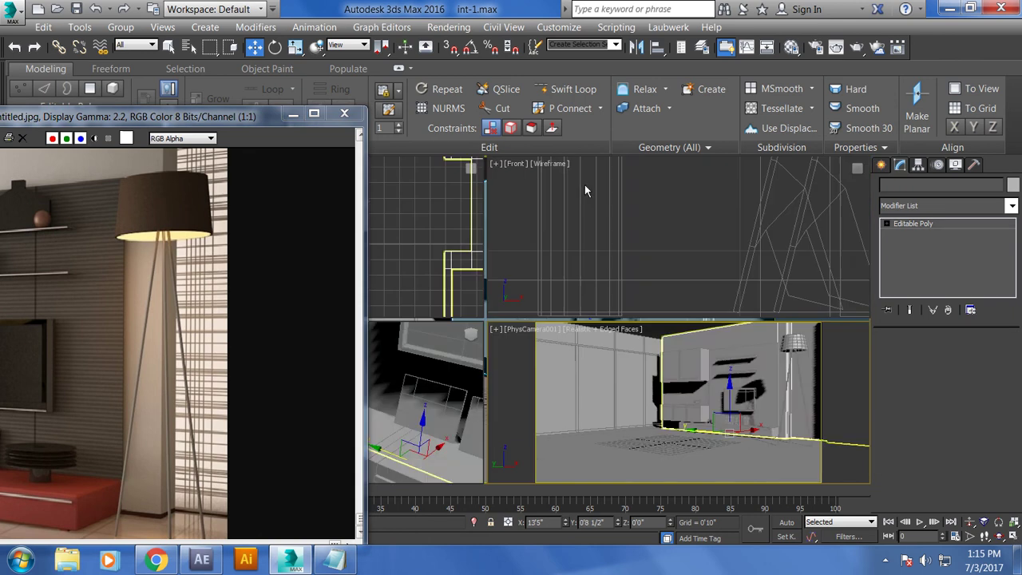
click(656, 353)
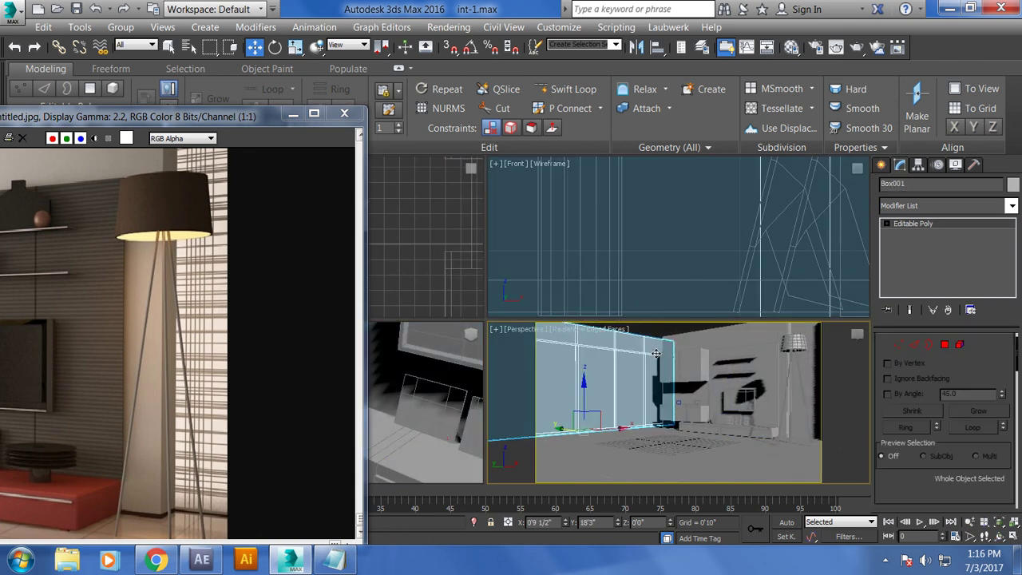
key(alt+w)
middle_drag(696, 361, 667, 369)
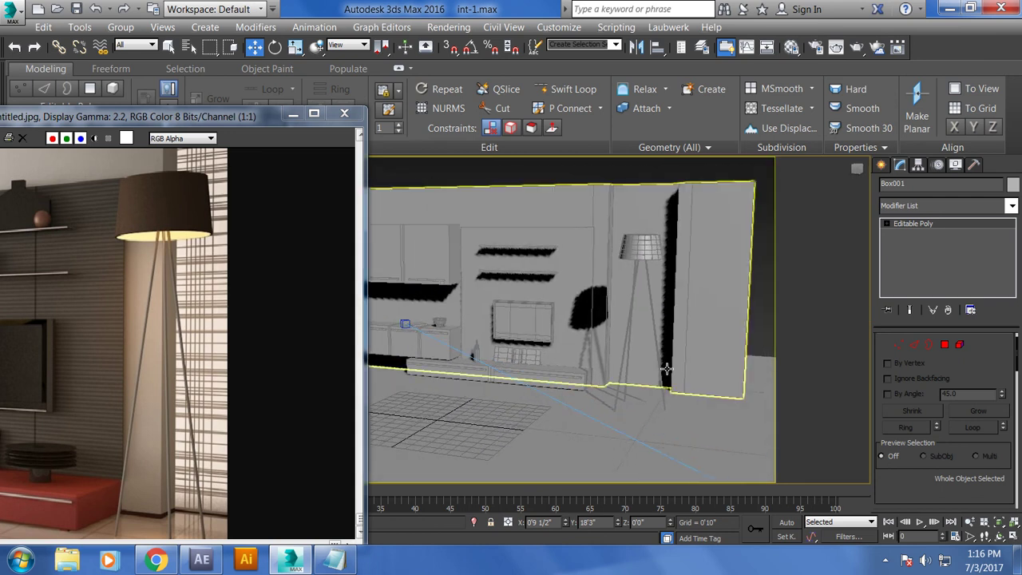
scroll(691, 336, up, 3)
scroll(639, 354, up, 3)
mouse_move(605, 314)
middle_down()
mouse_move(671, 423)
mouse_move(678, 479)
middle_up()
Step: Start a Line spline and switch the maximized viewport to the straight-on wall view
click(883, 165)
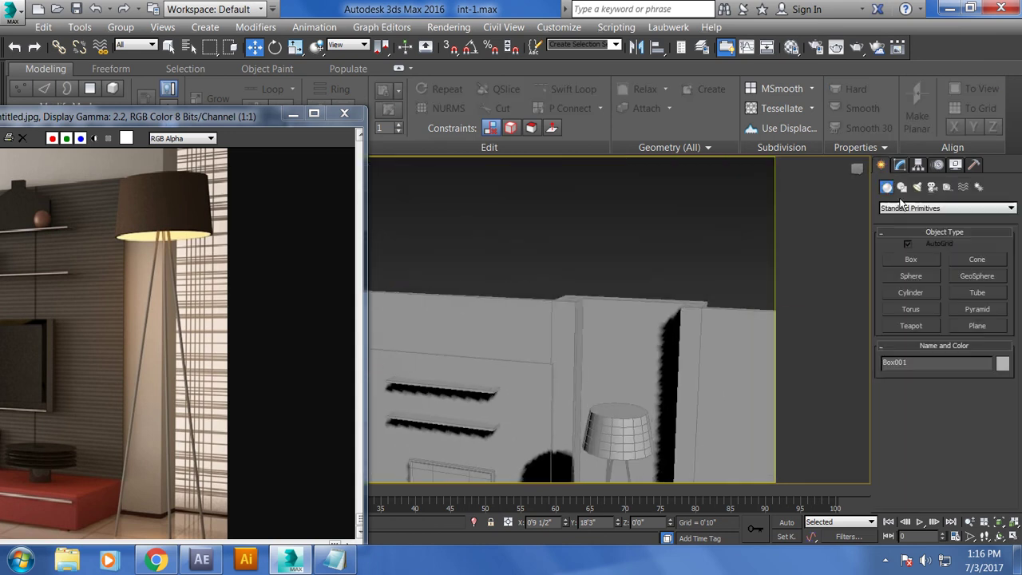
click(903, 187)
click(911, 273)
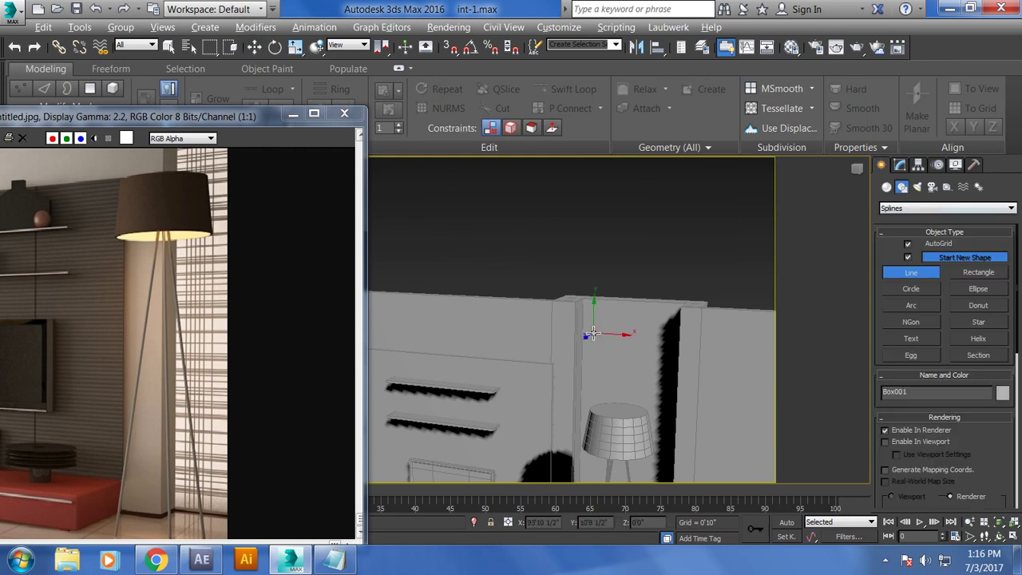
key(alt+w)
right_click(392, 392)
key(alt+w)
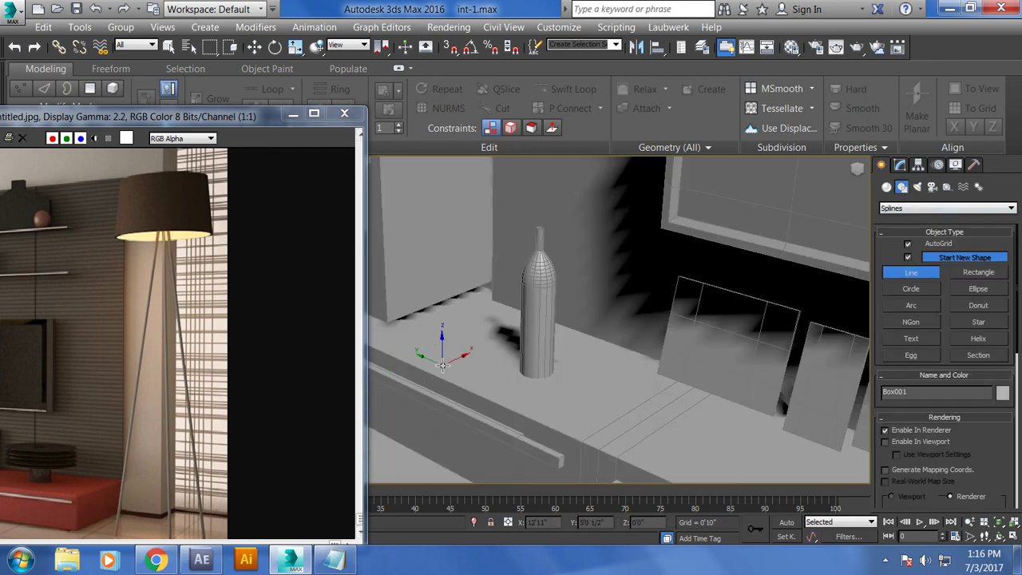
key(f)
key(z)
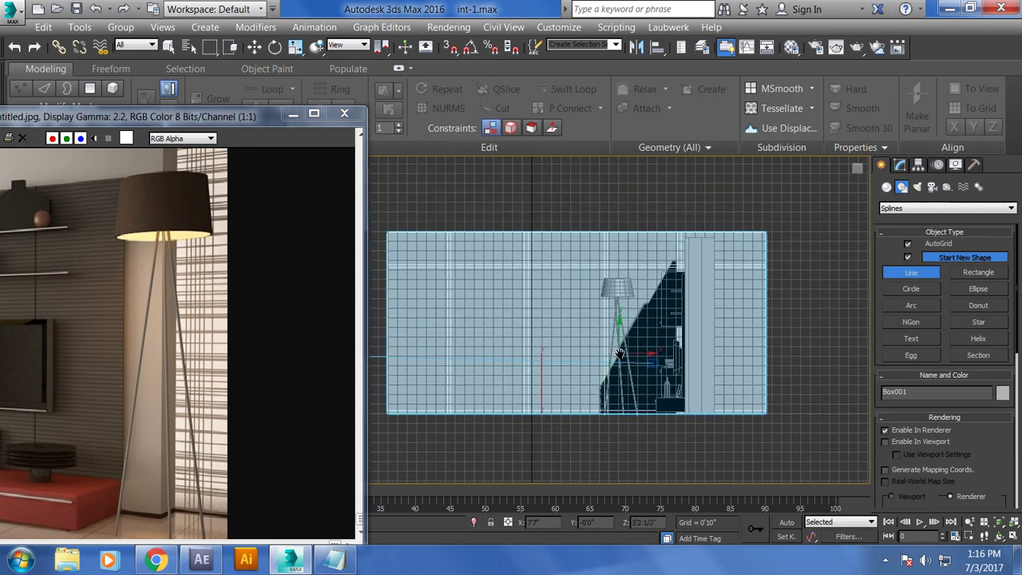
key(b)
Step: Draw a straight line starting just left of the lamp shade, then finish it
scroll(642, 324, up, 1)
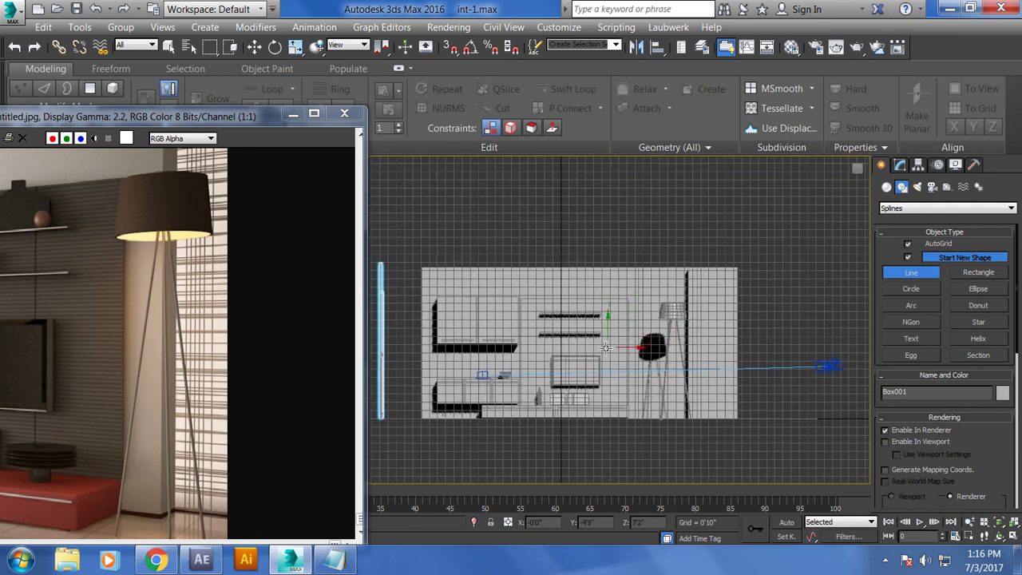
scroll(635, 327, up, 2)
scroll(623, 331, up, 1)
scroll(610, 335, up, 1)
mouse_move(610, 335)
middle_down()
mouse_move(707, 315)
mouse_move(666, 308)
middle_up()
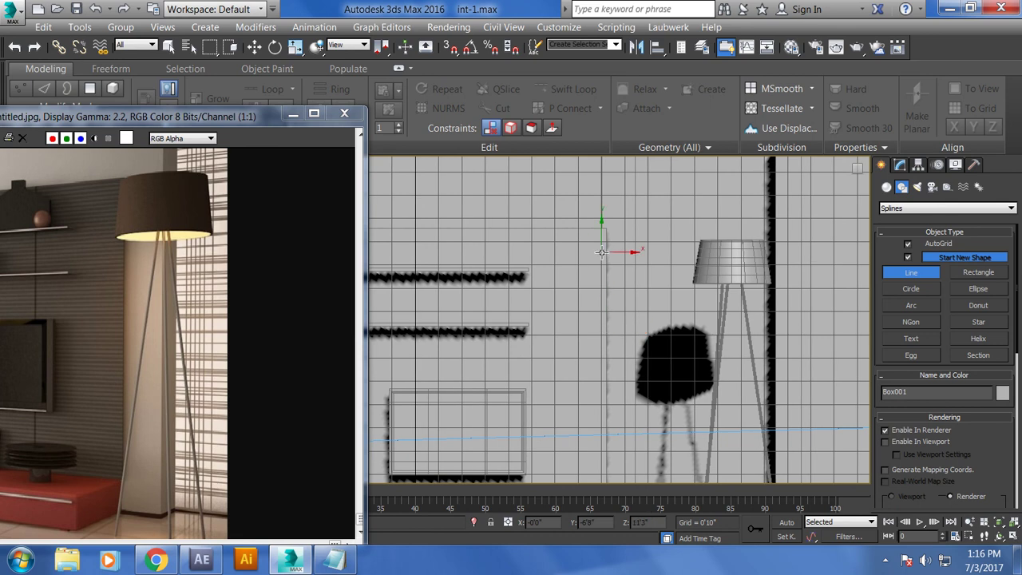
click(601, 253)
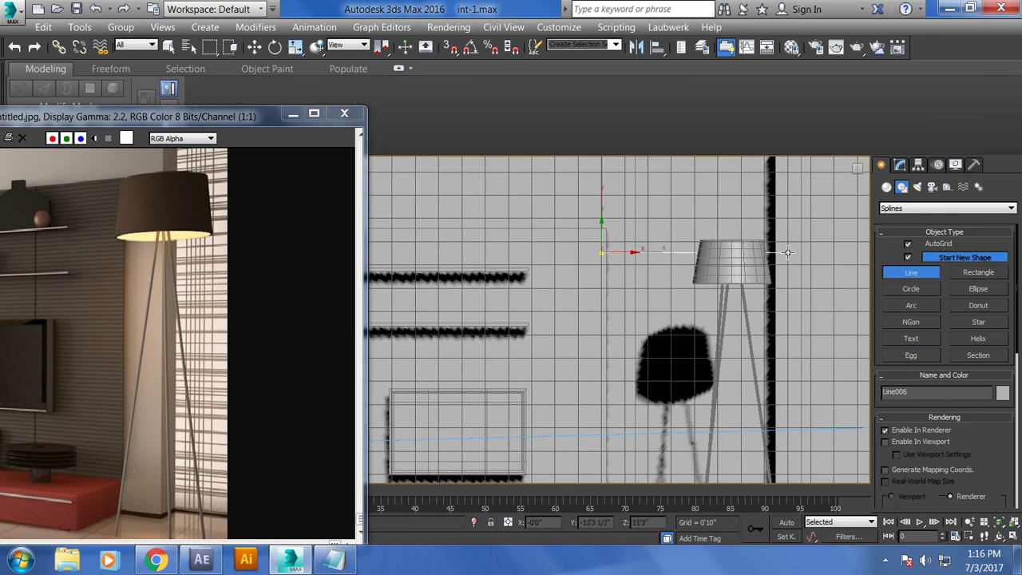
key(alt+w)
right_click(690, 341)
Step: Raise the new line up the wall near its top and nudge it slightly sideways
key(alt+w)
mouse_move(687, 362)
alt+middle_down()
mouse_move(688, 324)
mouse_move(669, 310)
mouse_move(607, 315)
alt+middle_up()
scroll(546, 304, up, 3)
scroll(545, 303, up, 2)
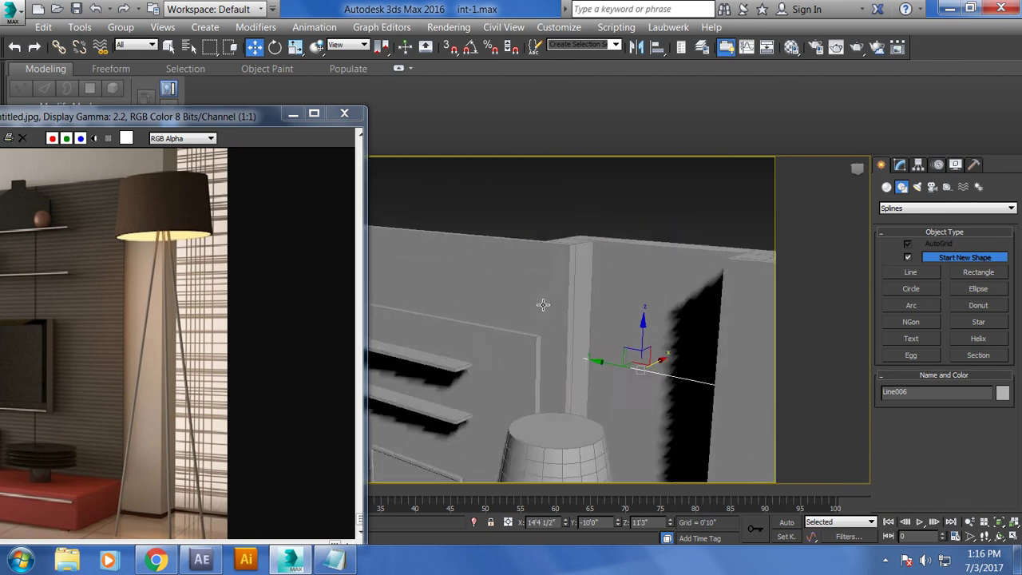
drag(703, 333, 705, 223)
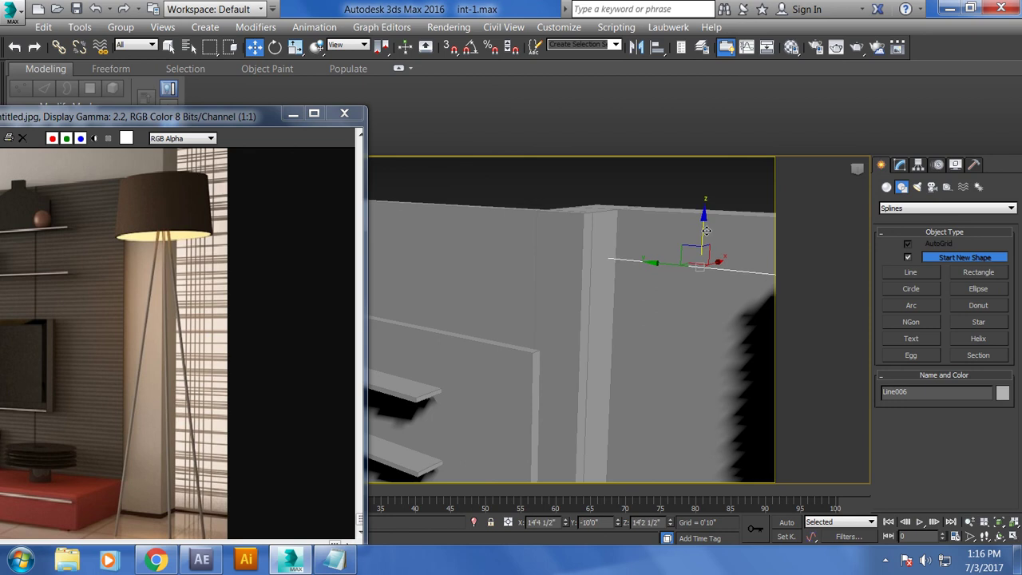
alt+middle_drag(705, 224, 729, 263)
drag(730, 263, 714, 266)
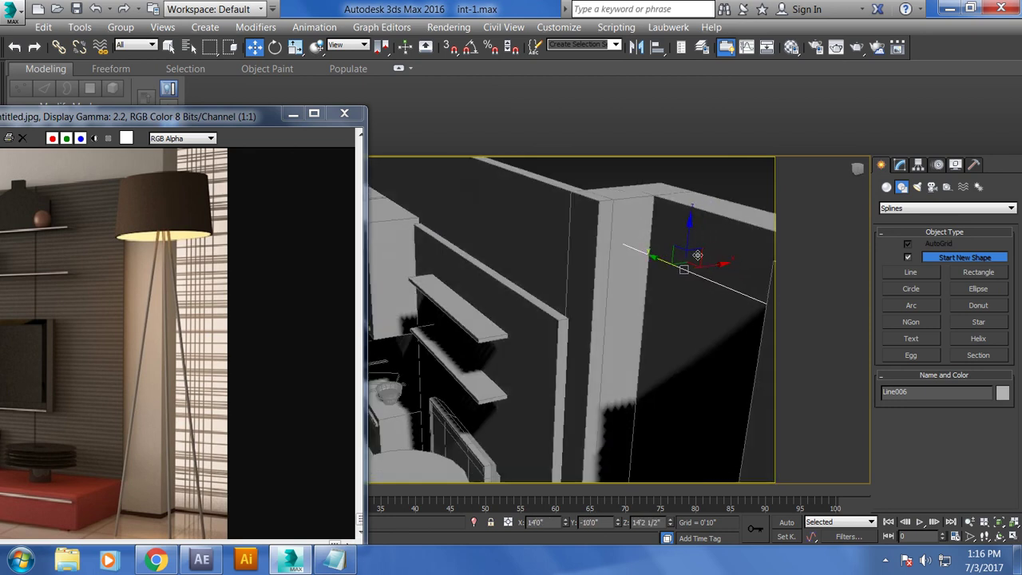
Step: Enable the line in the viewport as a rod with 0'0 1/2" thickness
click(899, 165)
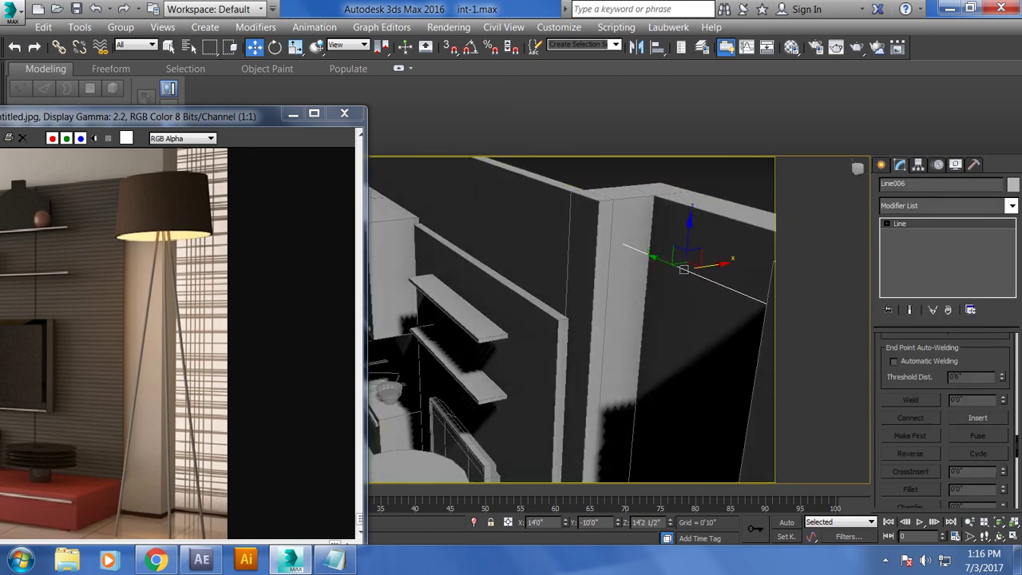
scroll(990, 344, up, 5)
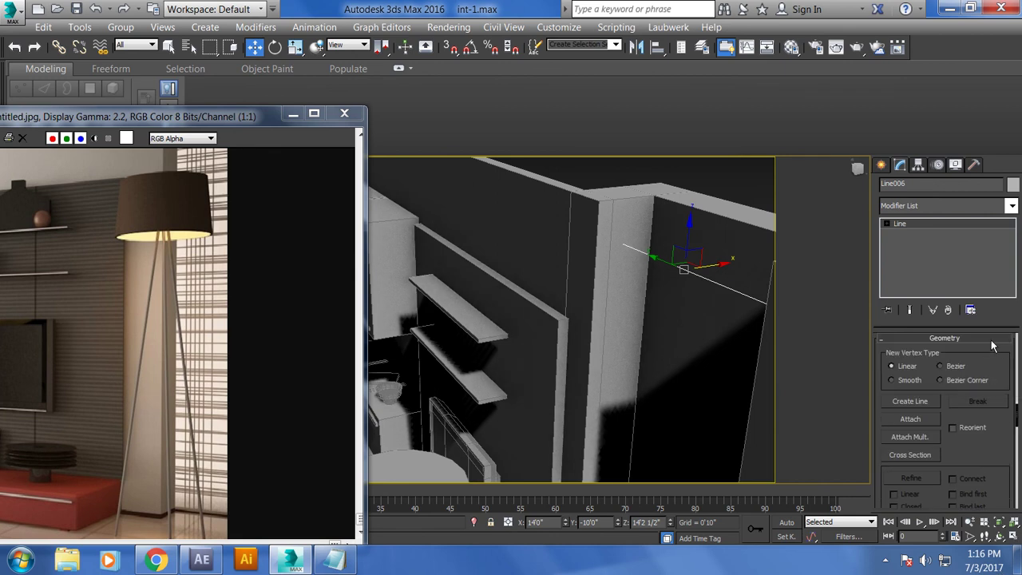
scroll(904, 382, up, 5)
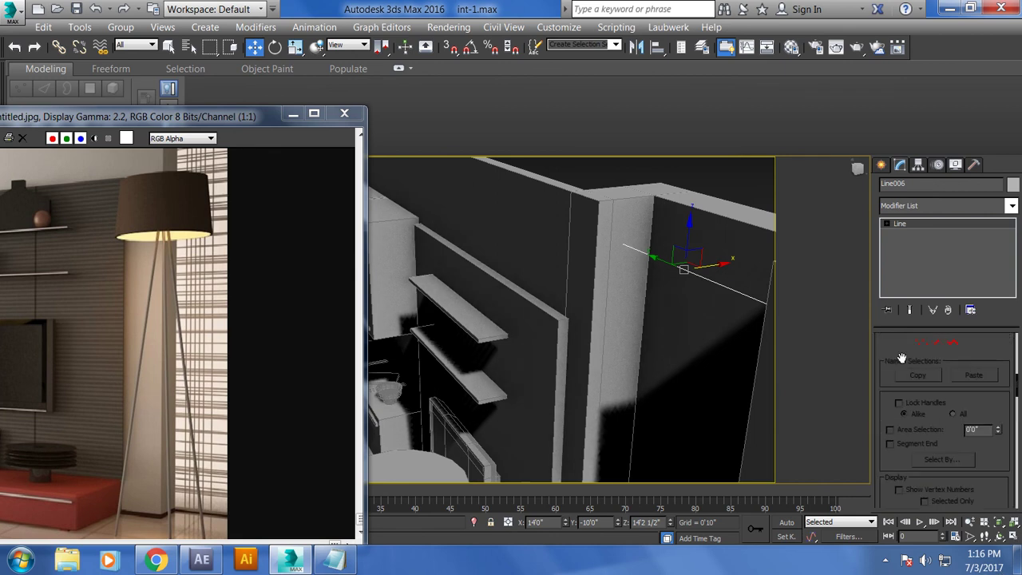
scroll(903, 455, up, 5)
drag(896, 388, 914, 566)
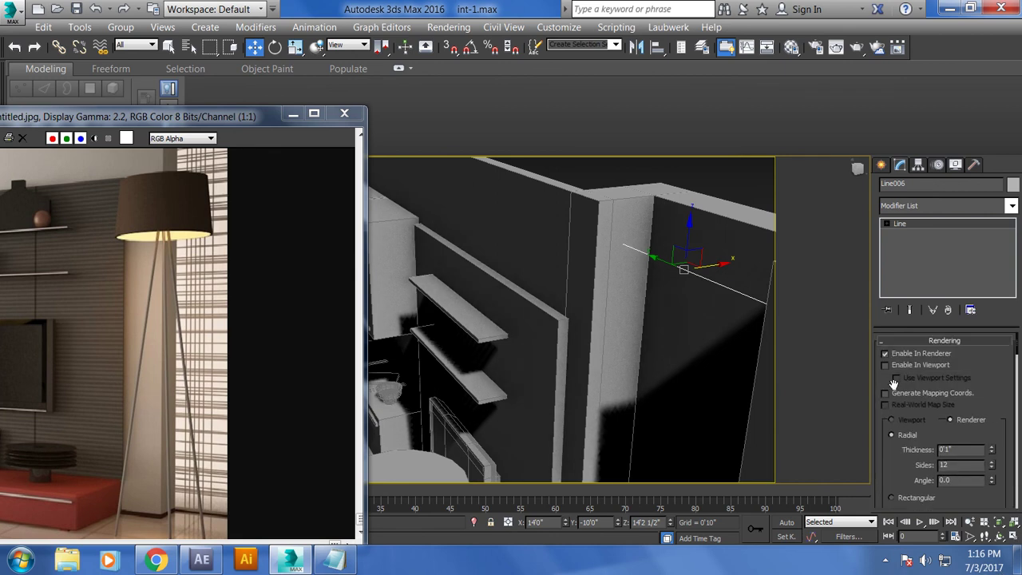
click(897, 365)
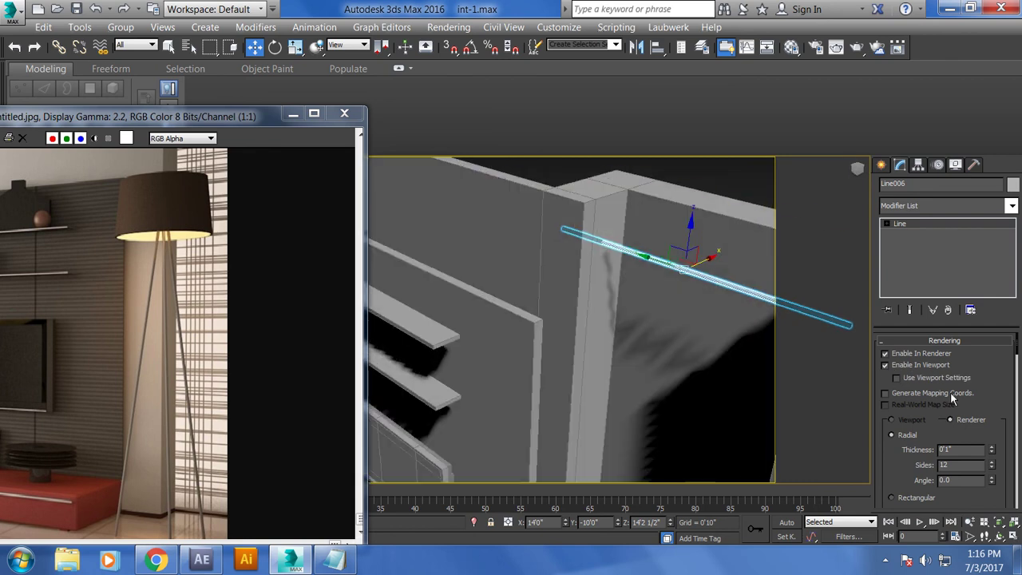
scroll(989, 452, down, 1)
drag(991, 440, 993, 459)
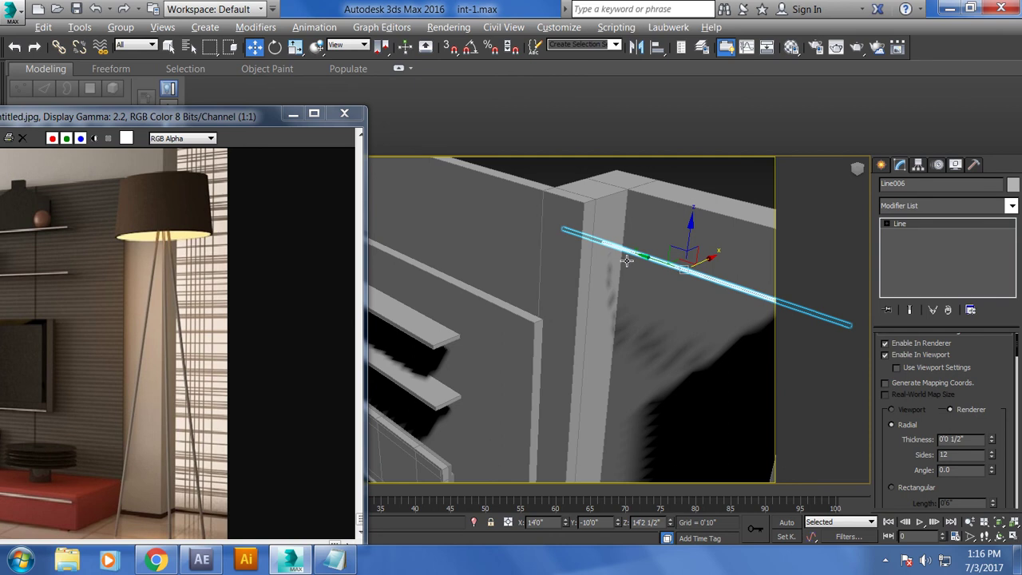
Step: Rotate the rod level, then Shift-move to make a copy of it
alt+middle_drag(627, 261, 650, 204)
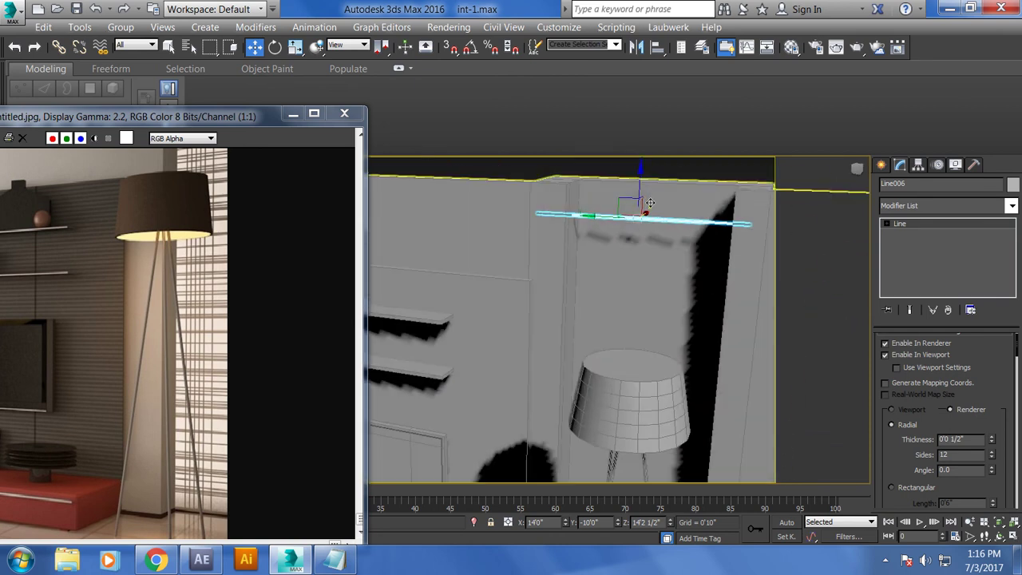
key(e)
mouse_move(672, 192)
mouse_down()
mouse_move(647, 194)
mouse_move(680, 216)
mouse_up()
key(w)
click(499, 345)
key(e)
Step: Copy both lines downward and tilt one of the copied lines slightly
key(w)
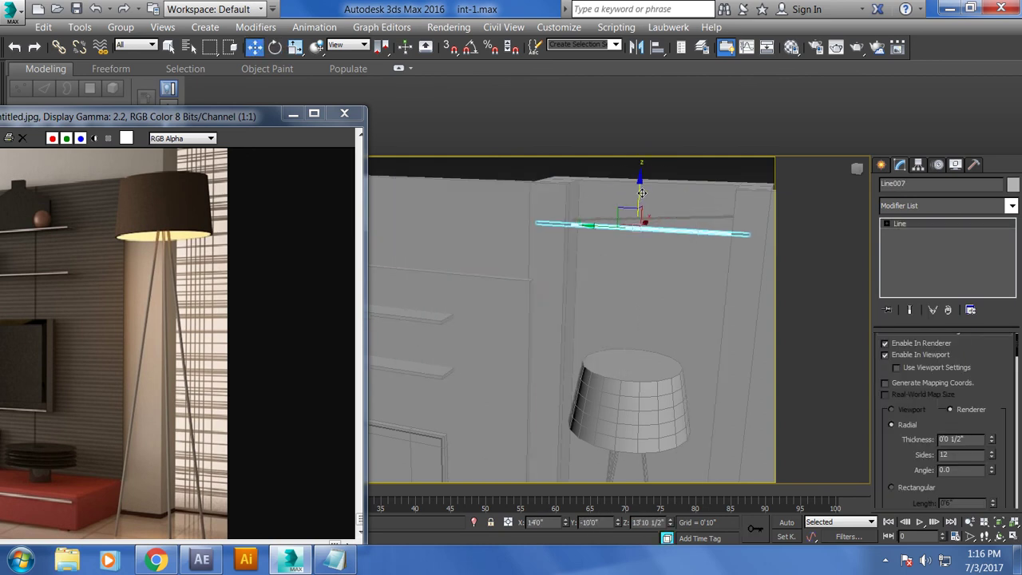
ctrl+click(681, 217)
drag(642, 187, 643, 207)
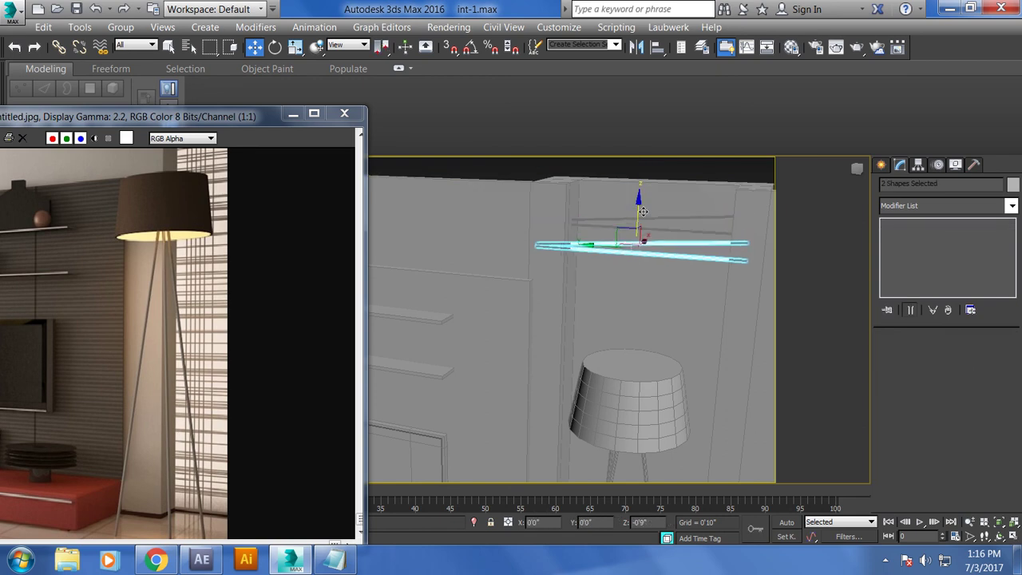
click(514, 344)
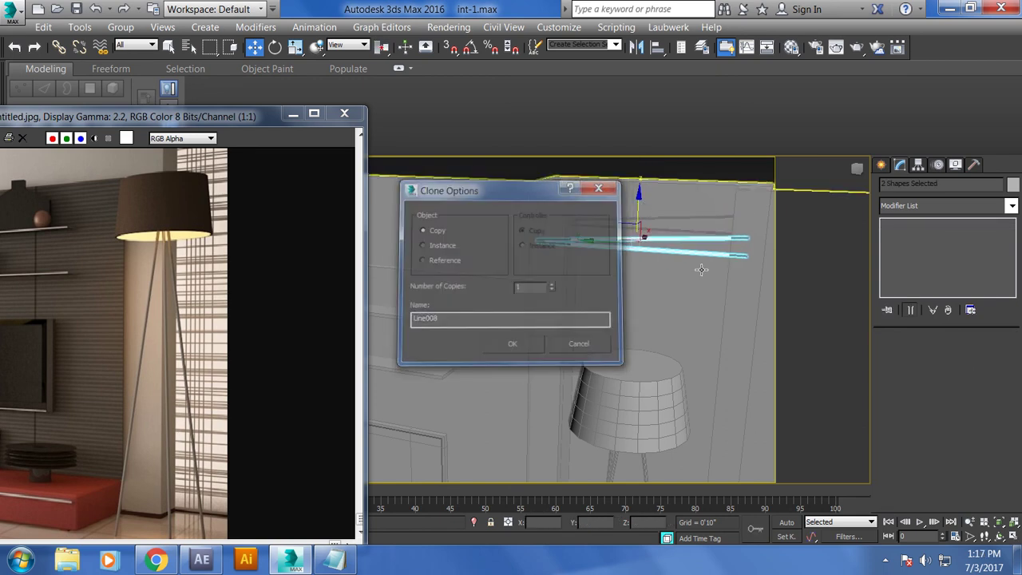
click(680, 236)
key(e)
click(667, 239)
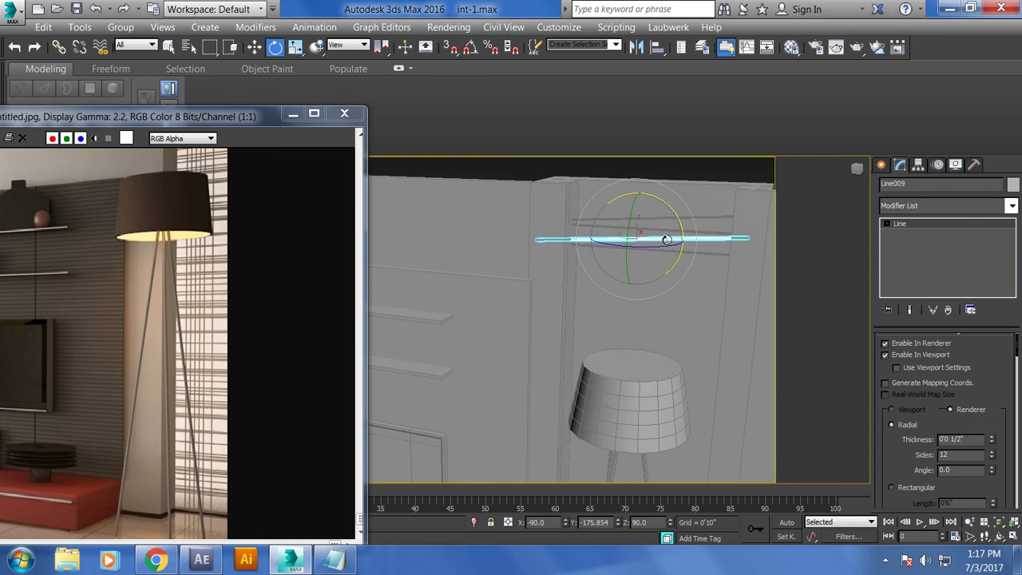
drag(678, 219, 684, 214)
Step: Select the four horizontal lines, leaving the wall out of the selection
ctrl+click(704, 241)
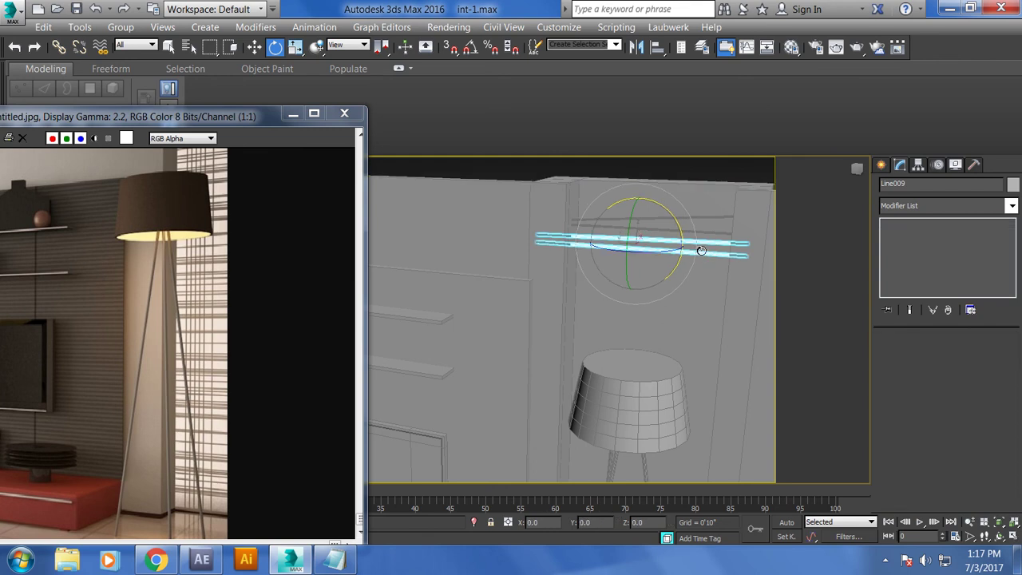
ctrl+click(711, 220)
ctrl+click(711, 215)
alt+click(712, 220)
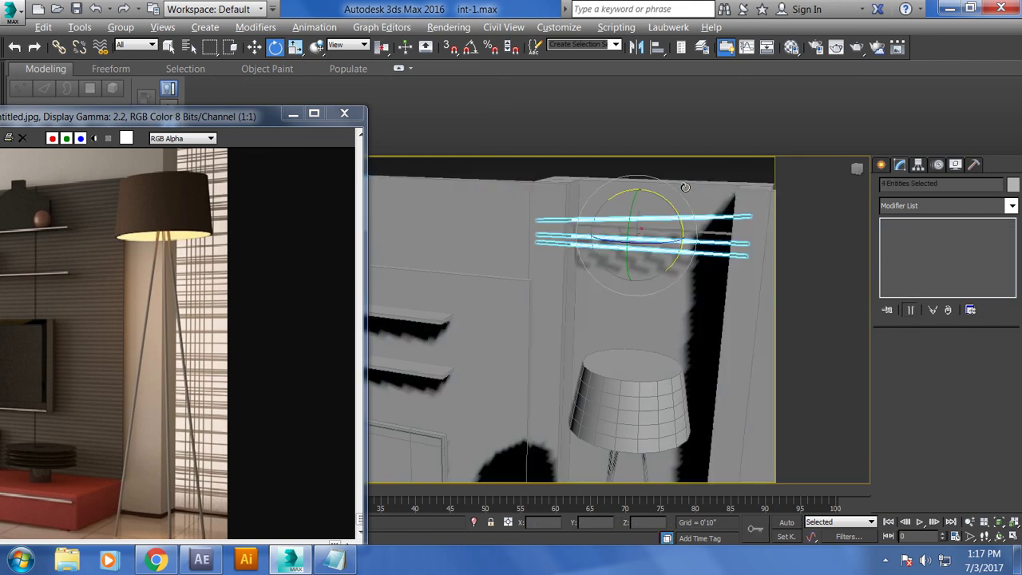
ctrl+click(703, 230)
Step: Clone the four lines downward once, then three more copies further below the lamp
key(w)
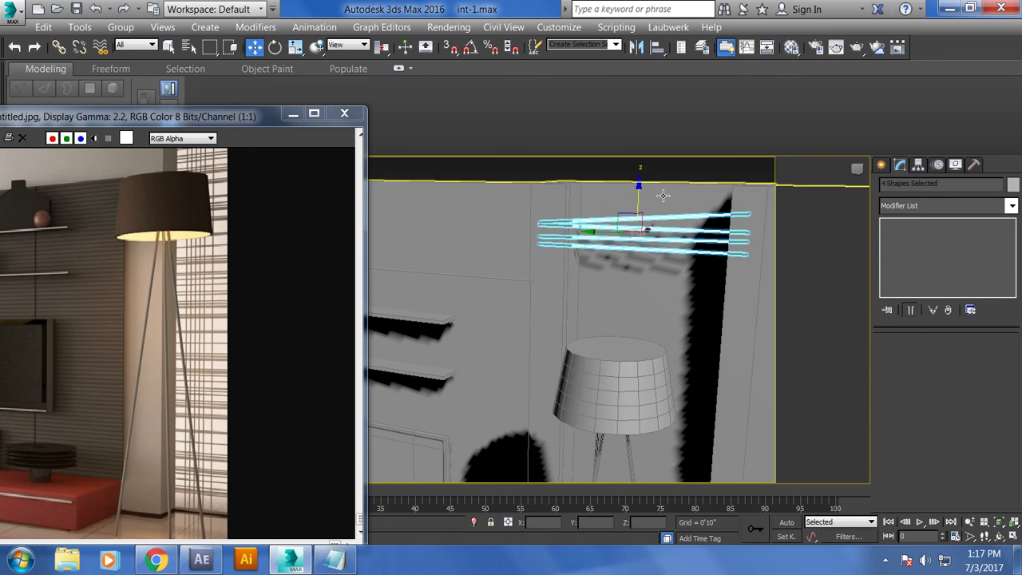
shift+drag(635, 203, 654, 252)
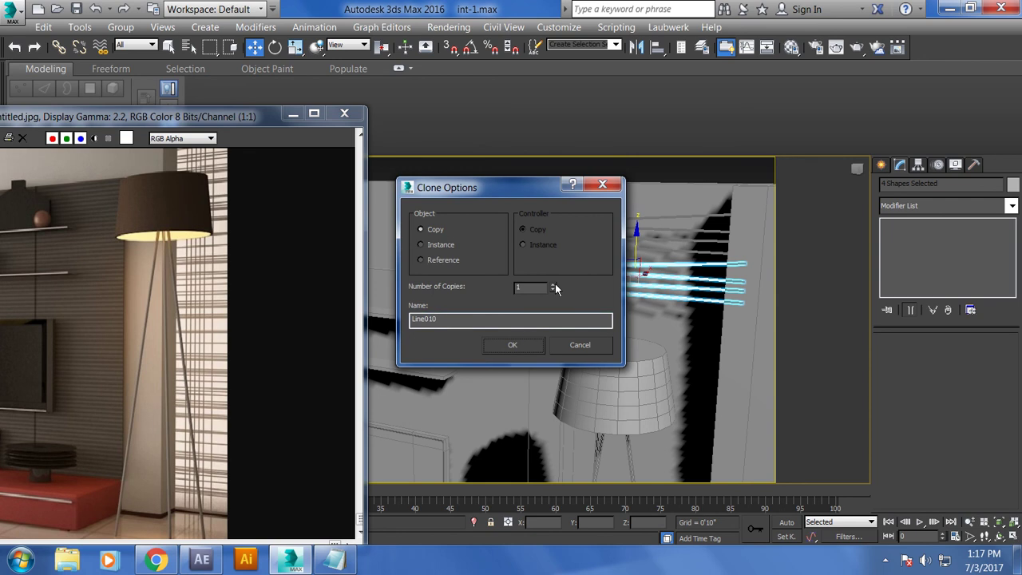
click(516, 344)
mouse_move(516, 343)
middle_down()
mouse_move(653, 332)
mouse_move(570, 242)
middle_up()
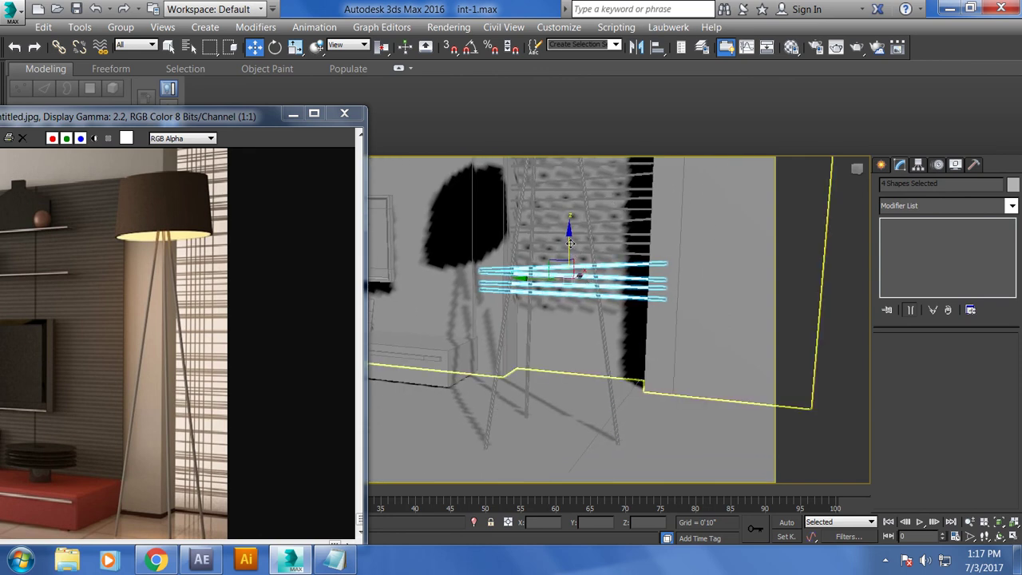
drag(570, 242, 593, 284)
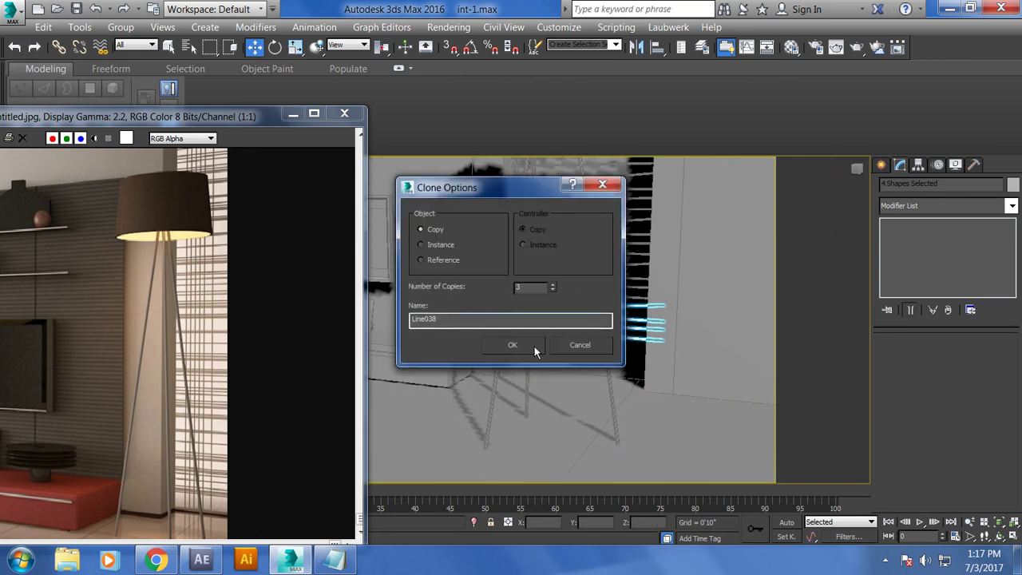
click(534, 345)
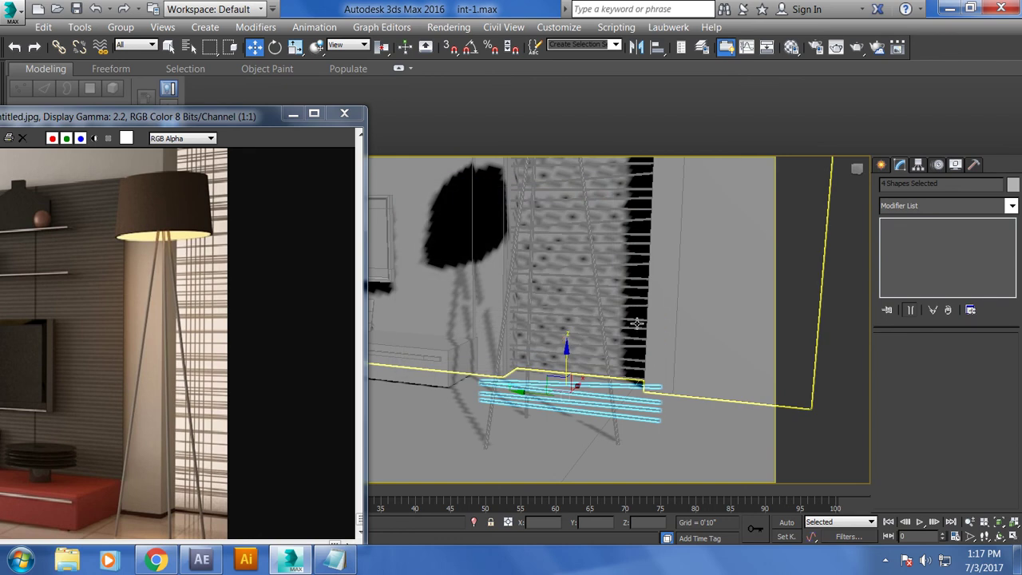
alt+middle_drag(575, 386, 618, 392)
key(End)
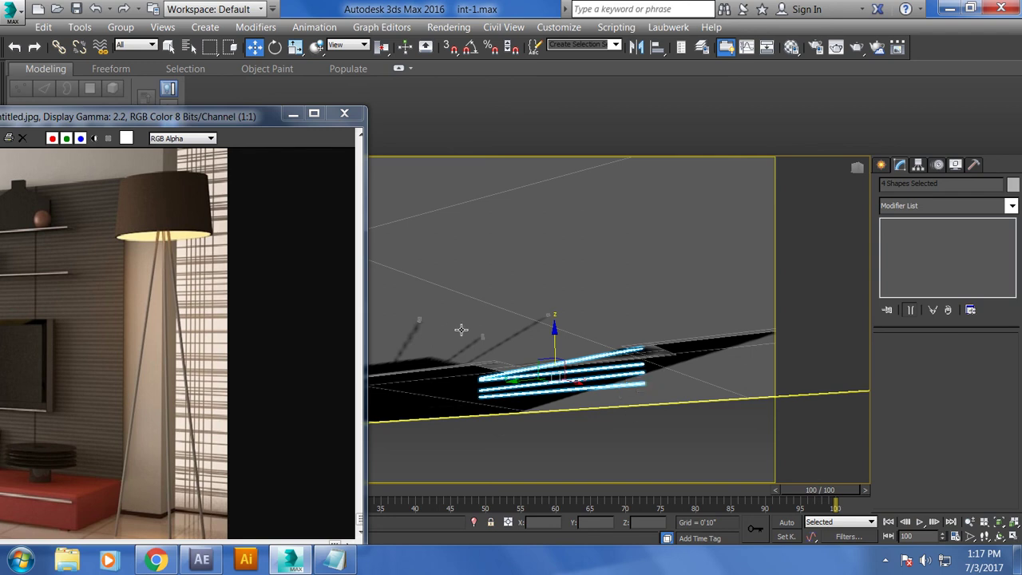
Step: Hide the horizontal lines and Shift-rotate Line010 90° into an upright rod copy
key(Delete)
mouse_move(587, 380)
alt+middle_down()
mouse_move(598, 404)
mouse_move(622, 377)
alt+middle_up()
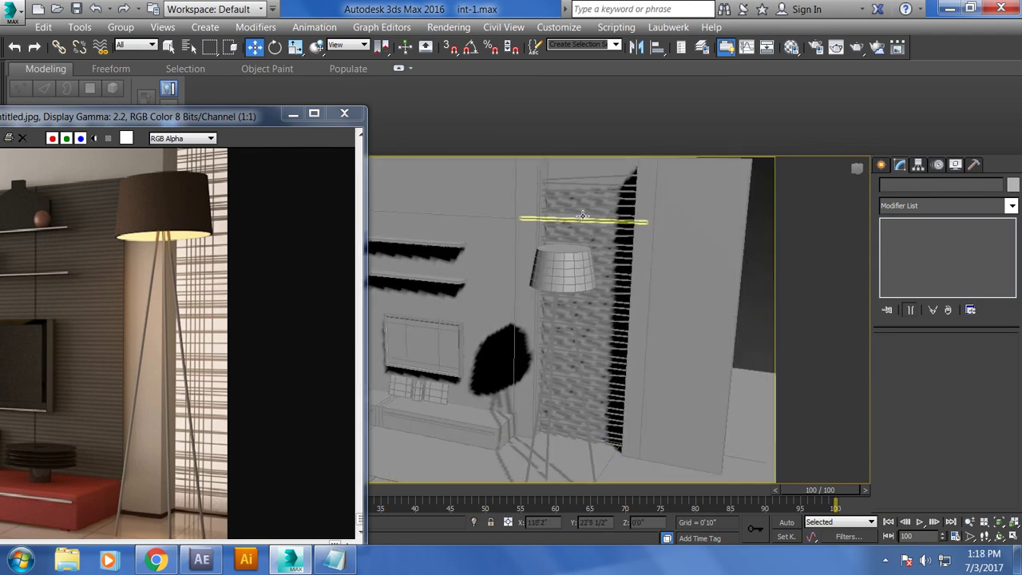
click(591, 217)
scroll(627, 295, up, 3)
key(e)
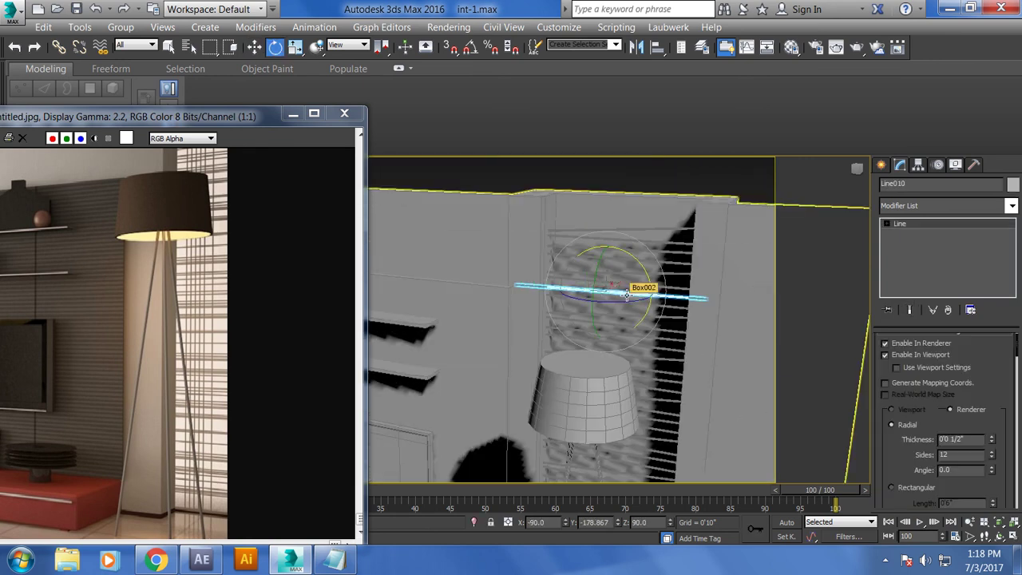
mouse_move(646, 276)
mouse_down()
mouse_move(546, 208)
mouse_move(548, 194)
mouse_up()
click(506, 344)
key(w)
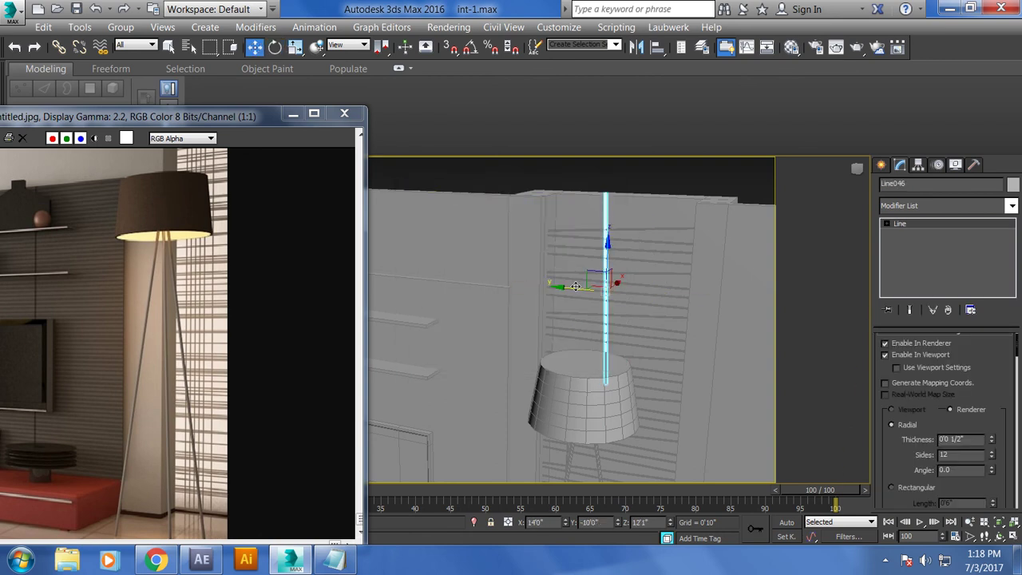
Step: Move the upright rod beside the lamp and lower it to floor level
drag(618, 293, 559, 285)
middle_drag(559, 285, 551, 251)
drag(551, 251, 473, 399)
scroll(473, 399, down, 3)
drag(544, 239, 596, 409)
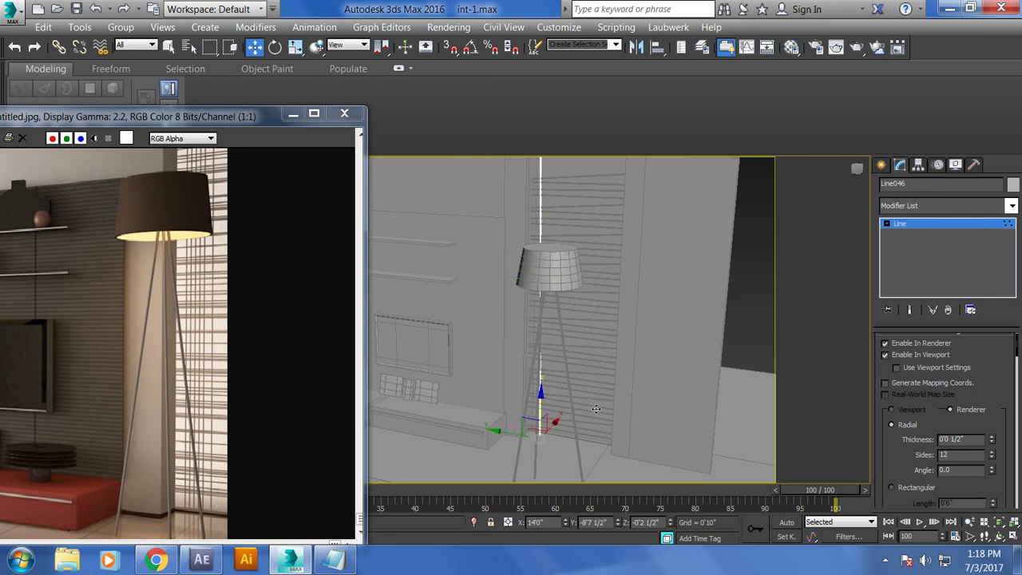
click(916, 222)
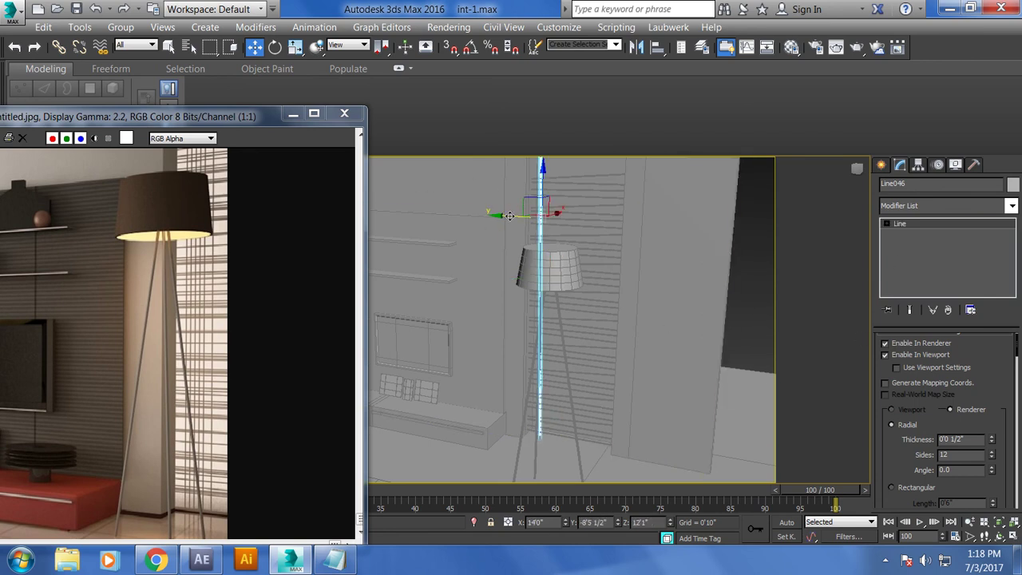
Step: Shift-drag the upright rod sideways into a single copy, another, then three more
shift+drag(519, 220, 524, 235)
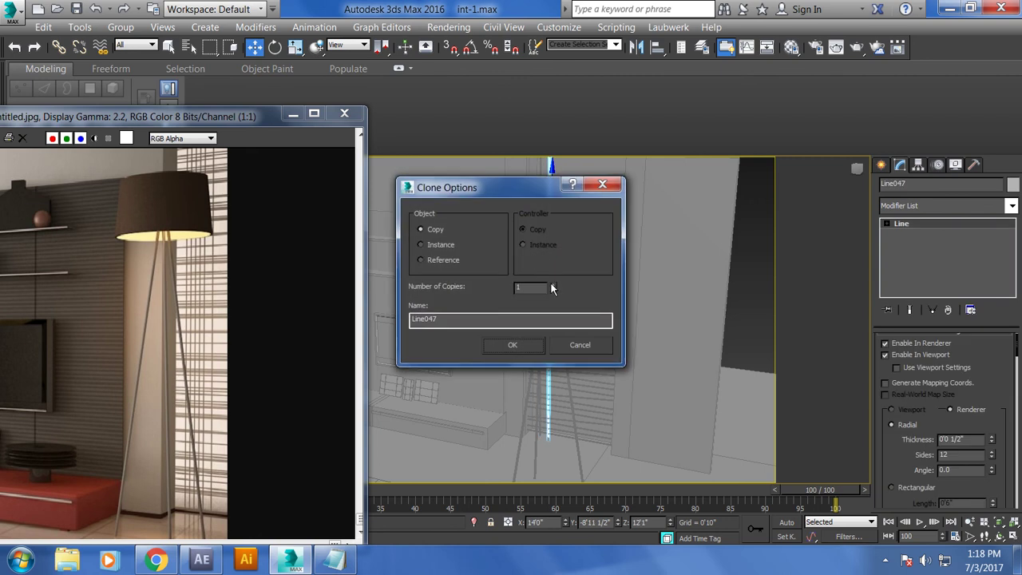
click(515, 345)
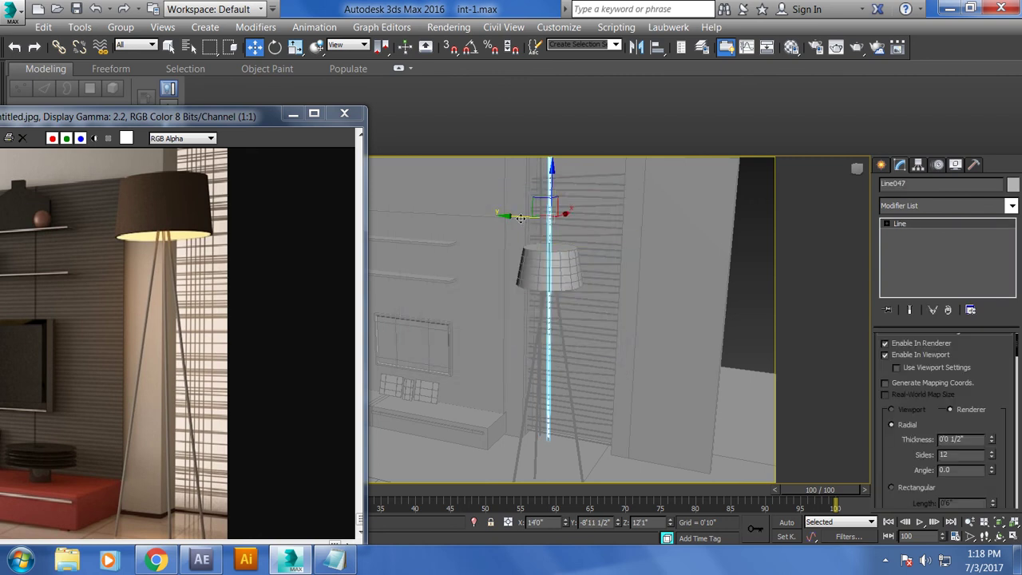
shift+drag(550, 227, 550, 224)
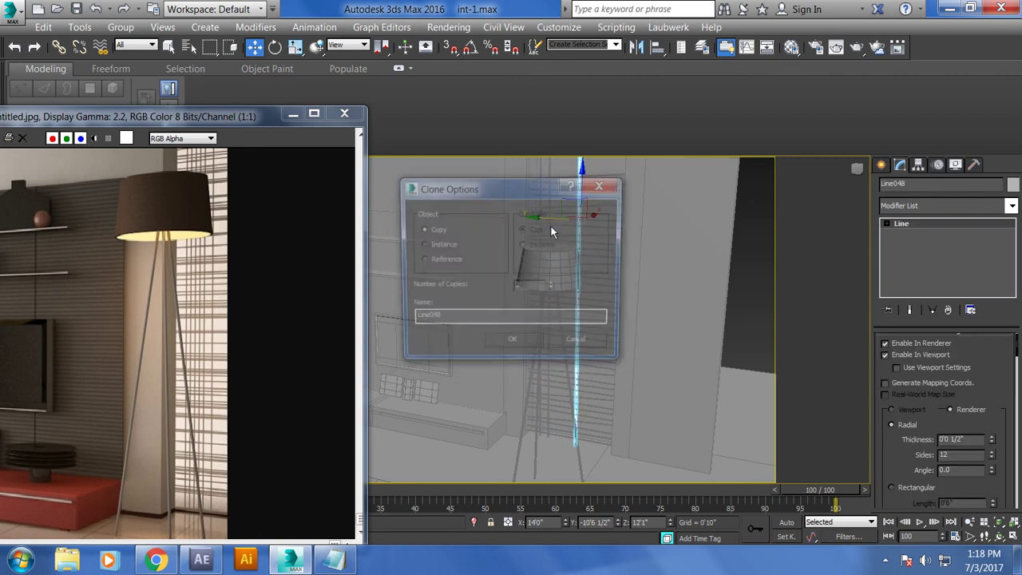
click(513, 344)
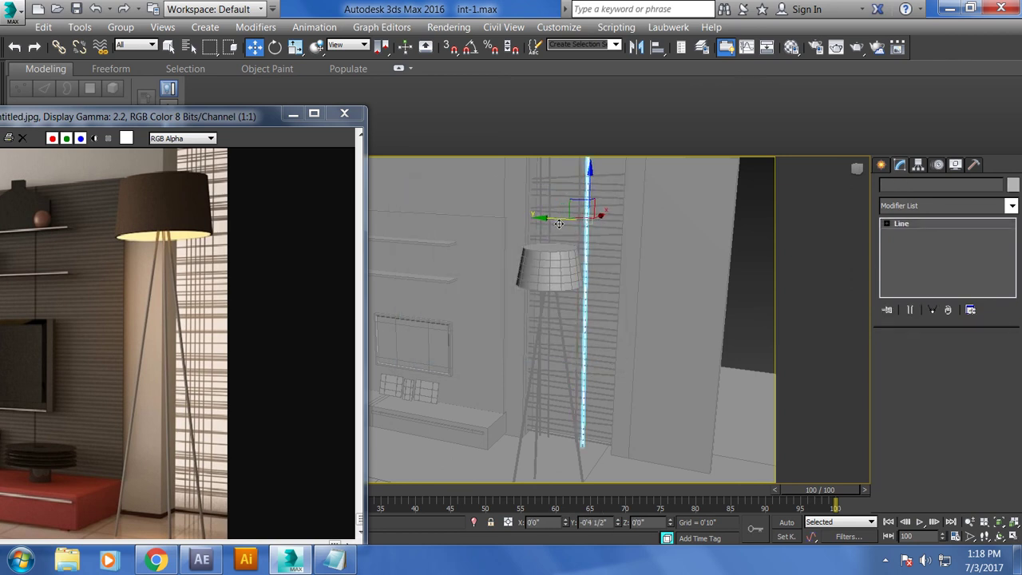
shift+drag(556, 222, 559, 222)
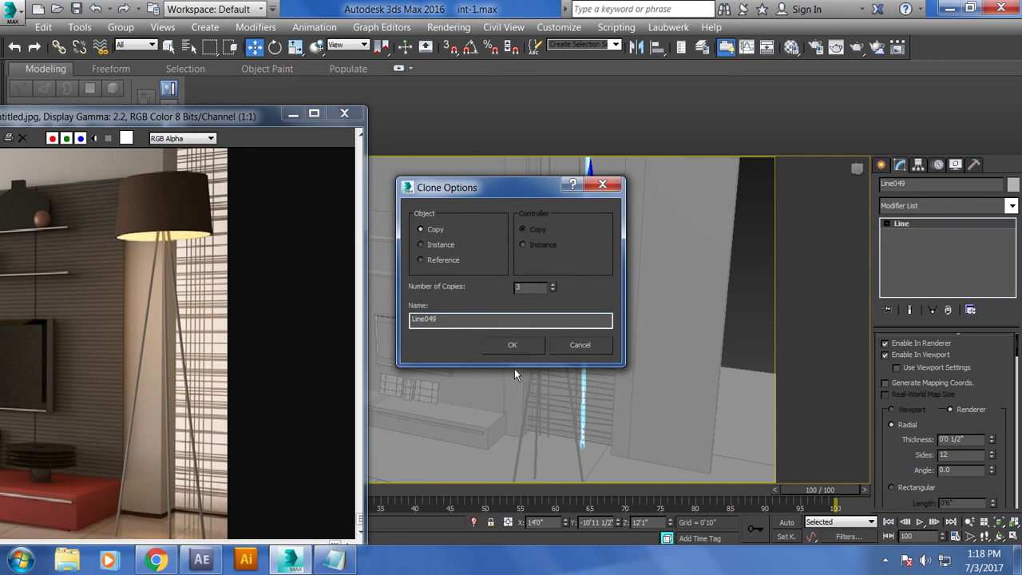
click(515, 344)
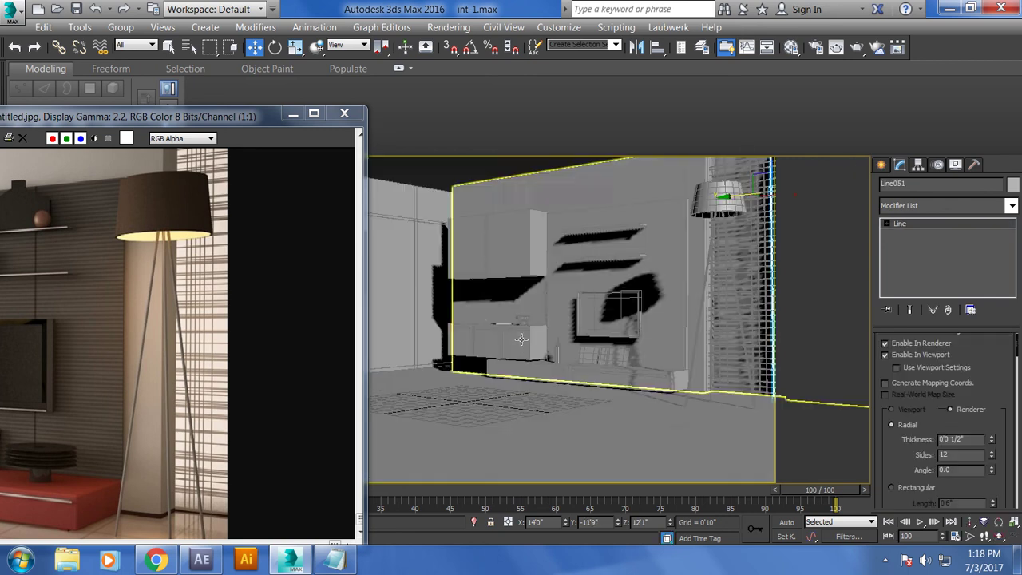
Step: Deselect everything, minimize the frame buffer and bring Notepad to the front
click(489, 174)
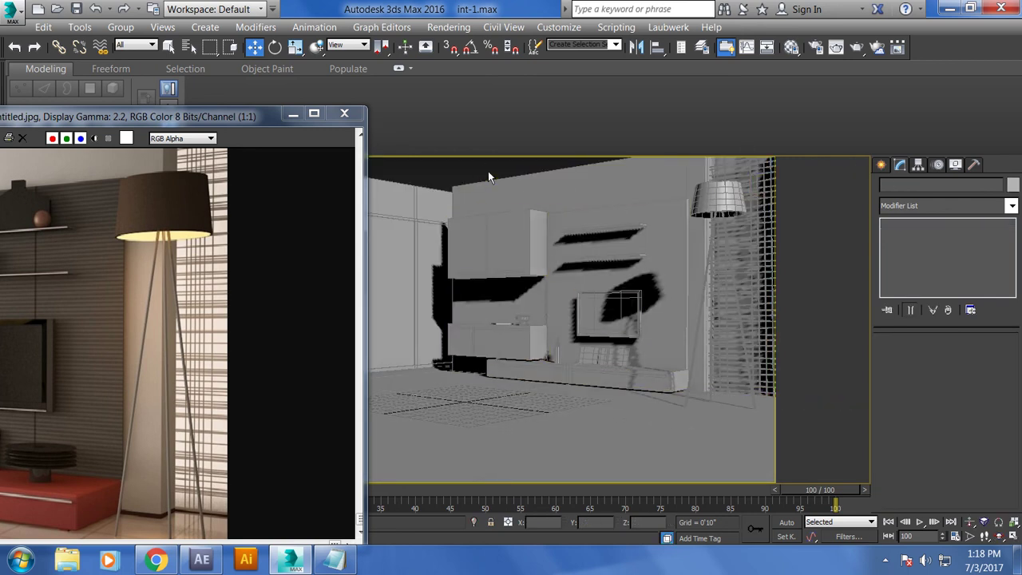
click(293, 113)
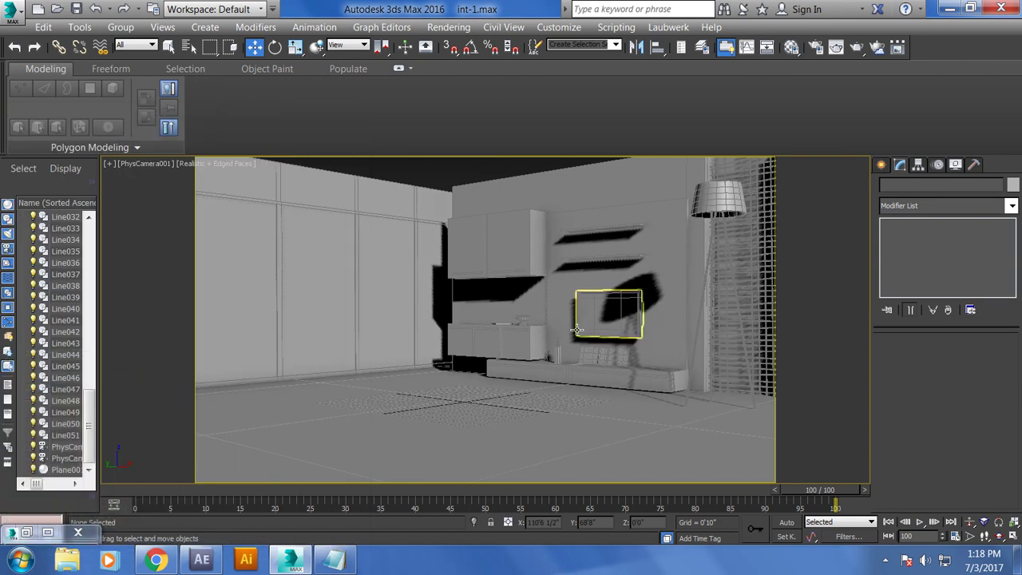
click(334, 560)
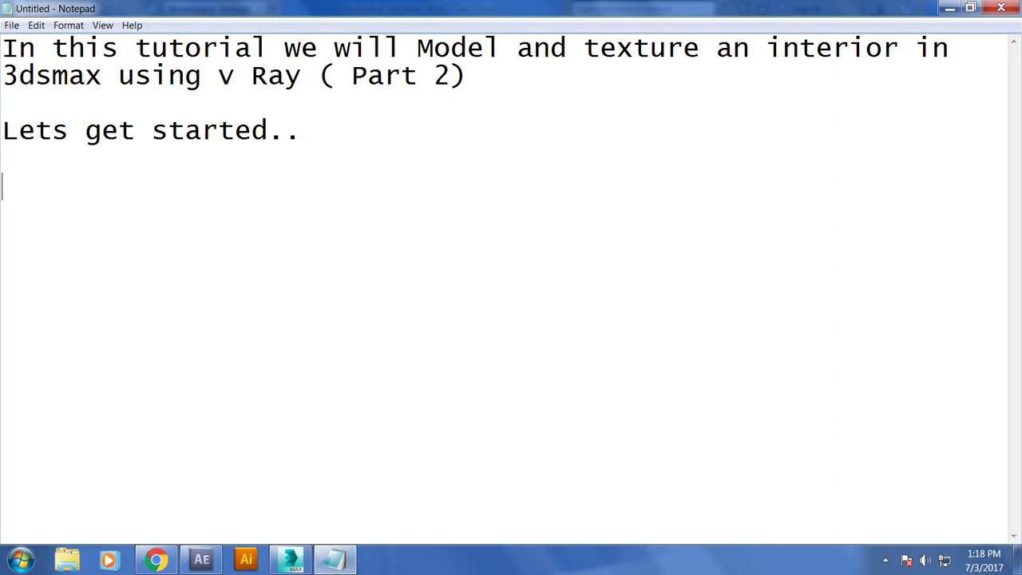
Step: Type 'Thanks for watching' and, two lines down, 'Continue to part' below the intro
text(Thanks for )
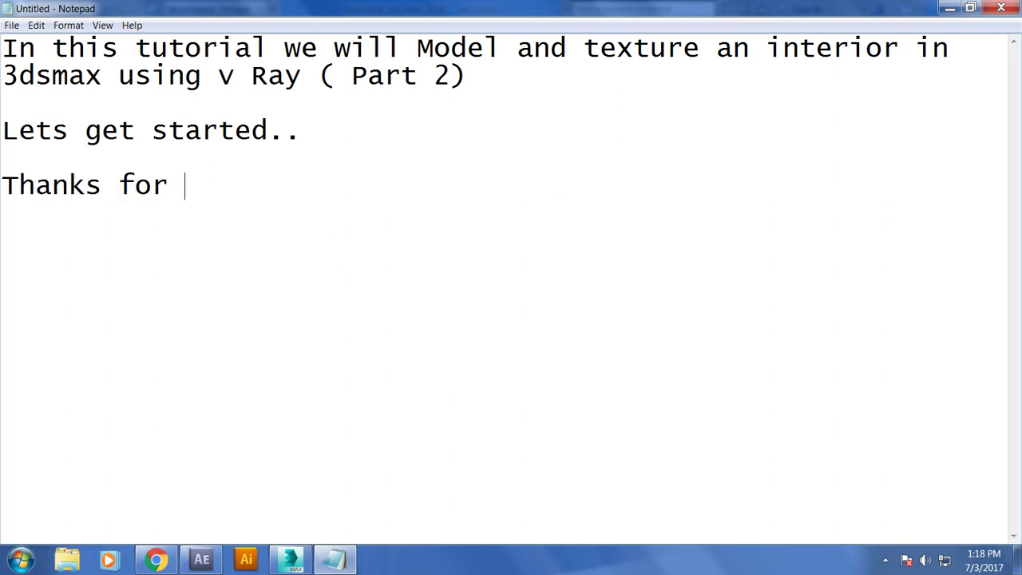
text(watching  )
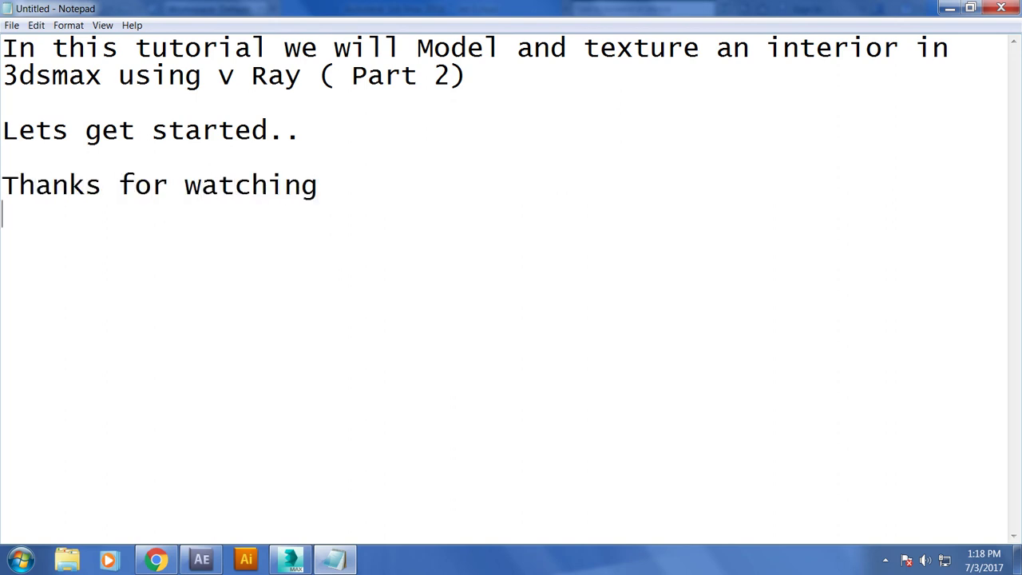
text(Continue to ,)
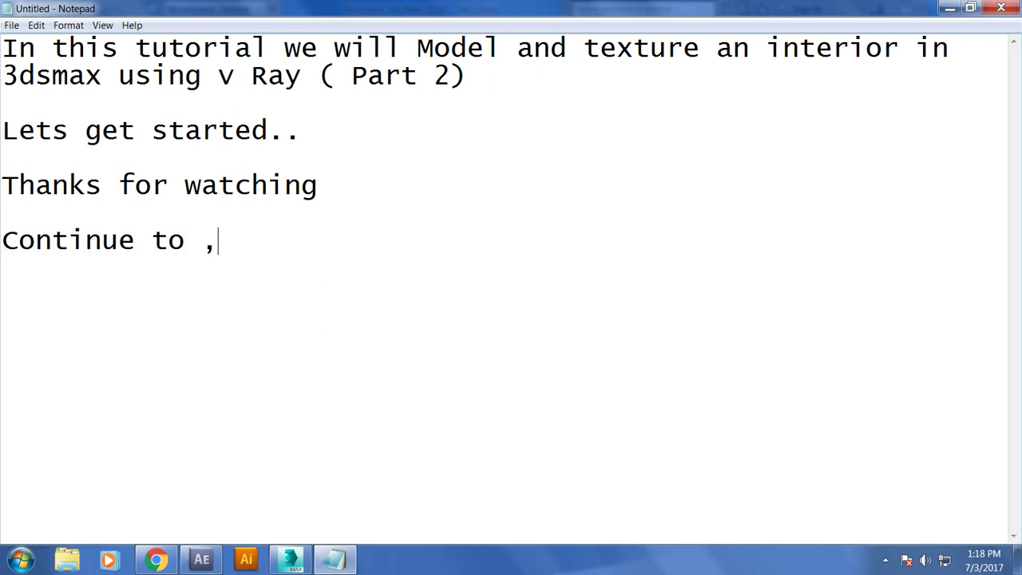
text(part 3)
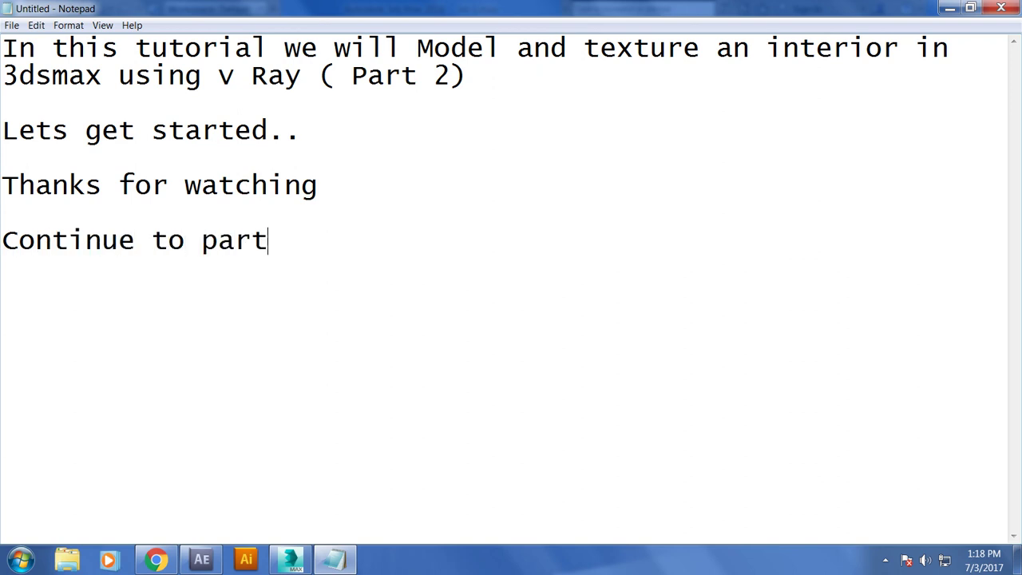